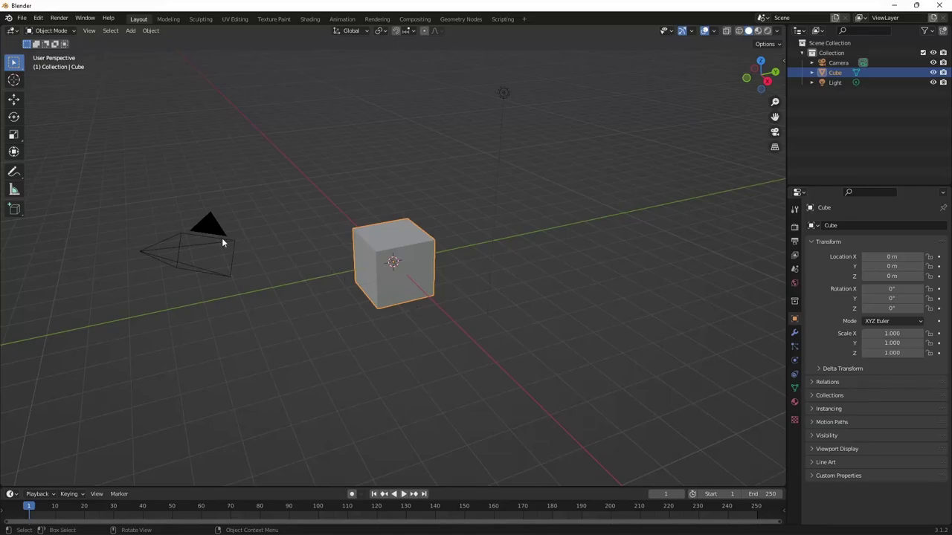
Step: Delete the default camera and light from the scene
left_click(207, 233)
key("x")
left_click(208, 230)
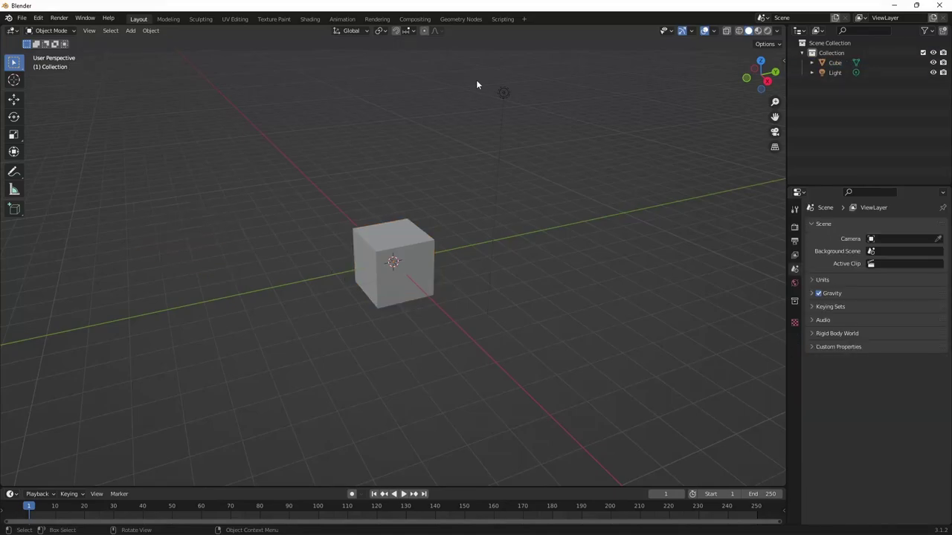
left_click(507, 94)
key("x")
left_click(507, 95)
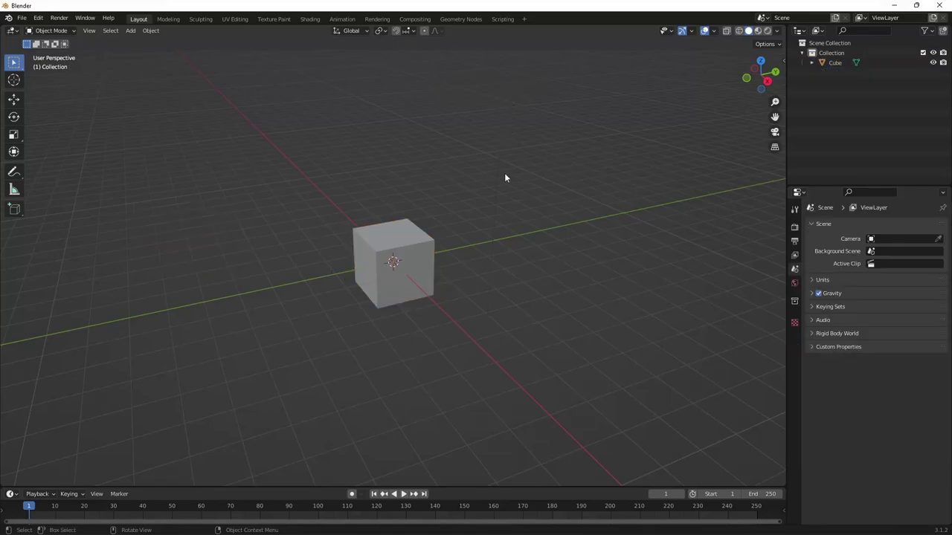
Step: Widen the cube along X to 1.840 and flatten it along Z
left_click(394, 246)
mouse_move(379, 268)
middle_mouse_down()
mouse_move(441, 274)
mouse_move(409, 273)
middle_mouse_up()
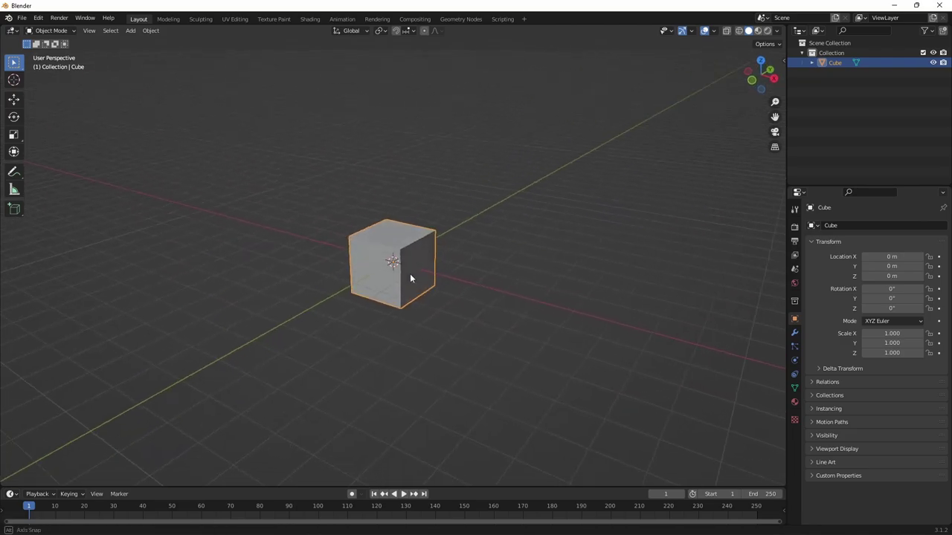
scroll(442, 272, "up", 2)
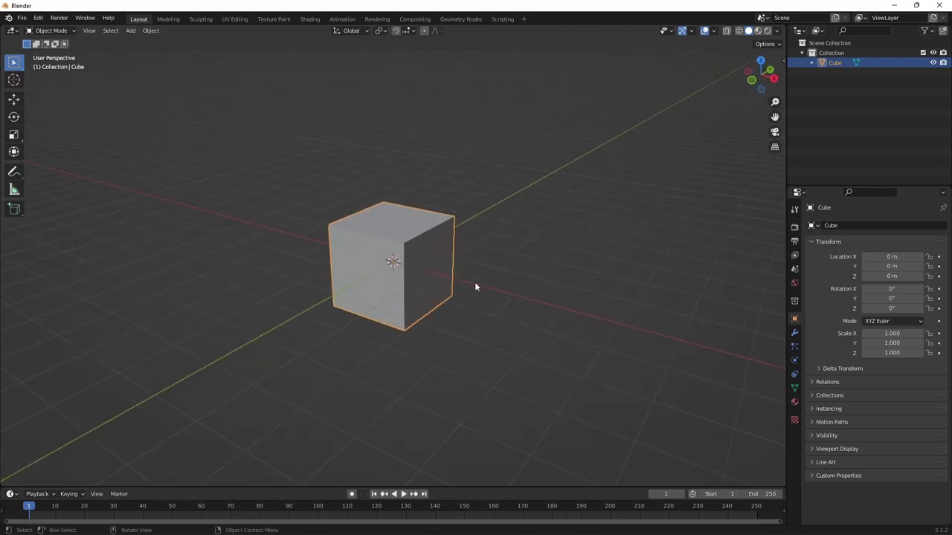
key("s")
key("x")
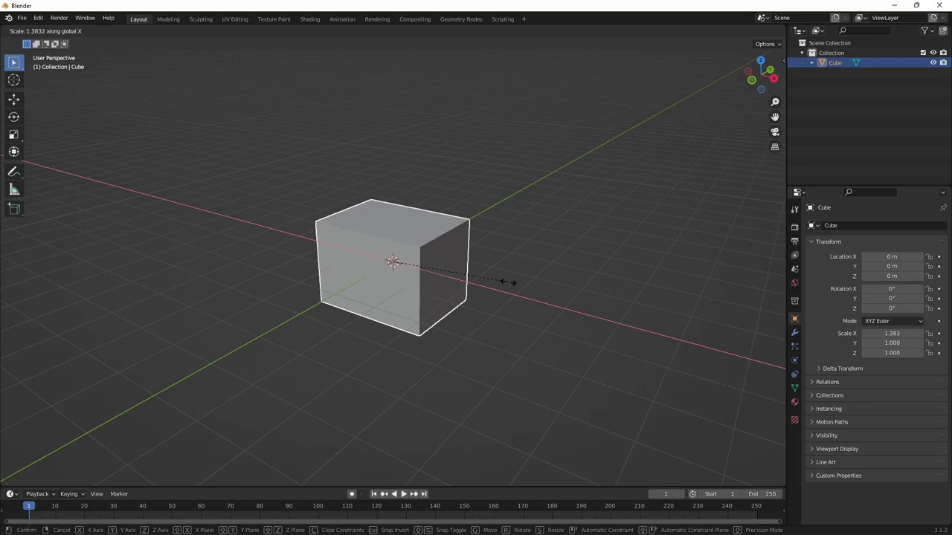
left_click(546, 287)
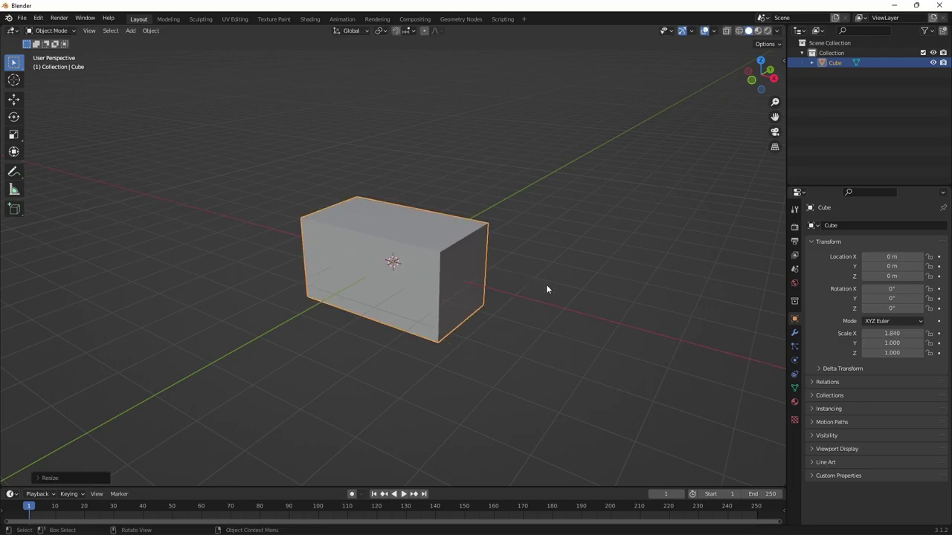
key("s")
key("z")
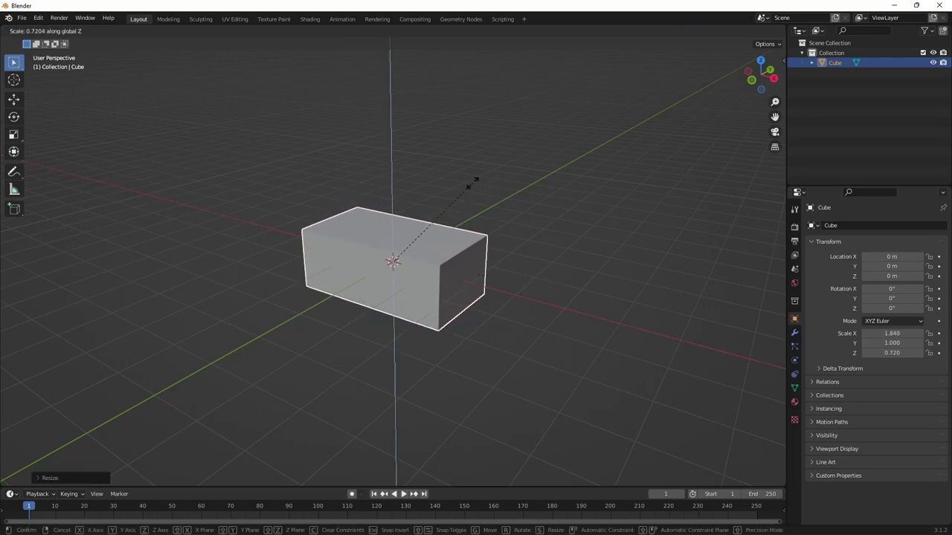
left_click(473, 184)
mouse_move(473, 184)
middle_mouse_down()
mouse_move(430, 249)
mouse_move(491, 261)
mouse_move(473, 268)
middle_mouse_up()
Step: Shorten the box's X scale to 1.610
key("s")
key("x")
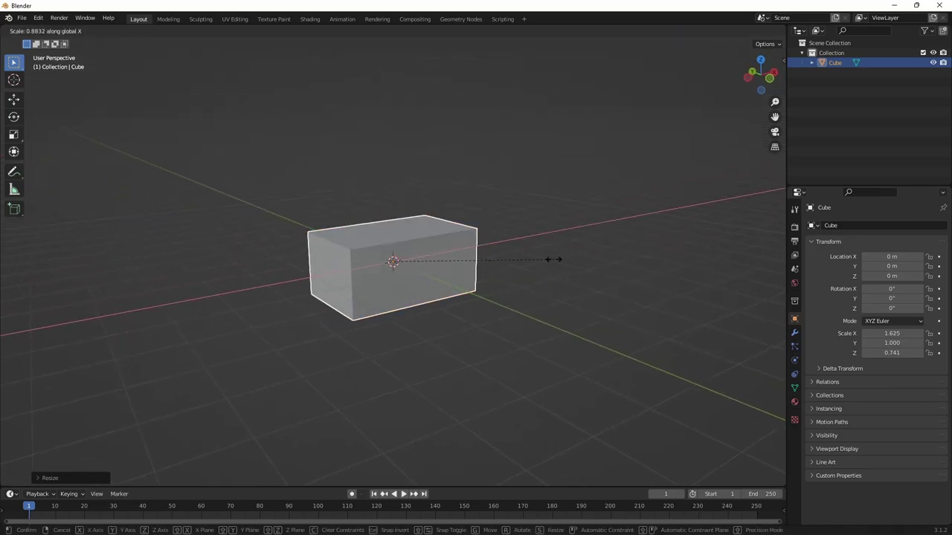
left_click(552, 259)
mouse_move(552, 263)
middle_mouse_down()
mouse_move(434, 251)
mouse_move(447, 212)
mouse_move(490, 230)
mouse_move(482, 248)
mouse_move(469, 219)
mouse_move(481, 258)
middle_mouse_up()
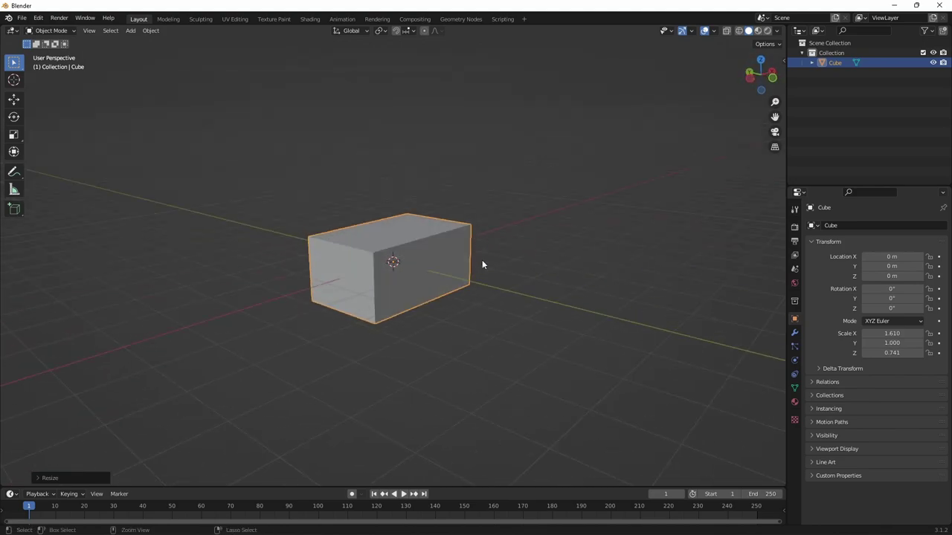
key("ctrl+a")
Step: Apply the box's scale and duplicate it in place
left_click(451, 281)
key("shift+d")
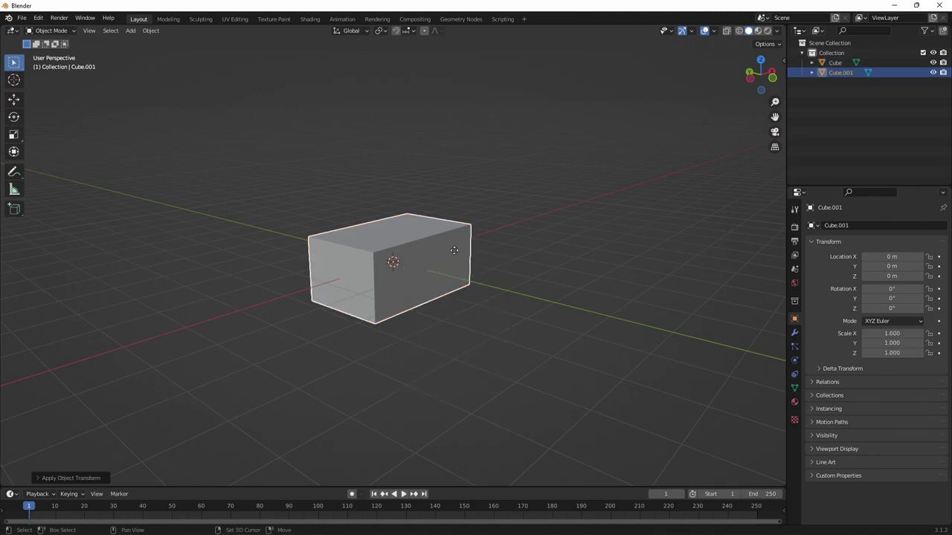
key("Escape")
Step: Rename the copy Cube.001 to LP and the original Cube to HP
double_click(839, 73)
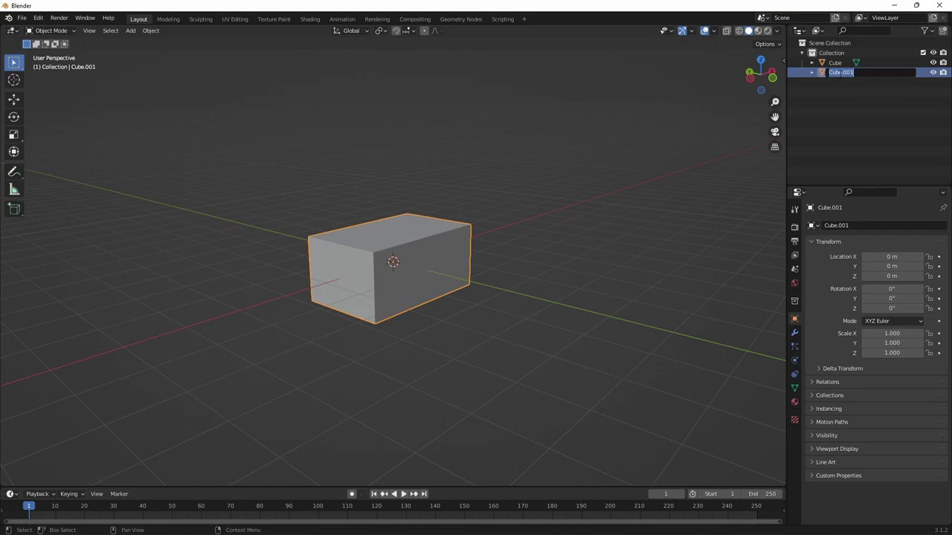
type("LP")
key("Return")
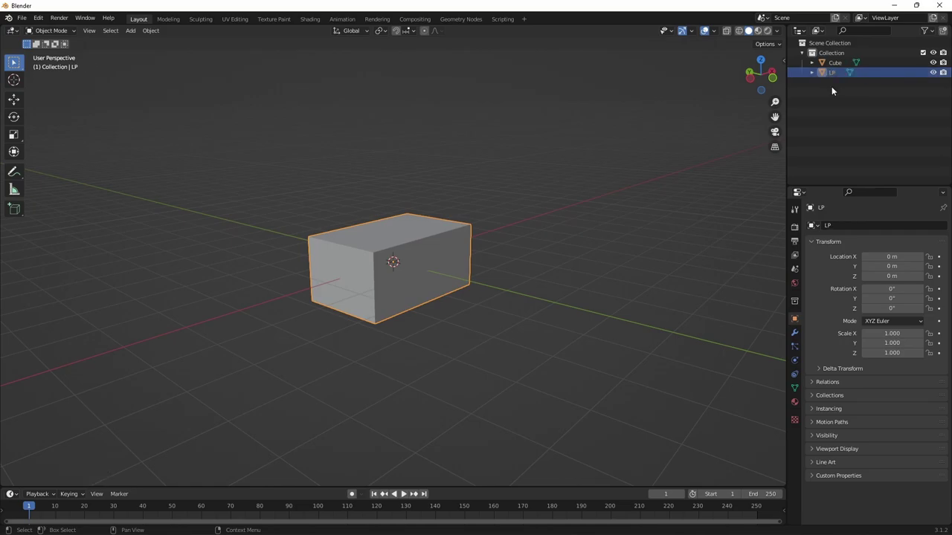
double_click(836, 63)
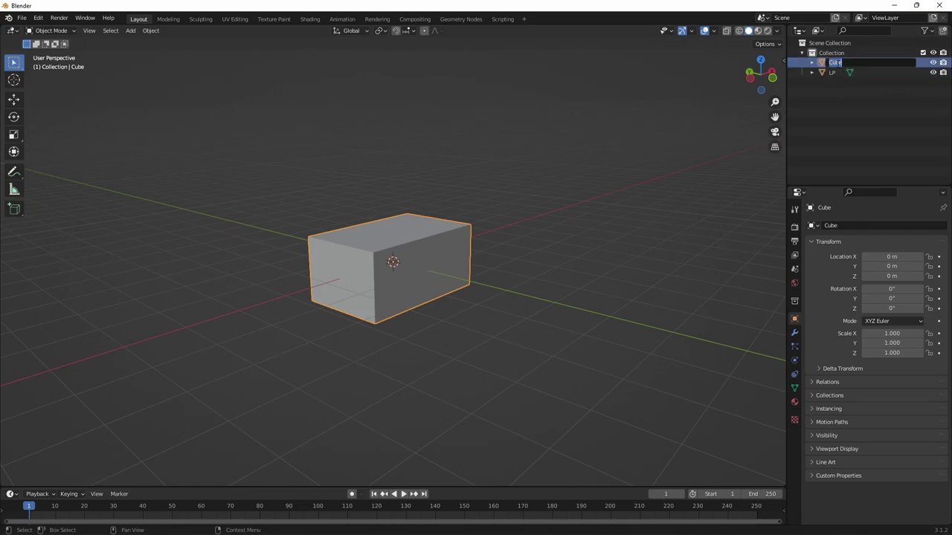
type("HP")
key("Return")
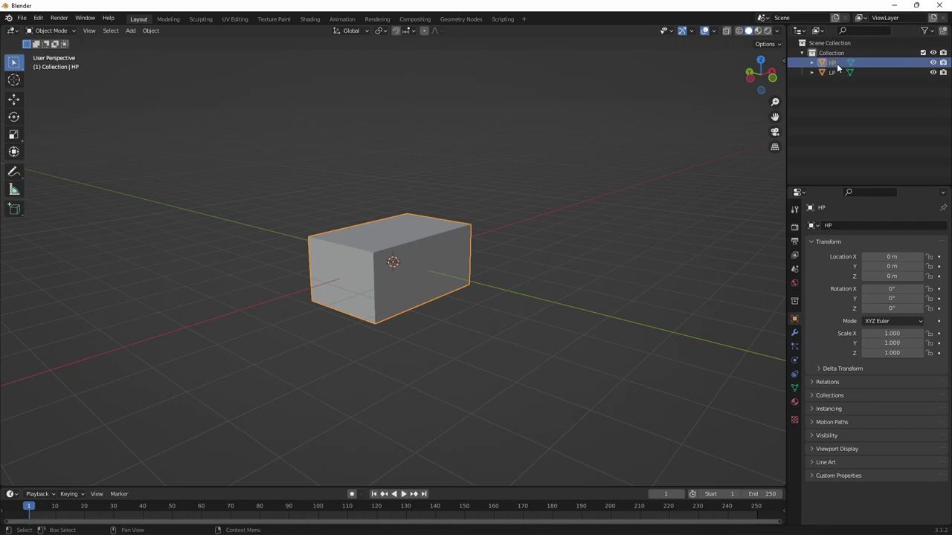
Step: Hide LP and give HP smooth shading
left_click(933, 73)
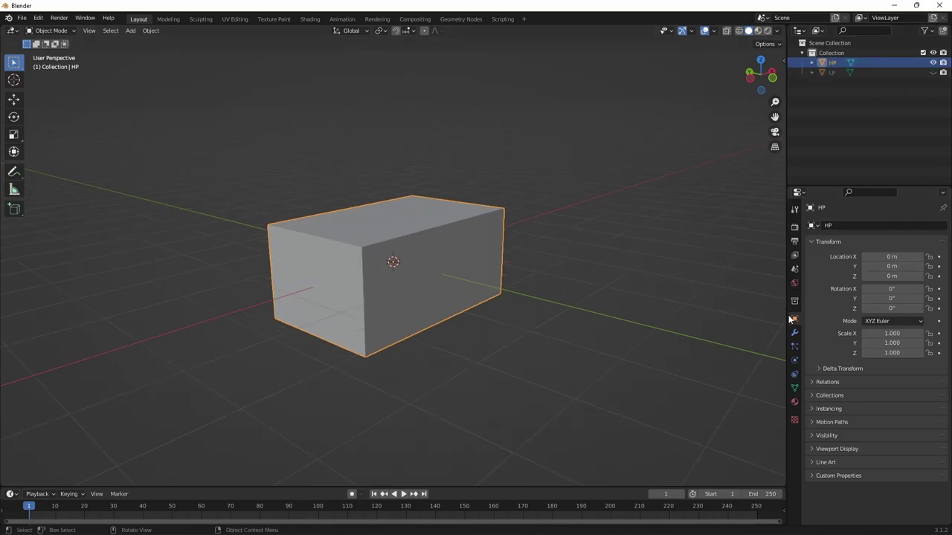
left_click(794, 332)
left_click(830, 226)
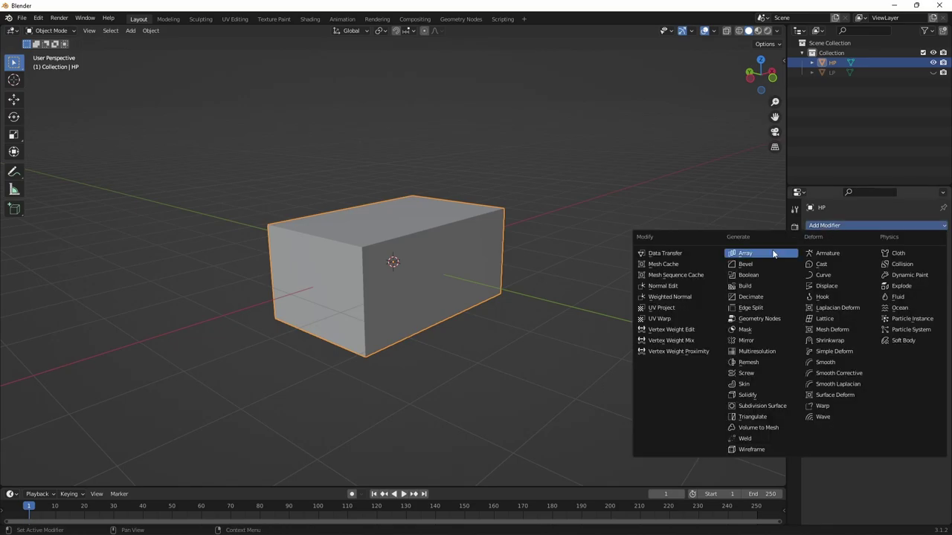
right_click(472, 235)
left_click(472, 235)
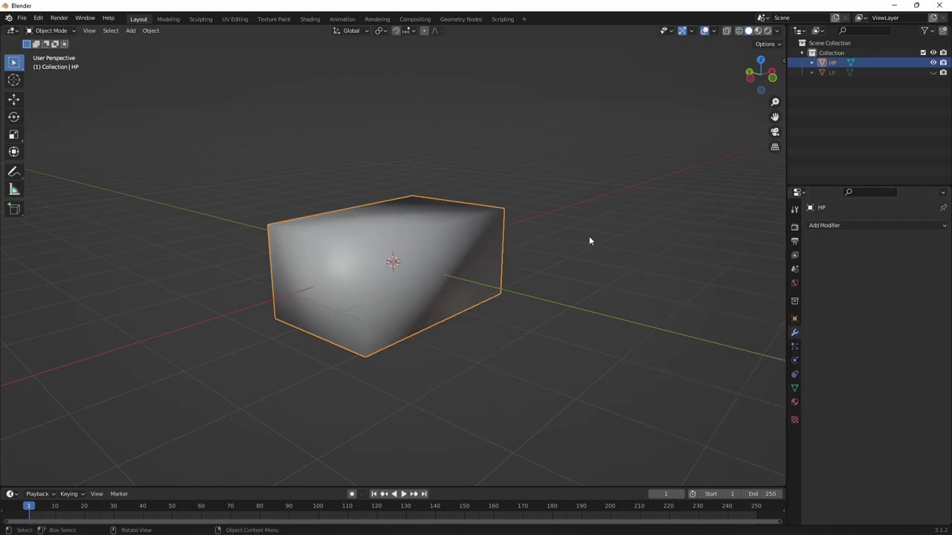
Step: Add a 4-segment Bevel modifier to HP and apply it to the mesh
left_click(828, 228)
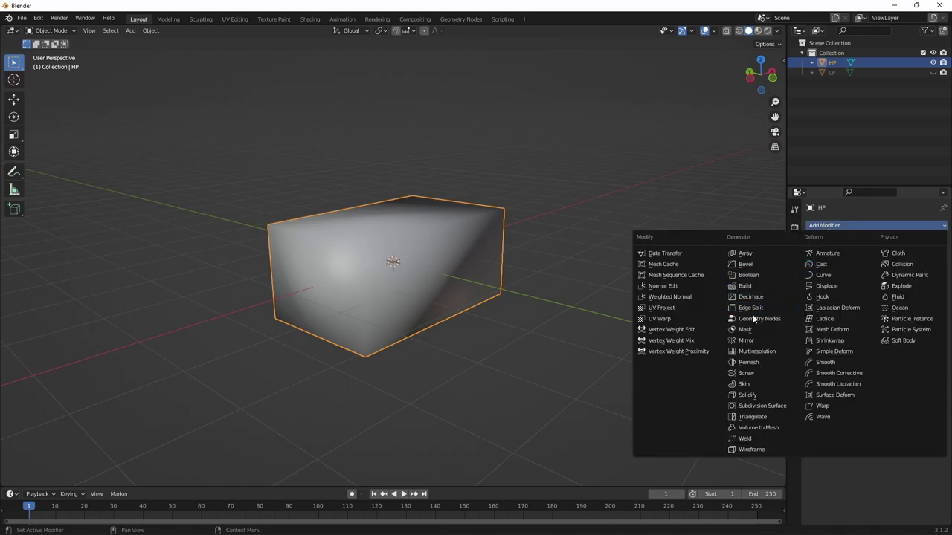
left_click(751, 265)
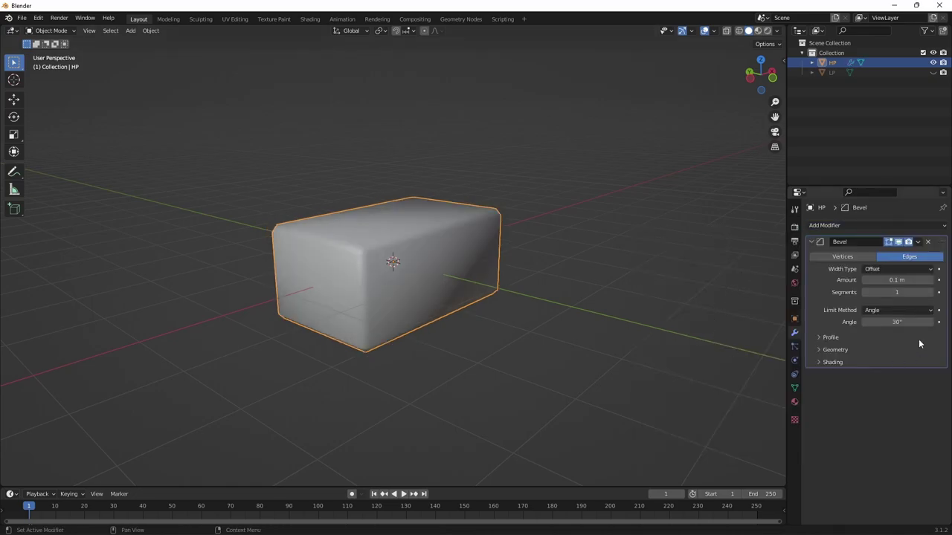
left_click(929, 293)
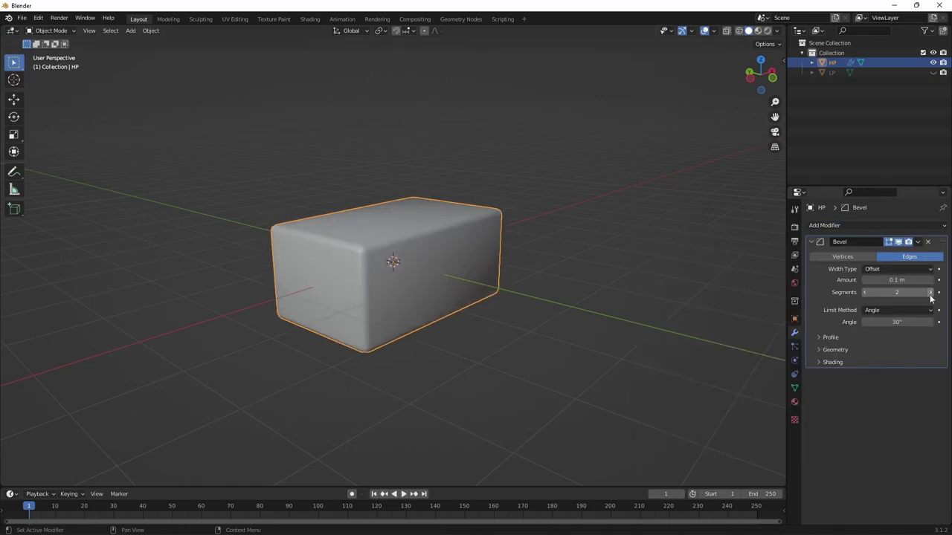
left_click(931, 295)
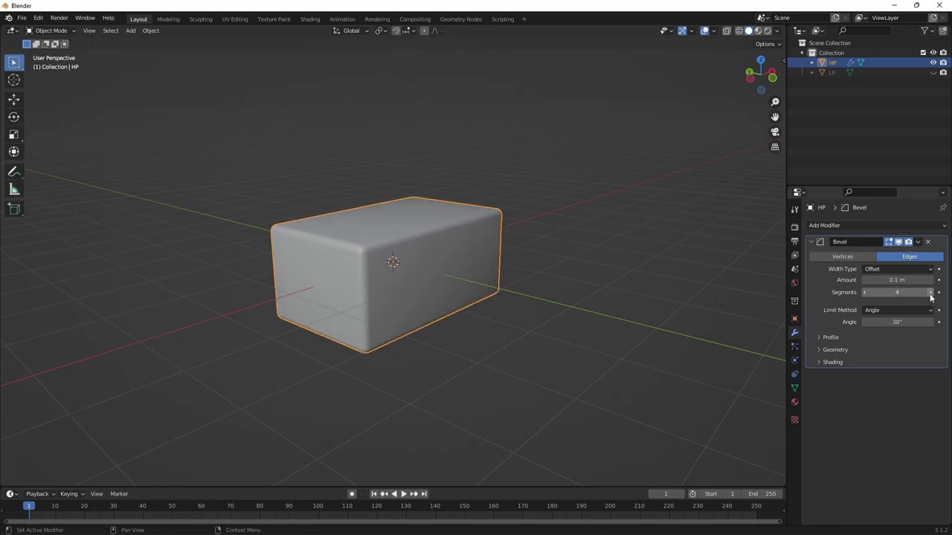
mouse_move(547, 220)
middle_mouse_down()
mouse_move(563, 231)
mouse_move(540, 213)
mouse_move(539, 226)
middle_mouse_up()
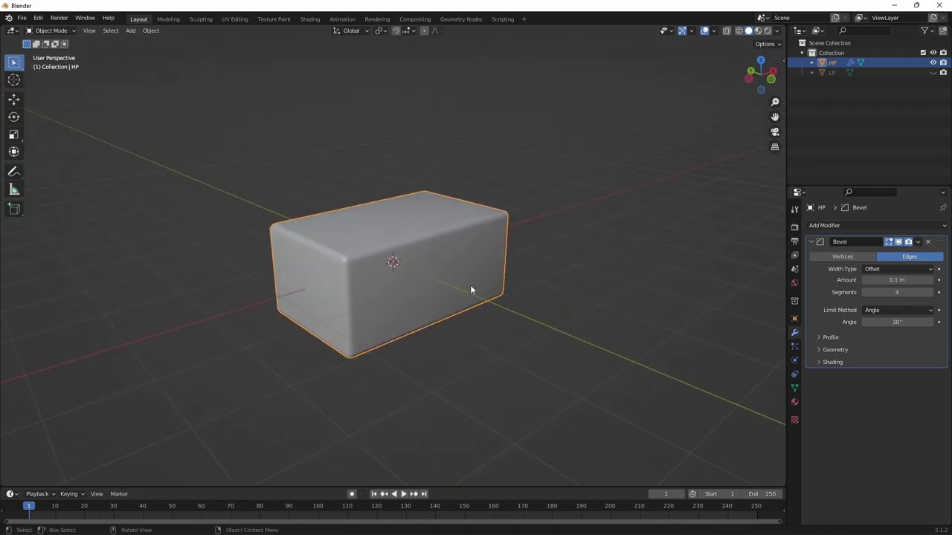
left_click(918, 242)
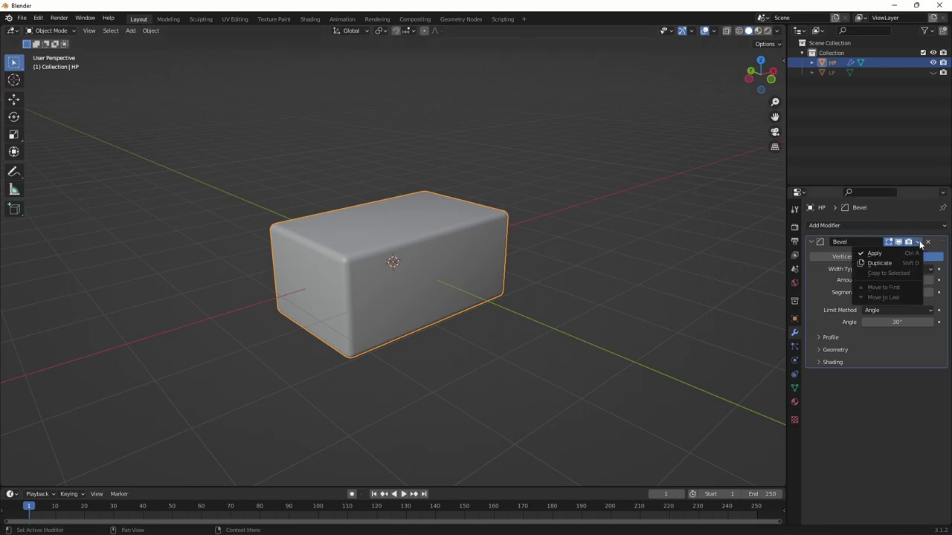
left_click(876, 253)
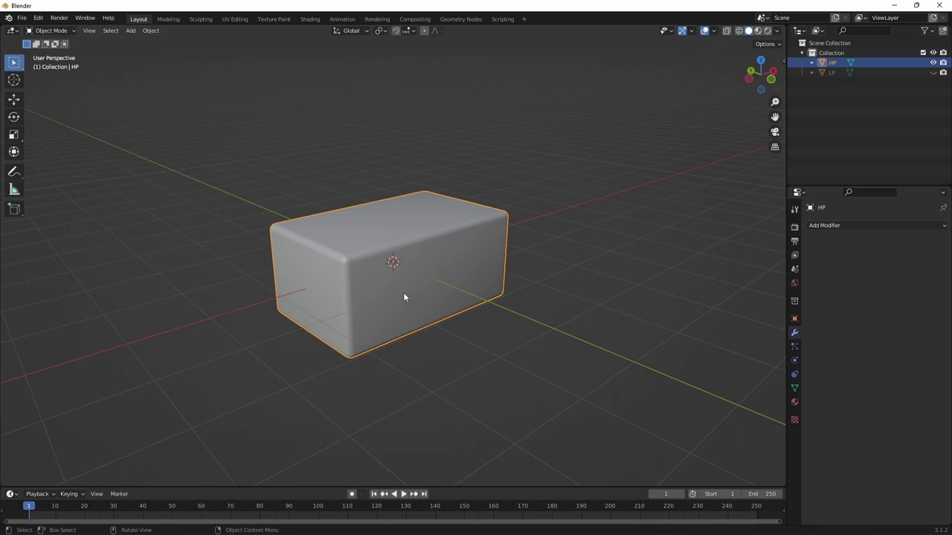
Step: Inspect HP's bevelled mesh in Edit Mode and expand its Normals settings
key("Tab")
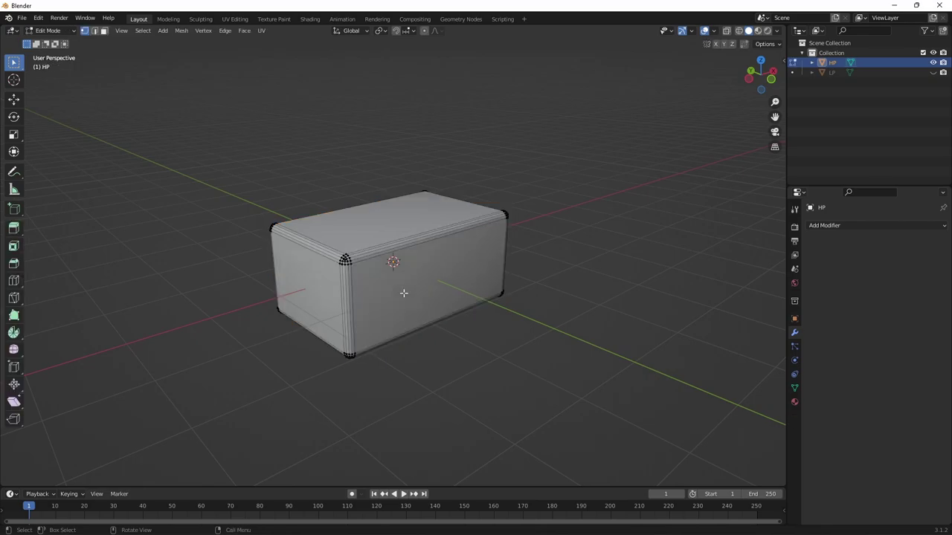
key("Tab")
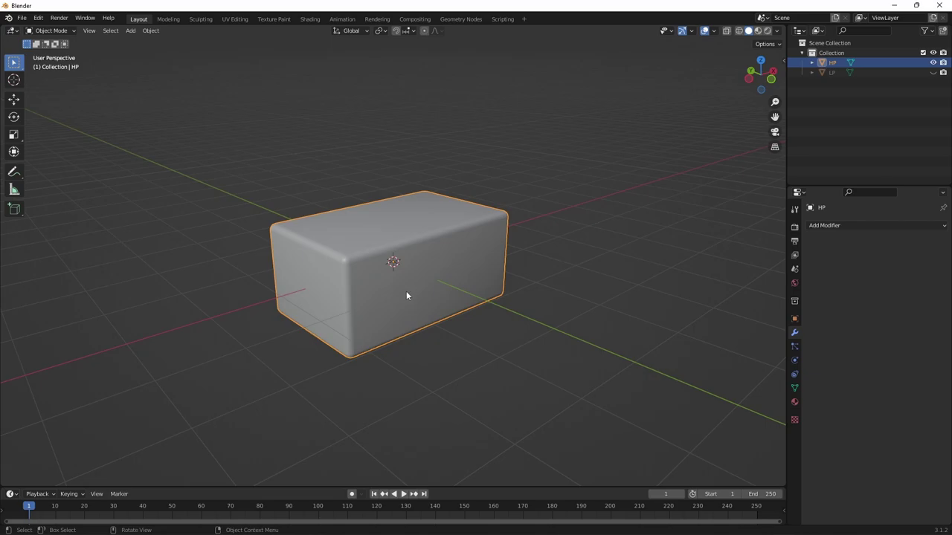
left_click(794, 387)
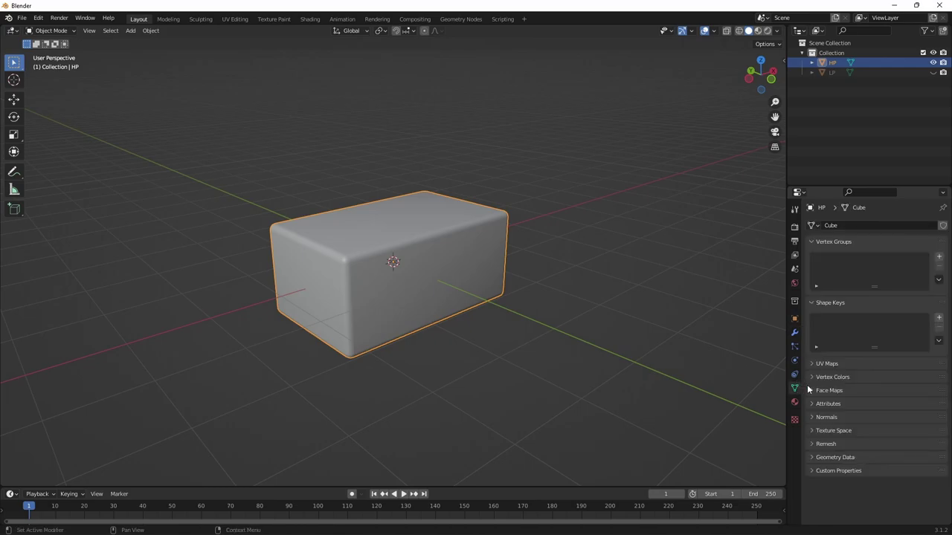
left_click(845, 417)
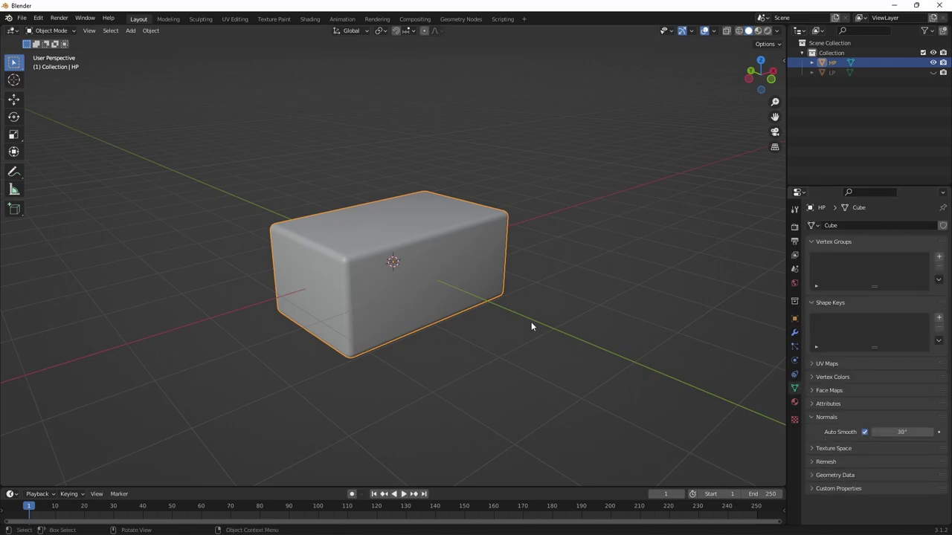
Step: Hide HP, show LP, shade LP smooth and enable Auto Smooth at 30°
left_click(594, 282)
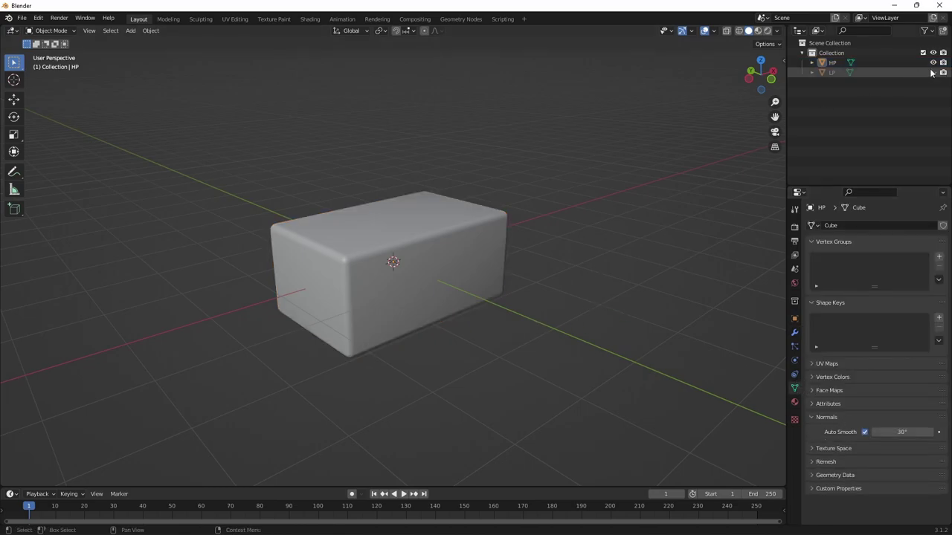
left_click(933, 62)
left_click(934, 72)
left_click(384, 243)
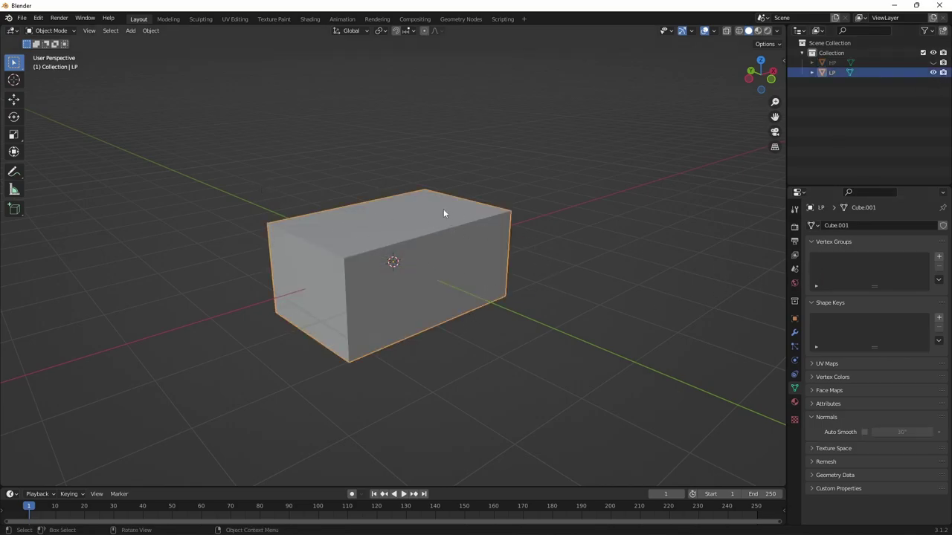
right_click(451, 233)
left_click(425, 229)
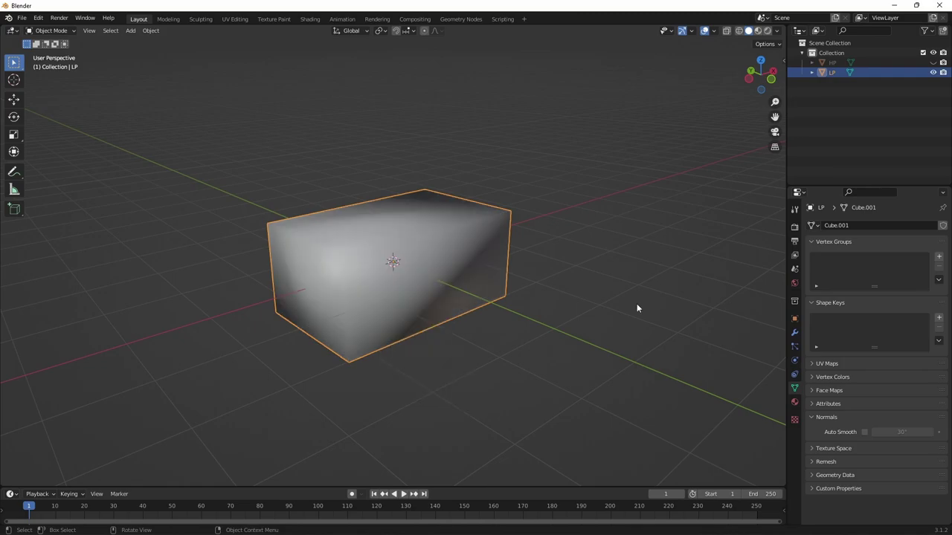
left_click(864, 432)
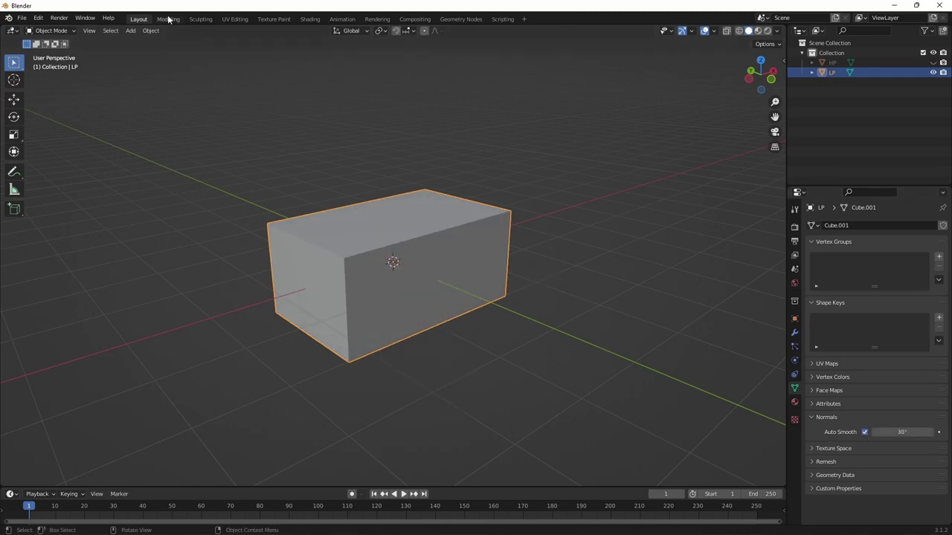
Step: In UV Editing, select the box's vertical and top edges in edge mode
left_click(234, 20)
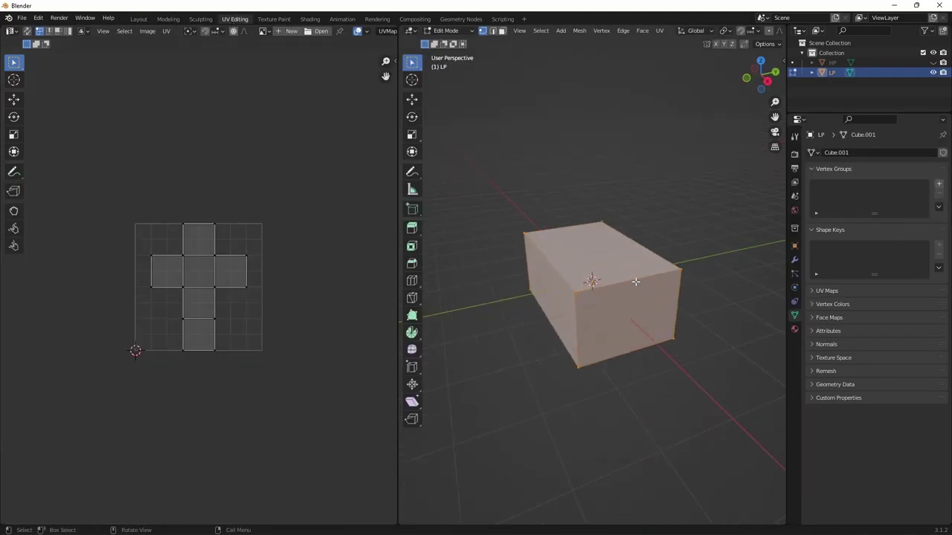
key("alt+a")
key("2")
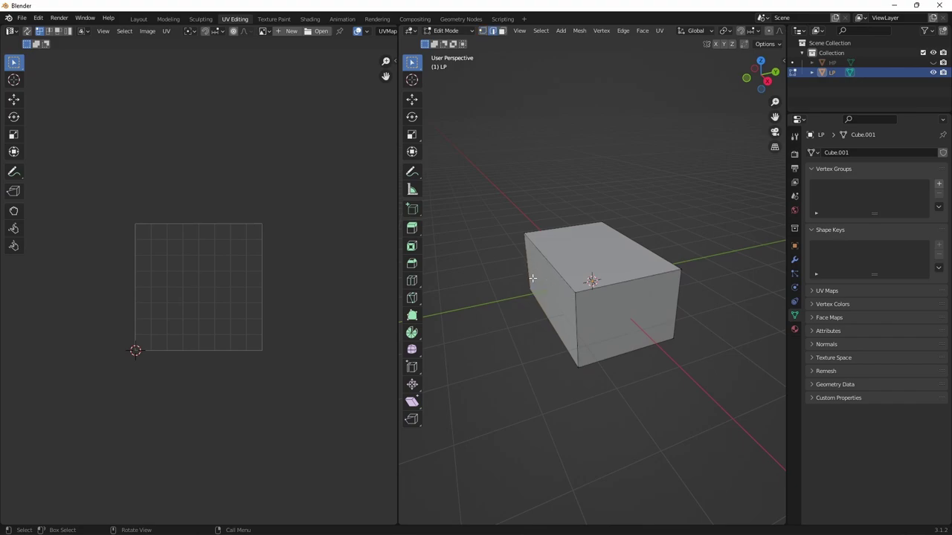
left_click(536, 277)
left_click(577, 329, "shift")
left_click(675, 313, "shift")
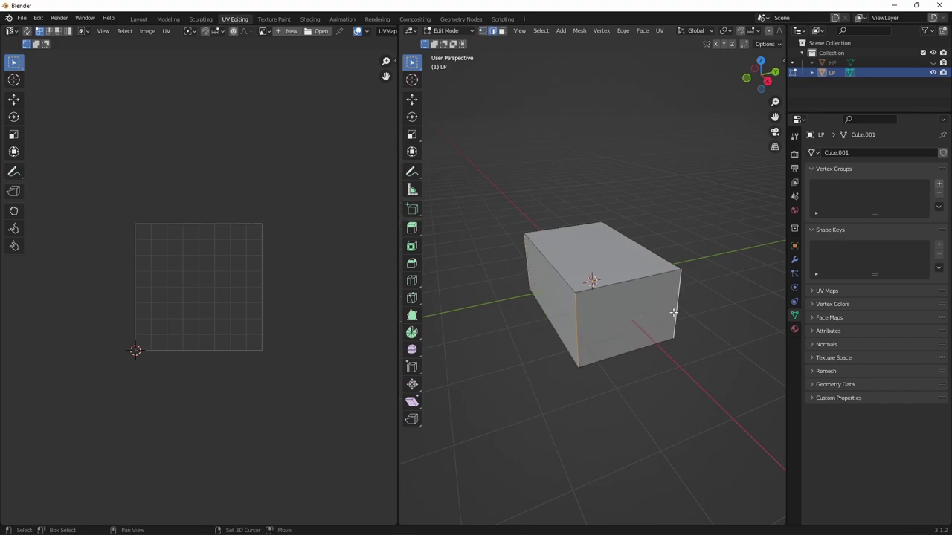
left_click(627, 280, "shift")
left_click(629, 246, "shift")
middle_click_drag(671, 246, 590, 281)
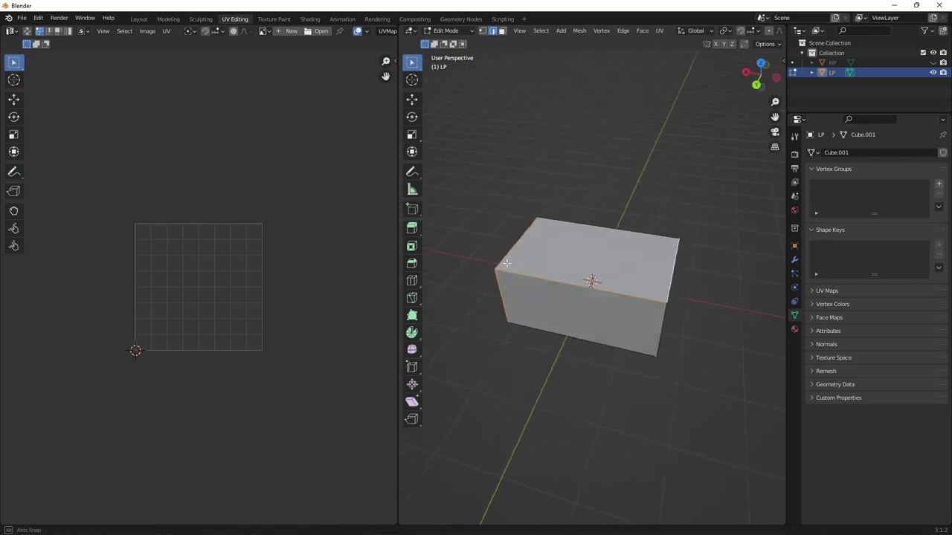
Step: Mark the selected edges as seams and unwrap the whole box
right_click(583, 258)
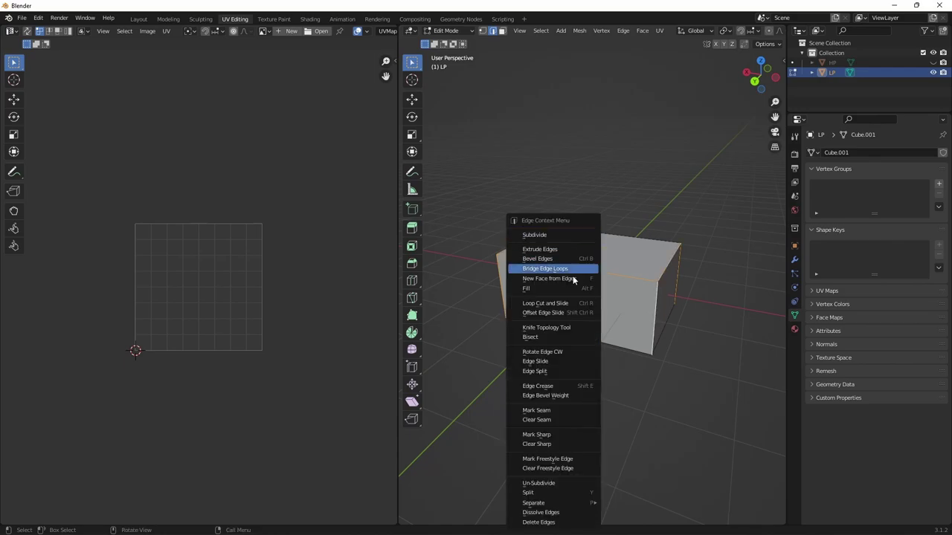
left_click(541, 411)
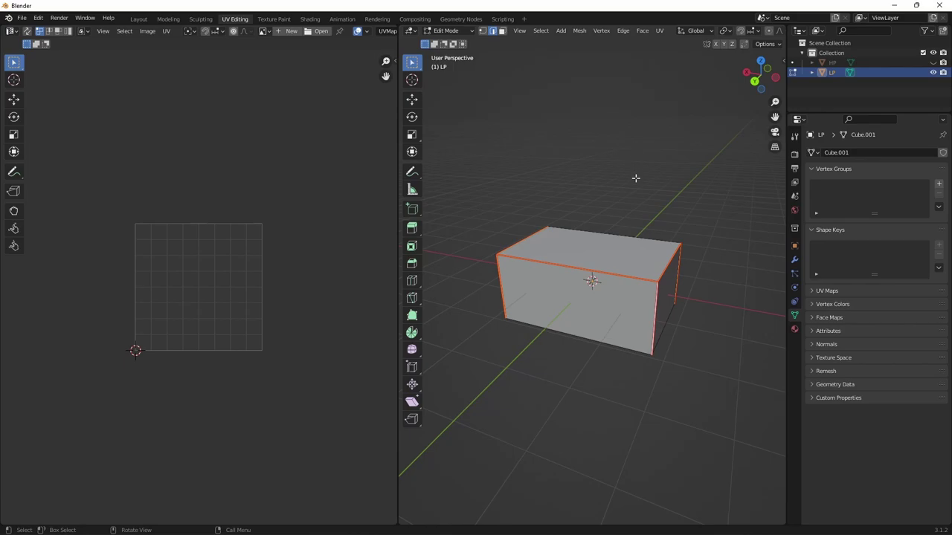
key("a")
left_click(660, 31)
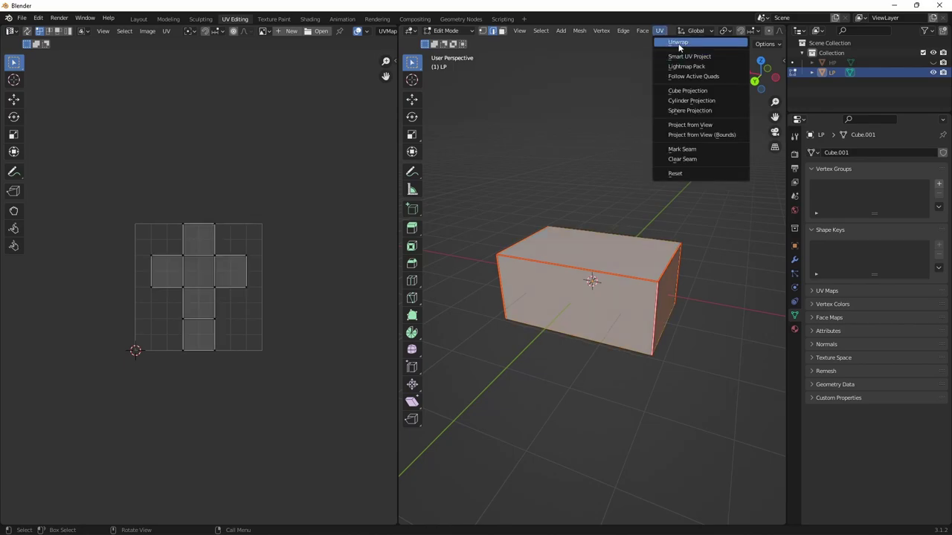
left_click(678, 43)
left_click(634, 187)
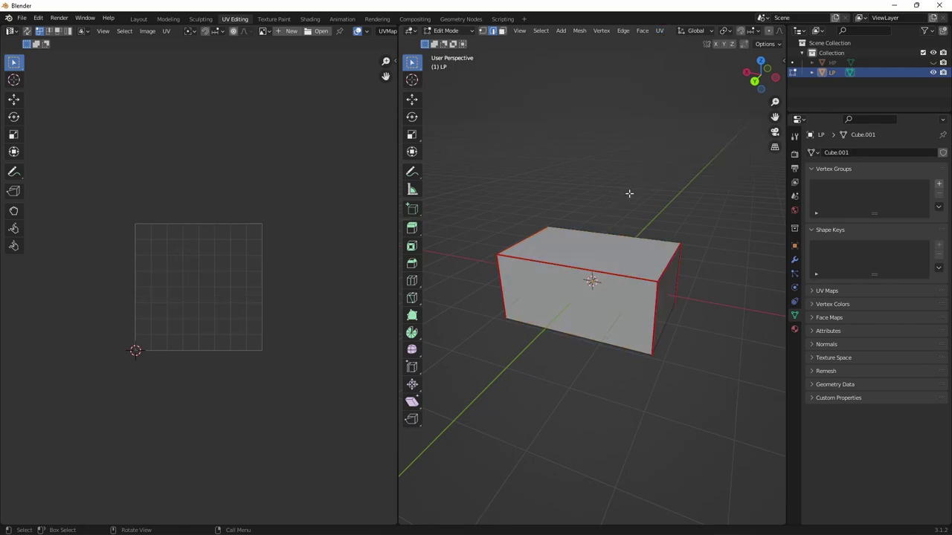
left_click(142, 20)
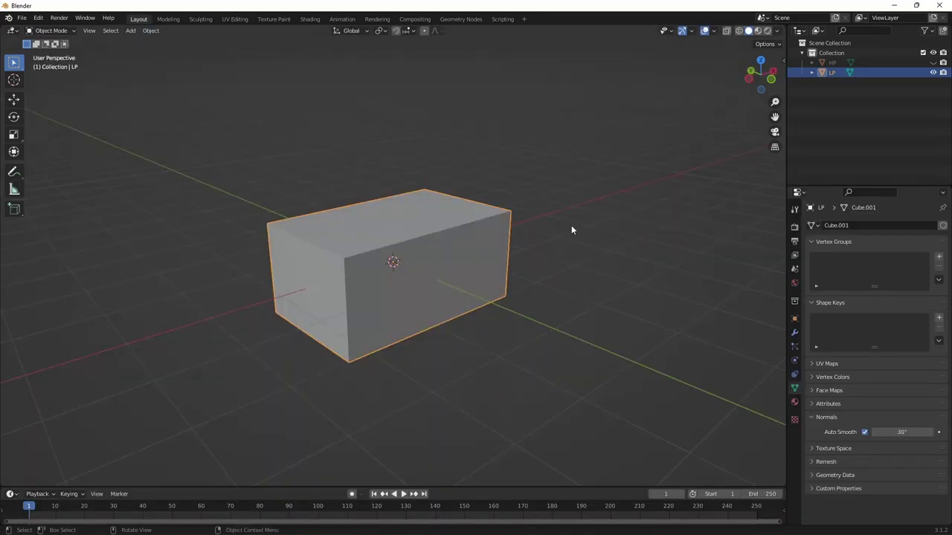
mouse_move(345, 269)
middle_mouse_down()
mouse_move(467, 293)
mouse_move(387, 260)
mouse_move(356, 275)
middle_mouse_up()
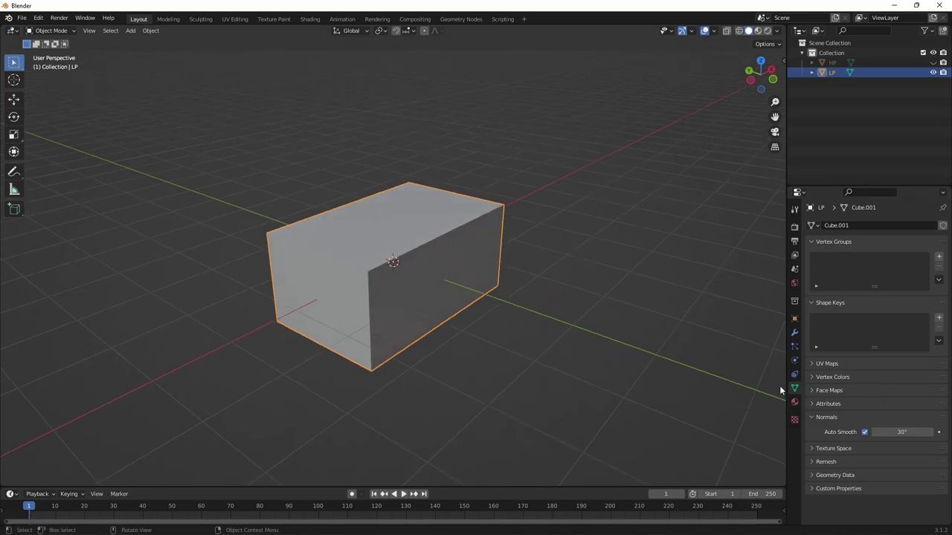
left_click(794, 332)
left_click(845, 226)
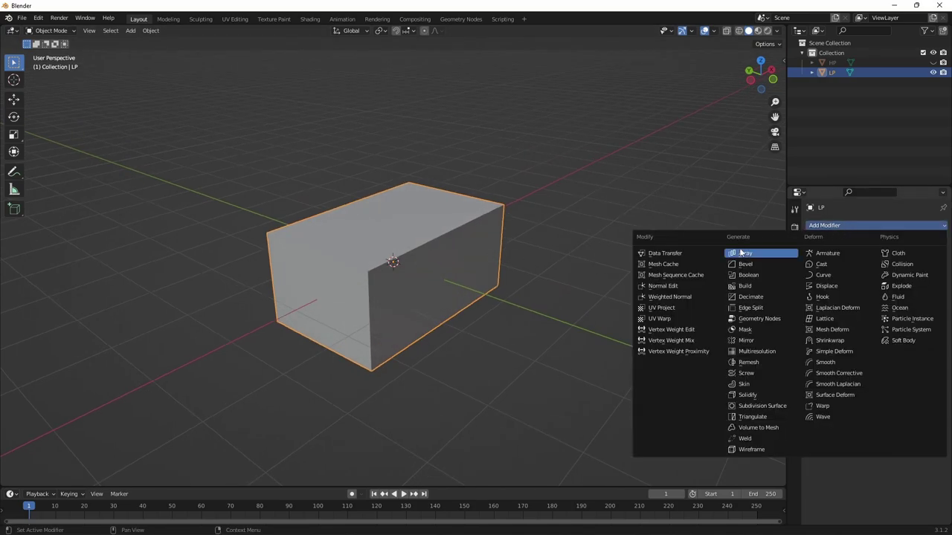
left_click(750, 264)
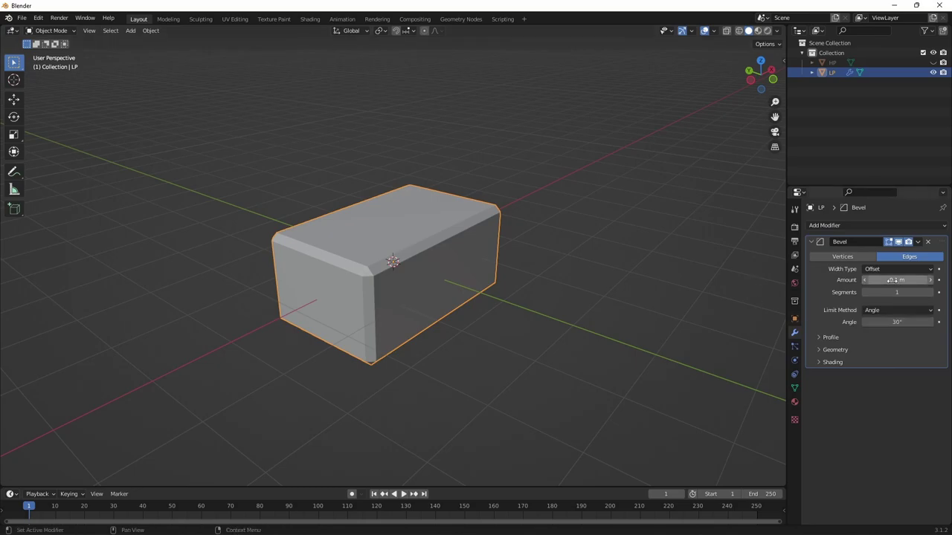
left_click(885, 279)
left_click(870, 281)
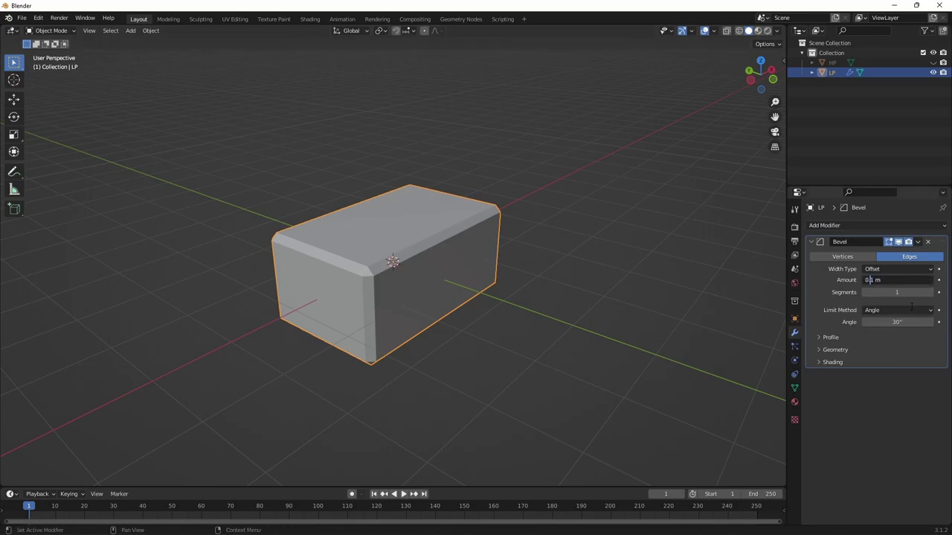
type("0")
key("Return")
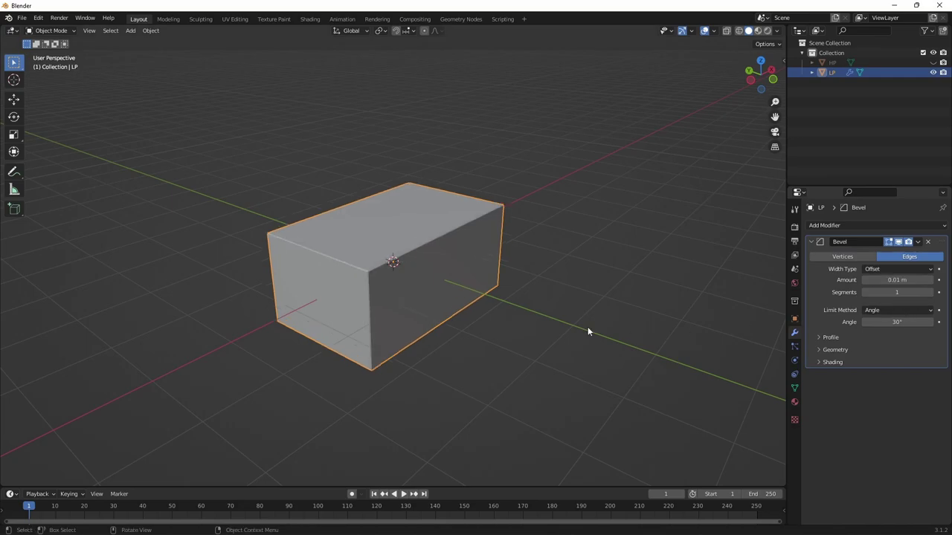
scroll(384, 291, "up", 1)
scroll(385, 286, "up", 3)
scroll(385, 286, "up", 2)
scroll(391, 288, "down", 4)
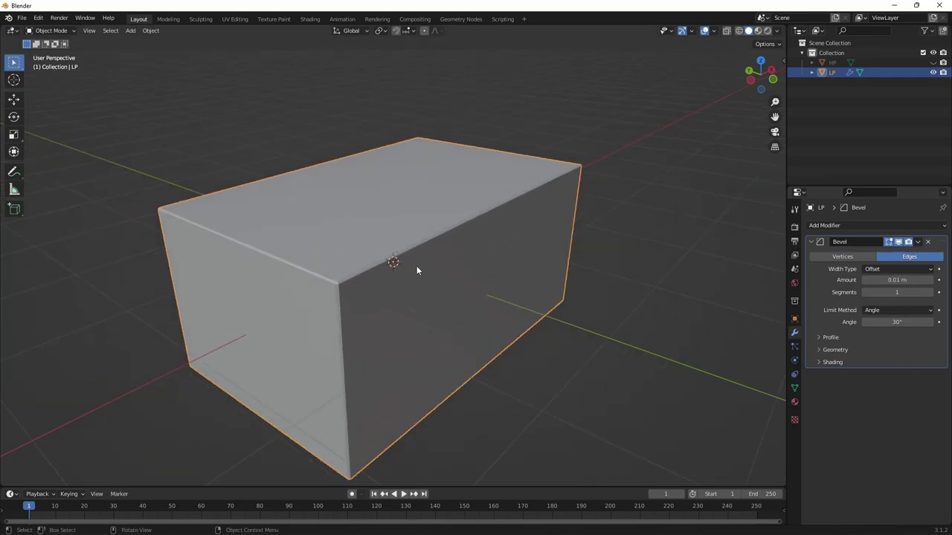
left_click(918, 241)
Step: Remove the Bevel modifier from the box and deselect it
left_click(897, 250)
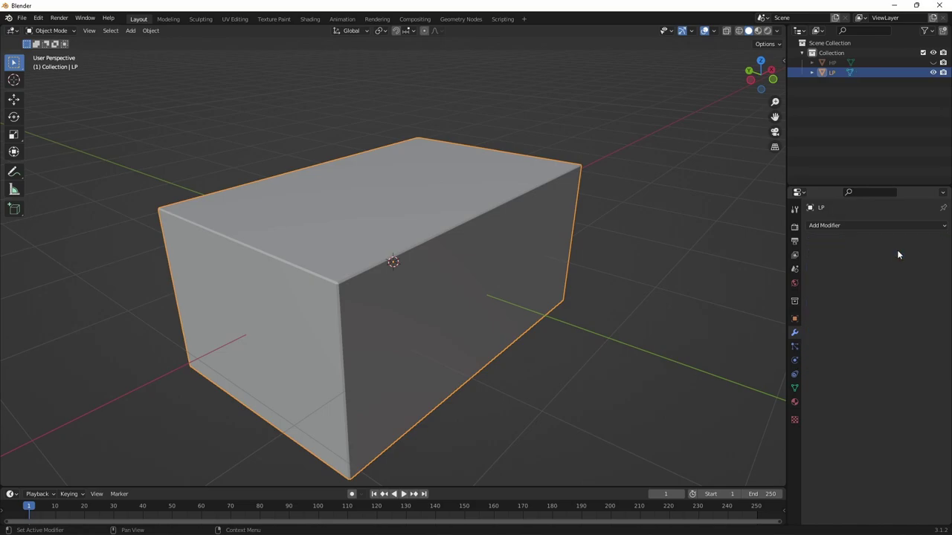
scroll(492, 188, "down", 2)
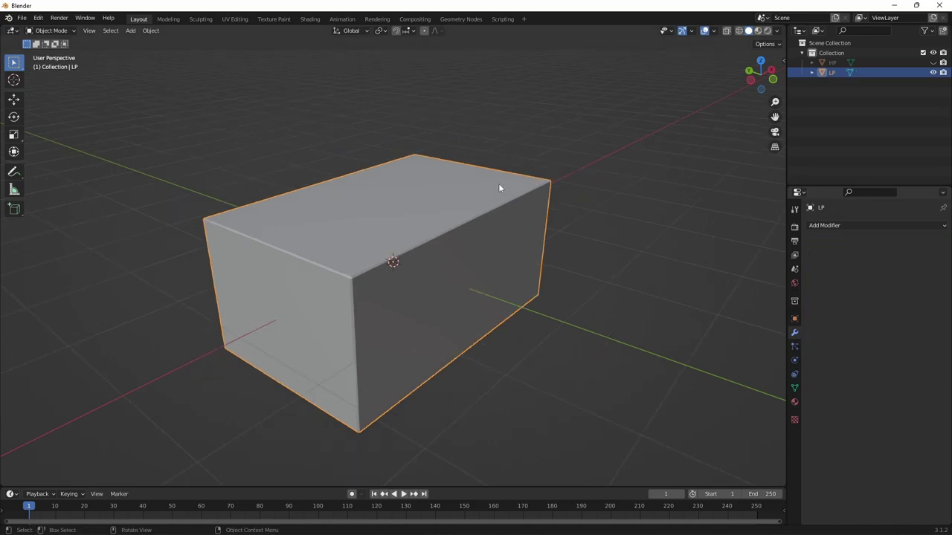
left_click(644, 155)
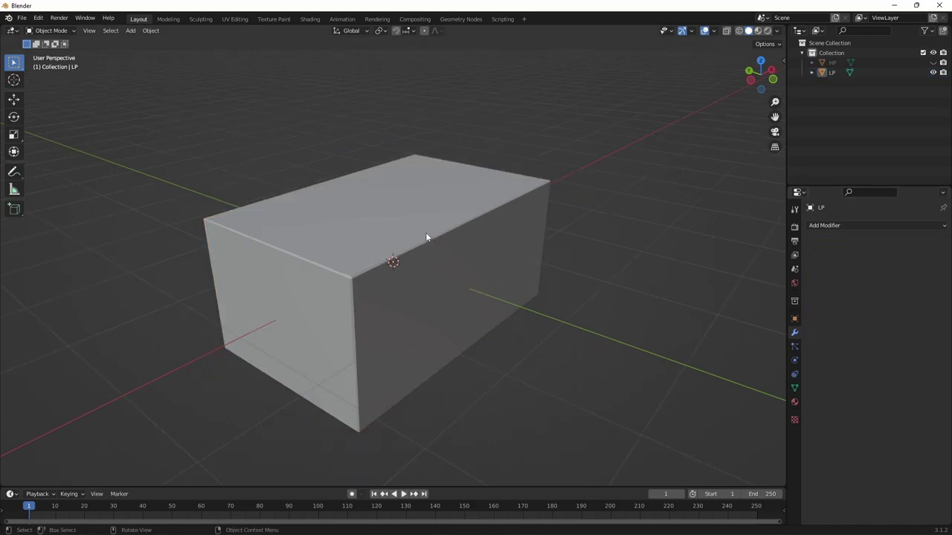
Step: Save the scene over BOX A.blend and select the LP box
key("ctrl+s")
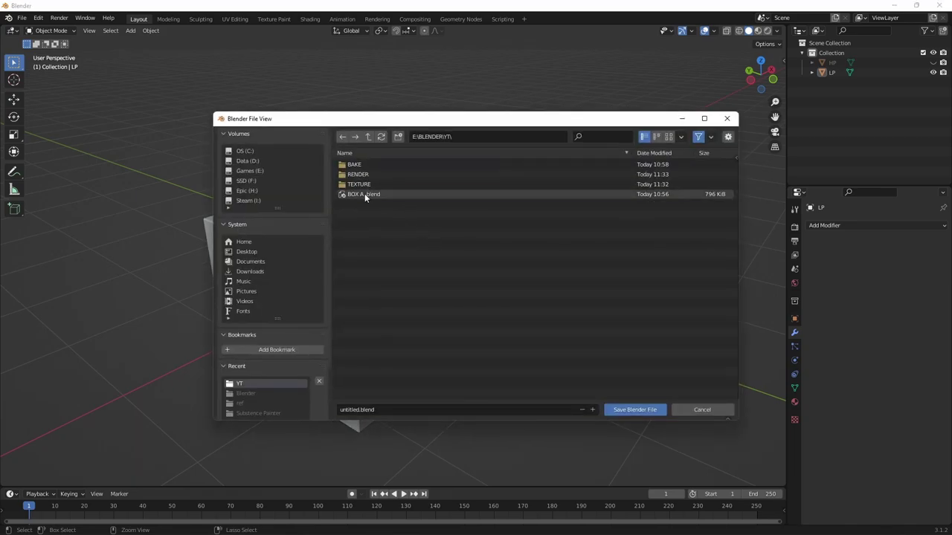
left_click(364, 193)
left_click(617, 411)
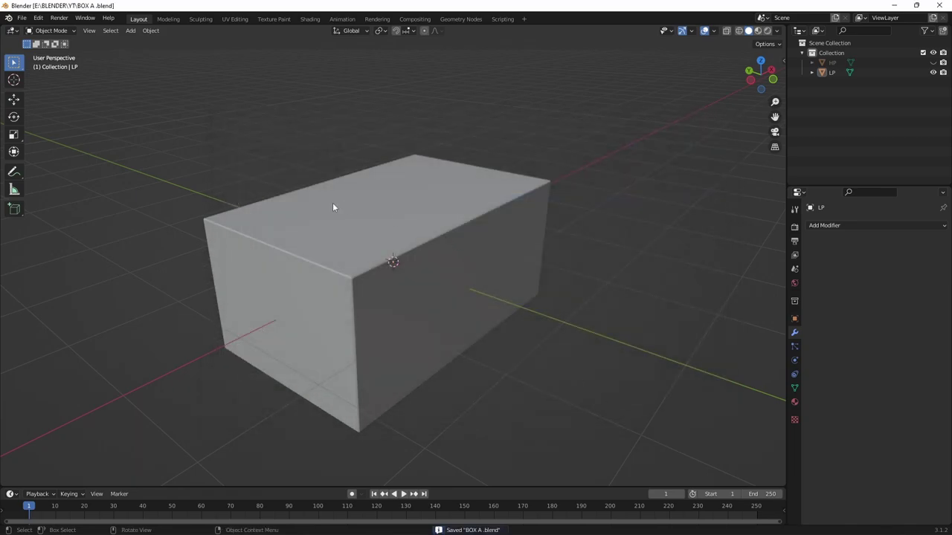
left_click(333, 208)
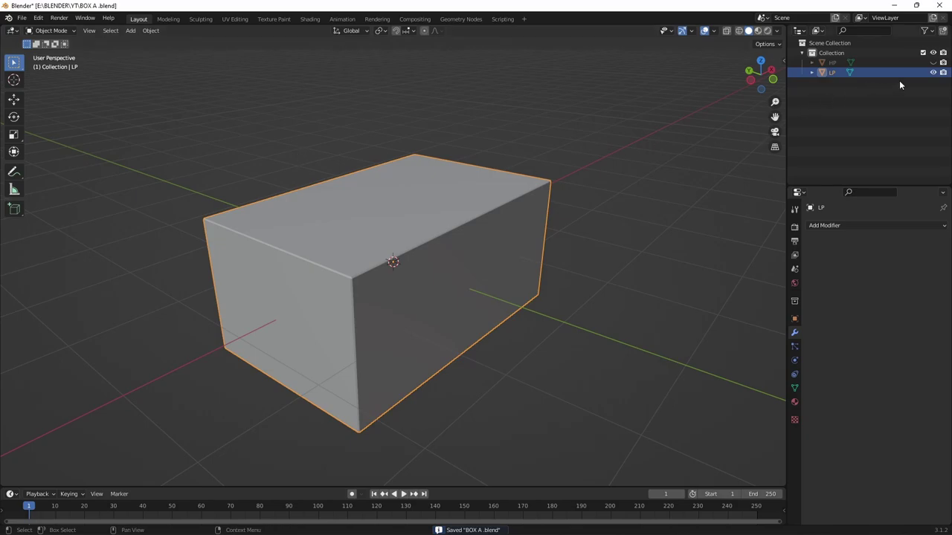
Step: Show only the HP box and export it as BOX A HP.fbx
left_click(933, 72)
left_click(933, 63)
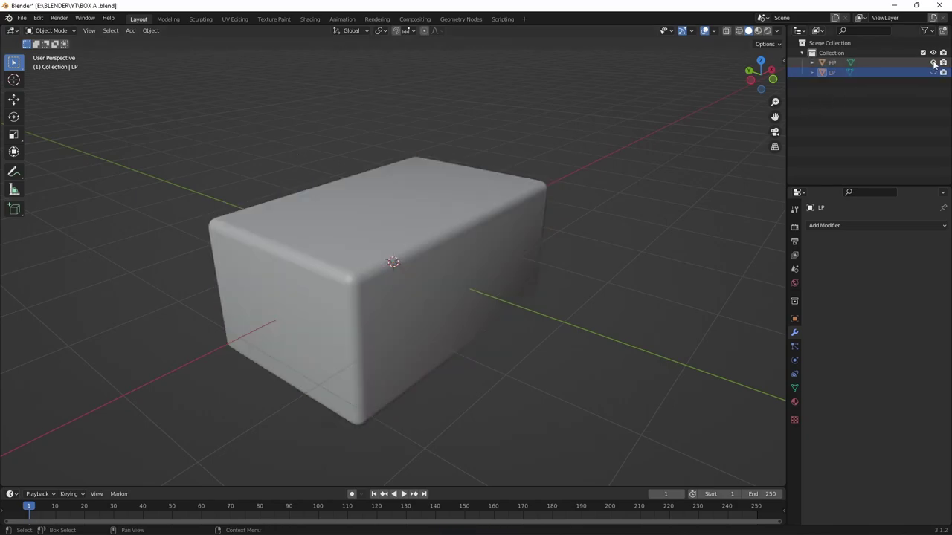
left_click(423, 211)
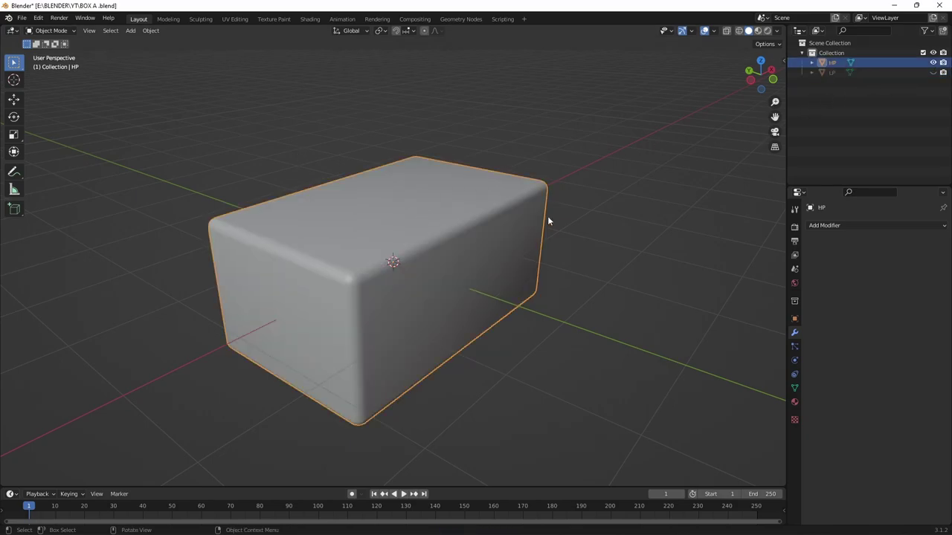
left_click(22, 18)
mouse_move(37, 161)
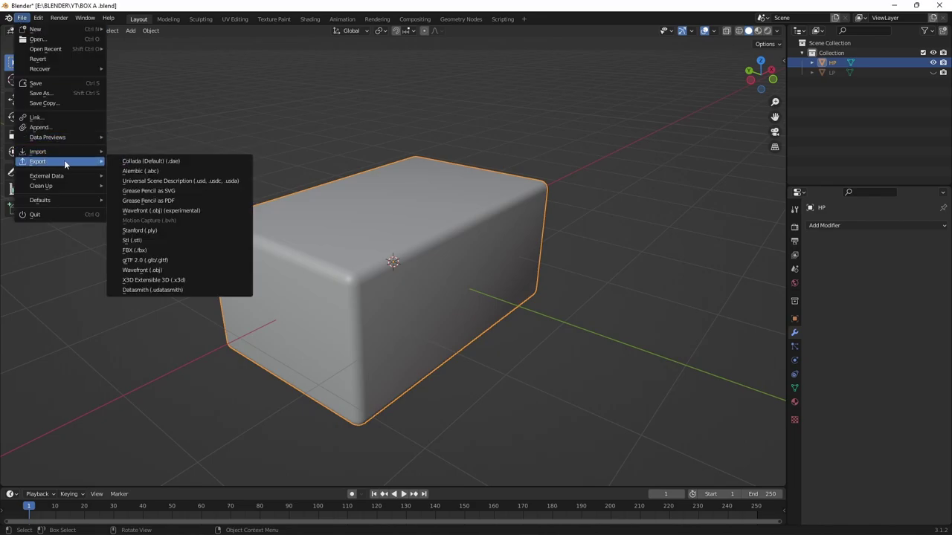
left_click(140, 251)
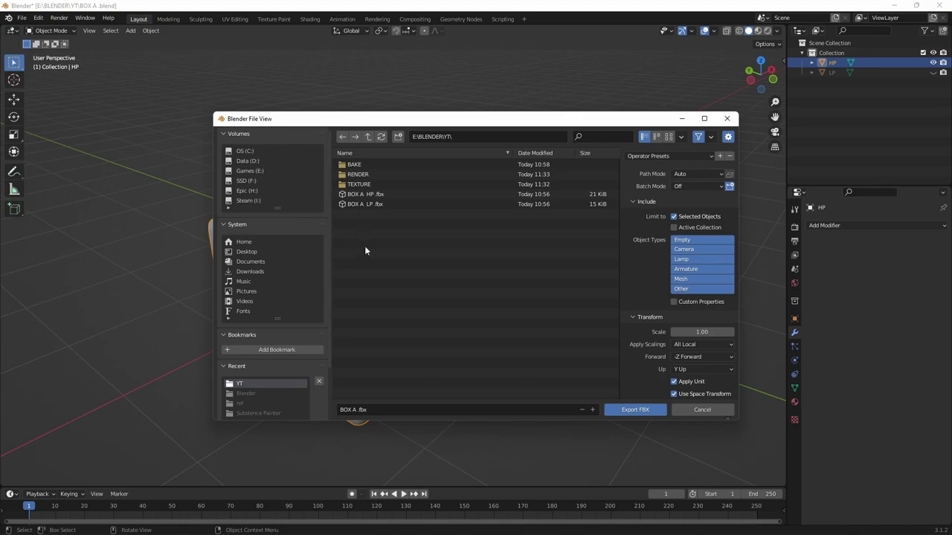
left_click(366, 194)
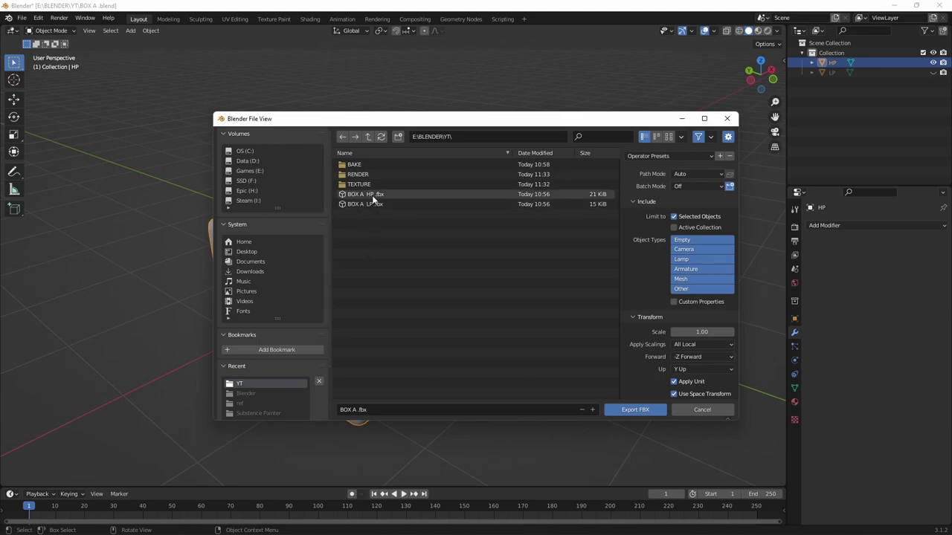
left_click(642, 410)
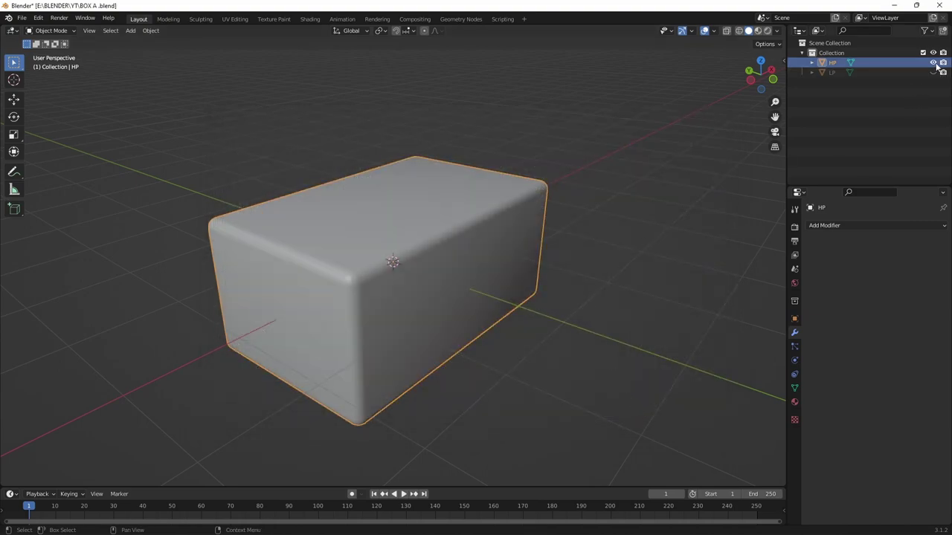
Step: Show only the LP box, export it as BOX A LP.fbx, and save the scene
left_click(933, 63)
left_click(933, 72)
left_click(311, 202)
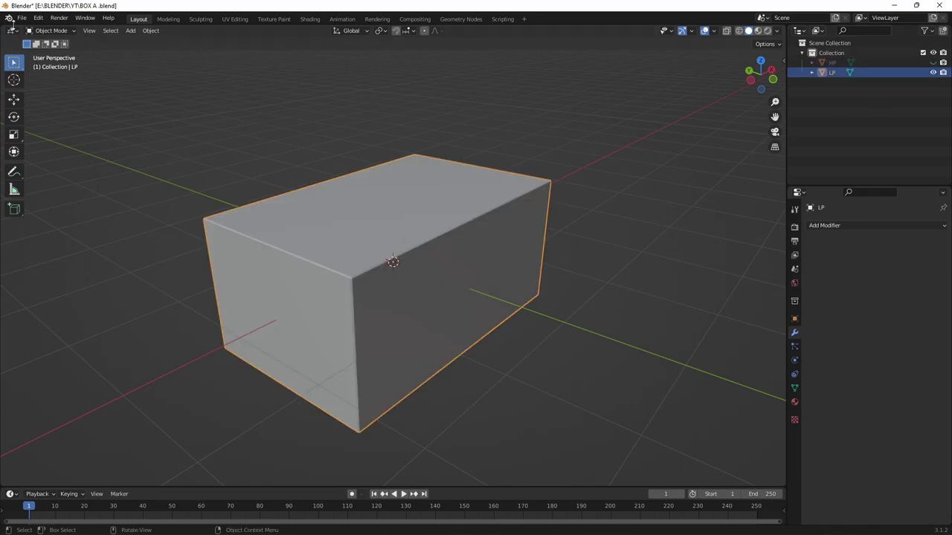
left_click(21, 17)
mouse_move(37, 161)
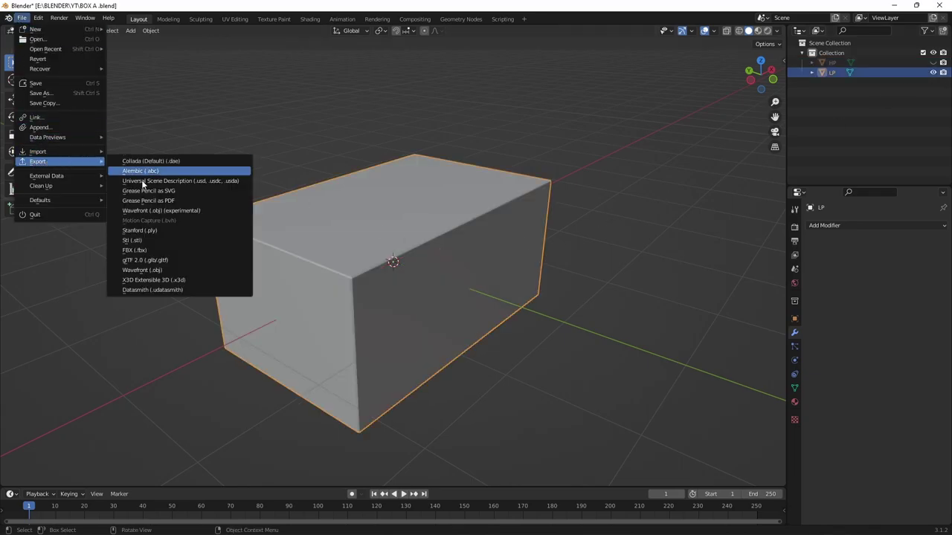
left_click(136, 250)
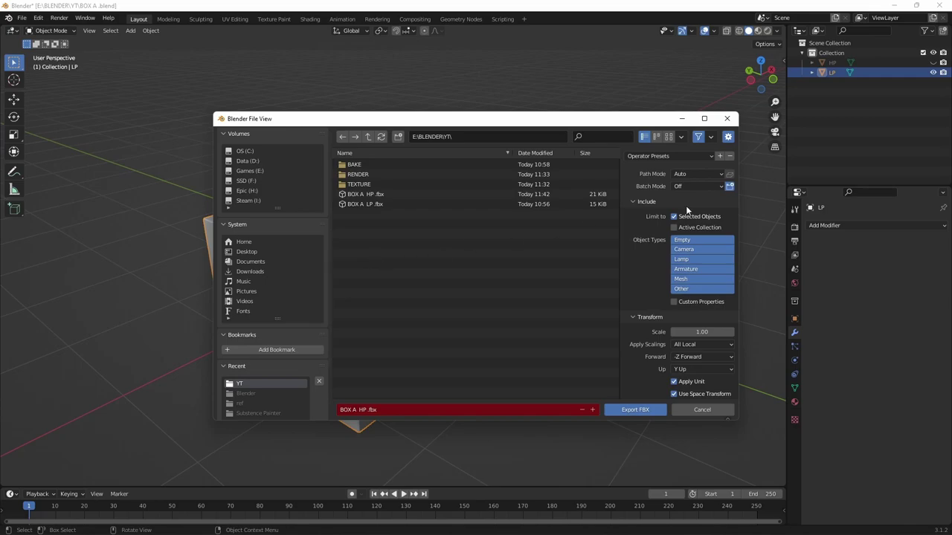
left_click(384, 205)
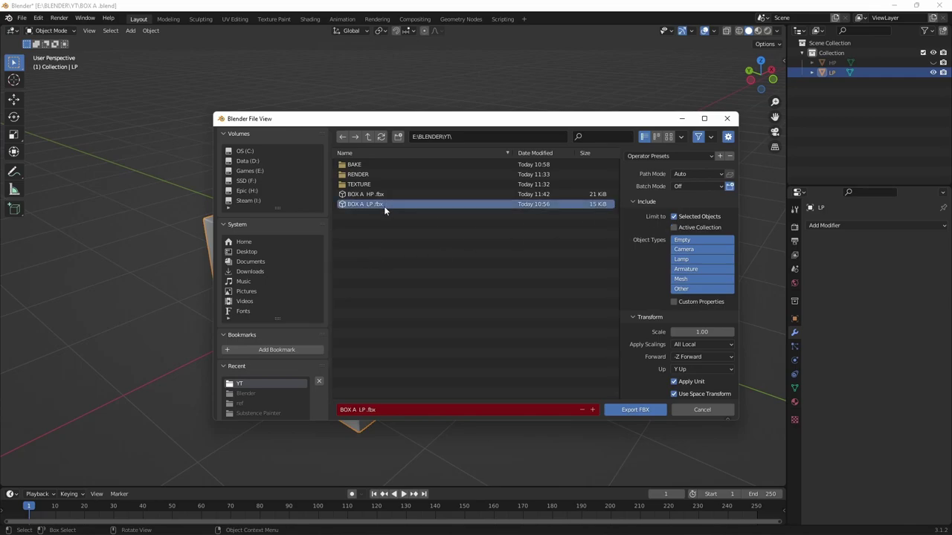
left_click(631, 410)
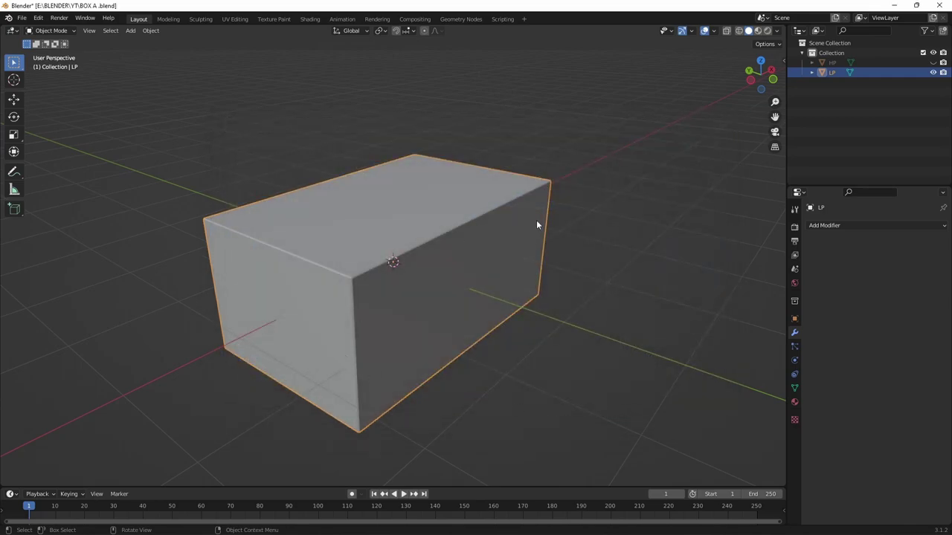
key("ctrl+s")
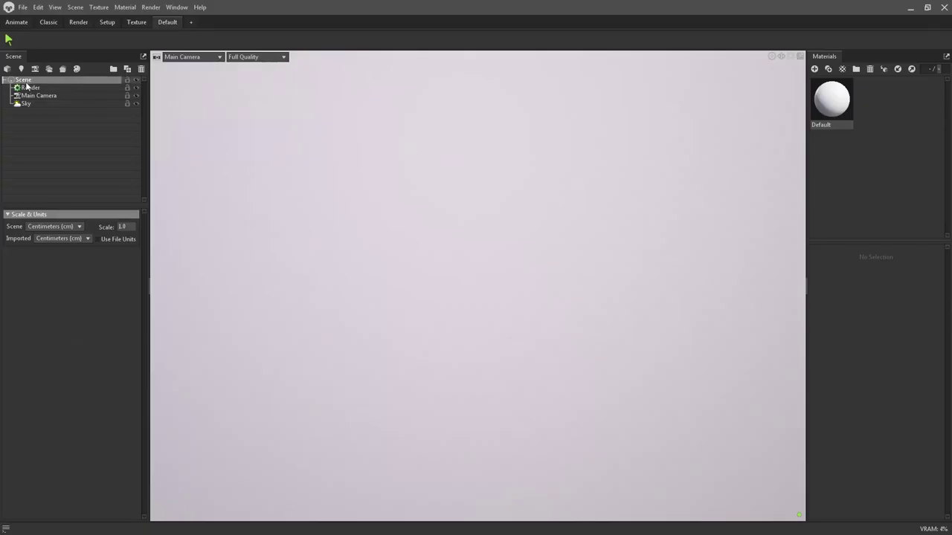
Step: Import both BOX A model files, HP and LP .fbx
left_click(6, 68)
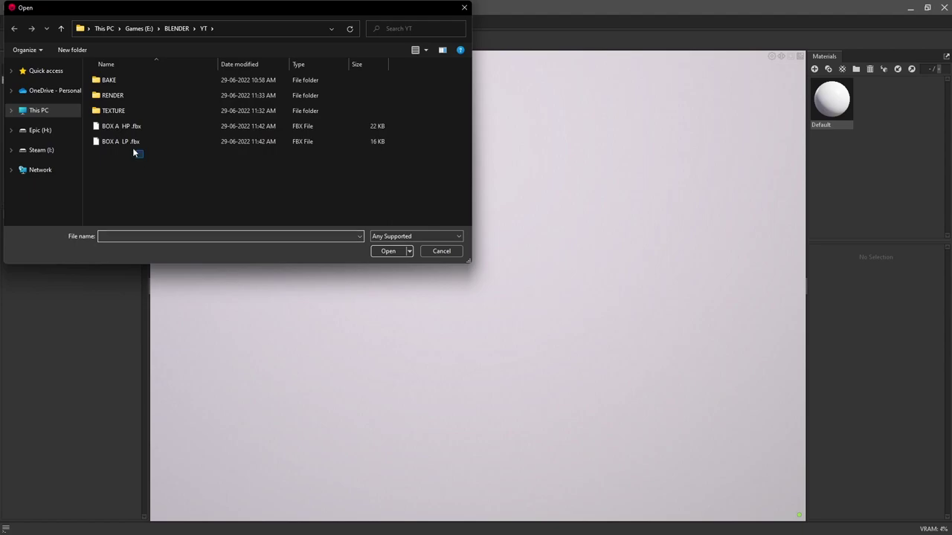
left_click(122, 141, "shift")
left_click(378, 251)
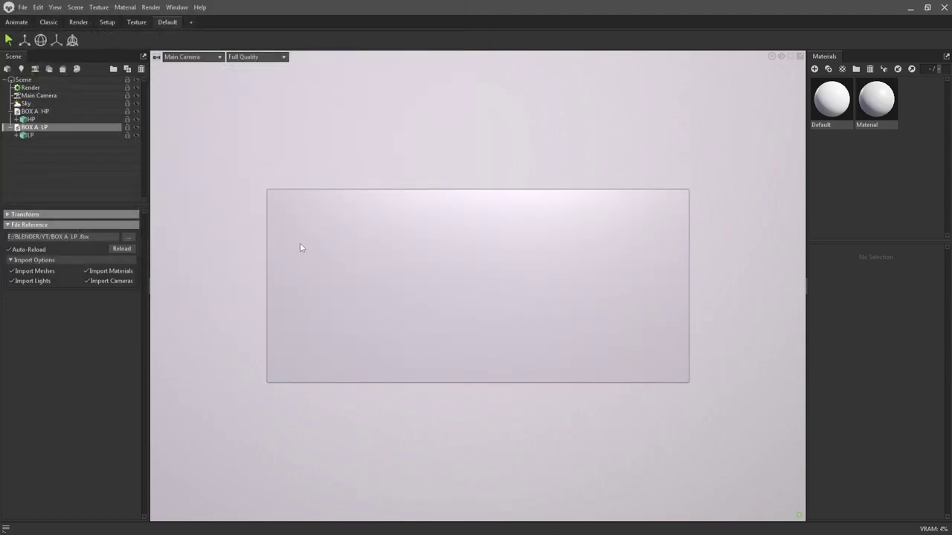
mouse_move(344, 242)
left_mouse_down()
mouse_move(384, 275)
mouse_move(356, 269)
left_mouse_up()
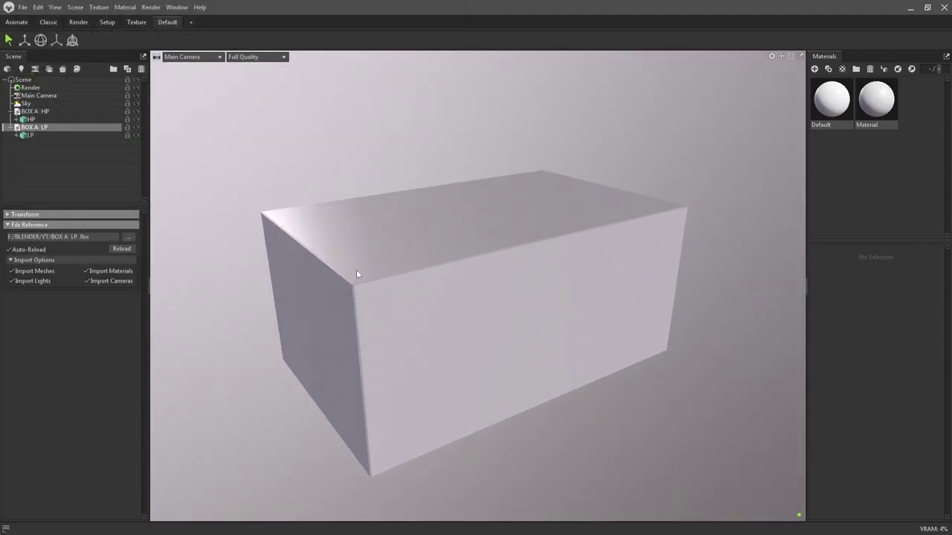
Step: Compare the HP and LP boxes by toggling visibility, then add a new bake project
left_click(9, 111)
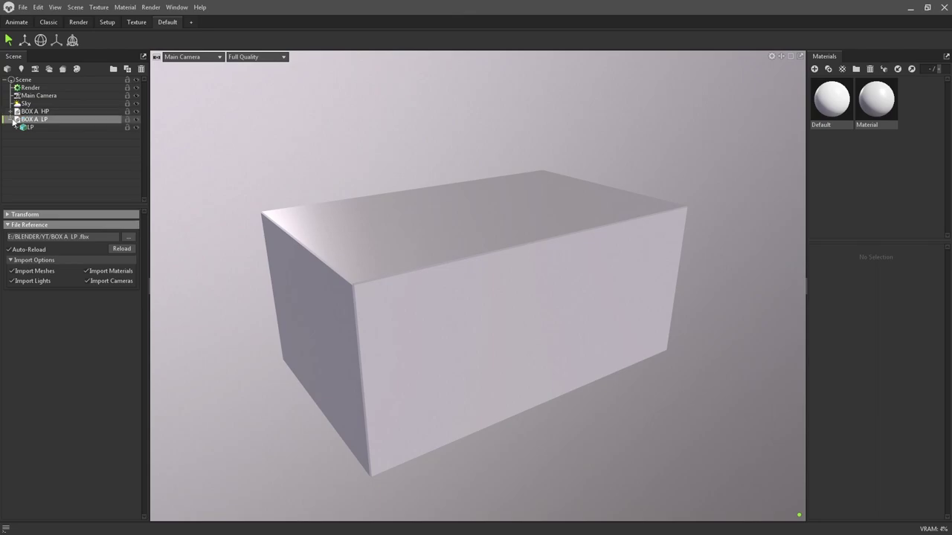
left_click(9, 119)
left_click(42, 112)
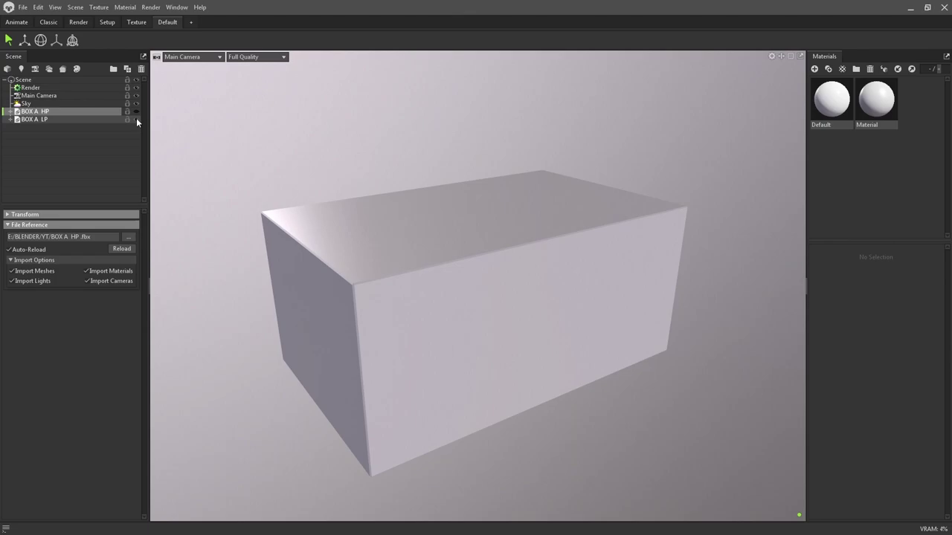
left_click(136, 119)
left_click(136, 111)
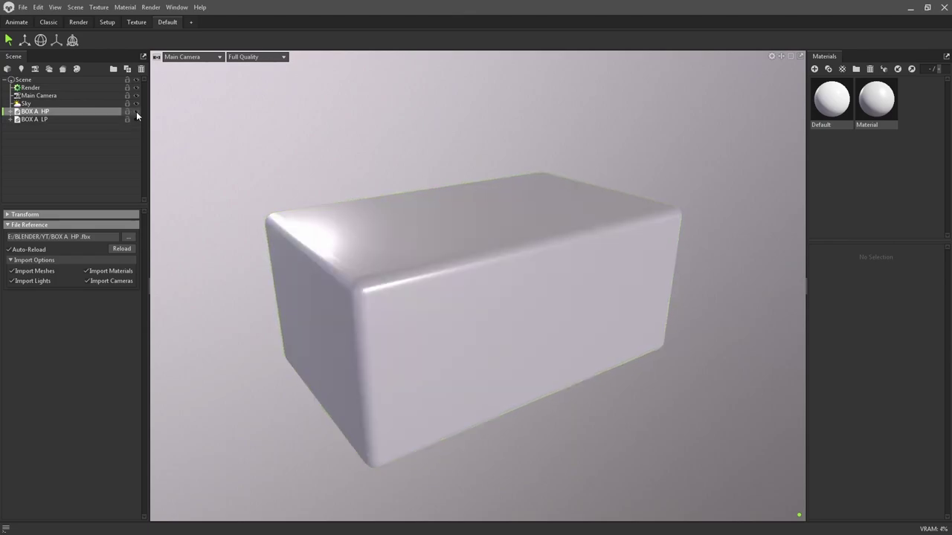
left_click(136, 112)
left_click(135, 119)
left_click(136, 111)
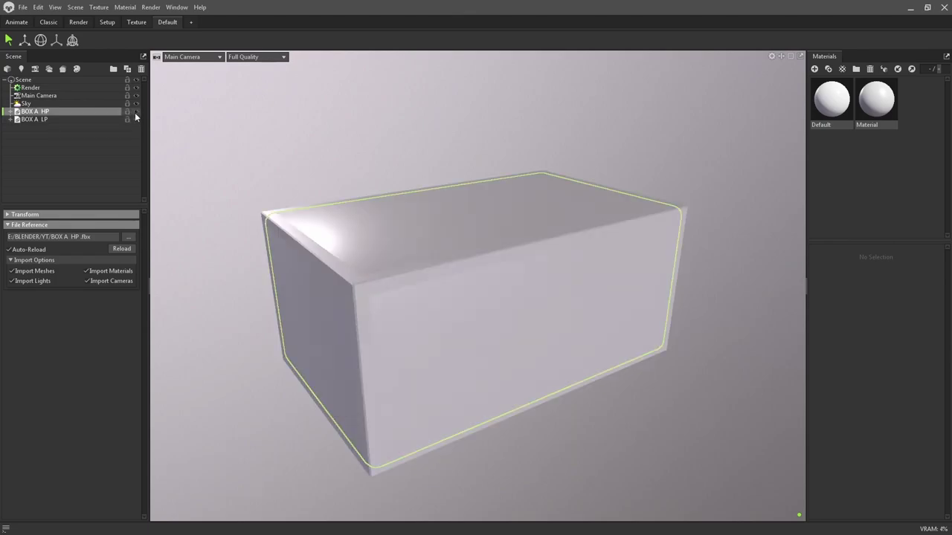
left_click(62, 68)
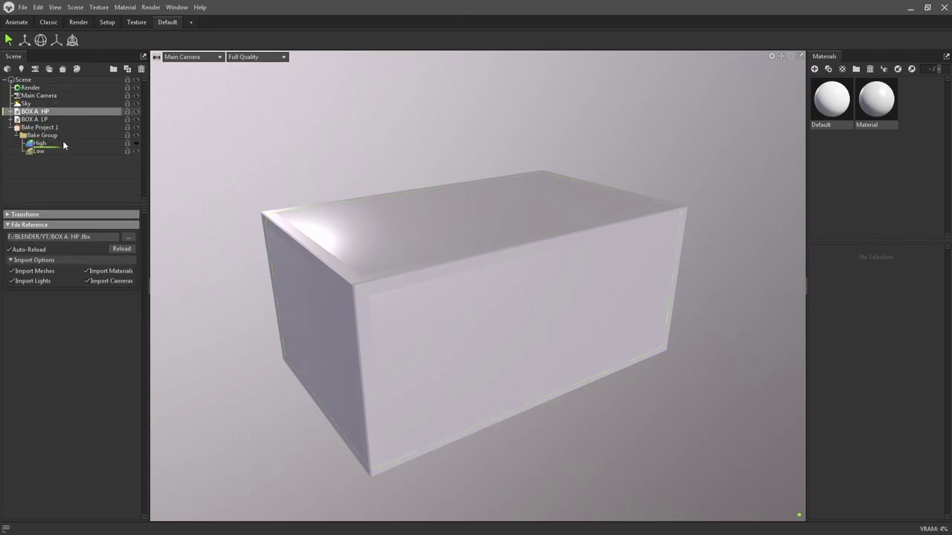
Step: Drag BOX A HP into the High group and BOX A LP into Low, then select Bake Project 1
left_click_drag(42, 113, 62, 140)
left_click(46, 112)
left_click_drag(33, 111, 68, 149)
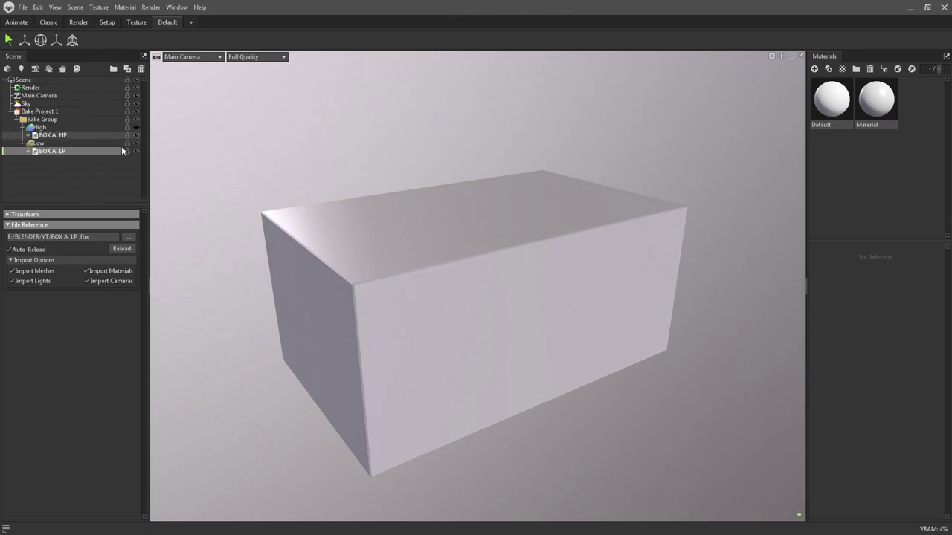
mouse_move(349, 223)
left_mouse_down()
mouse_move(362, 201)
mouse_move(375, 215)
mouse_move(368, 228)
left_mouse_up()
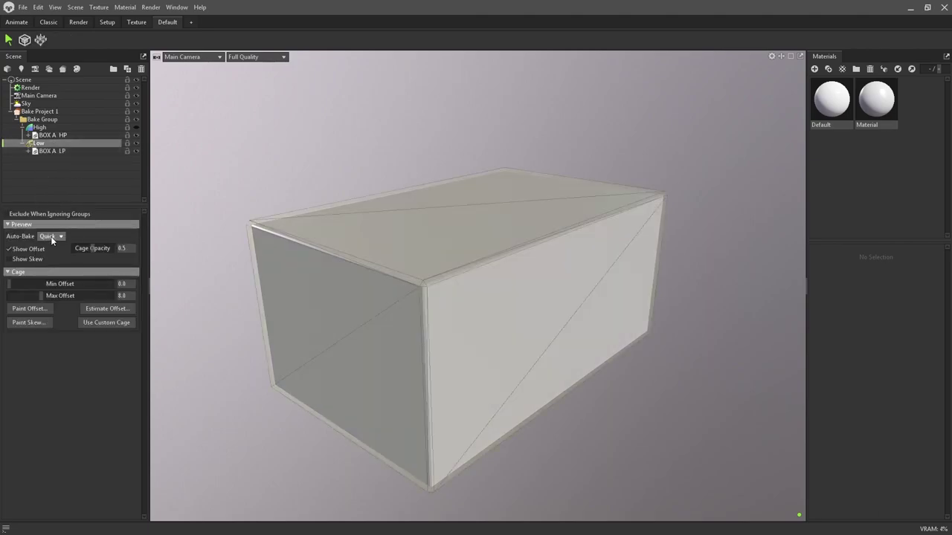
left_click(52, 238)
left_click(39, 111)
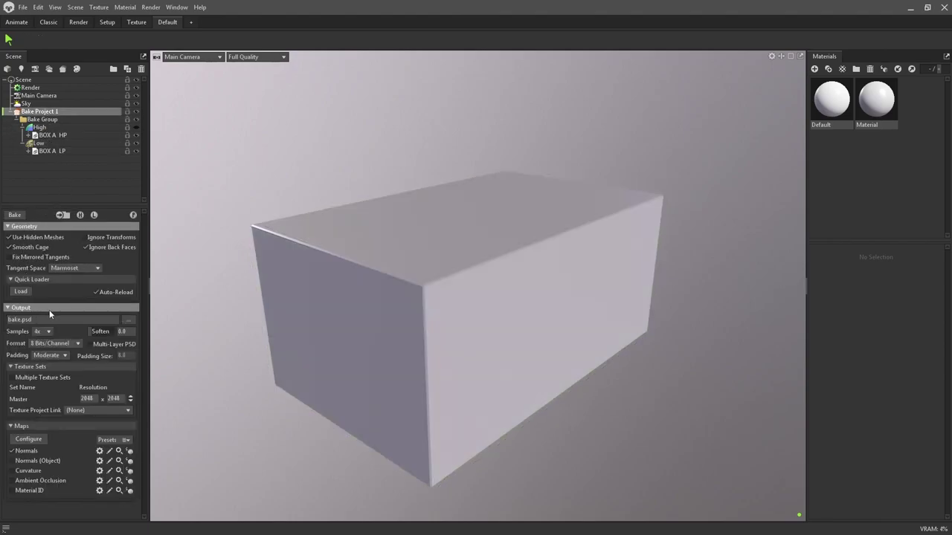
Step: Set 16x samples and 16 bits/channel; bake Normals (Object), Thickness and Position, not Material ID
left_click(41, 331)
left_click(51, 344)
left_click(24, 461)
left_click(29, 439)
left_click(438, 262)
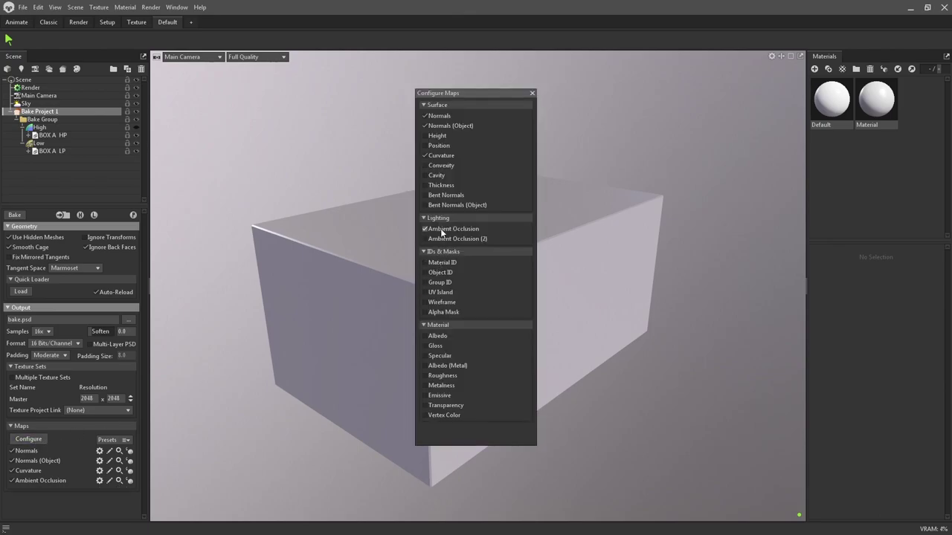
left_click(439, 185)
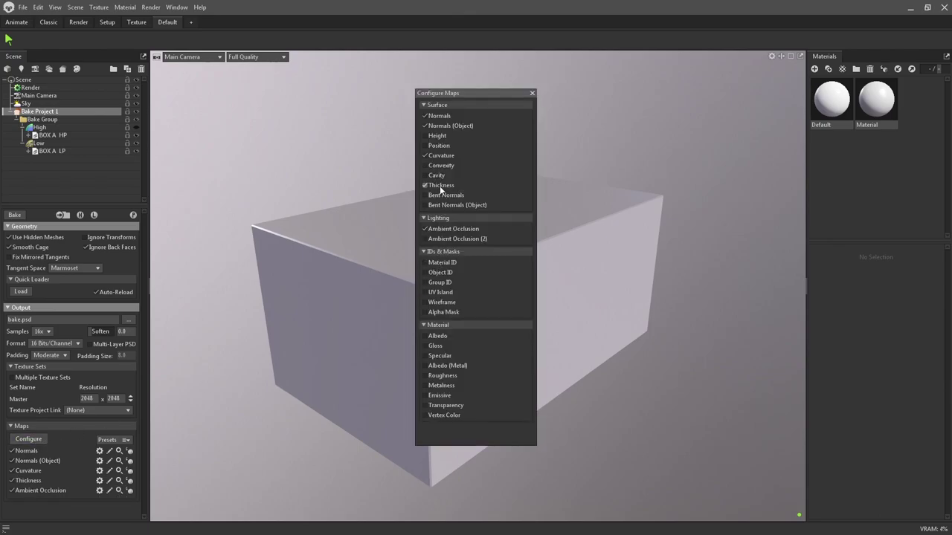
left_click(439, 147)
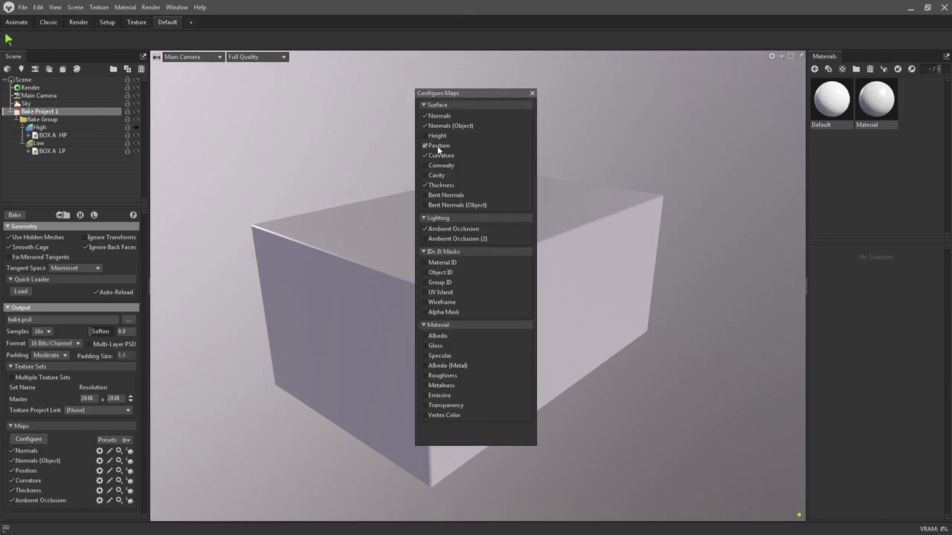
left_click(532, 93)
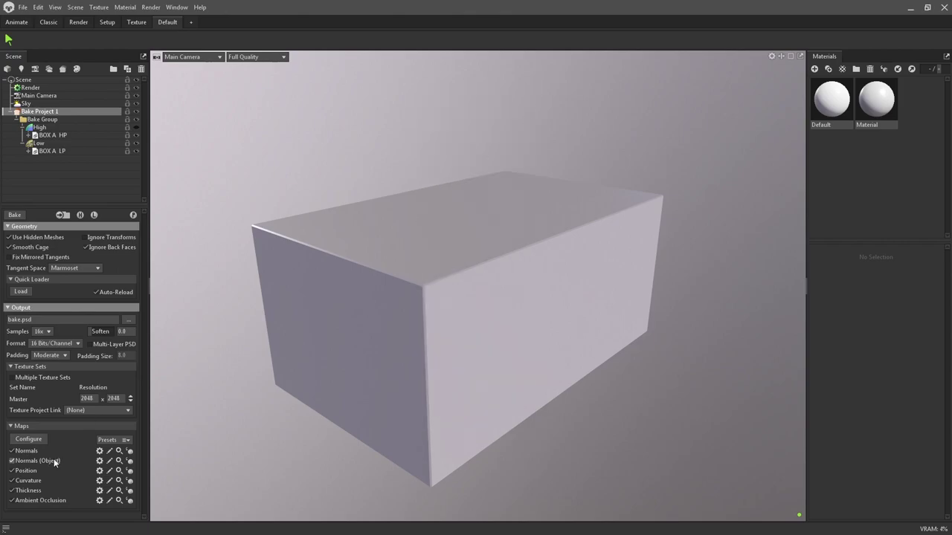
Step: Set the bake output file to BOX A.psd in the BAKE folder
left_click(130, 320)
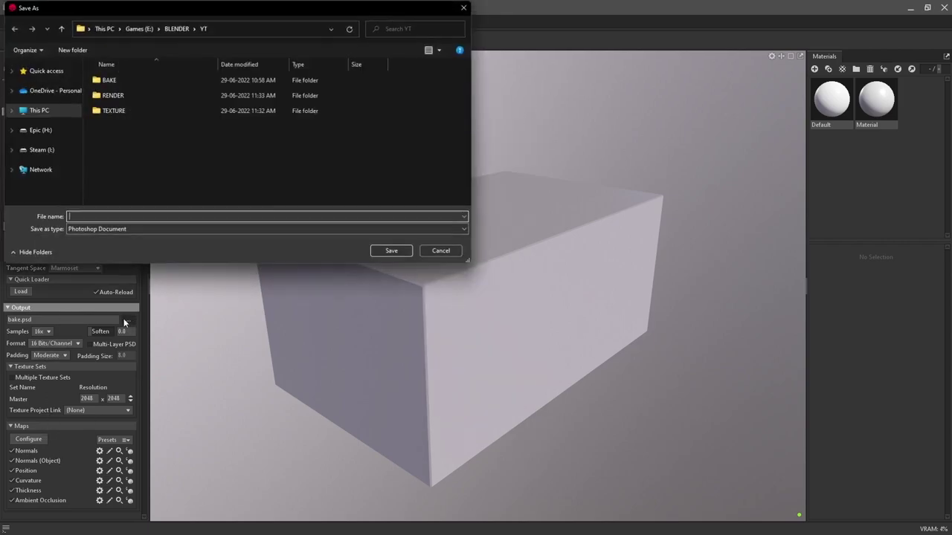
double_click(118, 83)
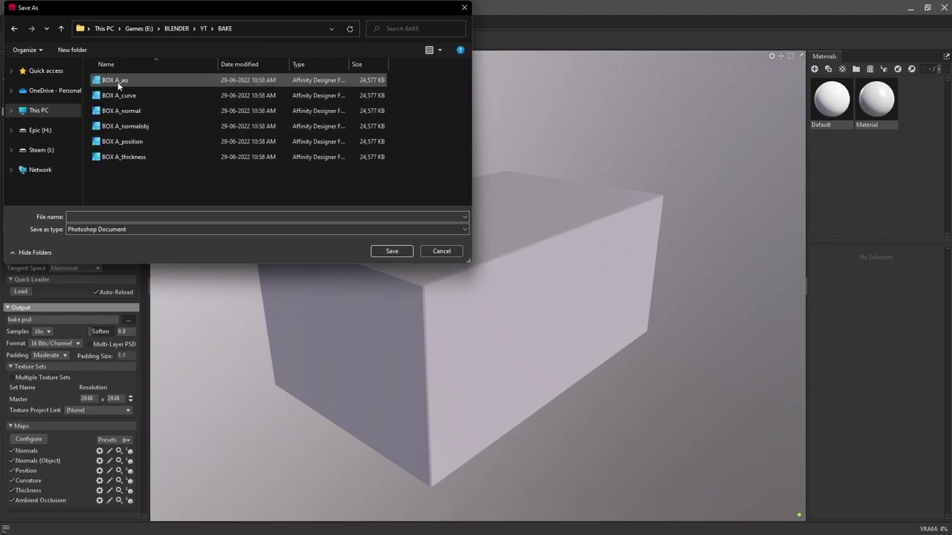
left_click(120, 217)
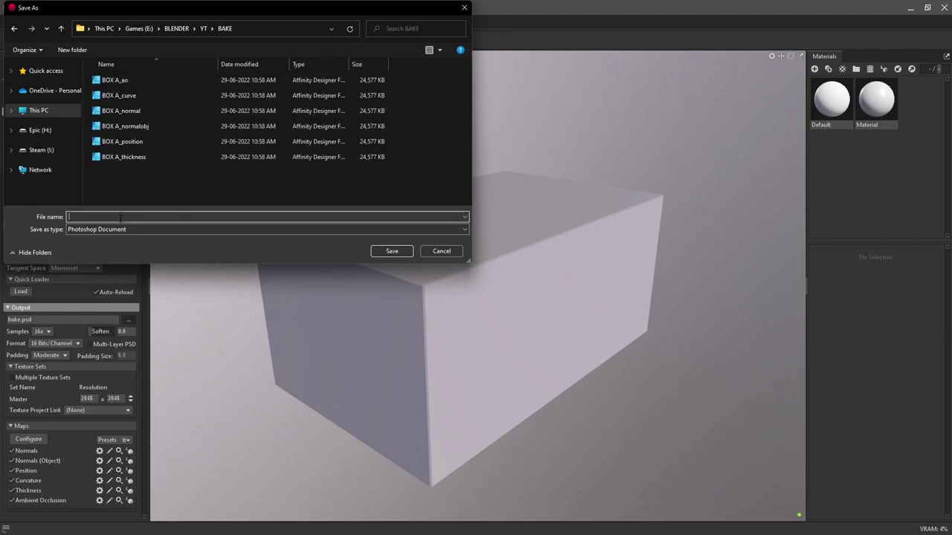
type("BOX A")
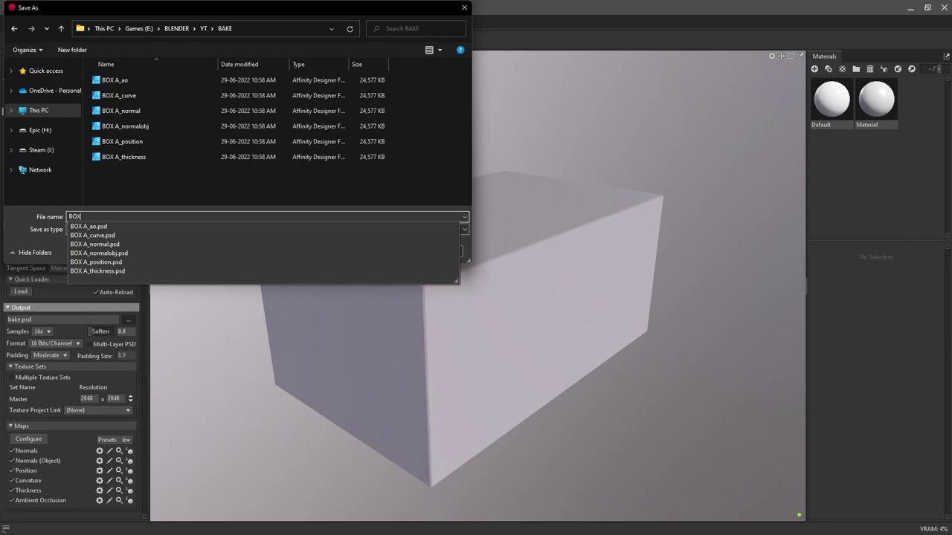
left_click(381, 184)
left_click(392, 253)
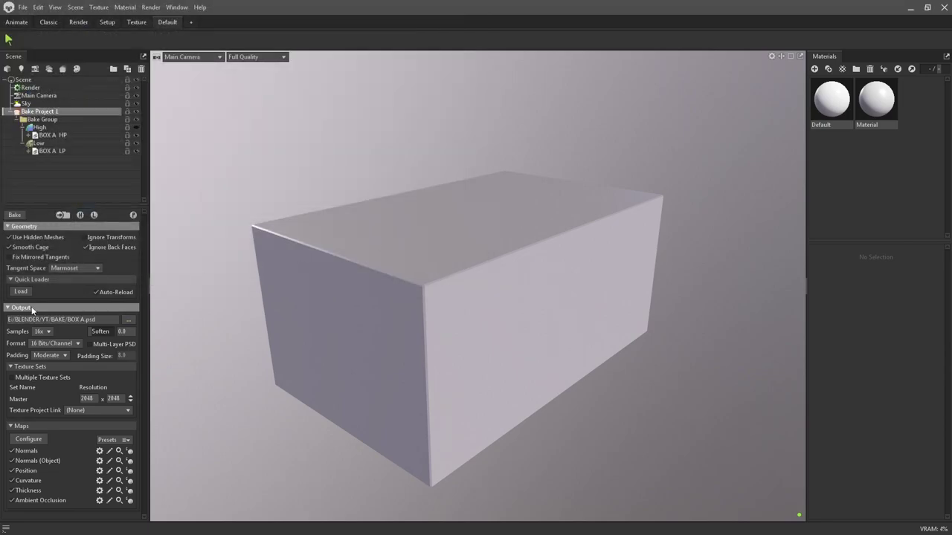
Step: Bake the maps onto the low-poly box and orbit to inspect the result
left_click(16, 215)
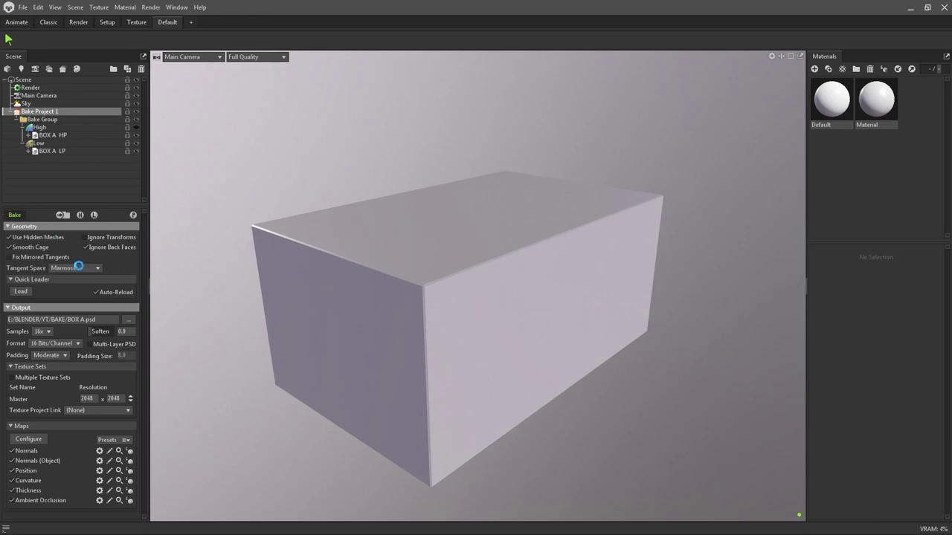
left_click(134, 216)
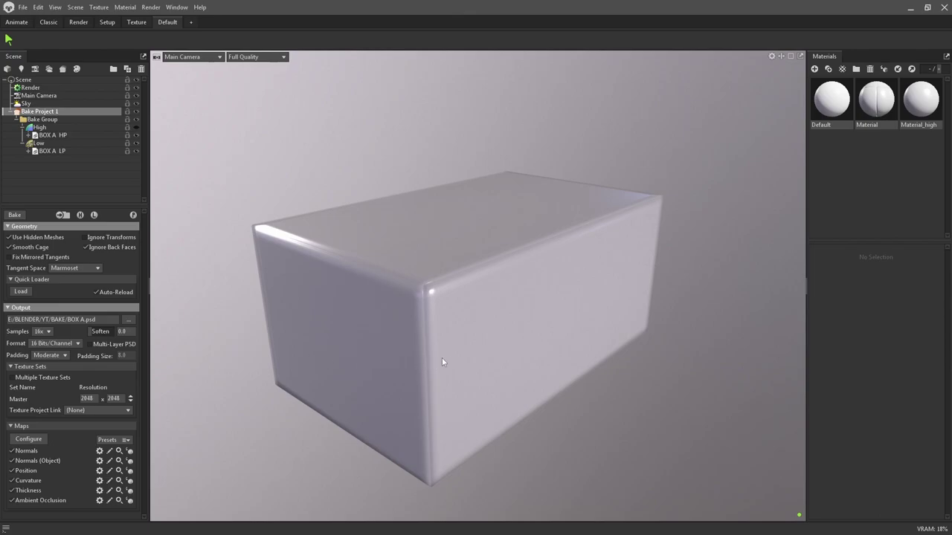
mouse_move(442, 362)
left_mouse_down()
mouse_move(383, 344)
mouse_move(424, 272)
mouse_move(476, 361)
mouse_move(446, 375)
left_mouse_up()
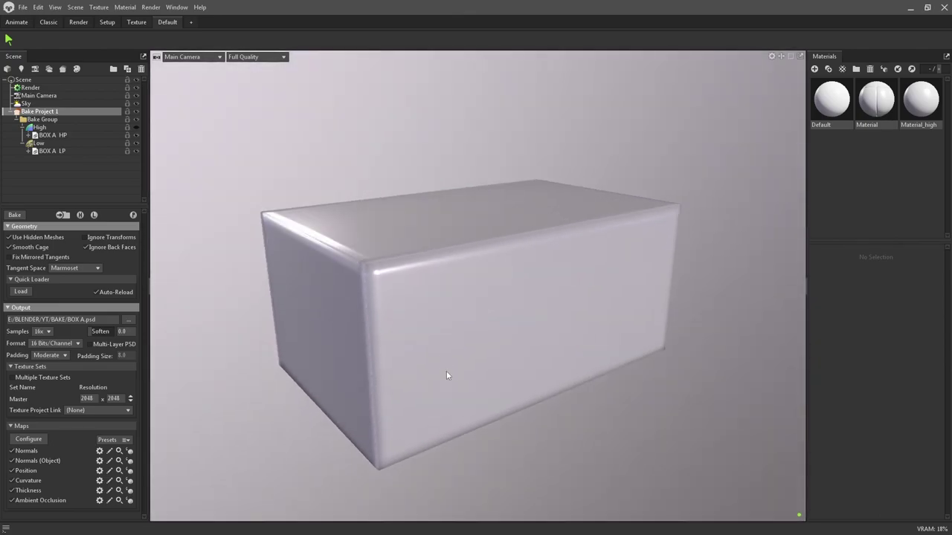
Step: Save the scene as BOX A.tbscene in the YT folder, replacing the existing file
key("ctrl+s")
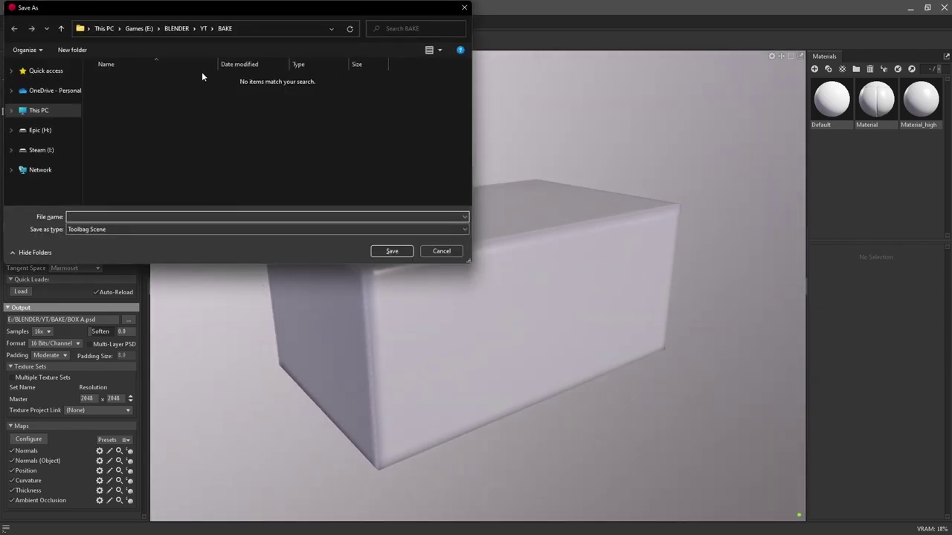
left_click(203, 30)
left_click(132, 127)
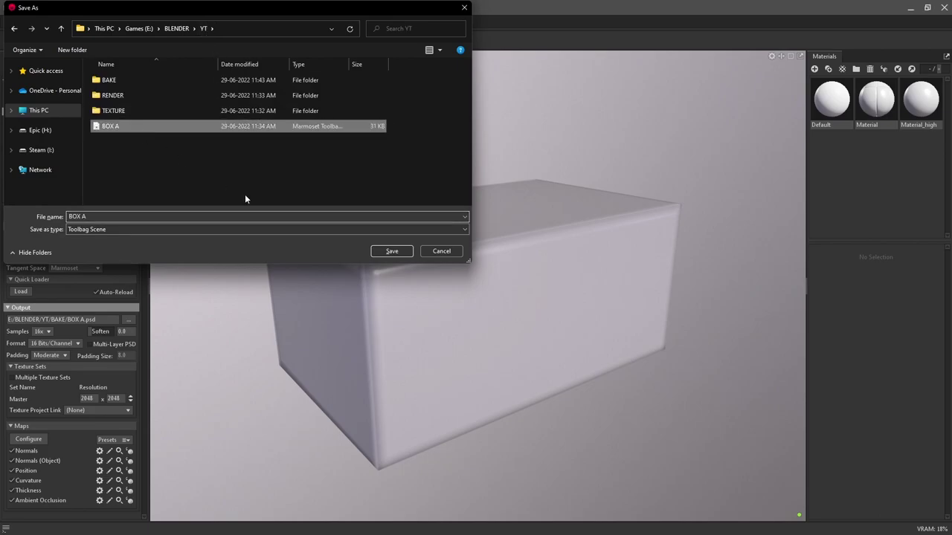
left_click(396, 251)
left_click(498, 273)
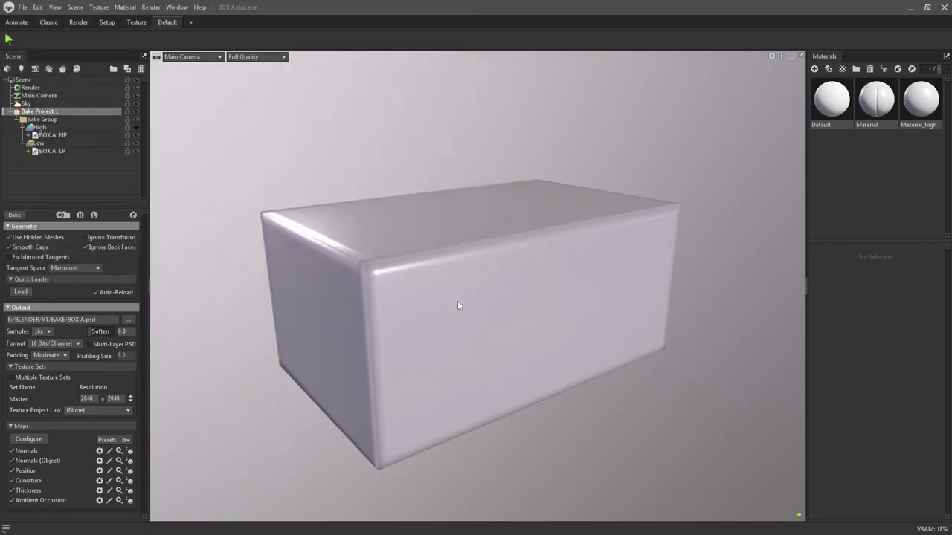
mouse_move(439, 308)
left_mouse_down()
mouse_move(553, 280)
mouse_move(397, 312)
mouse_move(463, 293)
left_mouse_up()
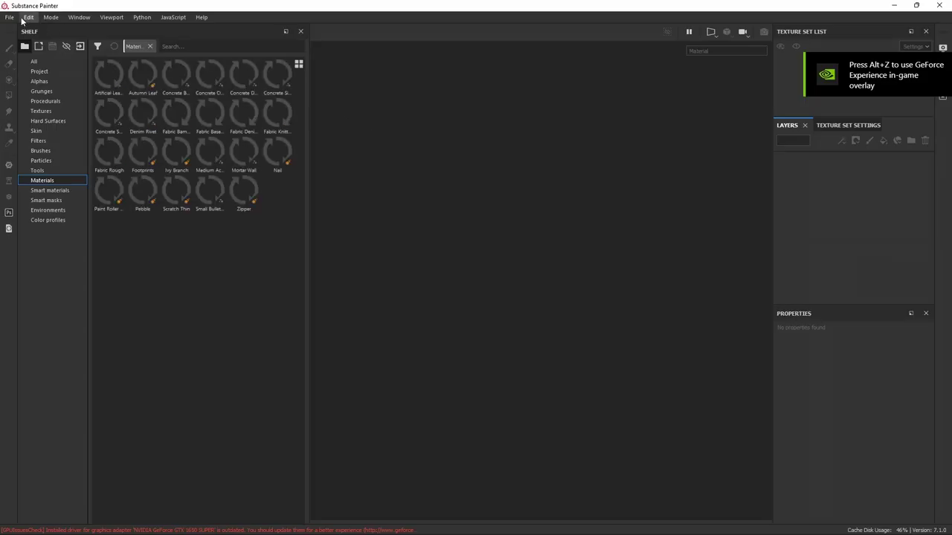
Step: Start a new project using the BOX A LP mesh from the YT folder
left_click(15, 17)
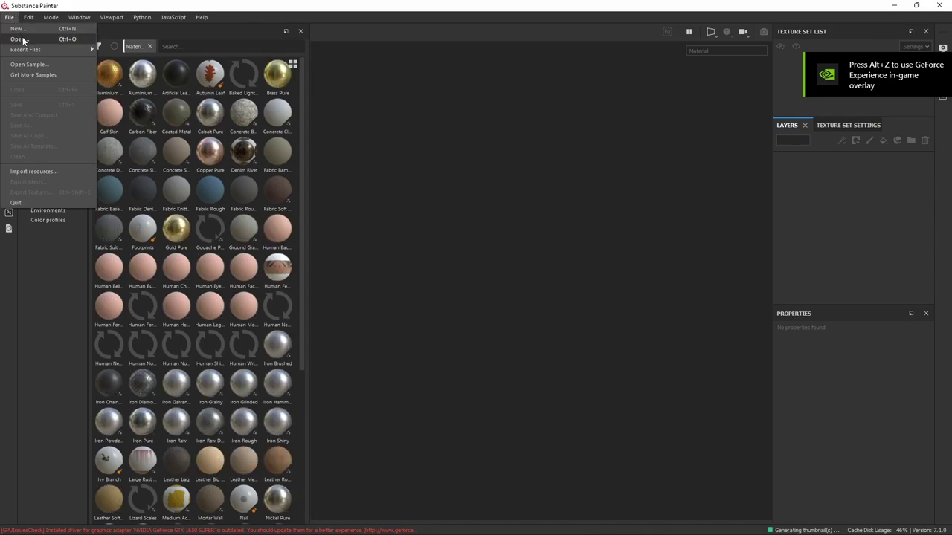
left_click(23, 29)
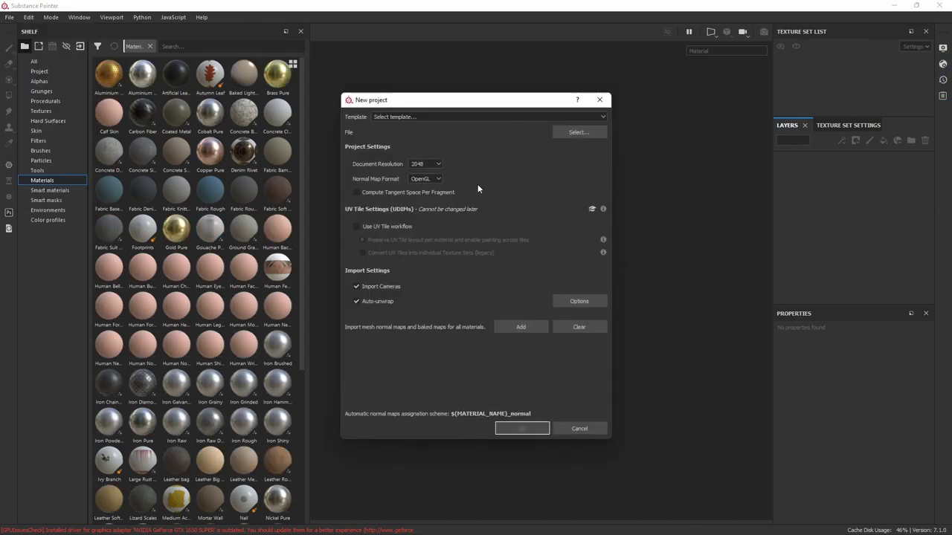
left_click(584, 132)
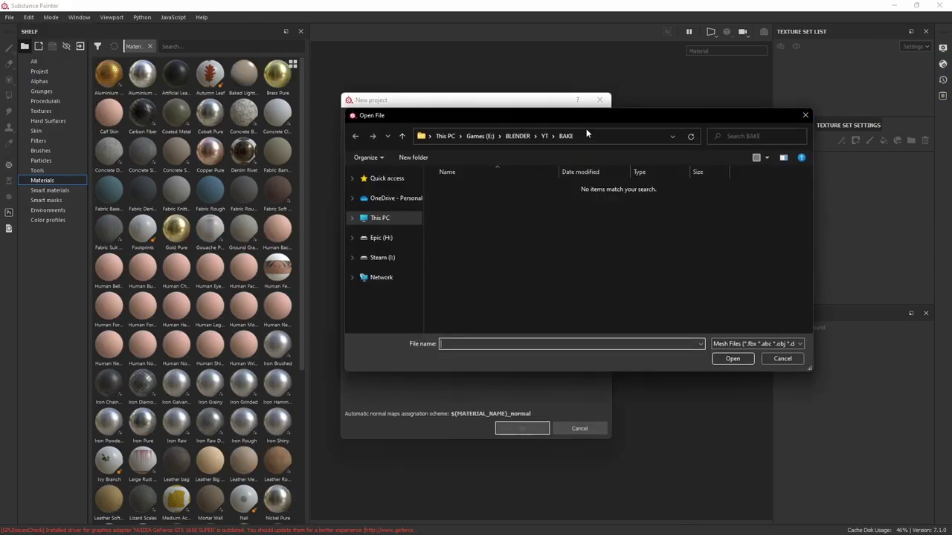
left_click(545, 137)
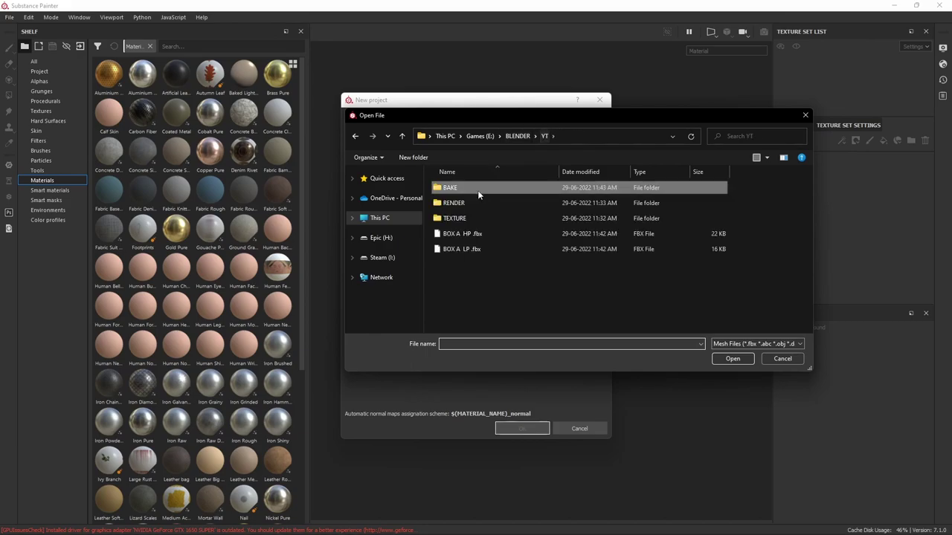
left_click(473, 251)
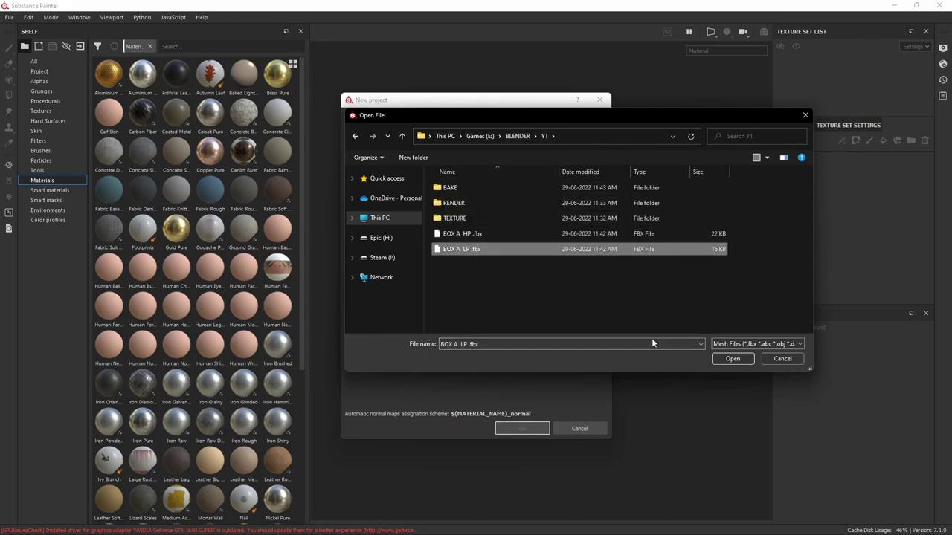
left_click(732, 359)
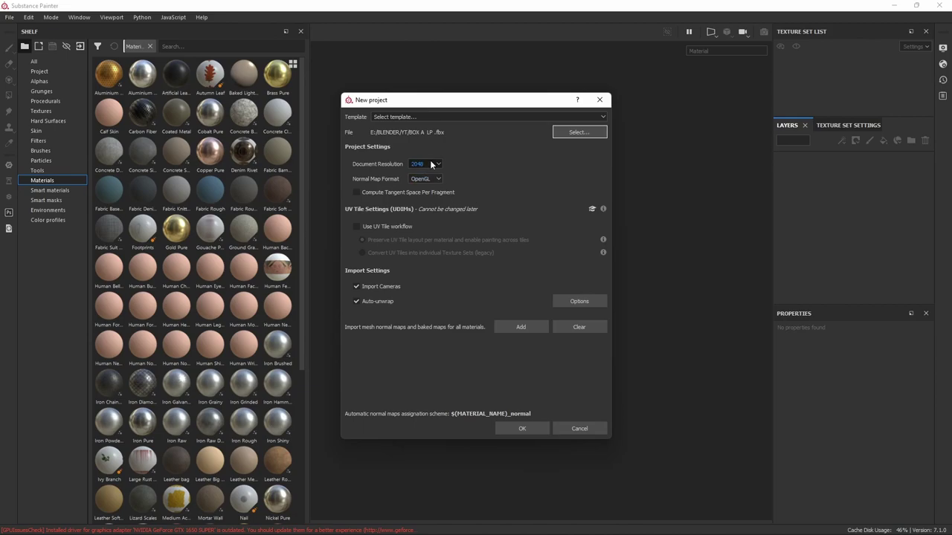
Step: Add all six baked maps from the BAKE folder and create the project
left_click(520, 327)
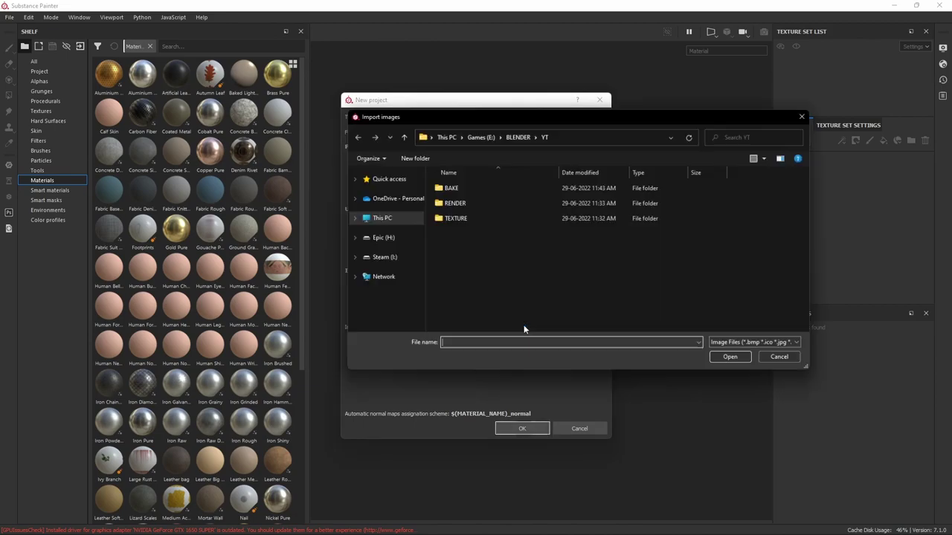
double_click(456, 188)
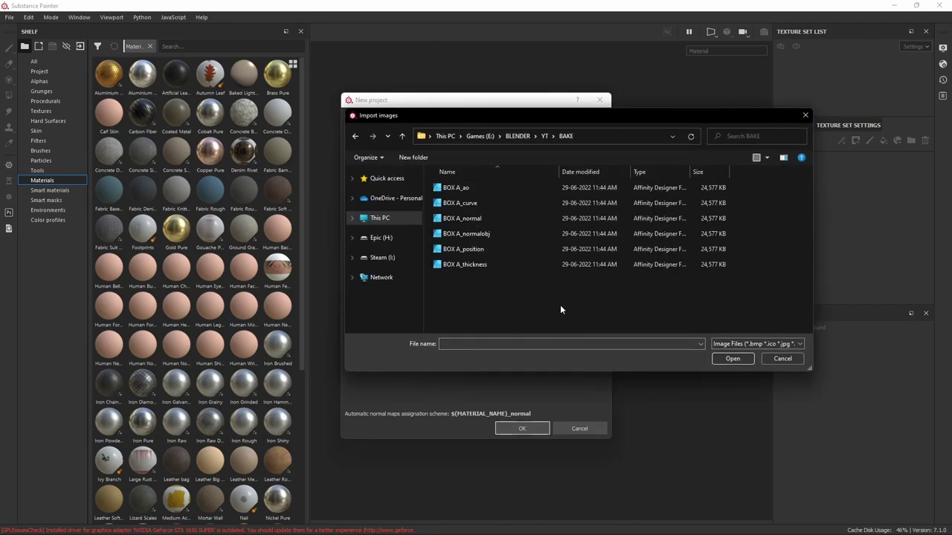
left_click_drag(560, 305, 444, 186)
left_click(735, 361)
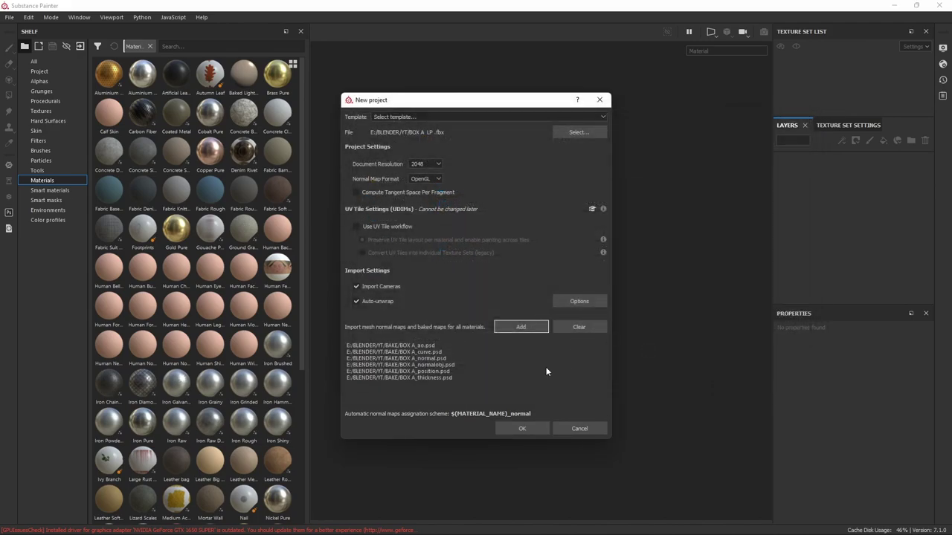
left_click(522, 428)
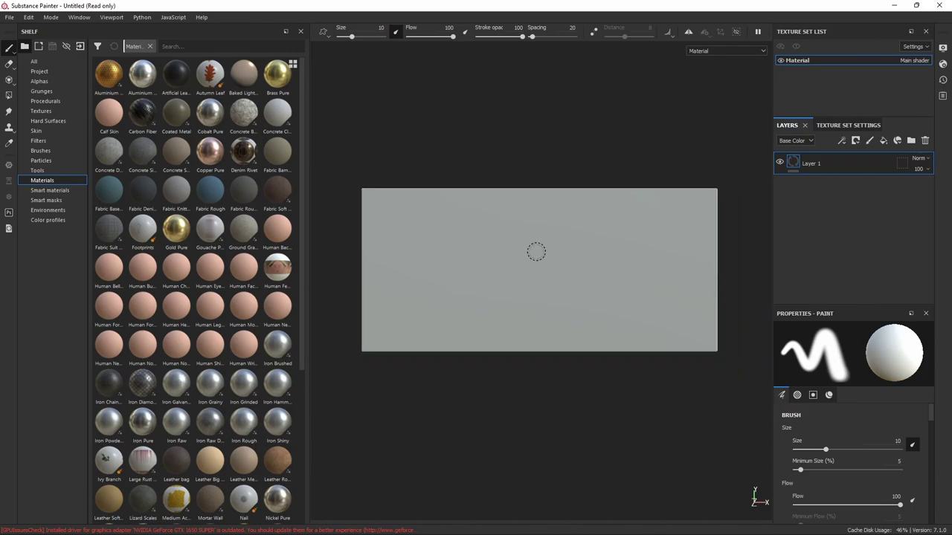
Step: In Texture Set Settings, assign BOX A_normal to Normal and BOX A_normalobj to World space normal
left_click_drag(535, 251, 416, 244, "alt")
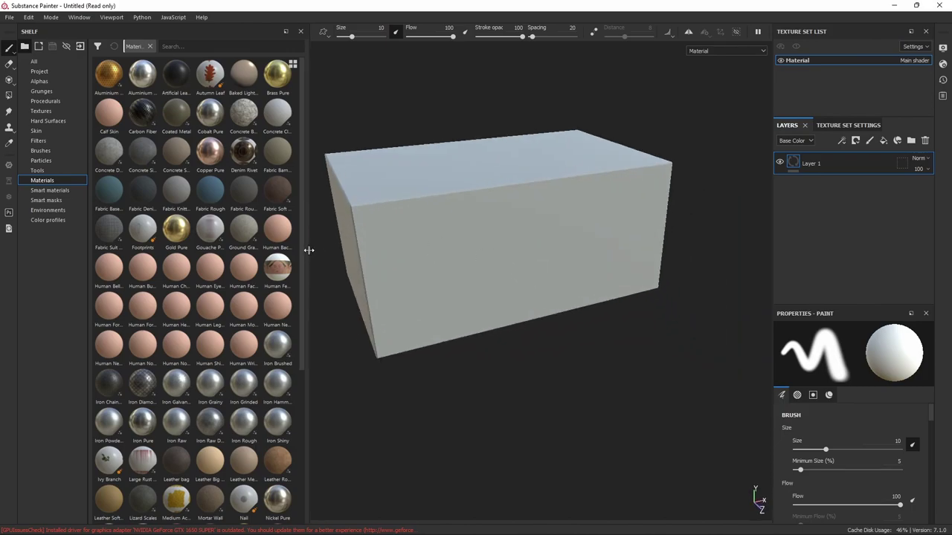
left_click_drag(307, 265, 279, 264)
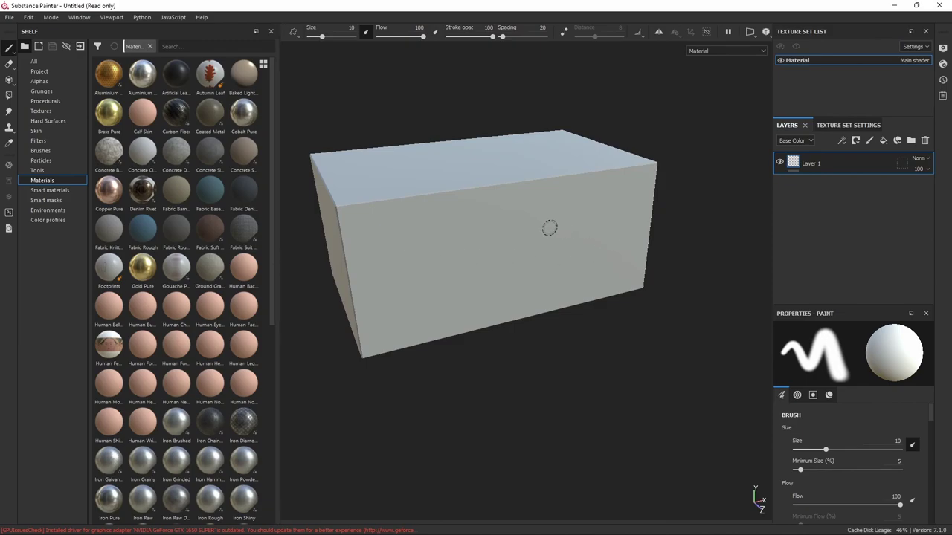
left_click_drag(547, 228, 569, 246, "alt")
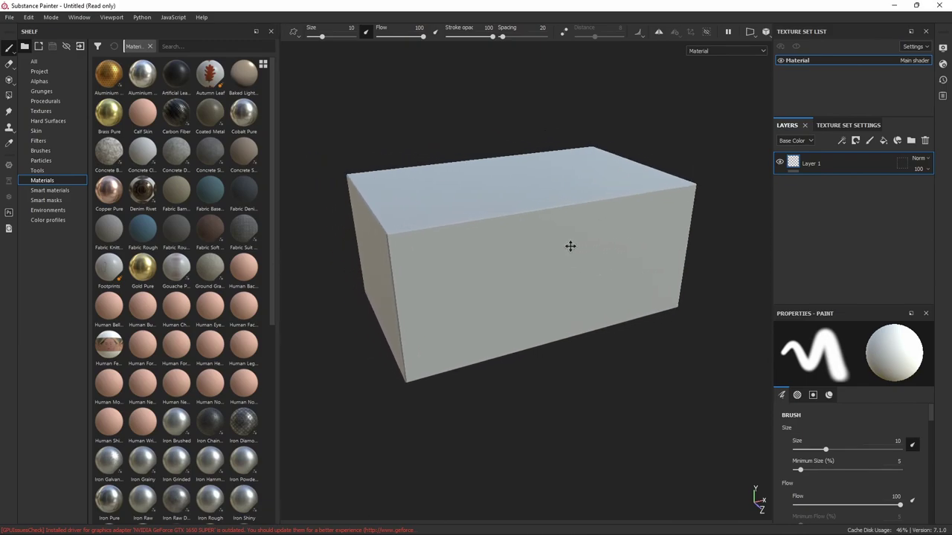
left_click(848, 125)
scroll(834, 205, "down", 2)
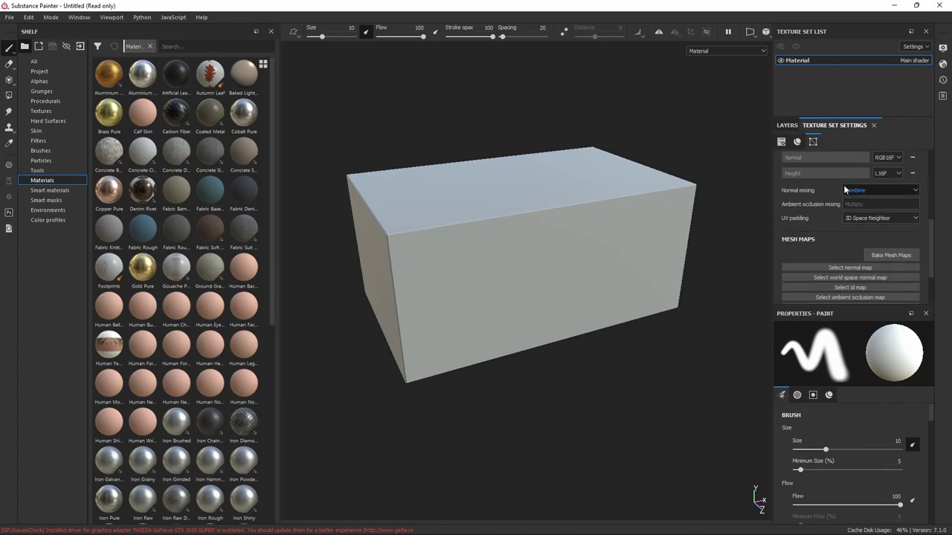
scroll(834, 201, "down", 4)
left_click(835, 196)
left_click(872, 226)
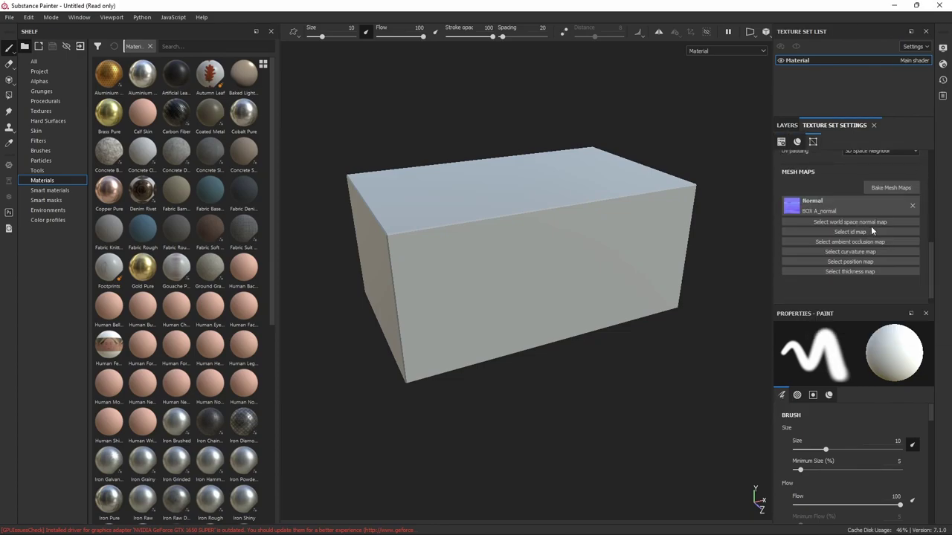
left_click(855, 222)
left_click(896, 253)
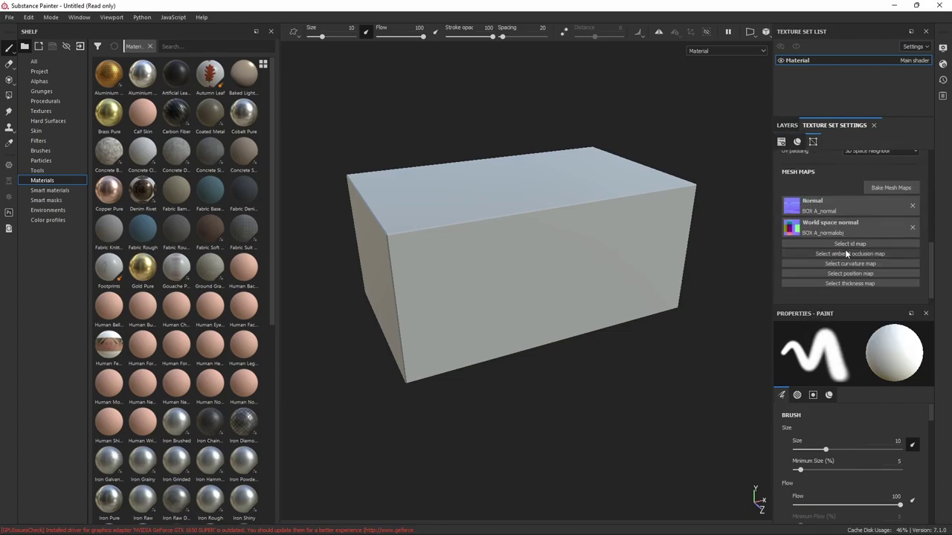
Step: Assign BOX A_ao, BOX A_curve, BOX A_position and BOX A_thickness to their matching mesh map slots
left_click(846, 254)
left_click(822, 285)
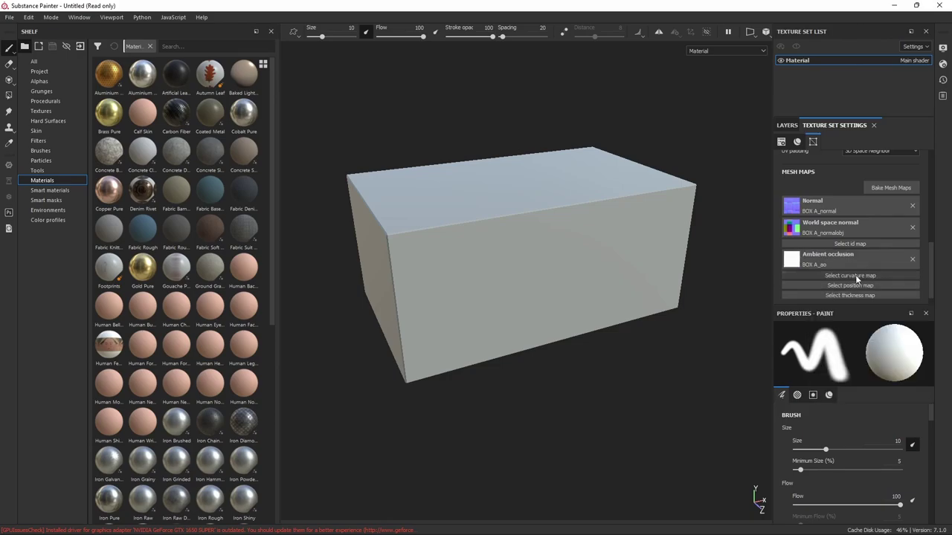
left_click(856, 276)
left_click(849, 304)
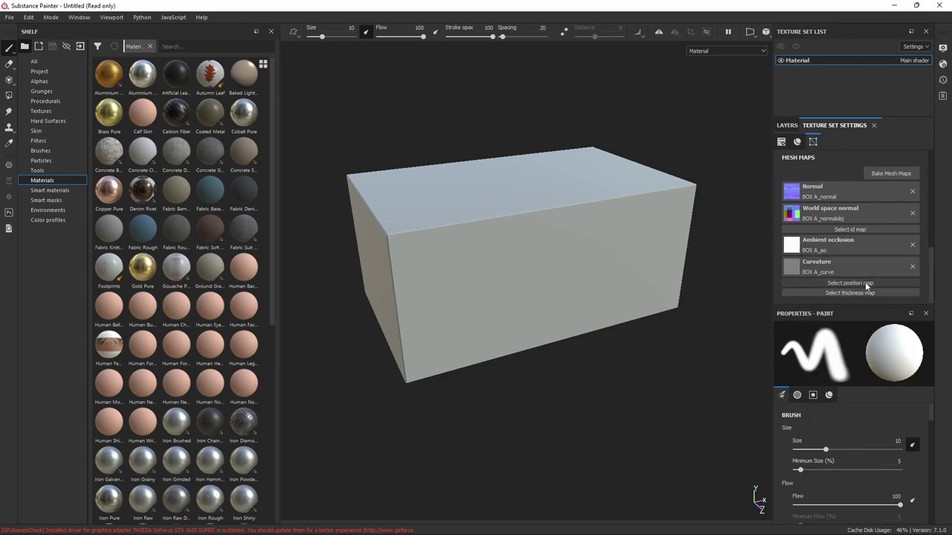
left_click(865, 282)
left_click(923, 313)
scroll(840, 248, "down", 1)
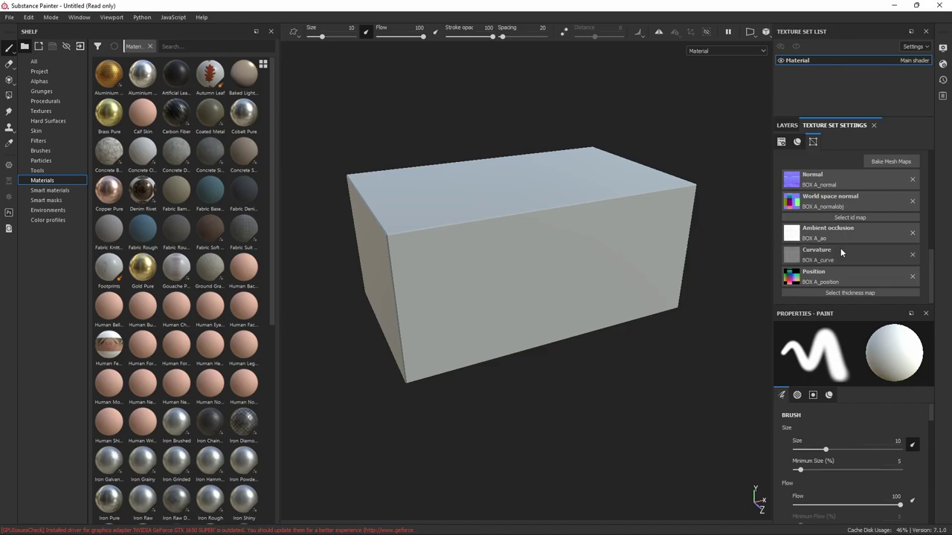
left_click(851, 292)
left_click(827, 360)
mouse_move(519, 279)
left_mouse_down("alt")
mouse_move(516, 245)
mouse_move(506, 268)
mouse_move(500, 245)
left_mouse_up("alt")
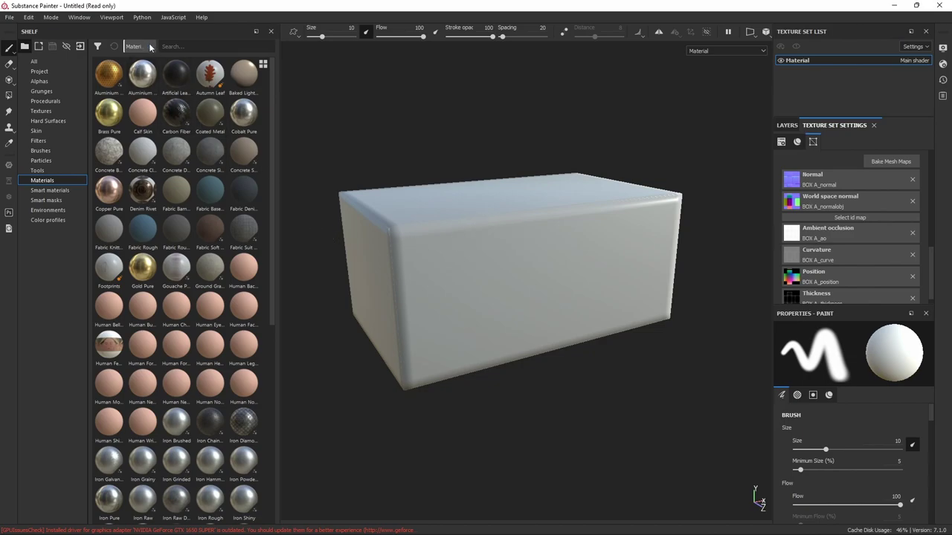
Step: Show the imported brown-texture in the shelf's Textures and return to the layer list
left_click(54, 111)
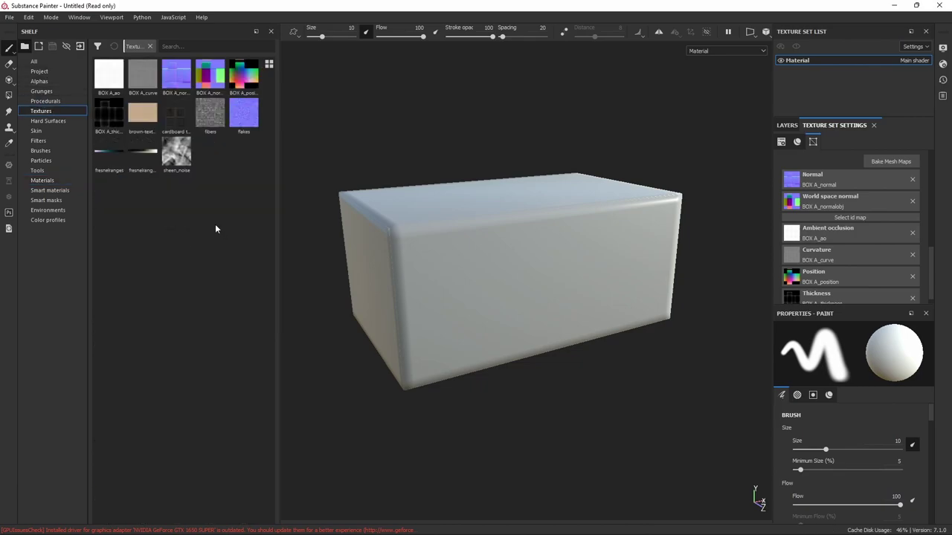
mouse_move(142, 113)
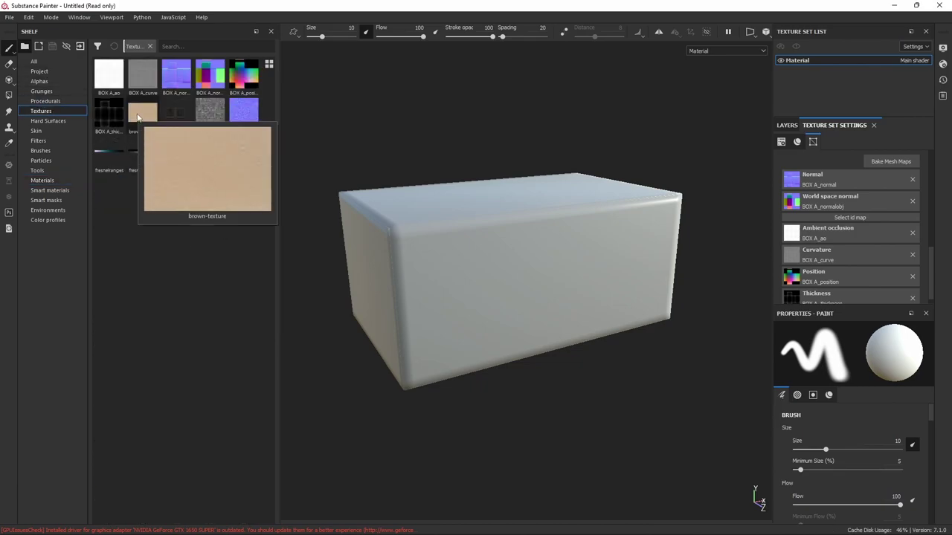
left_click(786, 124)
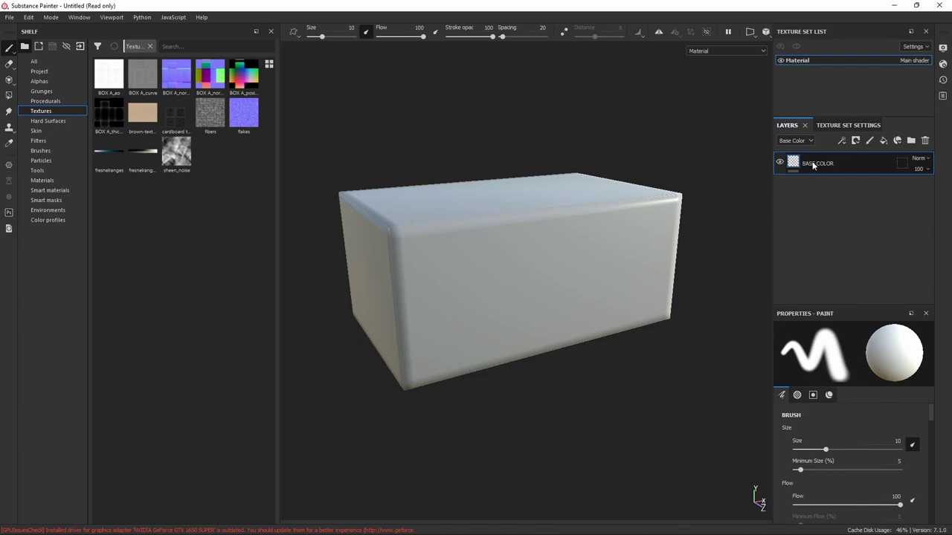
Step: Switch to the Projection tool and face the box's front view straight on
left_click(9, 81)
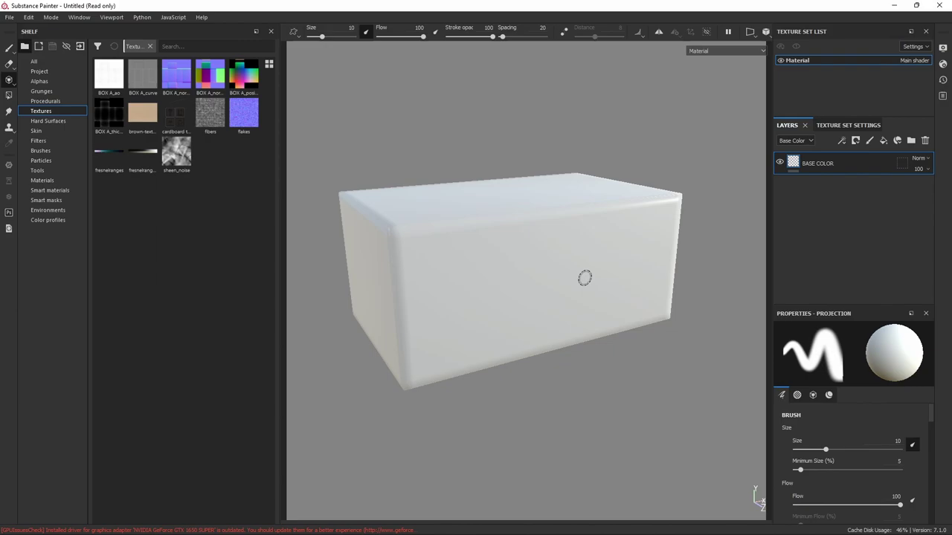
left_click_drag(584, 277, 580, 290, "alt+shift")
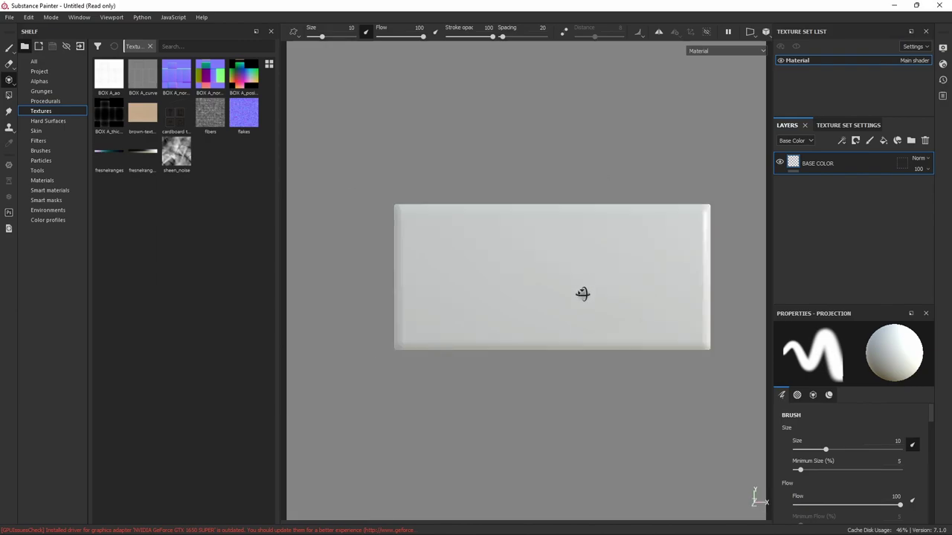
scroll(844, 417, "down", 3)
scroll(844, 420, "down", 3)
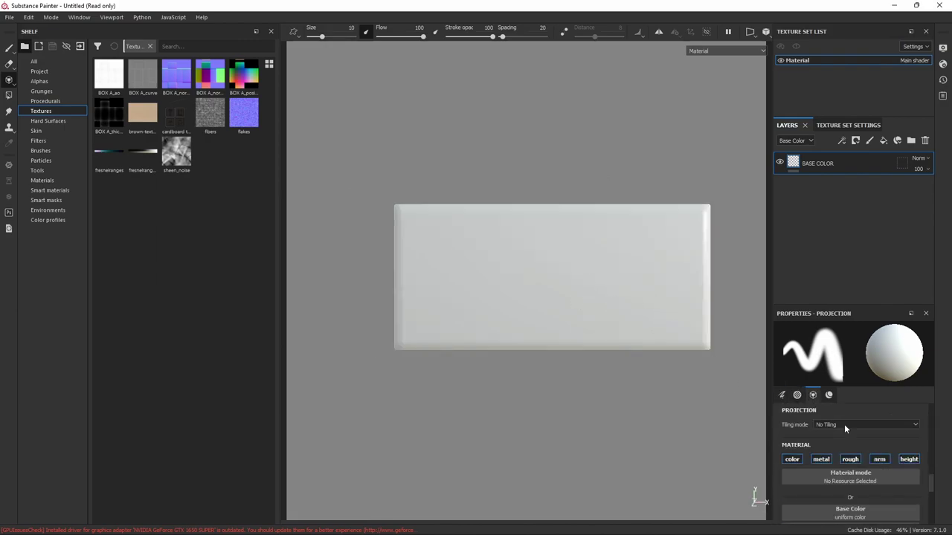
scroll(844, 424, "down", 3)
scroll(837, 431, "down", 3)
scroll(836, 431, "up", 1)
Step: Disable the metallic, roughness and height channels and set brown-texture as the projected base colour
left_click(821, 429)
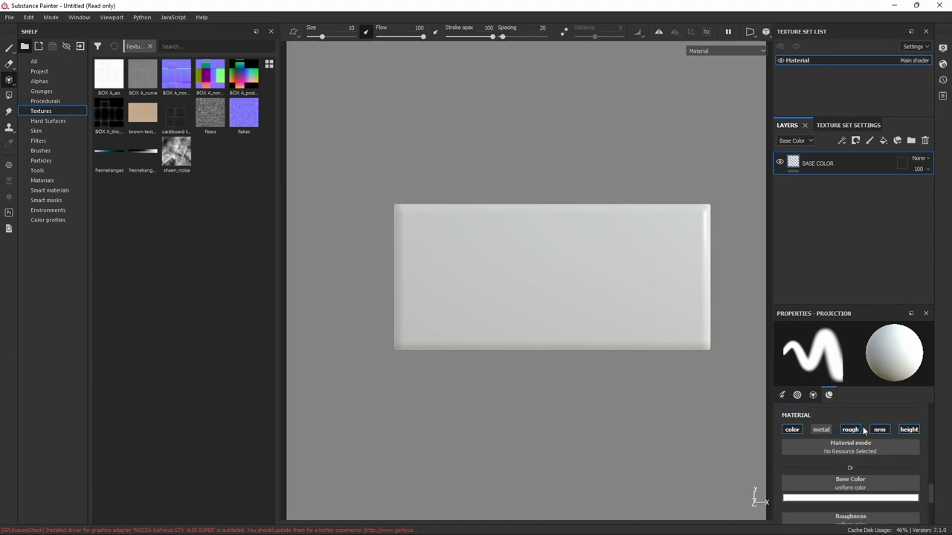
left_click(850, 430)
left_click(916, 430)
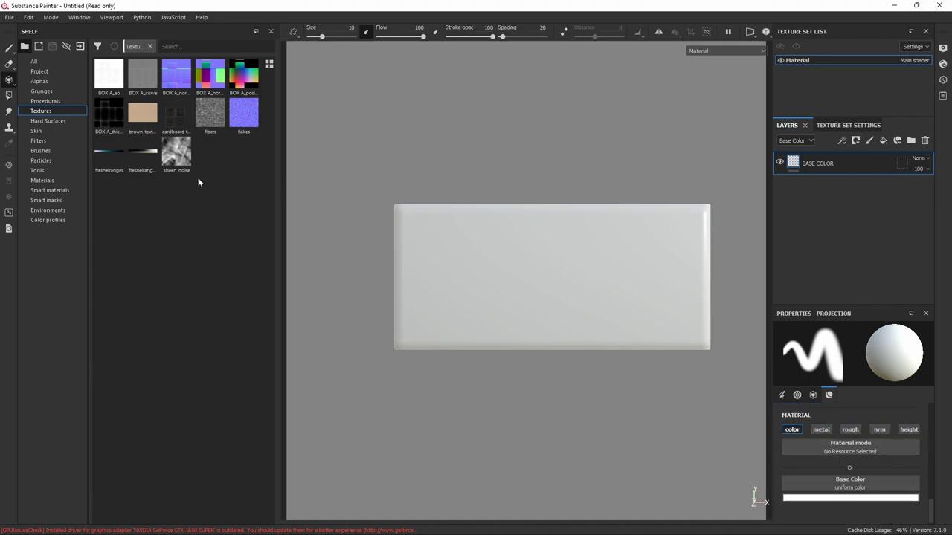
mouse_move(141, 115)
left_mouse_down()
mouse_move(649, 451)
mouse_move(793, 481)
left_mouse_up()
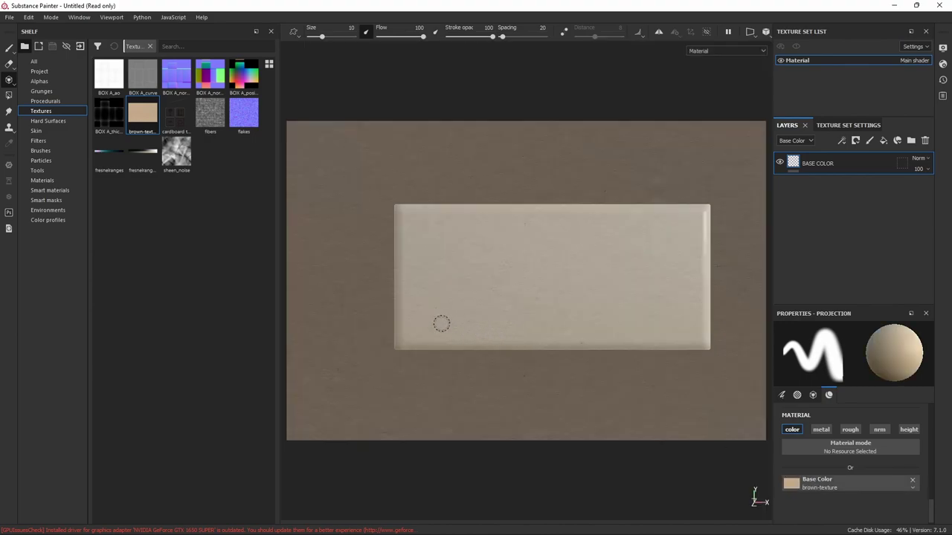
Step: Paint the brown cardboard texture along the front face's top, left, bottom and right edges
scroll(463, 271, "up", 1)
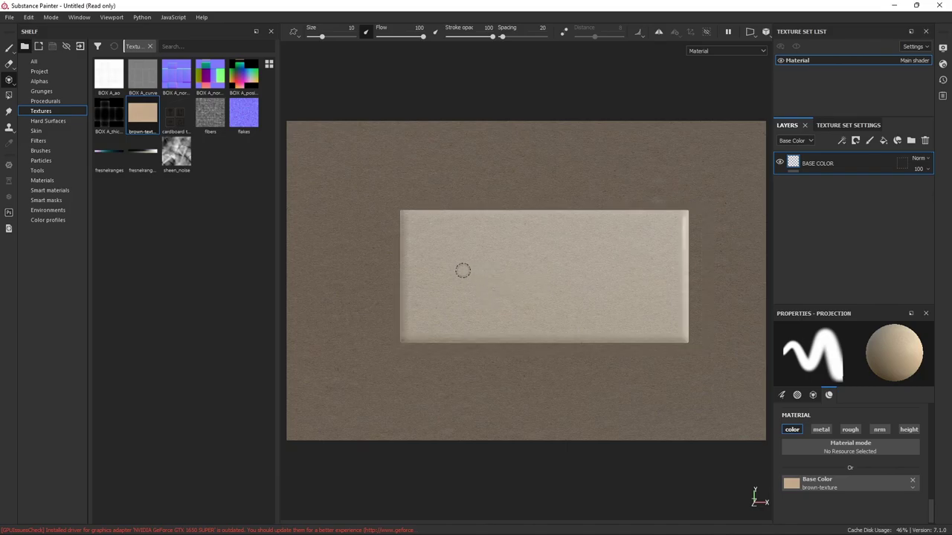
scroll(463, 270, "up", 1)
scroll(461, 269, "down", 1)
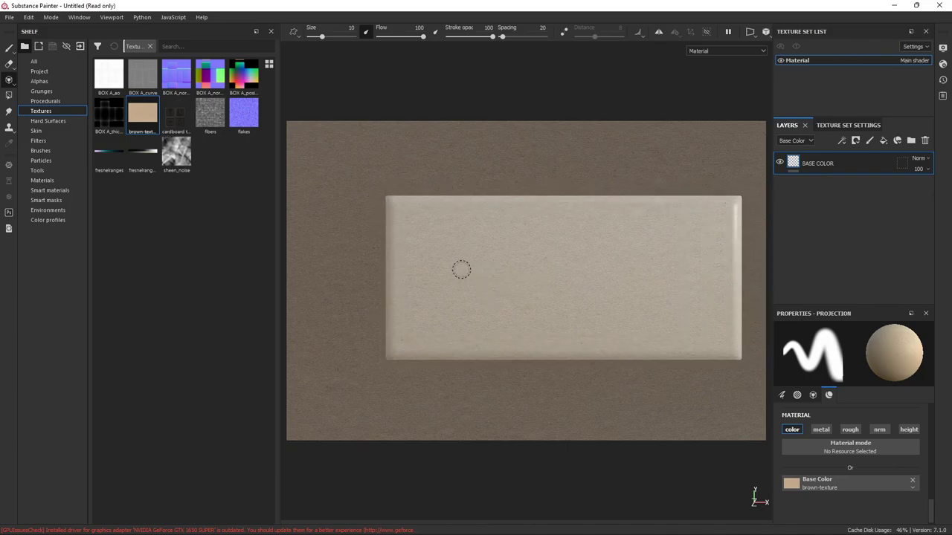
middle_click_drag(461, 269, 433, 261)
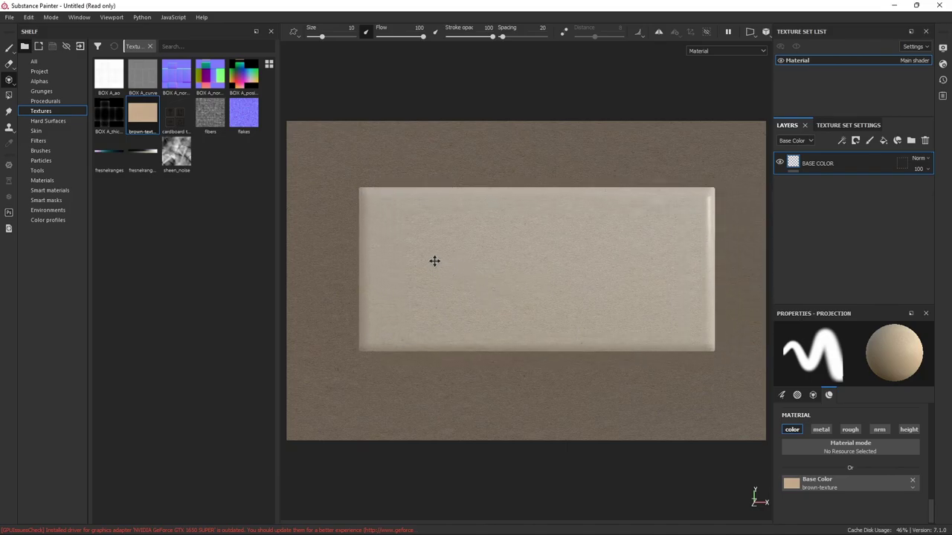
left_click_drag(364, 199, 364, 226)
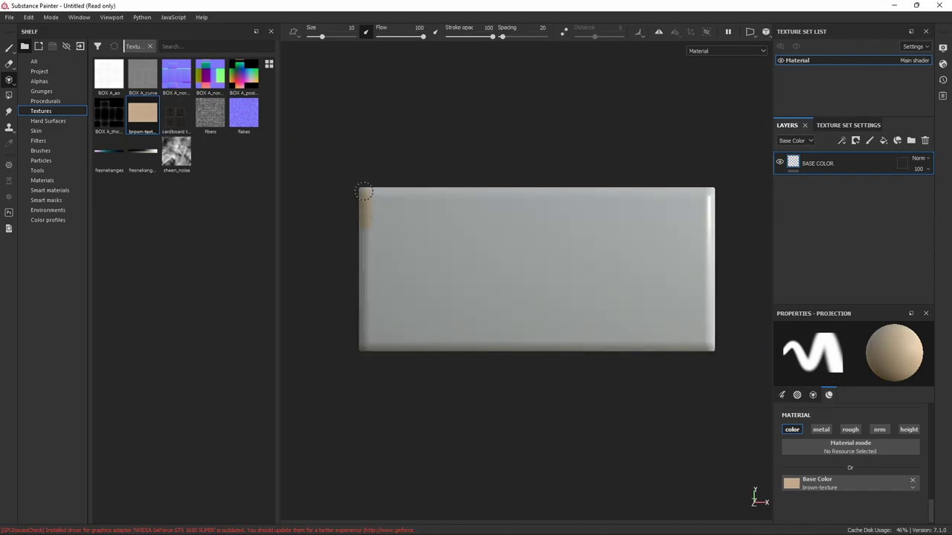
mouse_move(399, 192)
left_mouse_down()
mouse_move(687, 195)
mouse_move(668, 194)
left_mouse_up()
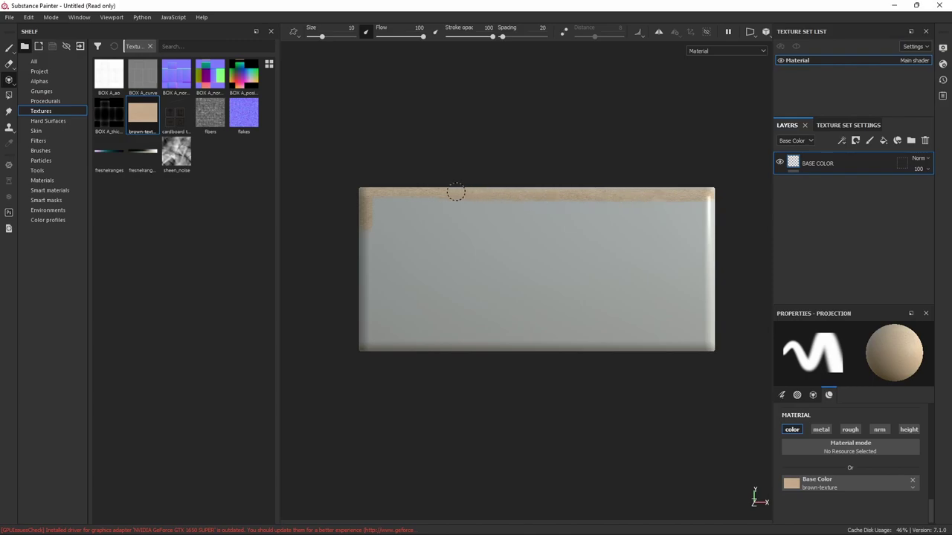
left_click_drag(408, 203, 373, 204)
mouse_move(372, 257)
left_mouse_down()
mouse_move(409, 346)
mouse_move(708, 293)
mouse_move(707, 265)
left_mouse_up()
mouse_move(707, 265)
right_mouse_down("ctrl")
mouse_move(461, 304)
mouse_move(555, 289)
right_mouse_up("ctrl")
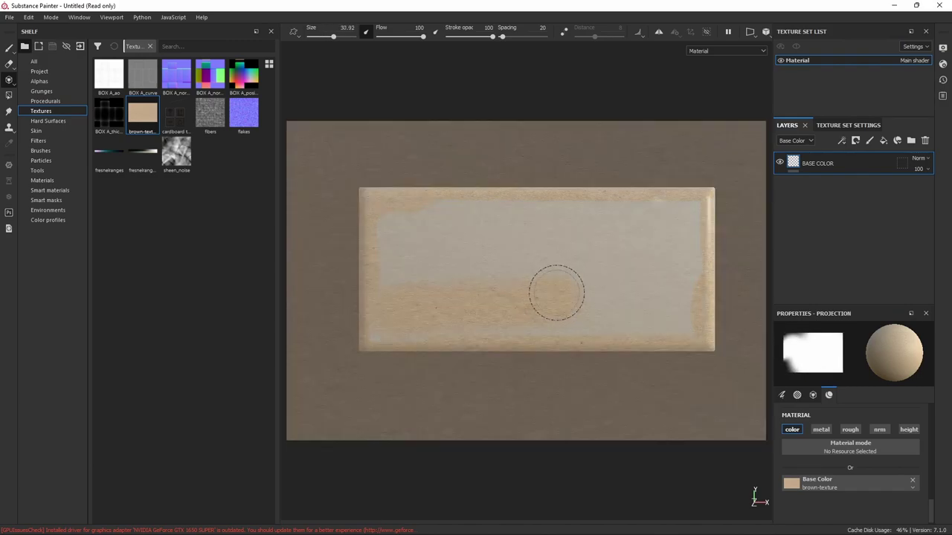
mouse_move(555, 290)
left_mouse_down()
mouse_move(691, 265)
mouse_move(409, 293)
mouse_move(650, 284)
left_mouse_up()
mouse_move(651, 284)
right_mouse_down("ctrl")
mouse_move(599, 255)
mouse_move(418, 264)
mouse_move(516, 272)
right_mouse_up("ctrl")
Step: Zoom in on the front face and repaint its borders and inner edges, enlarging the brush to about 25
left_click_drag(516, 272, 557, 216, "alt")
right_click_drag(557, 217, 412, 335, "ctrl")
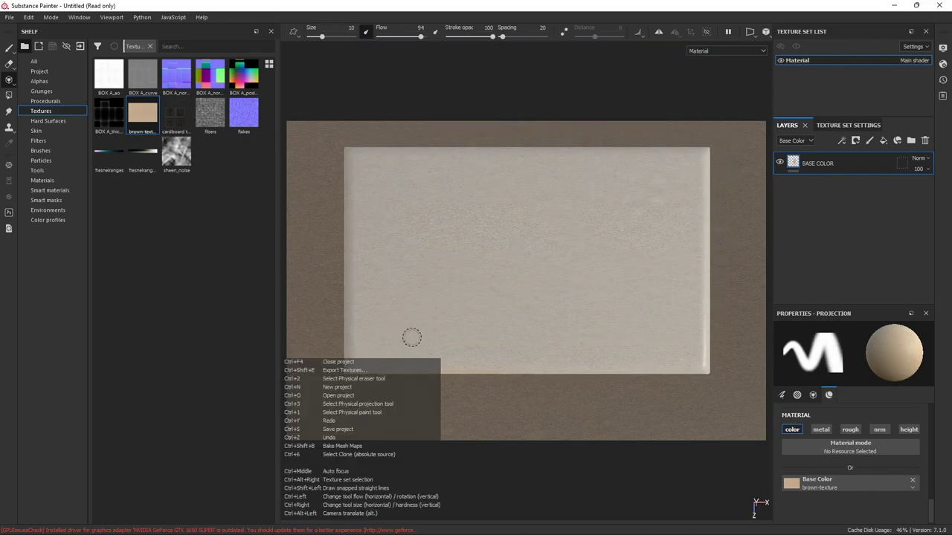
left_click_drag(412, 335, 349, 364, "alt")
mouse_move(350, 364)
left_mouse_down()
mouse_move(674, 365)
mouse_move(701, 312)
mouse_move(703, 163)
mouse_move(690, 234)
mouse_move(611, 361)
left_mouse_up()
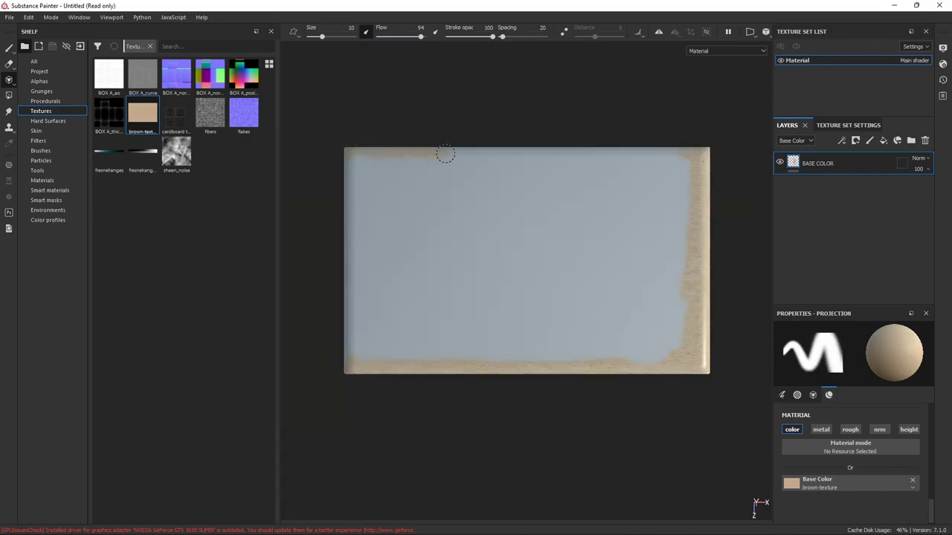
mouse_move(446, 153)
left_mouse_down()
mouse_move(537, 162)
mouse_move(348, 218)
mouse_move(349, 359)
left_mouse_up()
right_click_drag(350, 359, 391, 315, "ctrl")
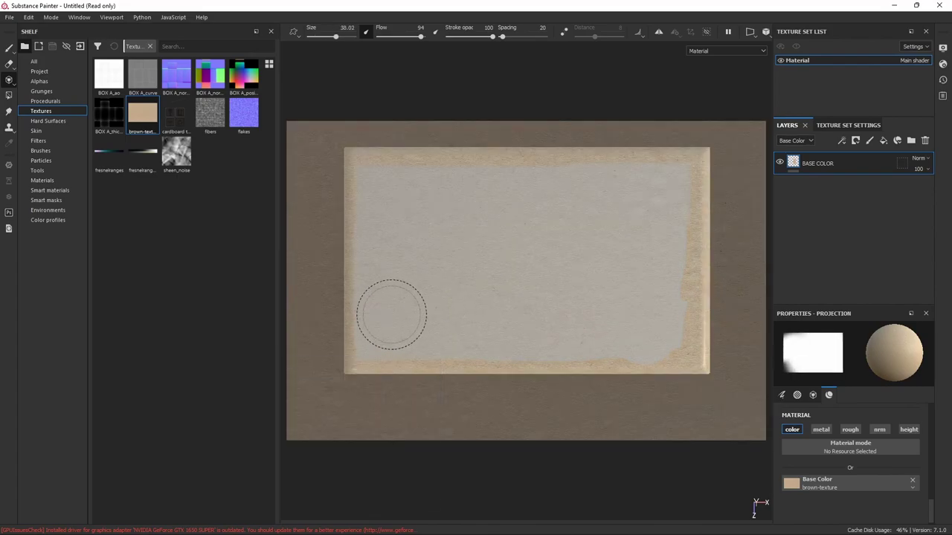
mouse_move(391, 314)
left_mouse_down()
mouse_move(528, 350)
mouse_move(523, 172)
mouse_move(381, 328)
mouse_move(540, 300)
mouse_move(507, 244)
mouse_move(512, 201)
left_mouse_up()
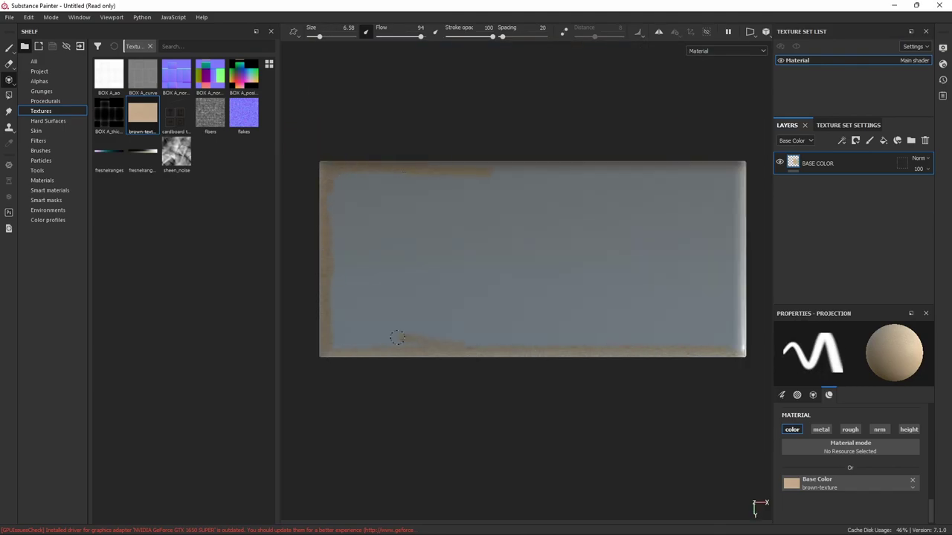
mouse_move(397, 338)
left_mouse_down()
mouse_move(736, 349)
mouse_move(740, 178)
mouse_move(594, 177)
mouse_move(728, 314)
mouse_move(733, 186)
left_mouse_up()
right_click_drag(324, 239, 357, 240, "ctrl")
mouse_move(348, 275)
left_mouse_down()
mouse_move(346, 233)
mouse_move(714, 197)
mouse_move(464, 325)
mouse_move(681, 279)
mouse_move(557, 210)
mouse_move(446, 282)
mouse_move(565, 290)
mouse_move(423, 220)
left_mouse_up()
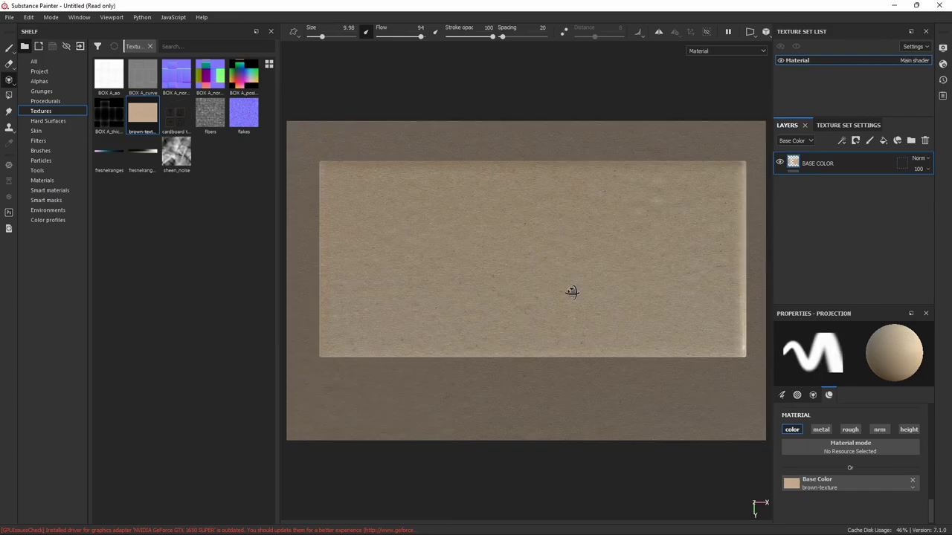
Step: Project the cardboard texture over the next faces, tracing their edges with brush size 19
left_click_drag(570, 291, 568, 185, "alt")
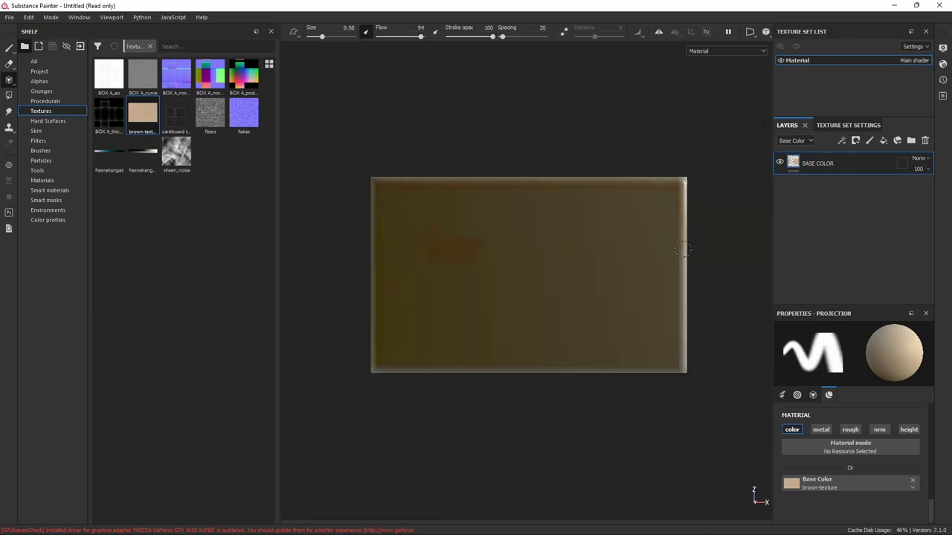
left_click_drag(682, 250, 647, 372)
left_click_drag(375, 367, 376, 350)
right_click_drag(376, 186, 392, 214, "ctrl")
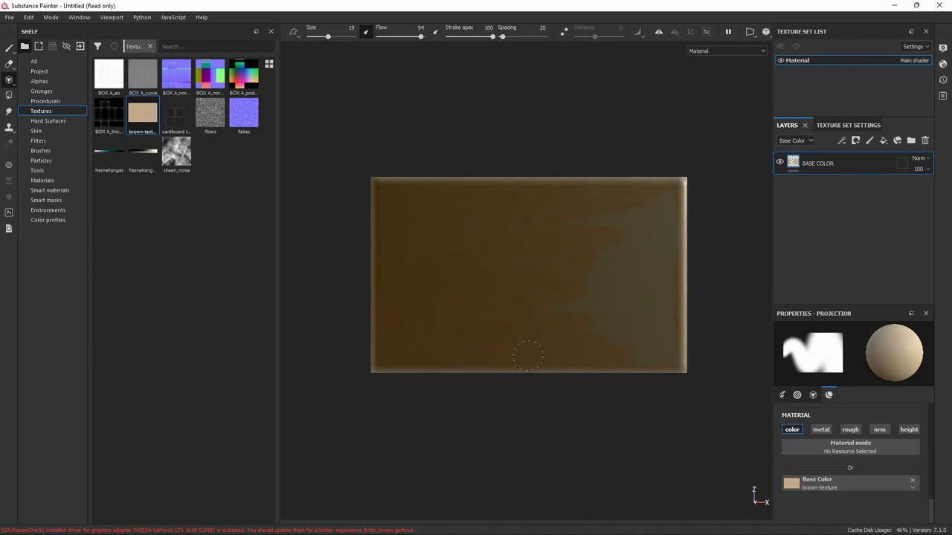
left_click_drag(488, 228, 561, 228, "alt")
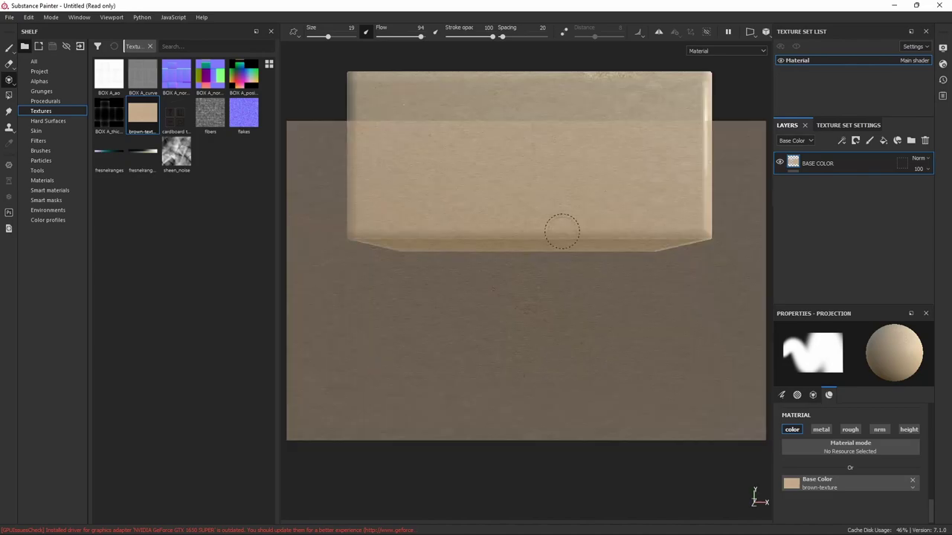
mouse_move(599, 259)
left_mouse_down("alt")
mouse_move(706, 299)
mouse_move(484, 270)
left_mouse_up("alt")
right_click_drag(484, 269, 437, 355, "ctrl")
left_click_drag(651, 358, 659, 173)
left_click_drag(452, 360, 408, 305)
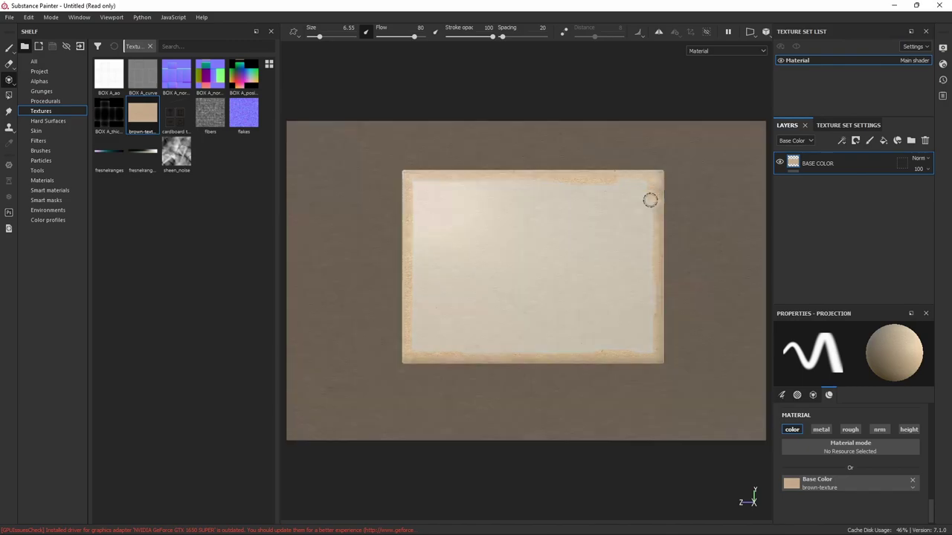
mouse_move(427, 213)
left_mouse_down()
mouse_move(639, 342)
mouse_move(641, 195)
mouse_move(434, 268)
mouse_move(483, 302)
mouse_move(563, 261)
mouse_move(652, 313)
mouse_move(690, 274)
left_mouse_up()
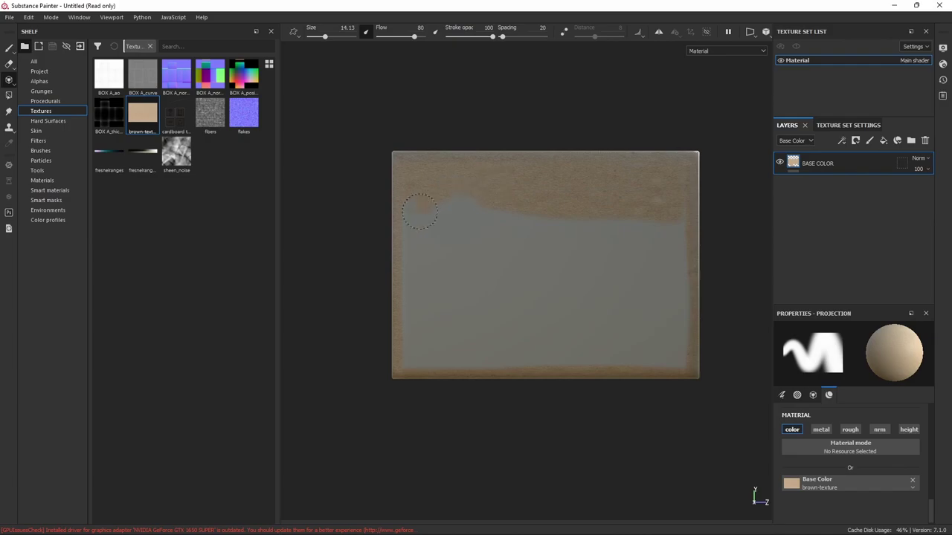
left_click_drag(412, 271, 408, 363)
mouse_move(447, 279)
left_mouse_down()
mouse_move(676, 305)
mouse_move(639, 229)
mouse_move(570, 256)
mouse_move(559, 279)
mouse_move(654, 342)
mouse_move(531, 297)
mouse_move(588, 338)
mouse_move(584, 223)
mouse_move(611, 291)
left_mouse_up()
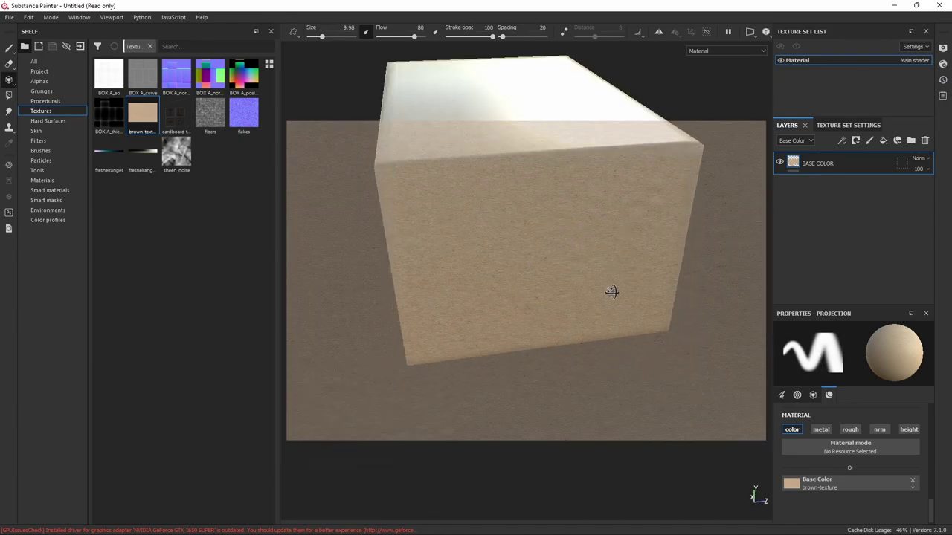
Step: Alternate between paint brush and projection while orbiting to check coverage and line up another face
key("1")
mouse_move(610, 153)
left_mouse_down("alt")
mouse_move(606, 226)
mouse_move(531, 272)
mouse_move(547, 286)
left_mouse_up("alt")
key("3")
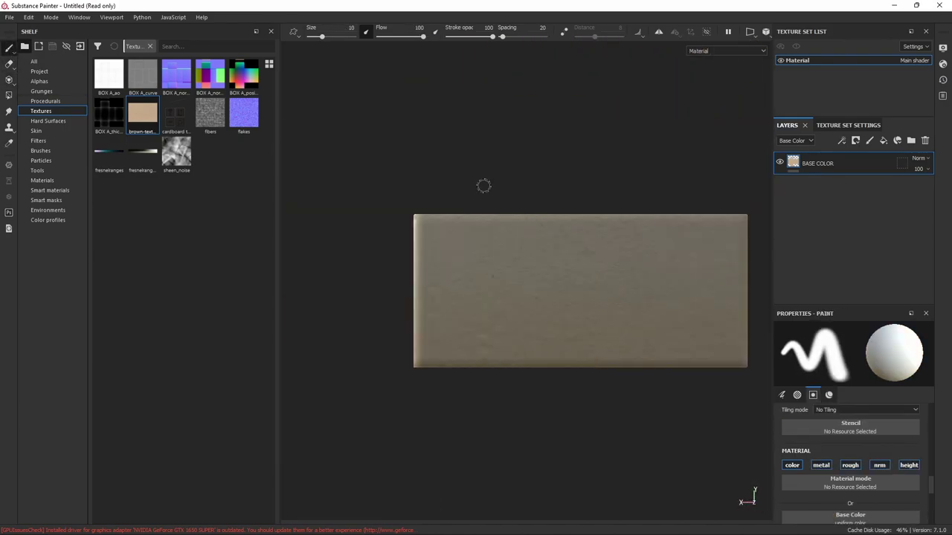
left_click_drag(493, 195, 444, 359, "alt")
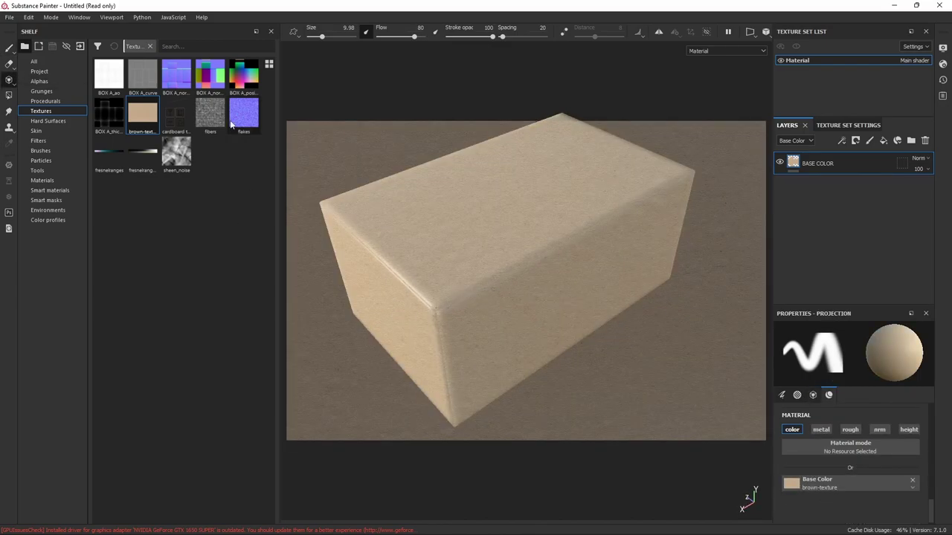
key("1")
key("3")
key("1")
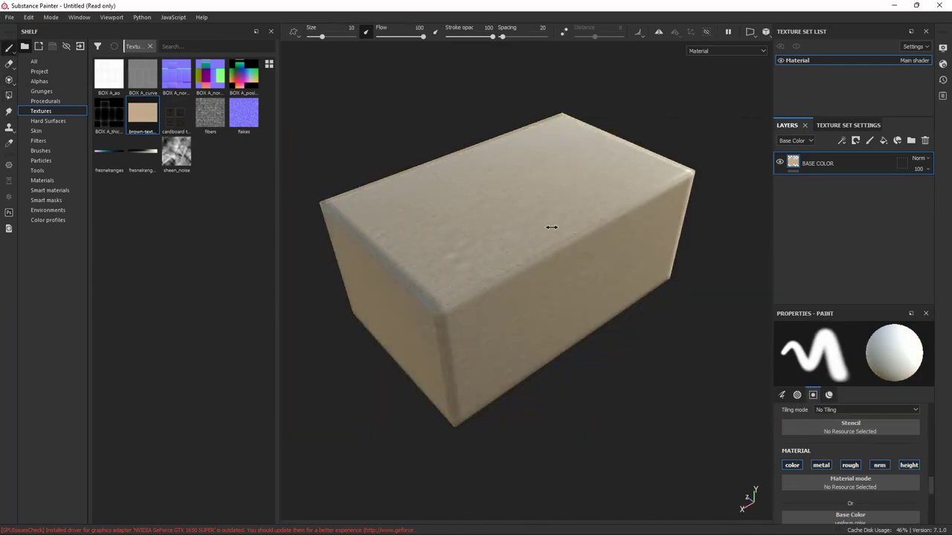
mouse_move(453, 263)
left_mouse_down("alt")
mouse_move(569, 166)
mouse_move(482, 257)
mouse_move(410, 202)
mouse_move(454, 223)
left_mouse_up("alt")
key("3")
middle_click_drag(506, 219, 580, 278, "alt")
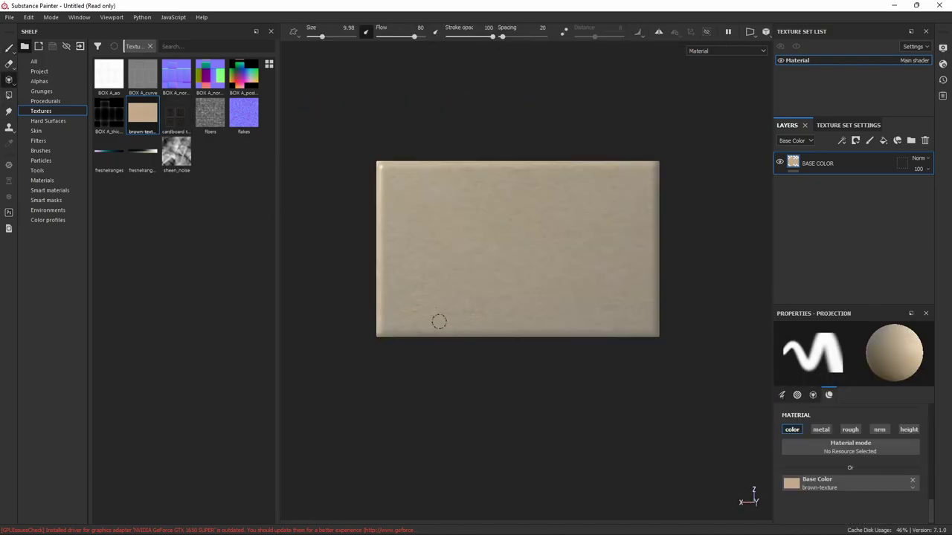
Step: Centre the next face for projection, then orbit and rotate the lighting to review the cardboard box
left_click(9, 95)
left_click(11, 81)
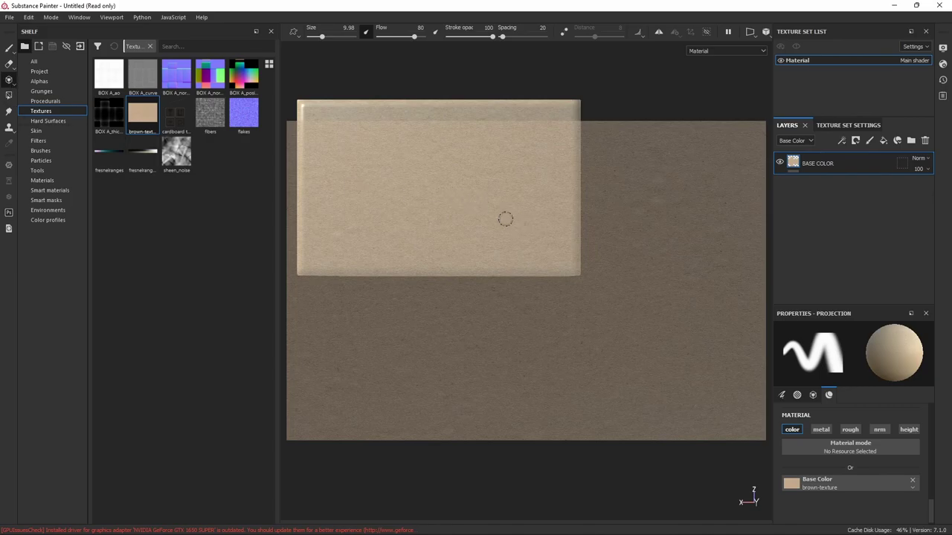
middle_click_drag(505, 219, 584, 279, "alt")
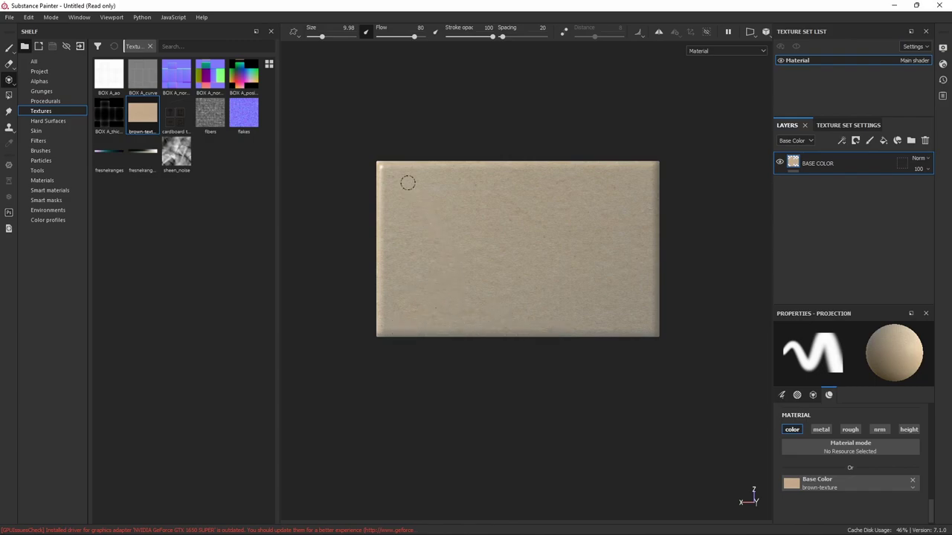
left_click_drag(450, 286, 519, 180, "alt")
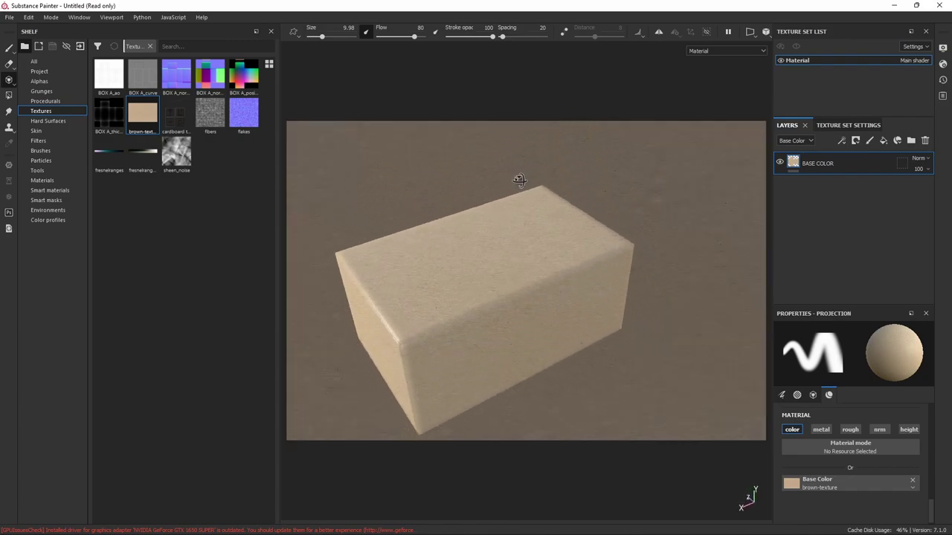
key("1")
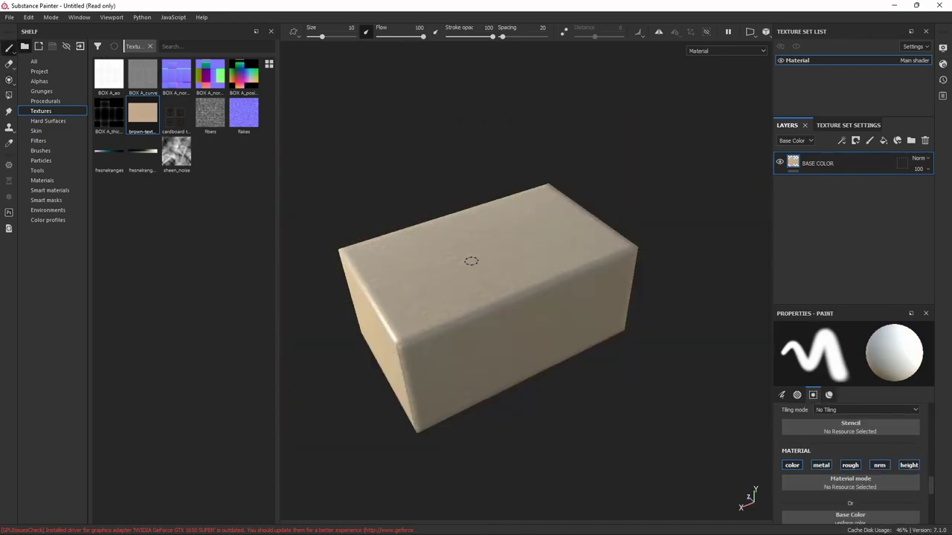
mouse_move(471, 261)
middle_mouse_down("alt")
mouse_move(501, 209)
mouse_move(495, 220)
middle_mouse_up("alt")
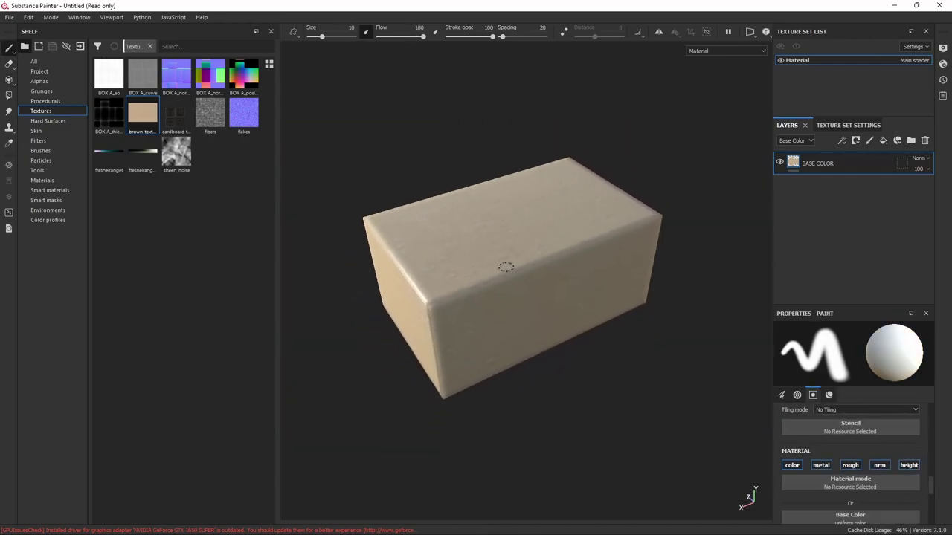
mouse_move(506, 267)
left_mouse_down("alt")
mouse_move(557, 215)
mouse_move(531, 249)
left_mouse_up("alt")
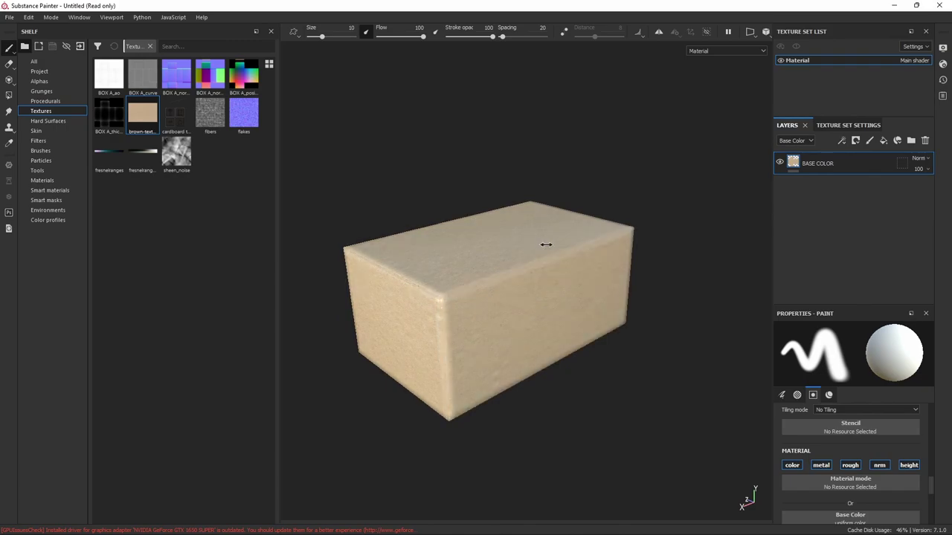
mouse_move(546, 244)
right_mouse_down("shift")
mouse_move(556, 249)
mouse_move(541, 245)
right_mouse_up("shift")
Step: Add a fill layer named ROUGH that affects only the roughness channel
left_click(883, 141)
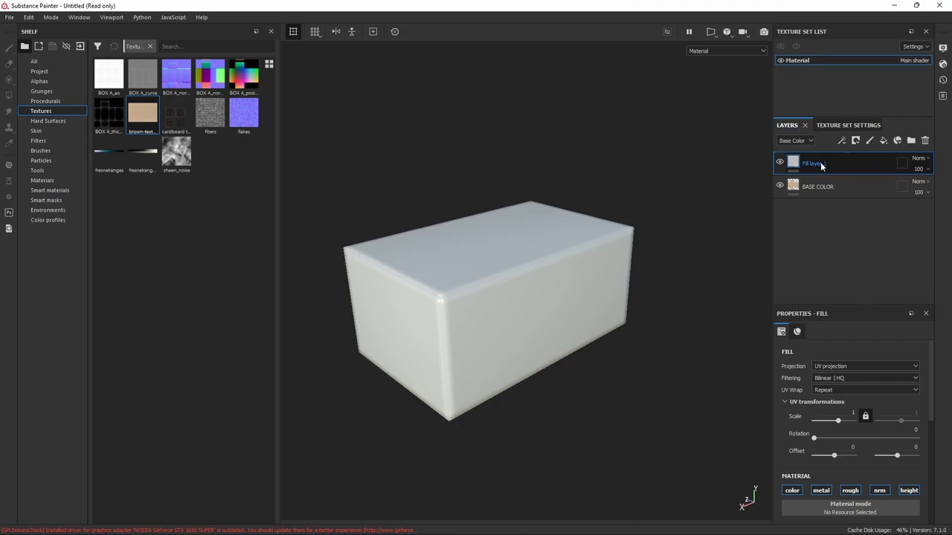
type("ROUGH")
left_click(801, 490)
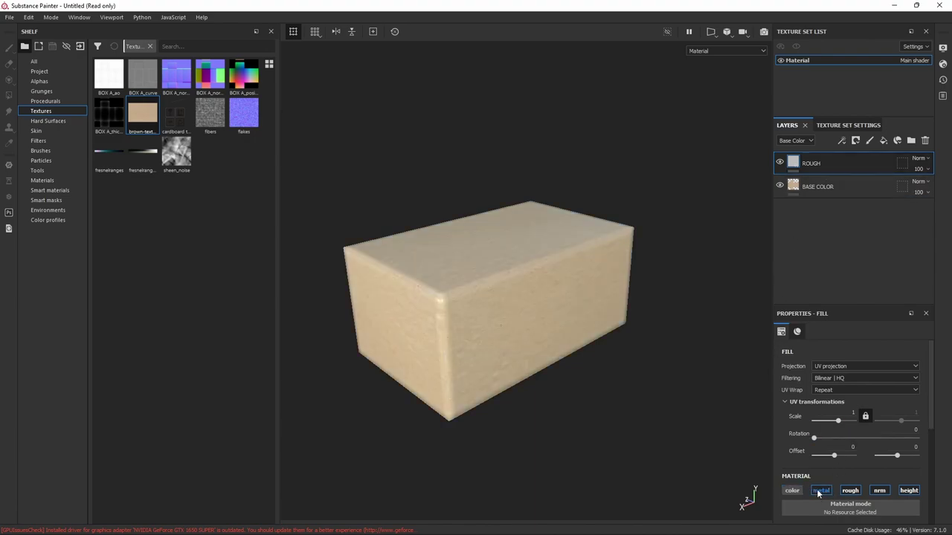
left_click(855, 492)
scroll(876, 464, "down", 2)
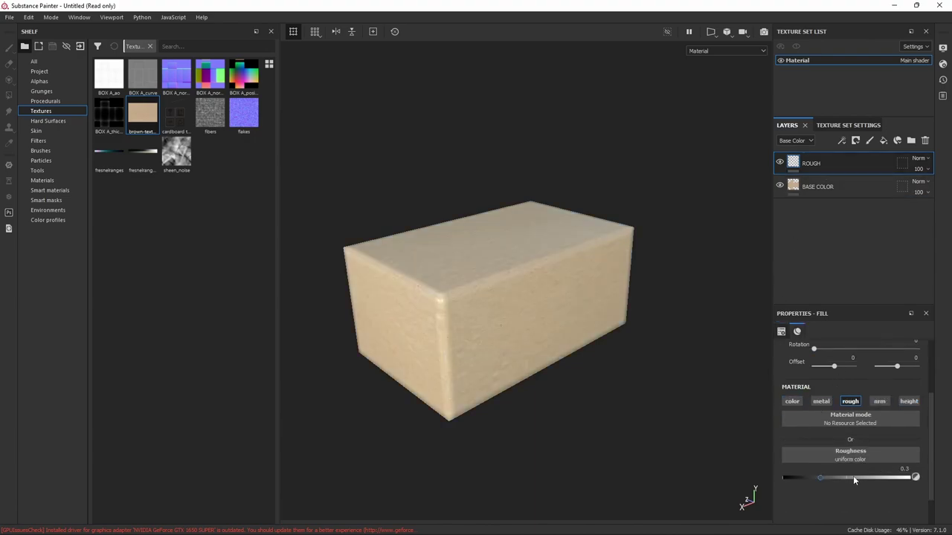
left_click_drag(853, 476, 916, 478)
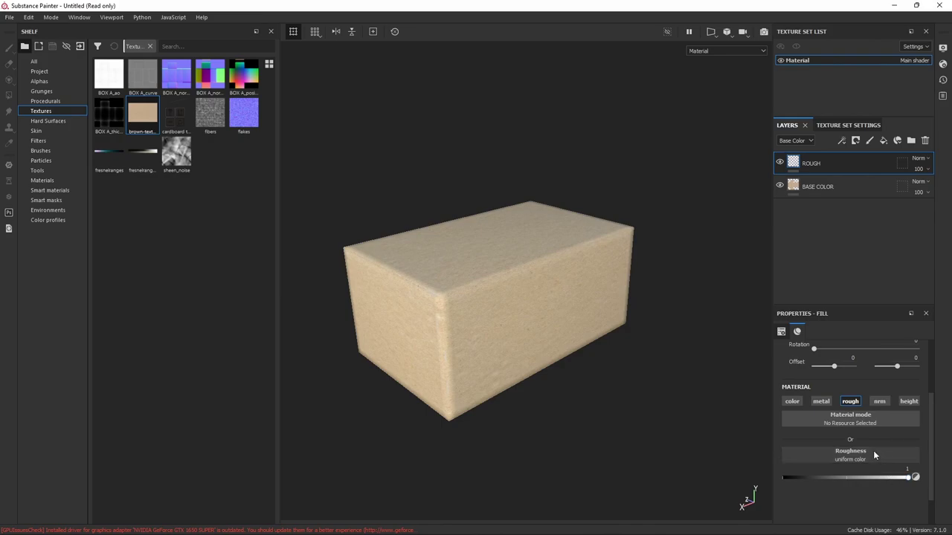
Step: Try the Crystal 2 texture as the roughness input and preview it under the lighting
left_click(872, 452)
scroll(881, 378, "down", 3)
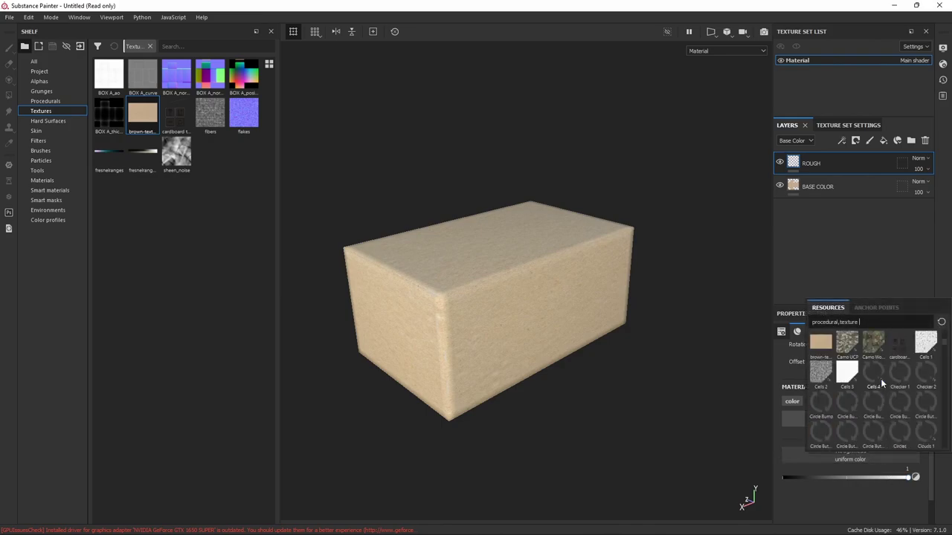
scroll(881, 378, "down", 3)
left_click(880, 400)
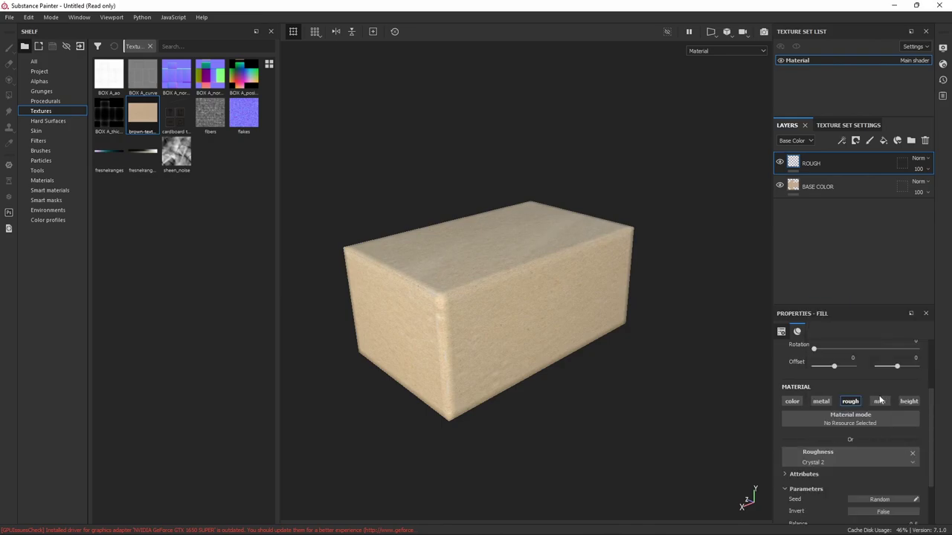
mouse_move(607, 294)
left_mouse_down("alt")
mouse_move(525, 317)
mouse_move(573, 278)
mouse_move(623, 276)
mouse_move(655, 249)
mouse_move(603, 271)
left_mouse_up("alt")
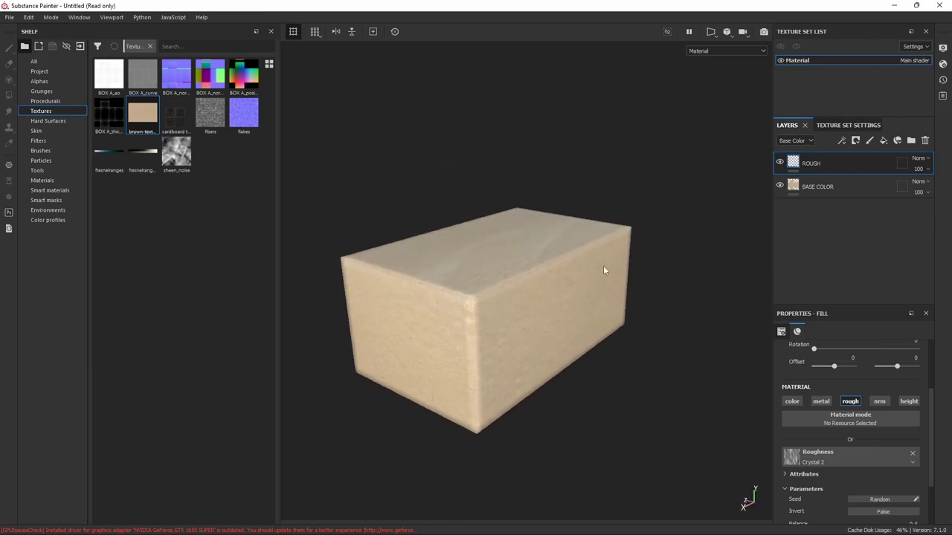
mouse_move(550, 245)
right_mouse_down("shift")
mouse_move(495, 231)
mouse_move(544, 252)
right_mouse_up("shift")
Step: Swap in BnW Spots 1, then remove it and set roughness to 1 for a matte box
left_click(913, 453)
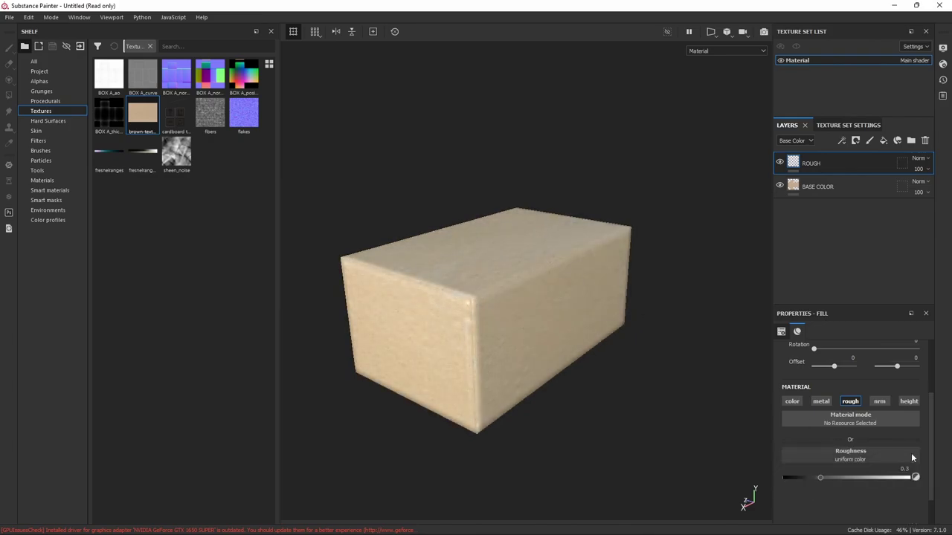
left_click(910, 454)
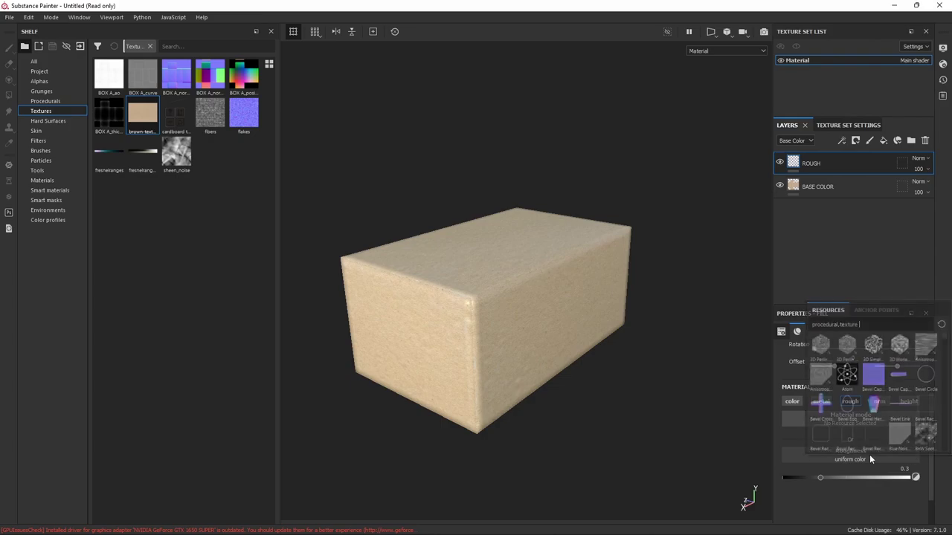
left_click(924, 434)
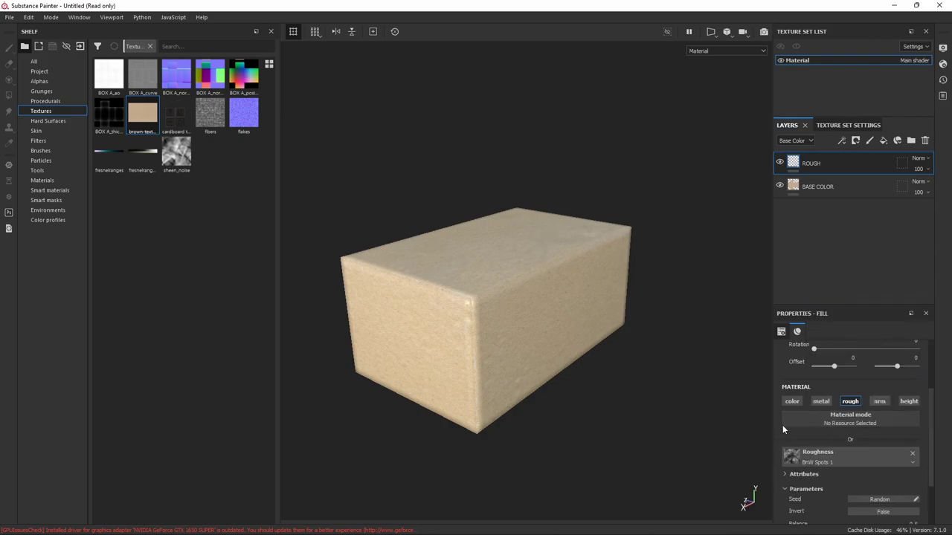
mouse_move(550, 251)
right_mouse_down("shift")
mouse_move(521, 263)
mouse_move(528, 270)
mouse_move(513, 257)
mouse_move(484, 259)
right_mouse_up("shift")
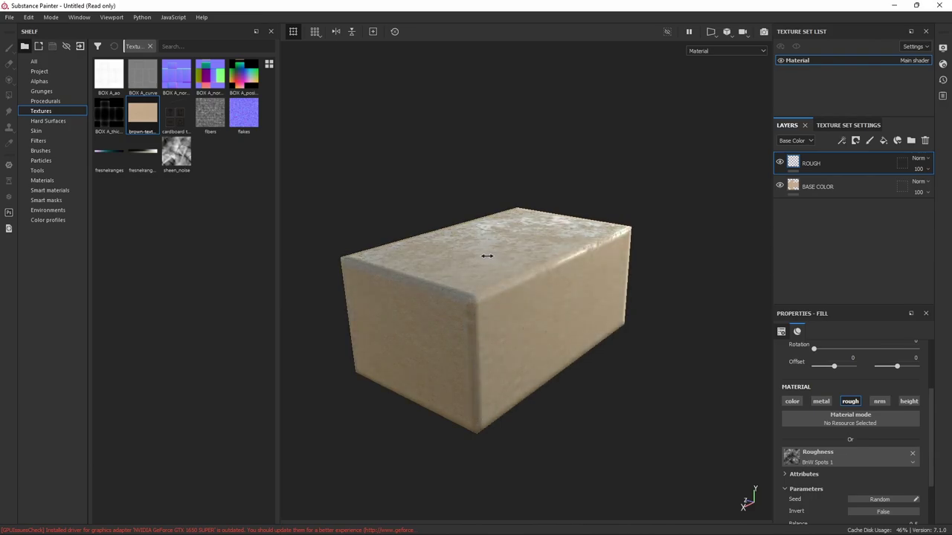
left_click(910, 452)
left_click_drag(821, 477, 910, 477)
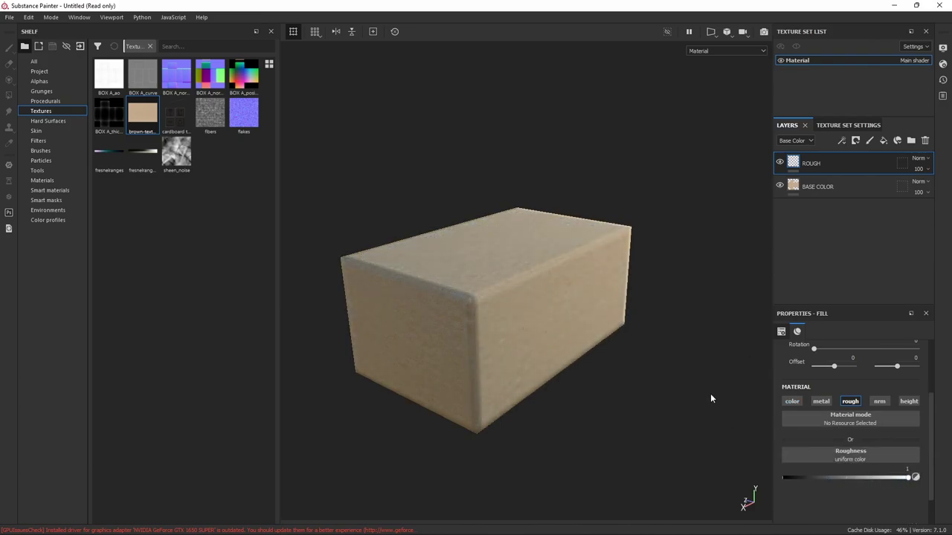
Step: Add a fill layer named HEIGHT with color, metal, rough and normal channels disabled
left_click(884, 142)
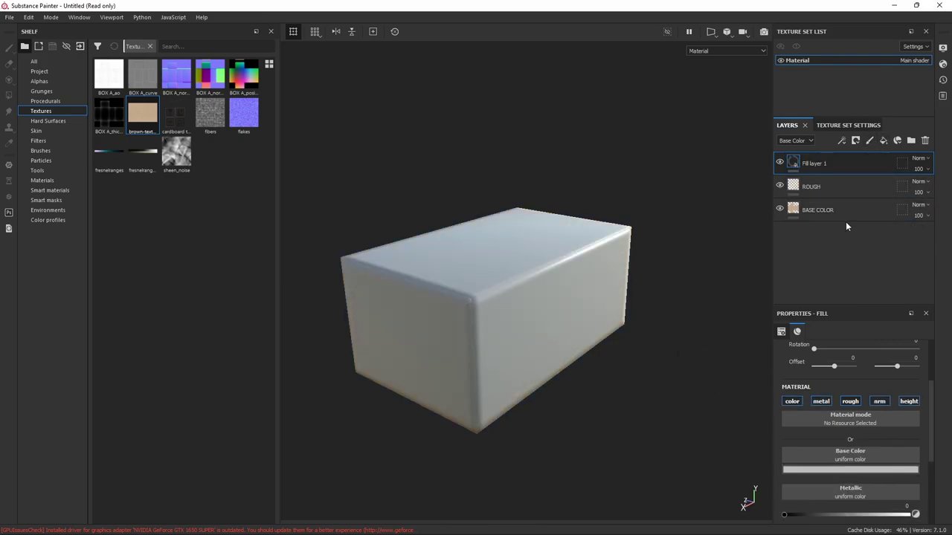
double_click(818, 163)
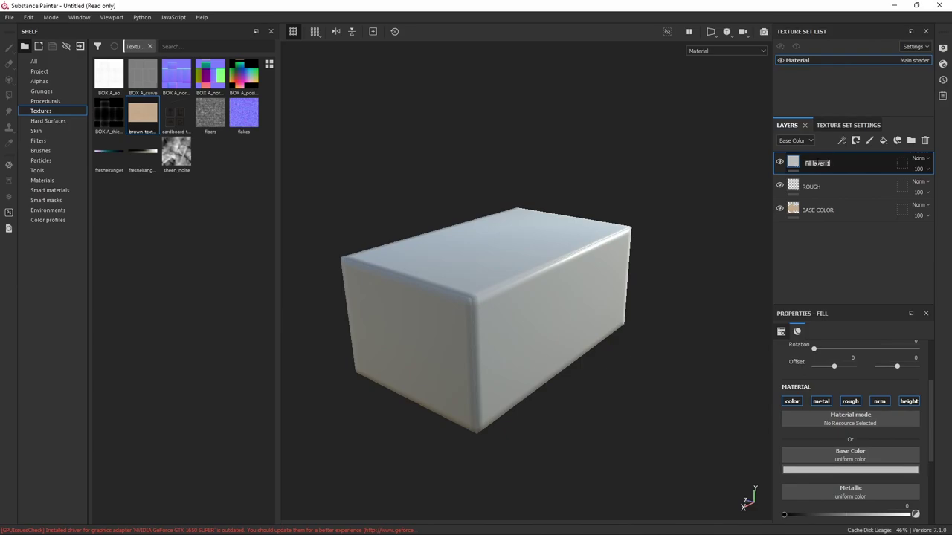
type("HEIGHT")
key("Return")
left_click(792, 401)
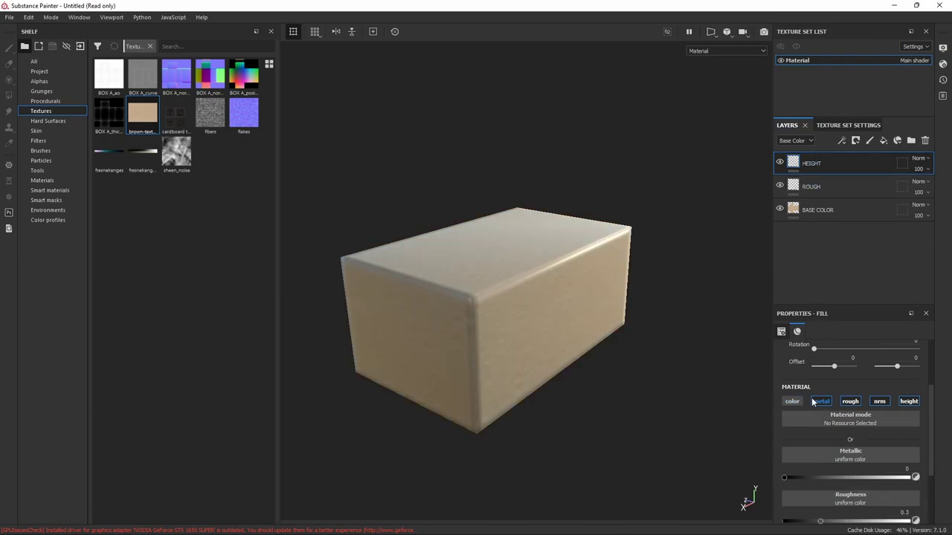
left_click(821, 402)
left_click(850, 402)
left_click(879, 401)
Step: Load Clouds 3 as the height source with Balance 0.33 and UV Scale 0.88
left_click(856, 455)
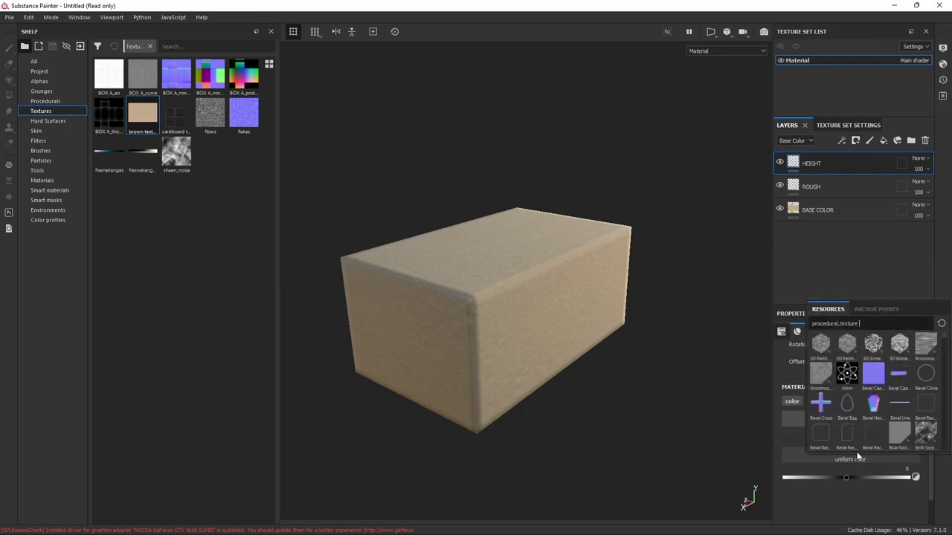
scroll(892, 394, "down", 2)
scroll(893, 394, "down", 2)
scroll(895, 395, "down", 2)
scroll(894, 394, "up", 3)
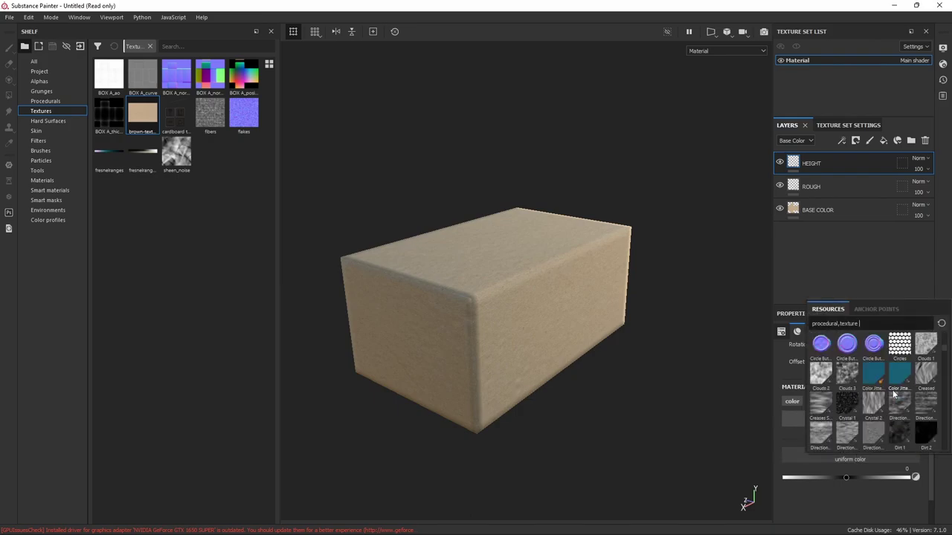
left_click(847, 375)
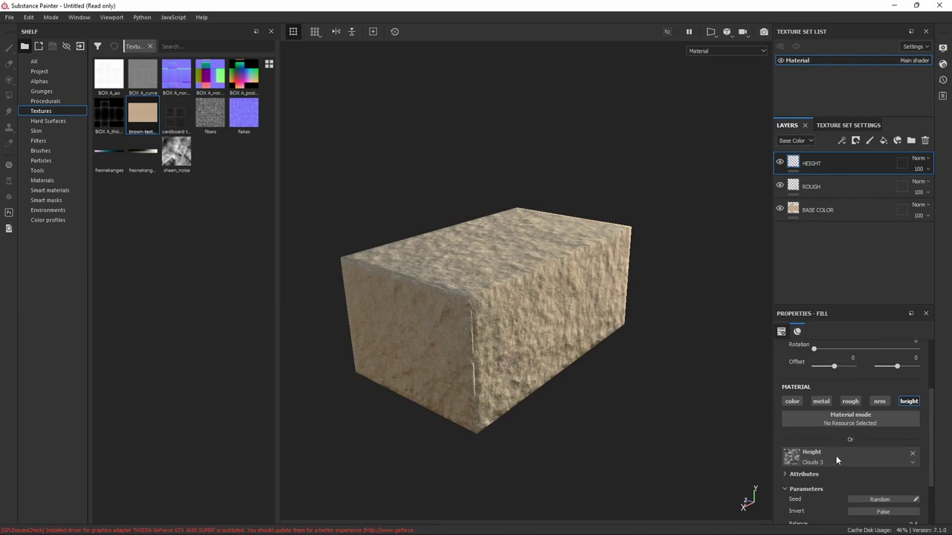
scroll(834, 384, "up", 3)
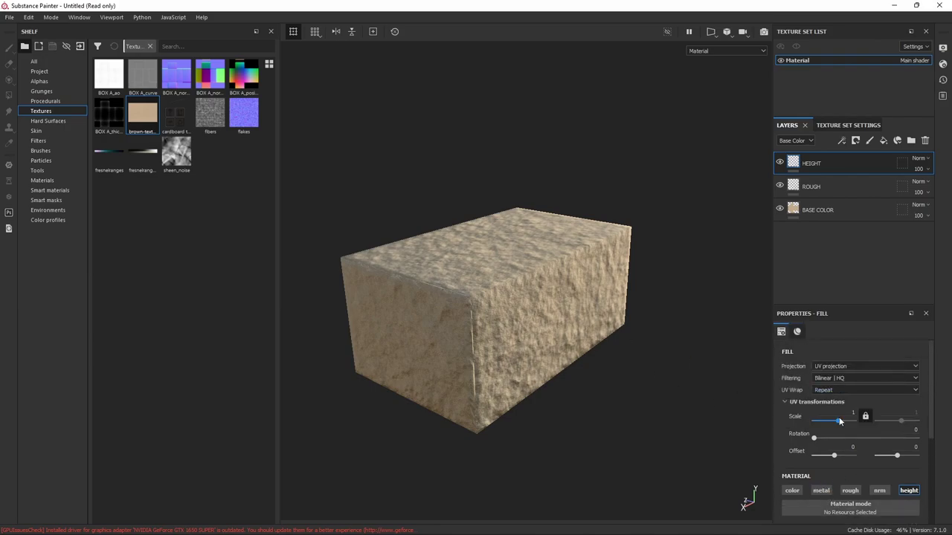
scroll(838, 417, "down", 5)
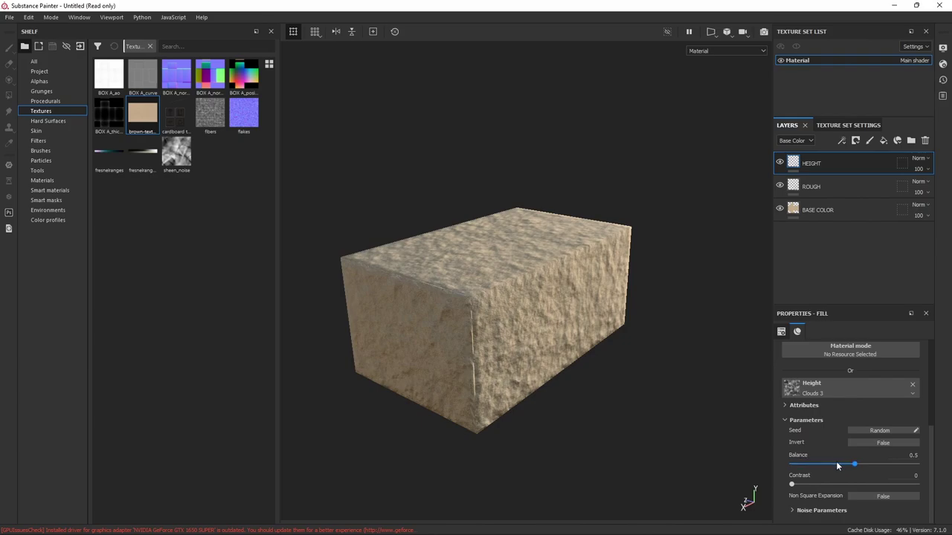
left_click_drag(853, 464, 821, 464)
scroll(825, 421, "up", 4)
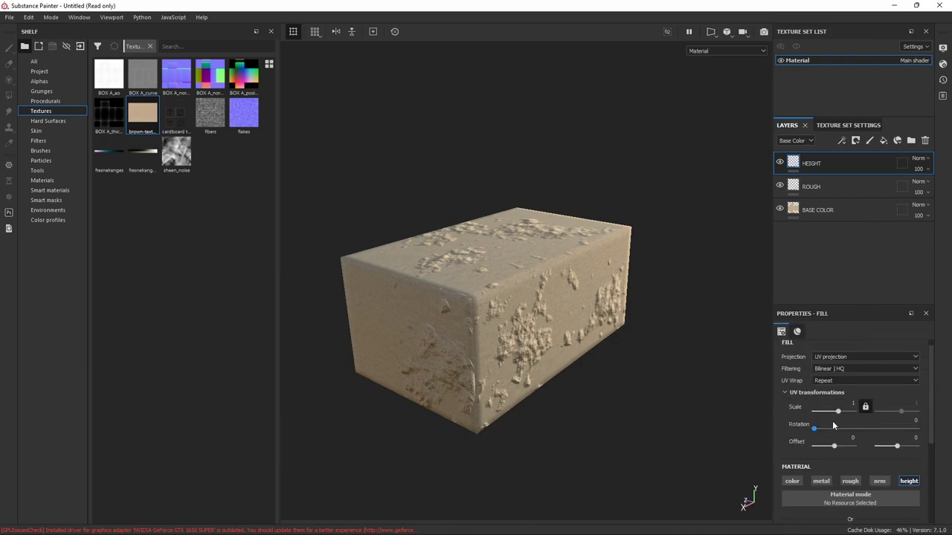
left_click_drag(846, 409, 835, 413)
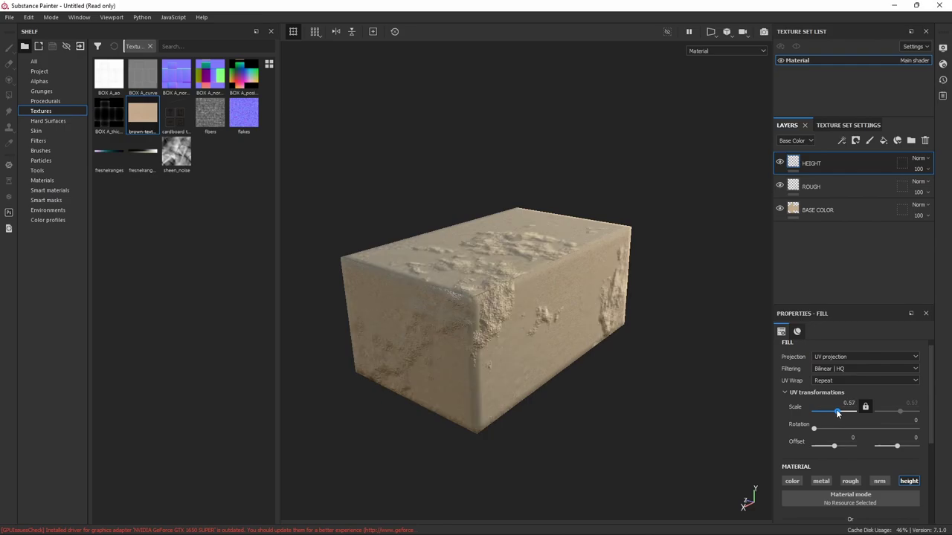
left_click_drag(836, 411, 836, 411)
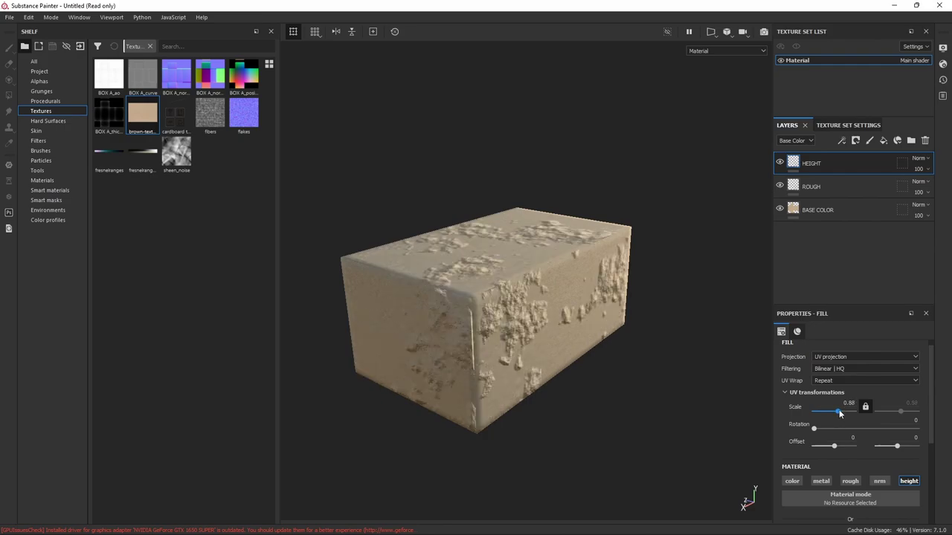
Step: Lower the HEIGHT layer's Height channel opacity to 10 for subtle relief
left_click(794, 141)
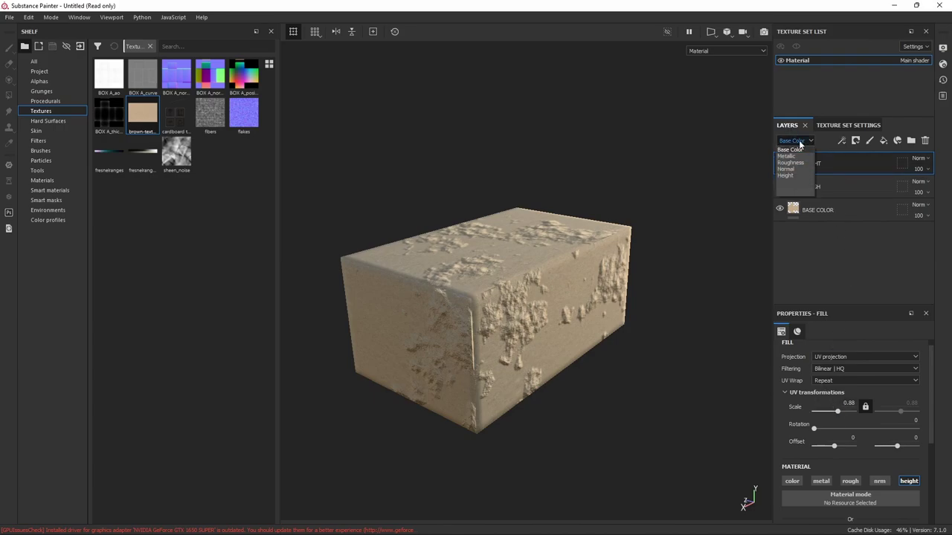
left_click(787, 169)
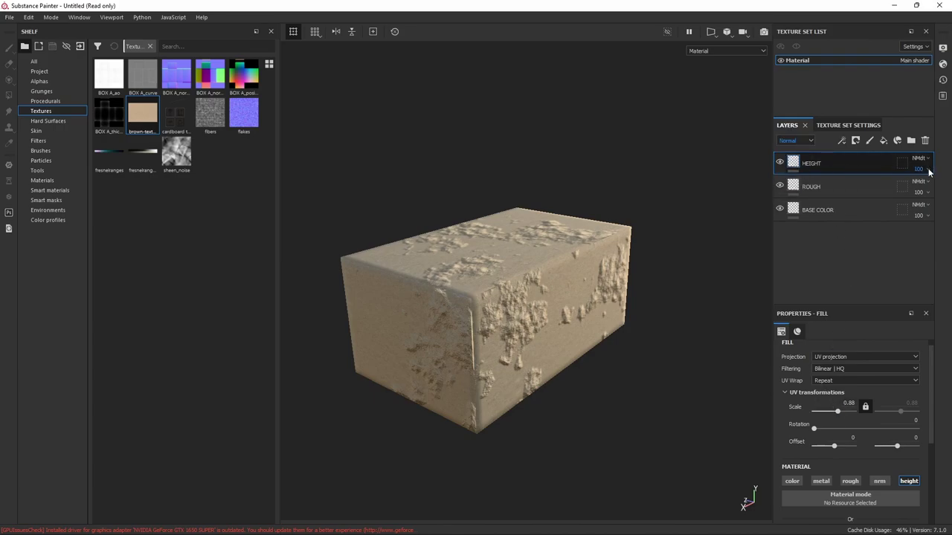
left_click(926, 170)
left_click(803, 142)
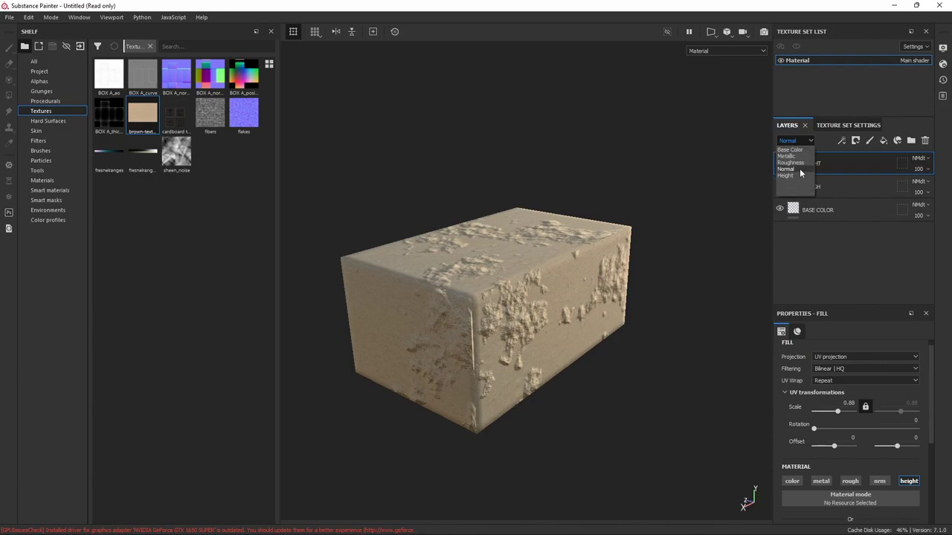
left_click(791, 174)
left_click(926, 169)
left_click(928, 188)
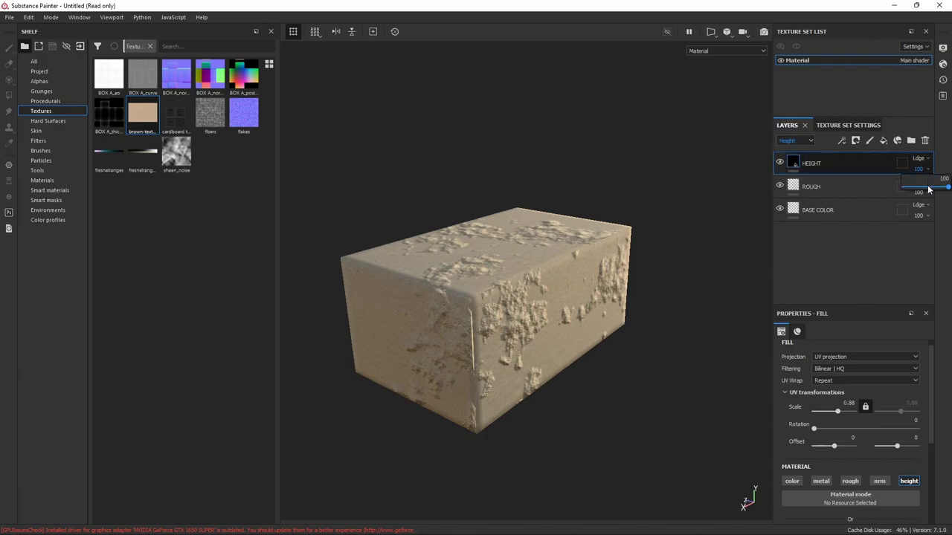
left_click_drag(928, 187, 912, 188)
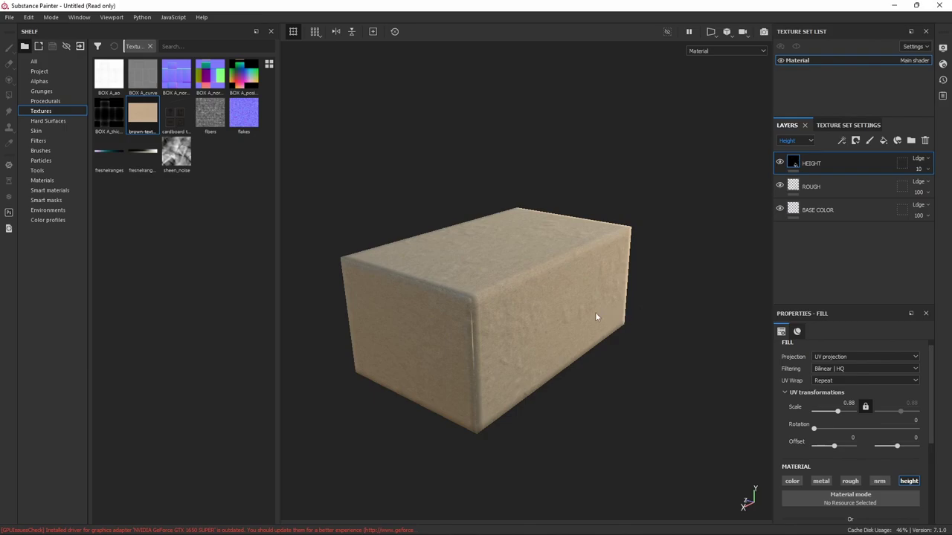
mouse_move(594, 314)
left_mouse_down("alt")
mouse_move(569, 394)
mouse_move(497, 357)
mouse_move(616, 225)
mouse_move(637, 323)
mouse_move(556, 284)
mouse_move(552, 300)
left_mouse_up("alt")
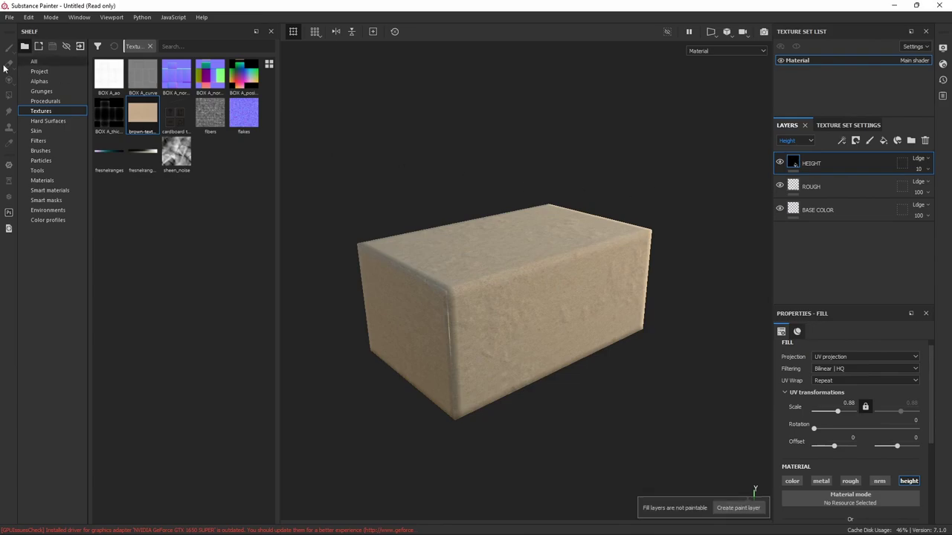
Step: Search the shelf for DUST and drop the Plastic Dusty smart material onto the box
left_click(149, 47)
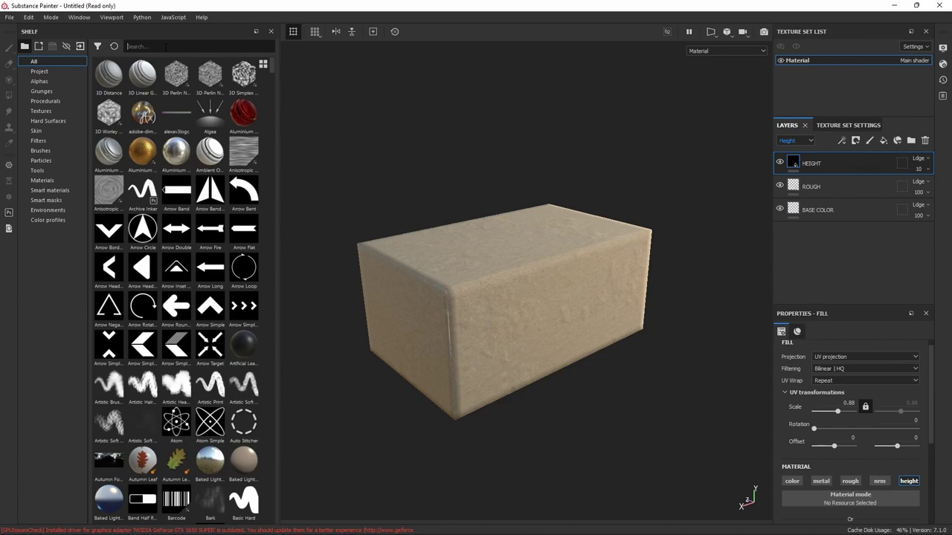
type("DUST")
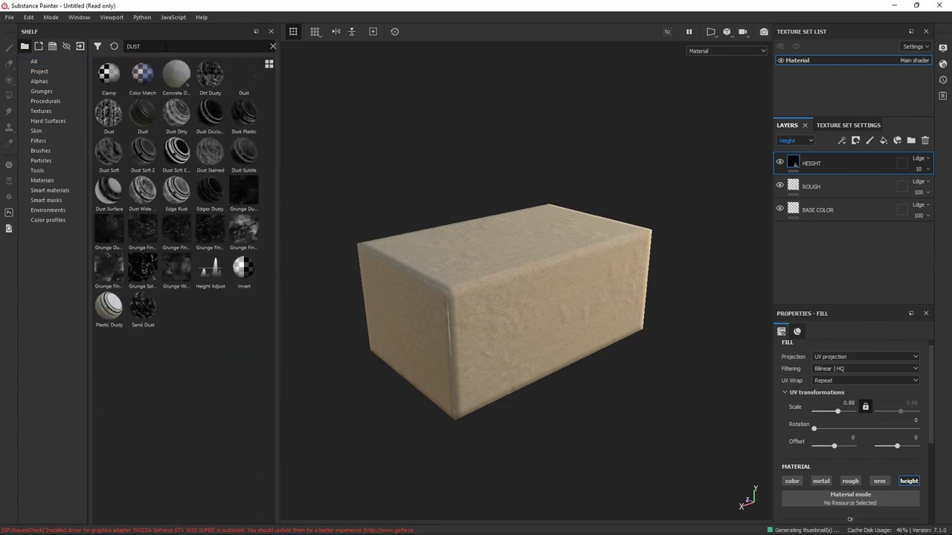
mouse_move(110, 313)
left_mouse_down()
mouse_move(525, 242)
mouse_move(523, 232)
mouse_move(573, 249)
left_mouse_up()
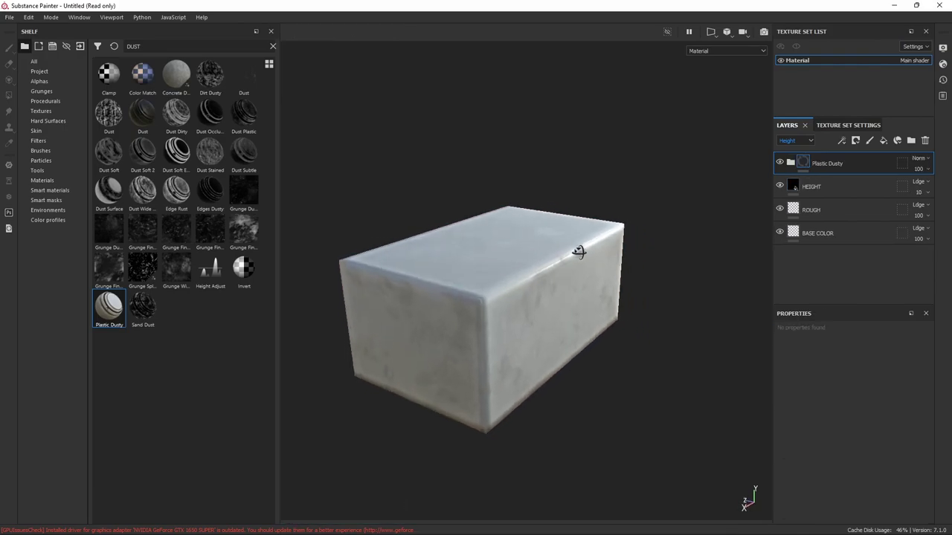
Step: Delete the Base layer inside the Plastic Dusty folder, then collapse the folder
left_click(790, 163)
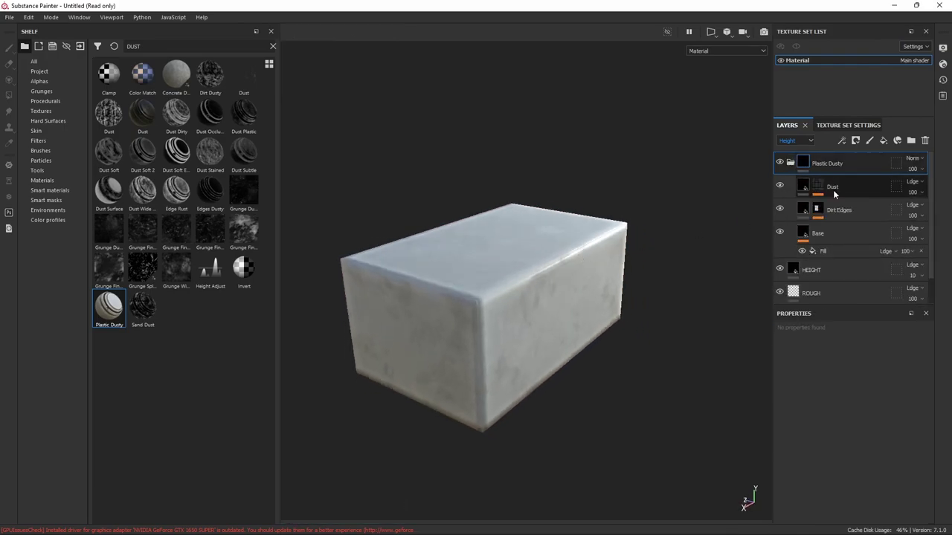
left_click(823, 235)
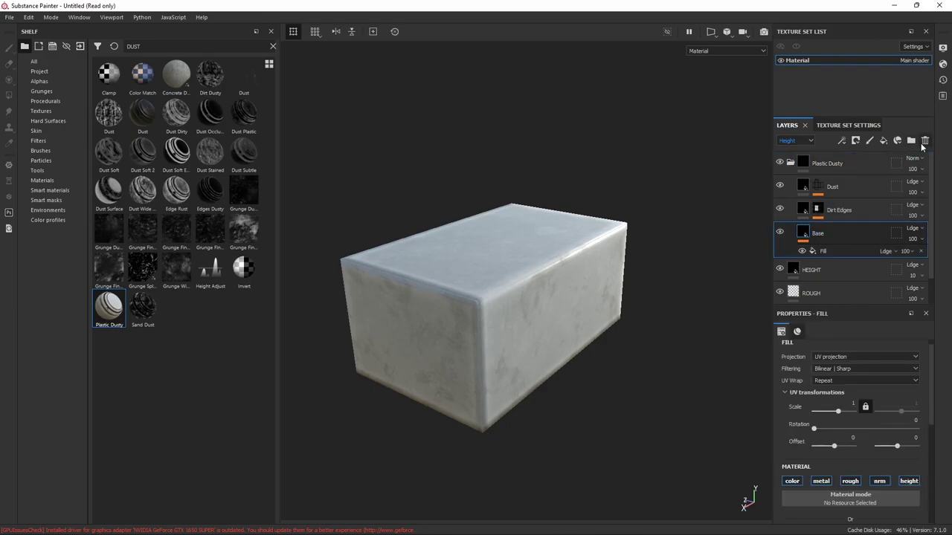
left_click(925, 145)
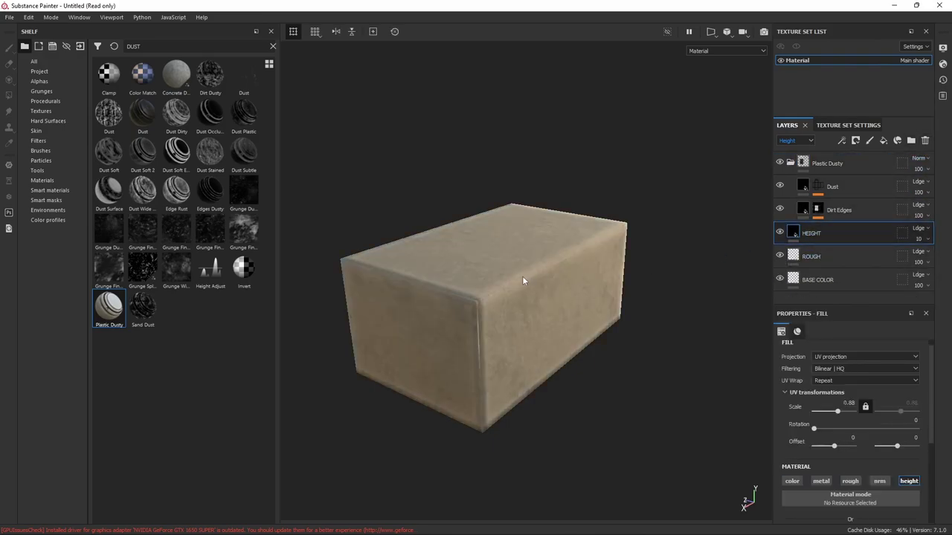
mouse_move(524, 278)
left_mouse_down("alt")
mouse_move(473, 194)
mouse_move(516, 251)
mouse_move(476, 285)
left_mouse_up("alt")
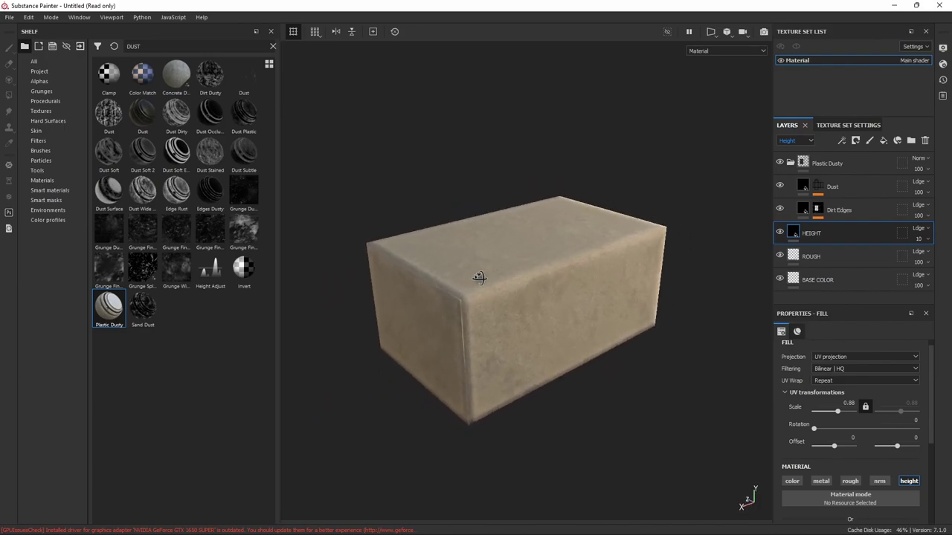
left_click(790, 163)
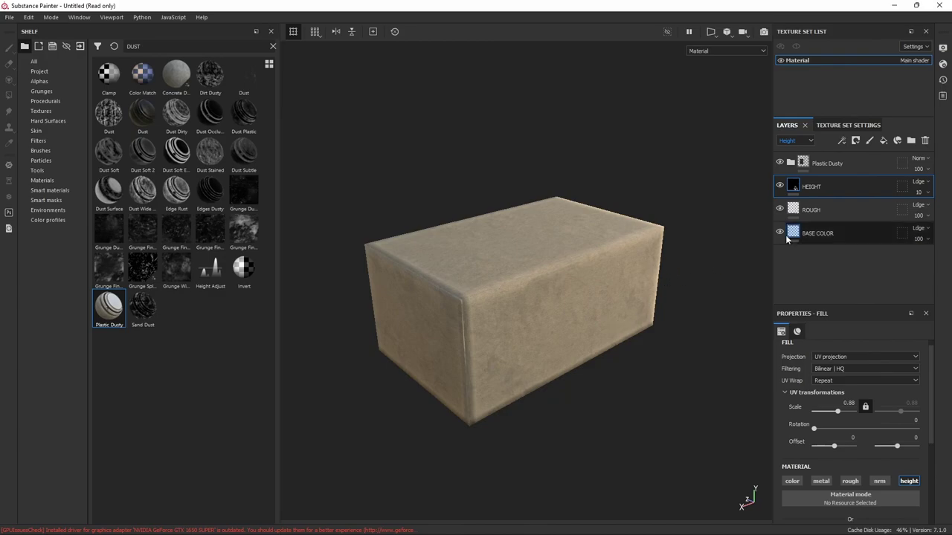
Step: Add a new paint layer above HEIGHT and name it TEXT
left_click(869, 141)
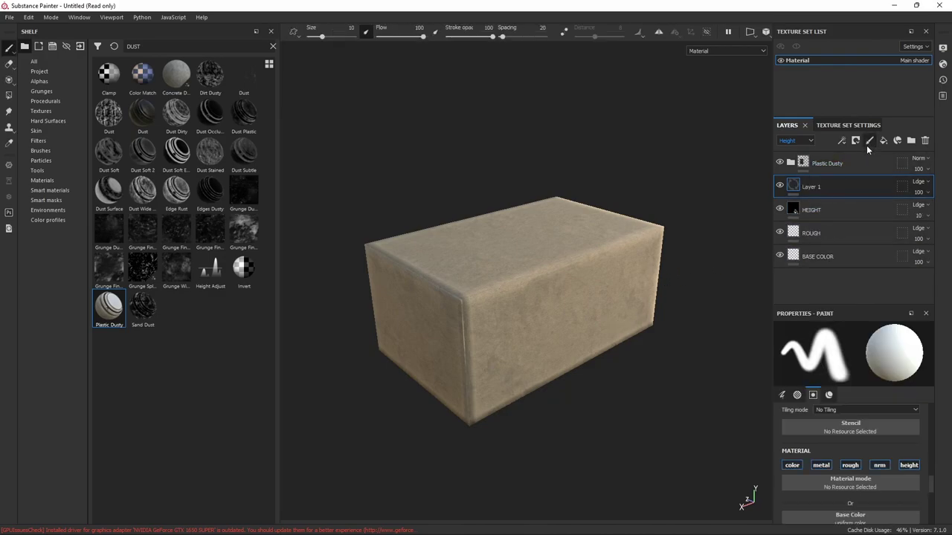
double_click(819, 187)
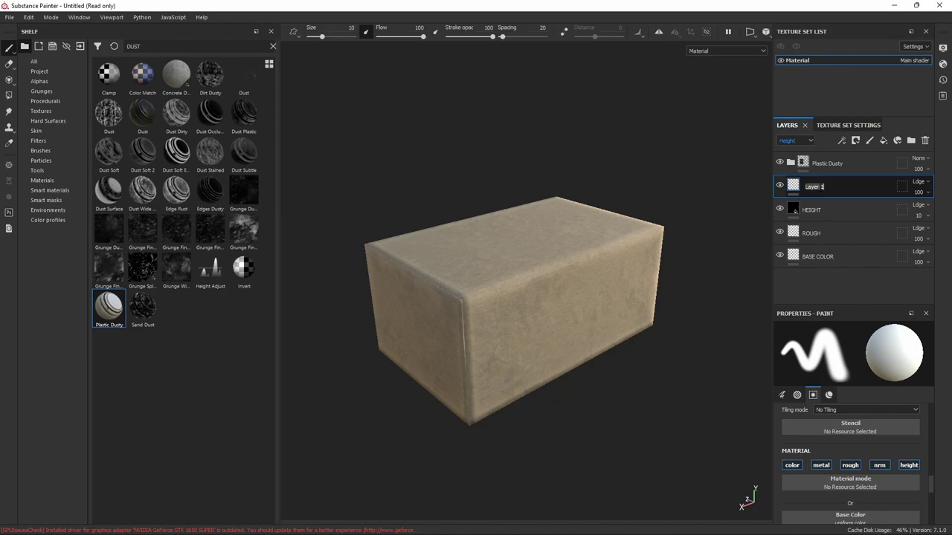
type("TEXT")
Step: Clear the DUST shelf search and filter the shelf to Textures
left_click(273, 46)
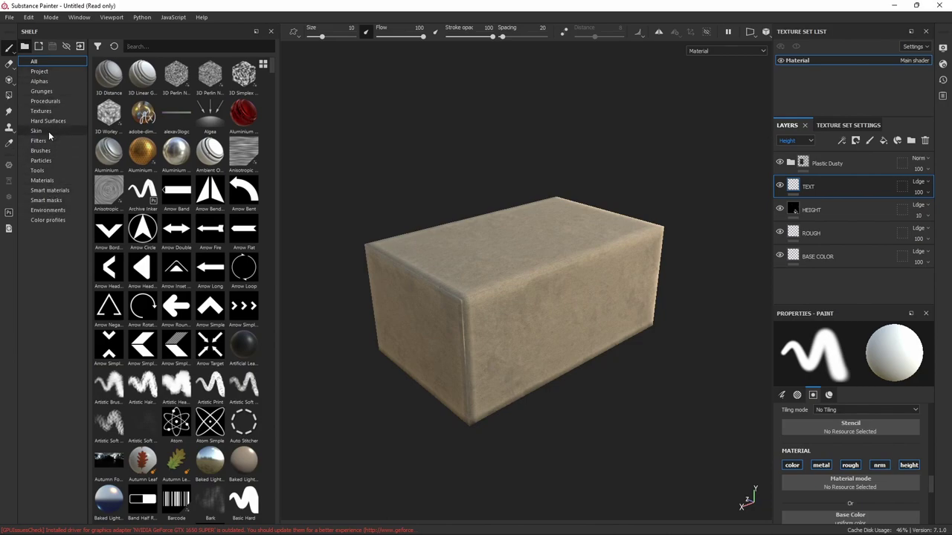
left_click(46, 111)
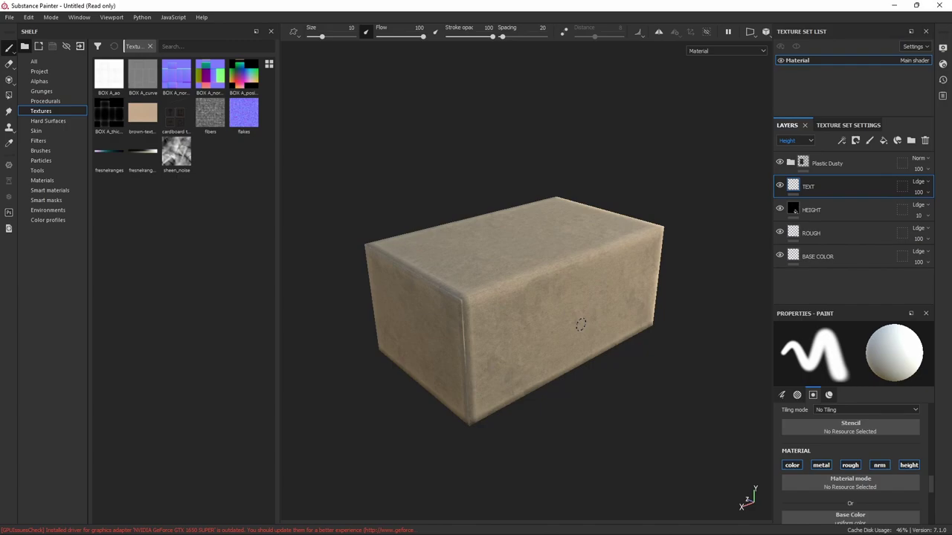
left_click_drag(580, 324, 565, 316, "alt+shift")
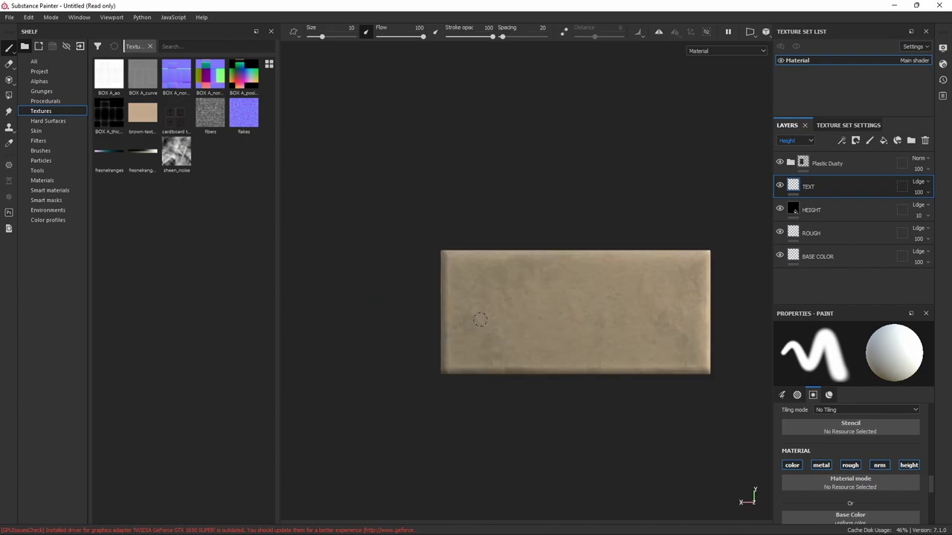
Step: Use the Projection tool with the cardboard text 1 image as its Base Color
left_click(9, 81)
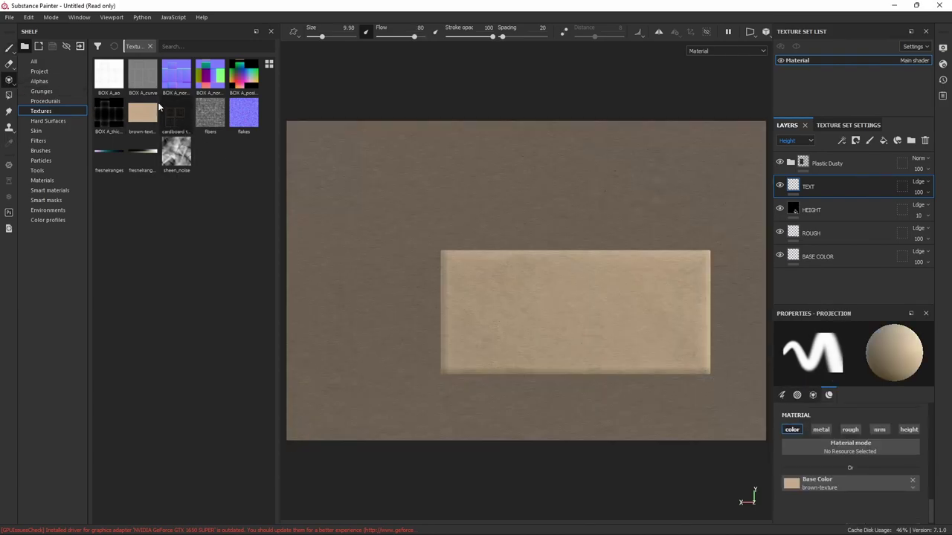
left_click_drag(165, 121, 817, 482)
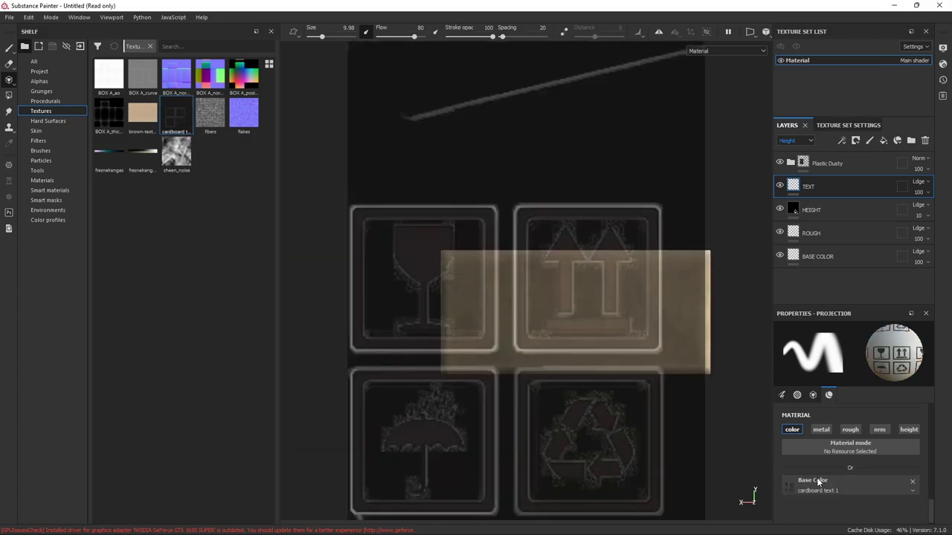
Step: Enlarge and position the icon stencil over the box face, and shrink the brush to about 3.84
right_click_drag(565, 337, 537, 327)
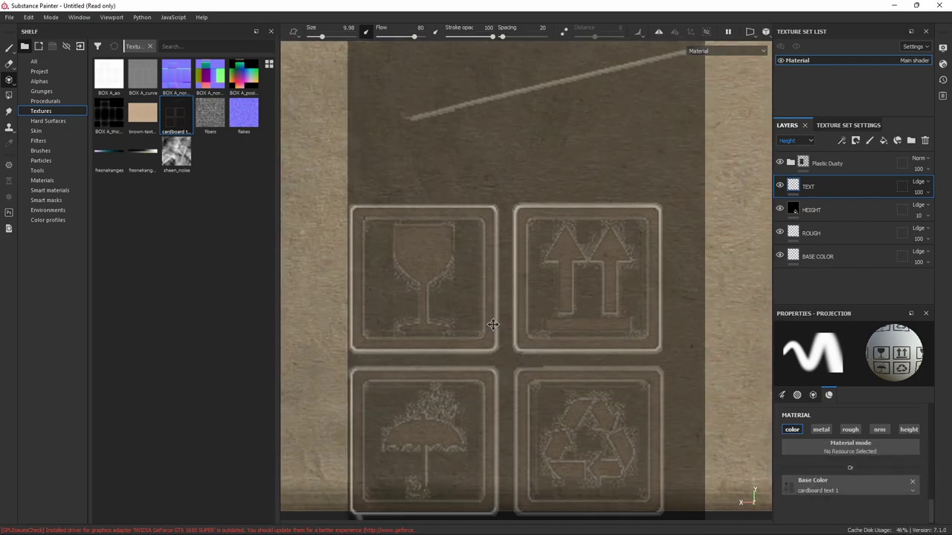
mouse_move(493, 325)
middle_mouse_down()
mouse_move(701, 161)
mouse_move(724, 165)
middle_mouse_up()
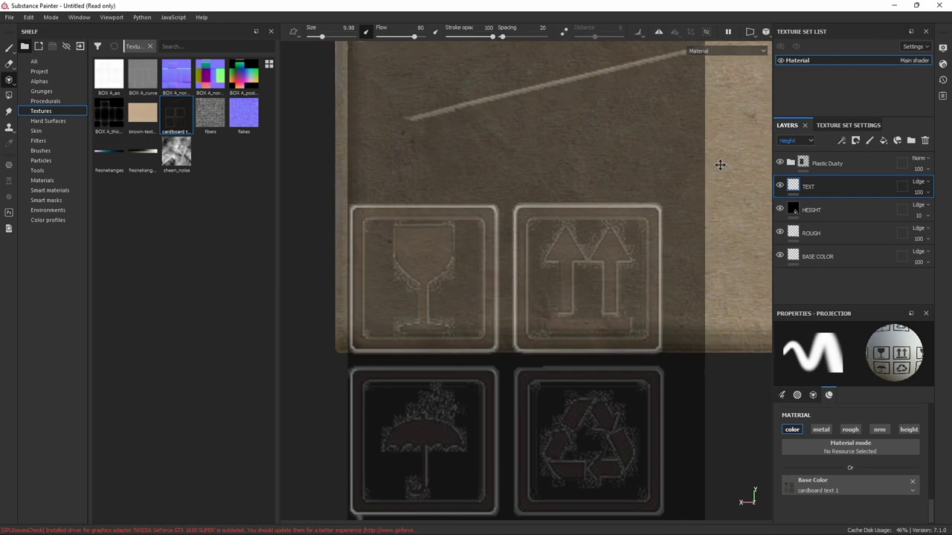
right_click_drag(565, 242, 637, 215)
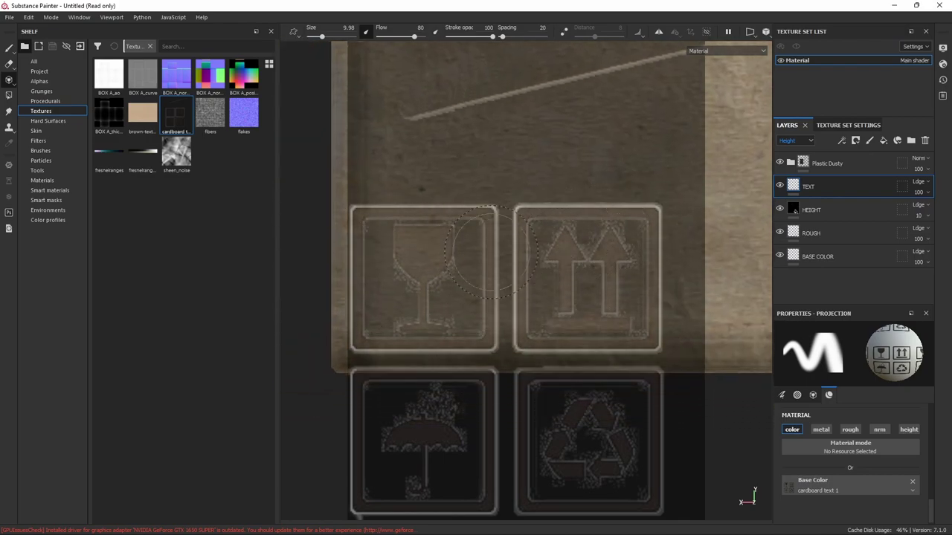
key("bracketright")
key("bracketright")
right_click_drag(474, 257, 359, 240, "ctrl")
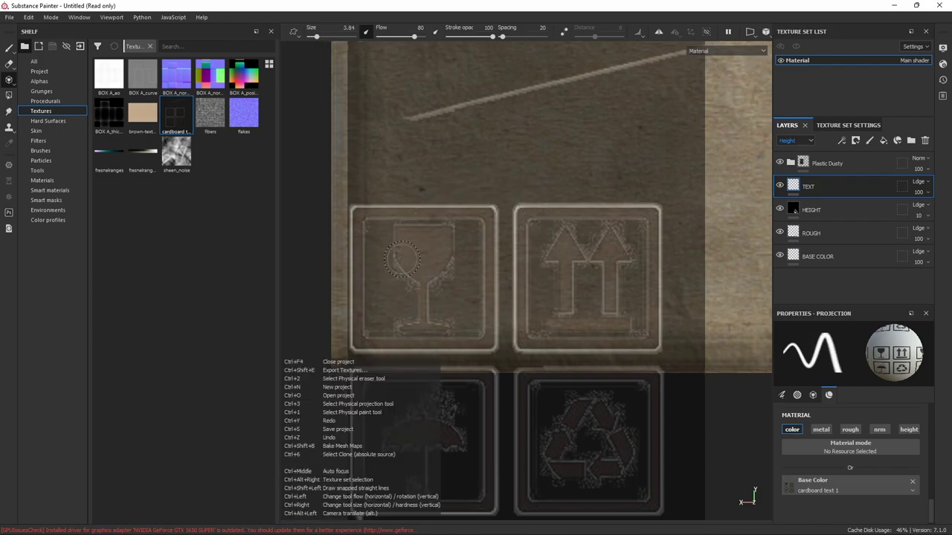
Step: Paint the framed fragile-glass icon and the framed this-way-up arrows through the stencil
mouse_move(358, 240)
left_mouse_down()
mouse_move(500, 336)
mouse_move(496, 215)
mouse_move(363, 221)
mouse_move(384, 283)
mouse_move(421, 308)
mouse_move(417, 328)
left_mouse_up()
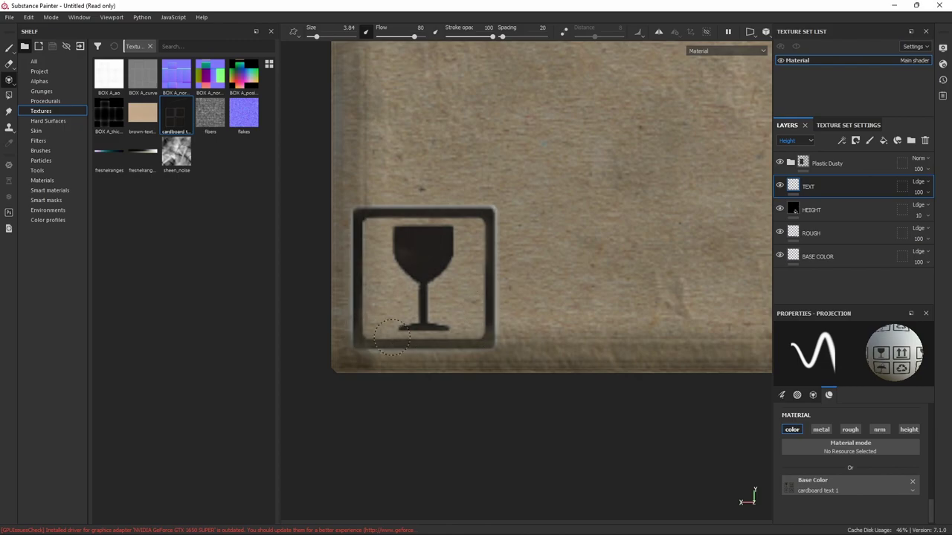
mouse_move(522, 249)
left_mouse_down()
mouse_move(520, 217)
mouse_move(627, 214)
mouse_move(653, 223)
mouse_move(654, 277)
left_mouse_up()
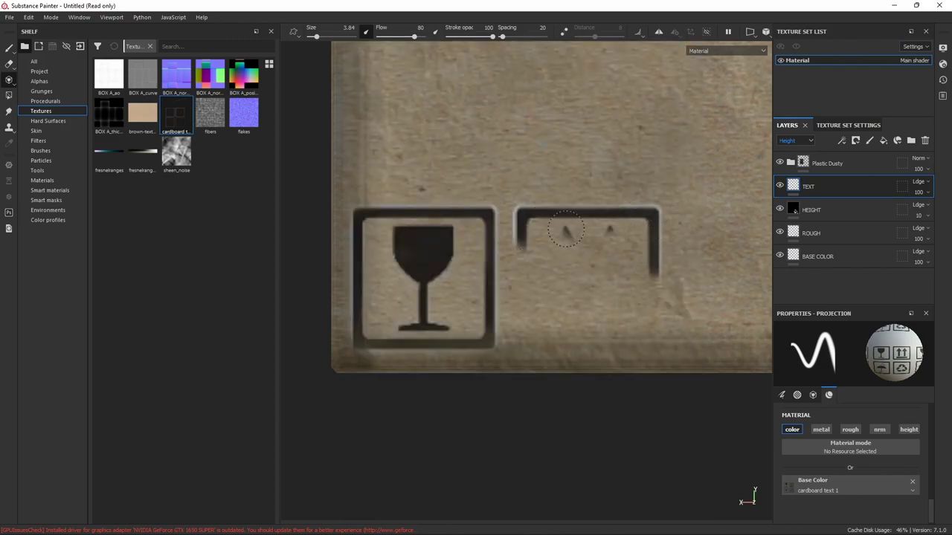
mouse_move(565, 232)
left_mouse_down()
mouse_move(521, 297)
mouse_move(532, 345)
mouse_move(655, 298)
mouse_move(655, 267)
left_mouse_up()
left_click_drag(550, 323, 631, 323)
mouse_move(610, 290)
left_mouse_down()
mouse_move(584, 302)
mouse_move(565, 238)
left_mouse_up()
left_click_drag(609, 304, 610, 246)
left_click_drag(550, 268, 583, 268)
left_click_drag(594, 261, 610, 251)
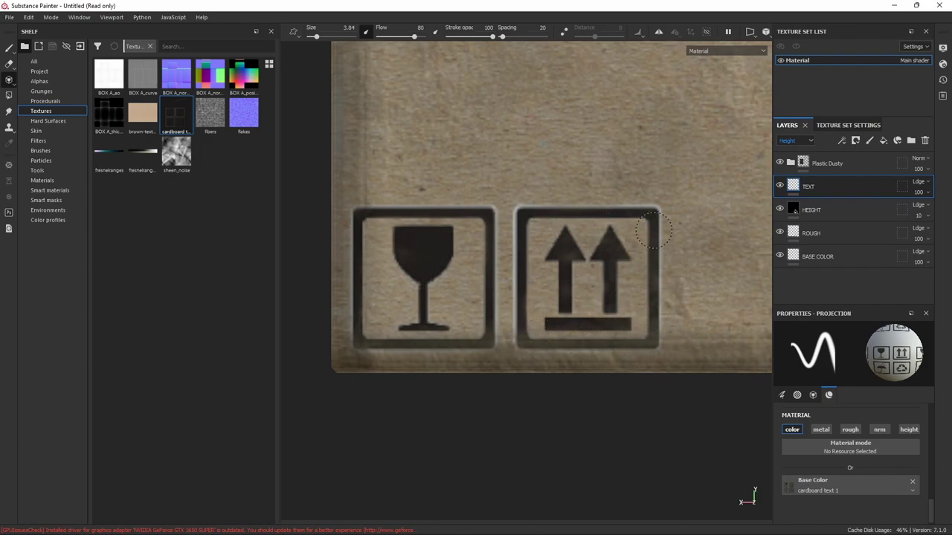
Step: Realign the stencil and paint the framed umbrella icon
key("s")
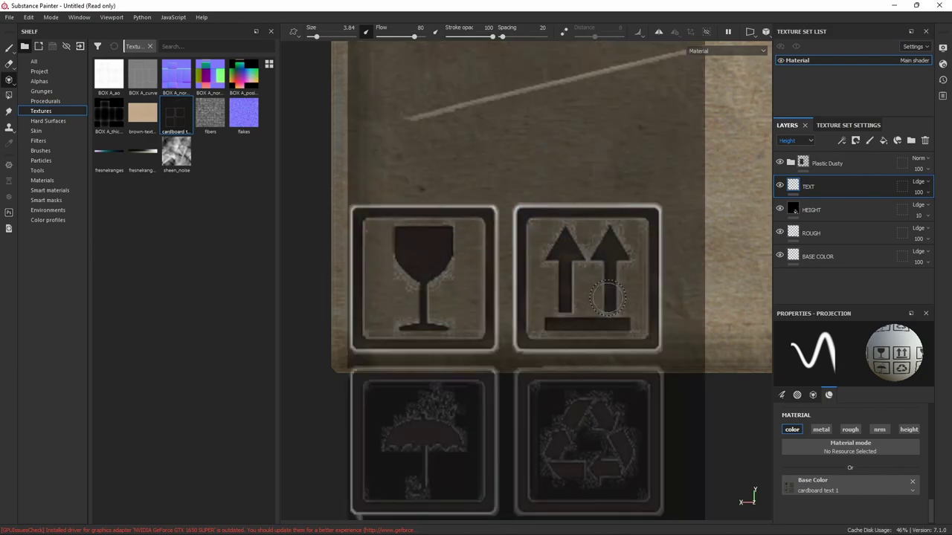
middle_click_drag(597, 300, 284, 461)
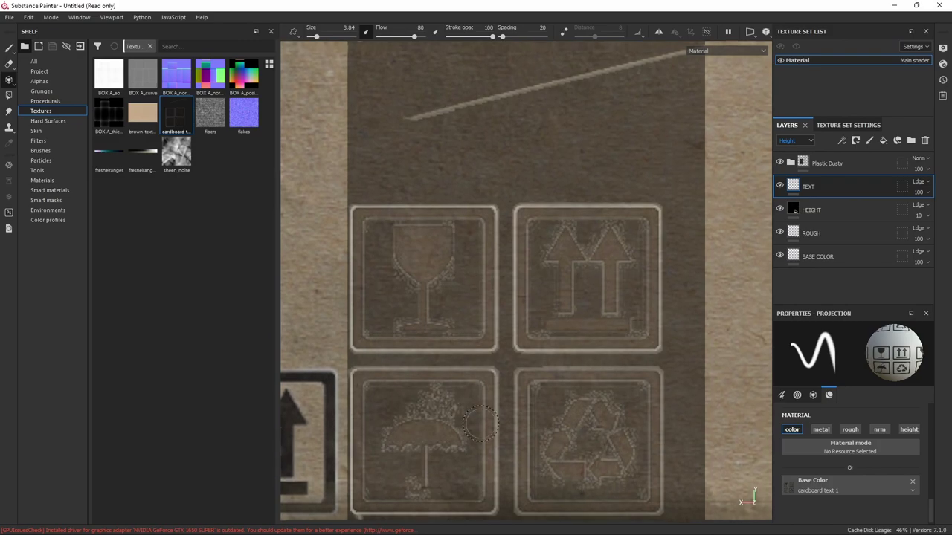
mouse_move(359, 378)
left_mouse_down()
mouse_move(359, 492)
mouse_move(469, 498)
mouse_move(491, 482)
mouse_move(483, 375)
mouse_move(359, 376)
left_mouse_up()
mouse_move(416, 467)
left_mouse_down()
mouse_move(408, 490)
mouse_move(435, 423)
mouse_move(389, 425)
mouse_move(430, 409)
left_mouse_up()
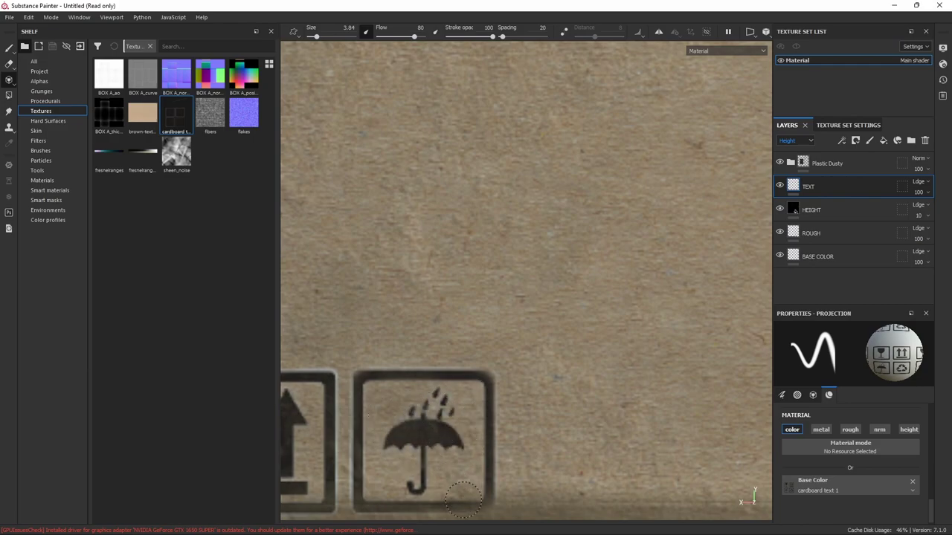
left_click_drag(463, 502, 451, 501)
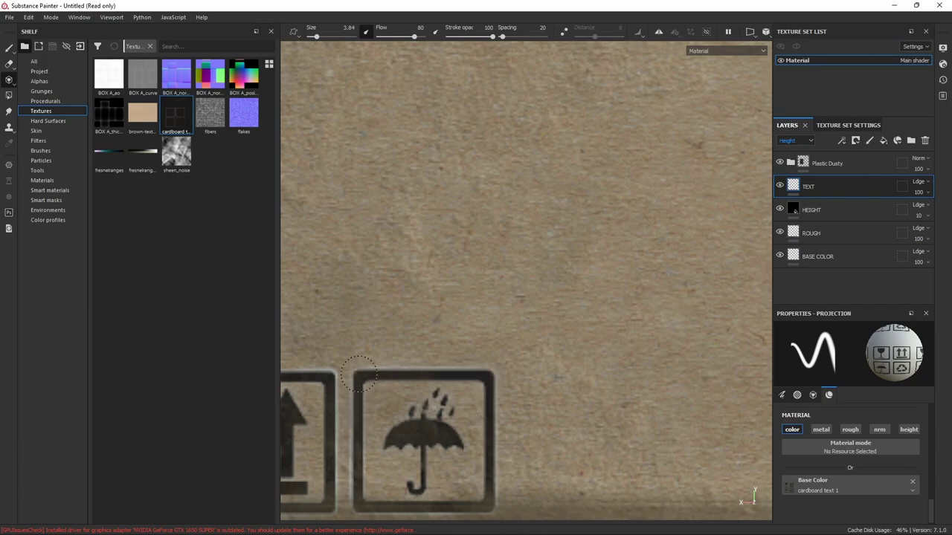
Step: Paint the framed recycling icon, then shrink the stencil to a small icon row
key("s")
left_click(525, 381)
mouse_move(525, 381)
left_mouse_down()
mouse_move(653, 402)
mouse_move(649, 373)
mouse_move(533, 377)
left_mouse_up()
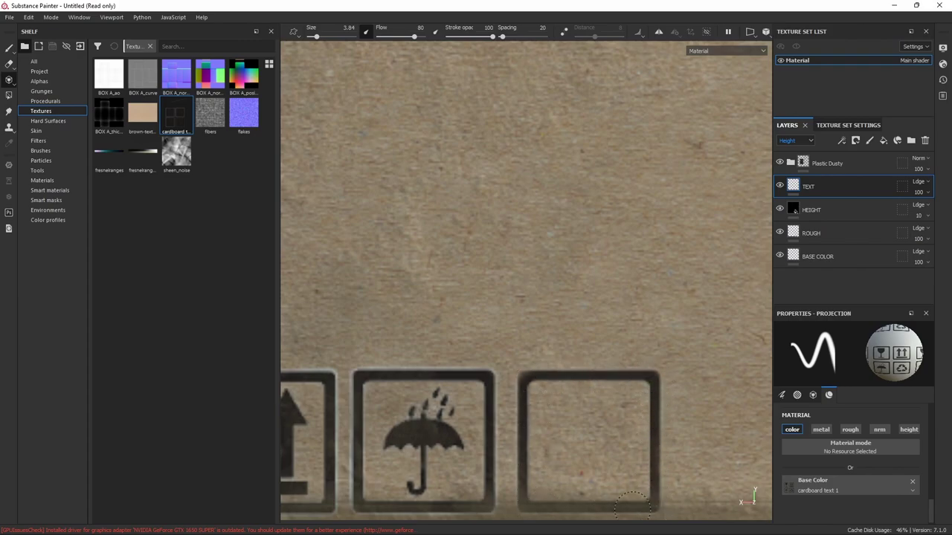
left_click_drag(624, 476, 540, 464)
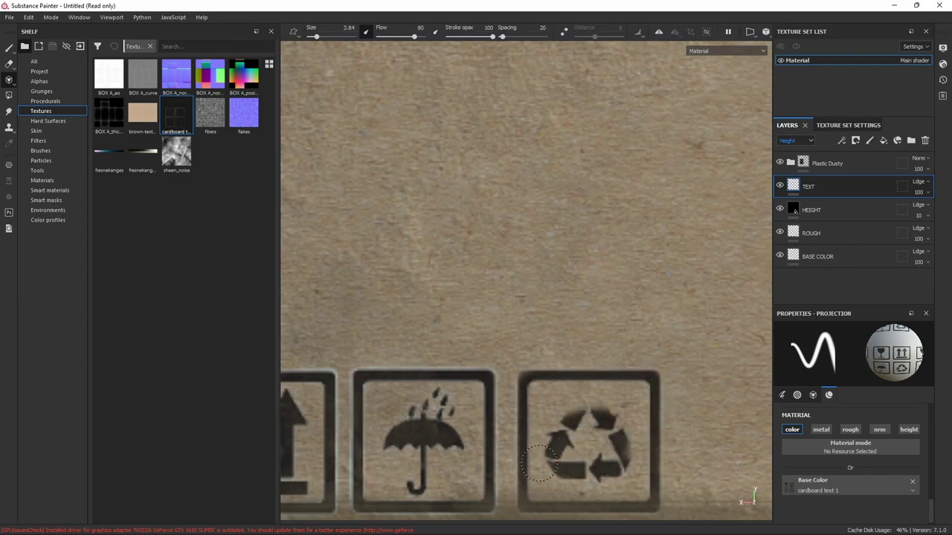
mouse_move(592, 423)
left_mouse_down()
mouse_move(613, 420)
mouse_move(603, 459)
left_mouse_up()
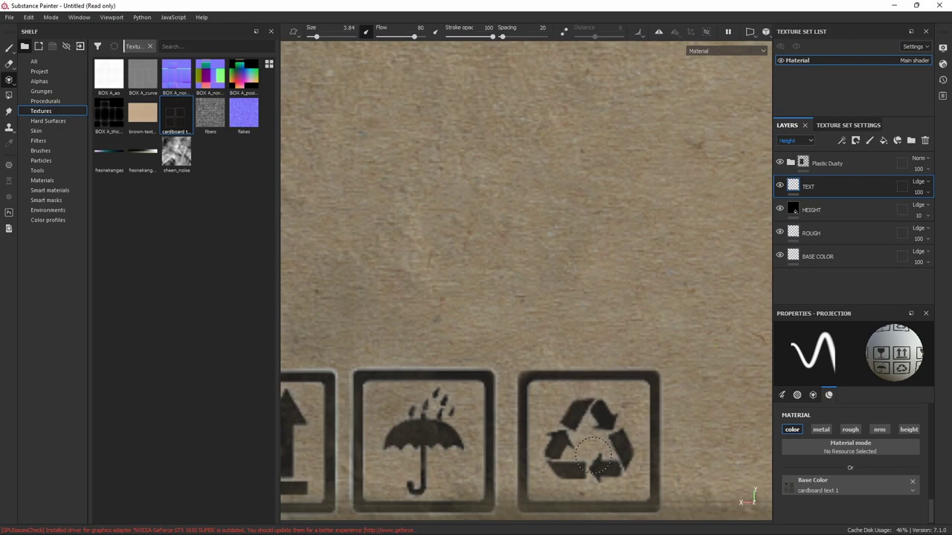
key("s")
mouse_move(599, 467)
right_mouse_down()
mouse_move(508, 424)
mouse_move(476, 426)
right_mouse_up()
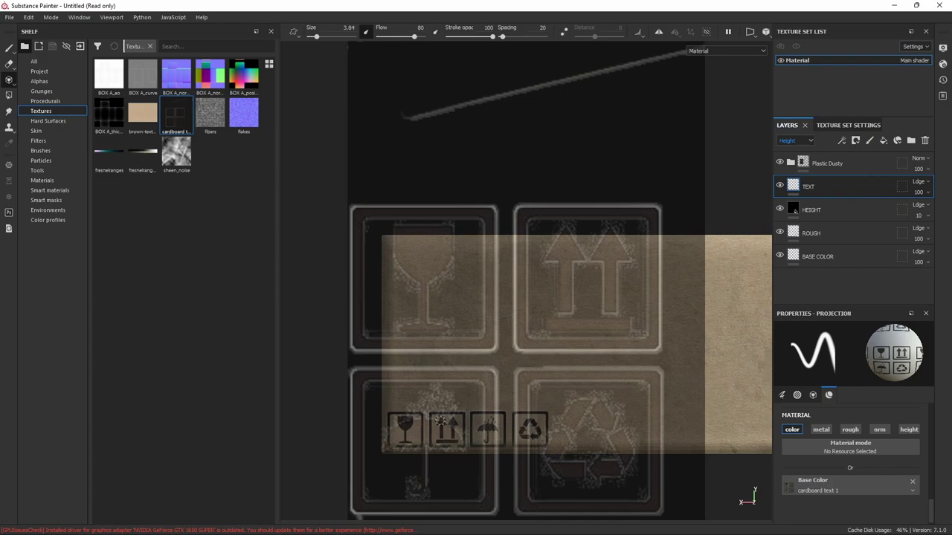
Step: Rotate the icon stencil and orbit the box until another face sits square behind it
mouse_move(441, 421)
left_mouse_down()
mouse_move(552, 412)
mouse_move(634, 423)
mouse_move(607, 420)
left_mouse_up()
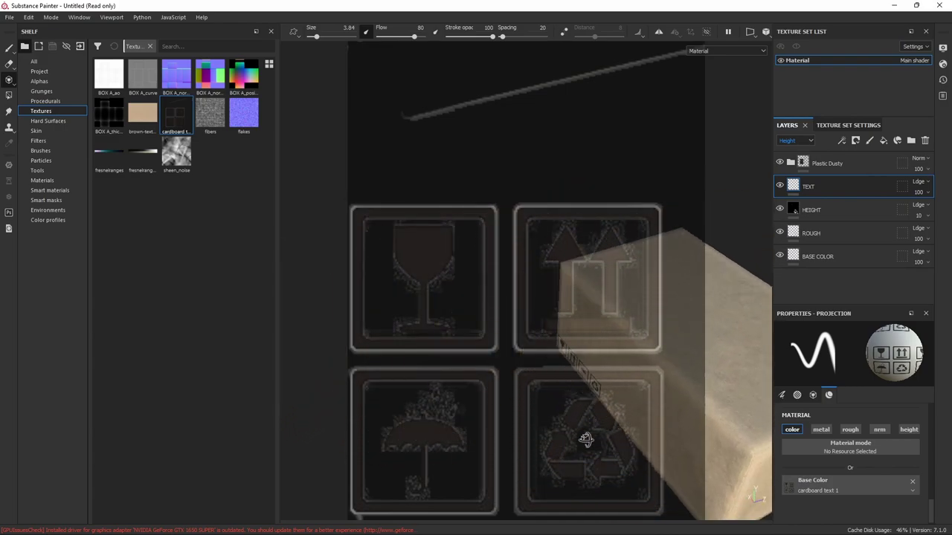
left_click_drag(723, 432, 428, 283, "alt")
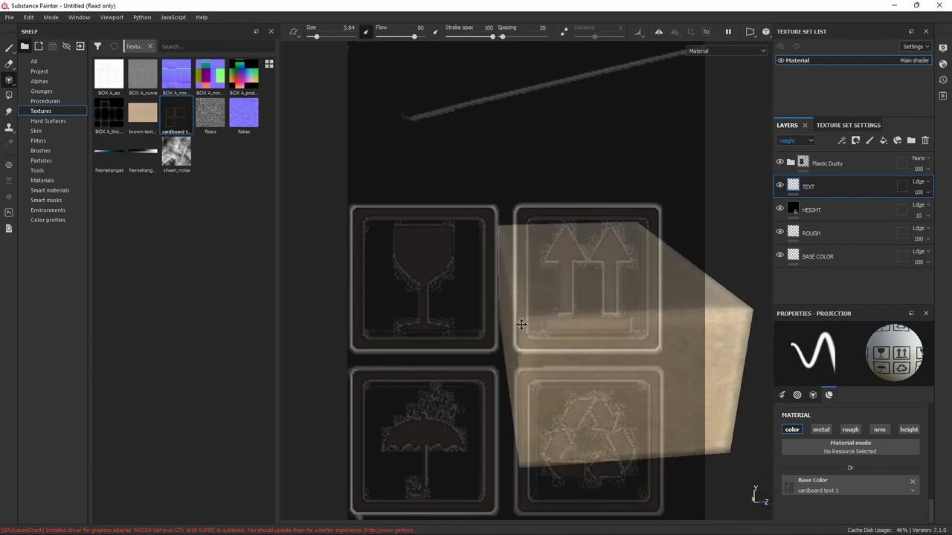
left_click_drag(668, 336, 503, 303, "alt")
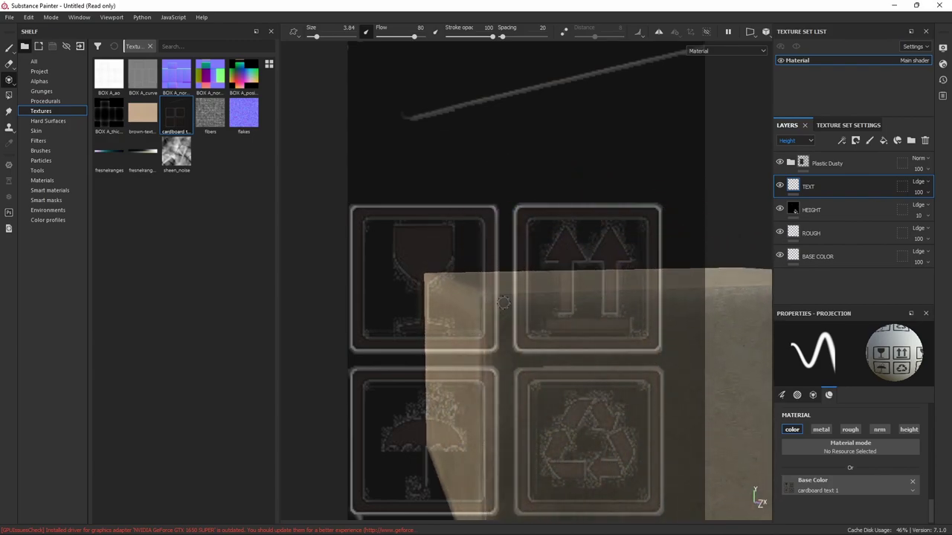
mouse_move(634, 396)
left_mouse_down("alt")
mouse_move(566, 301)
mouse_move(495, 341)
left_mouse_up("alt")
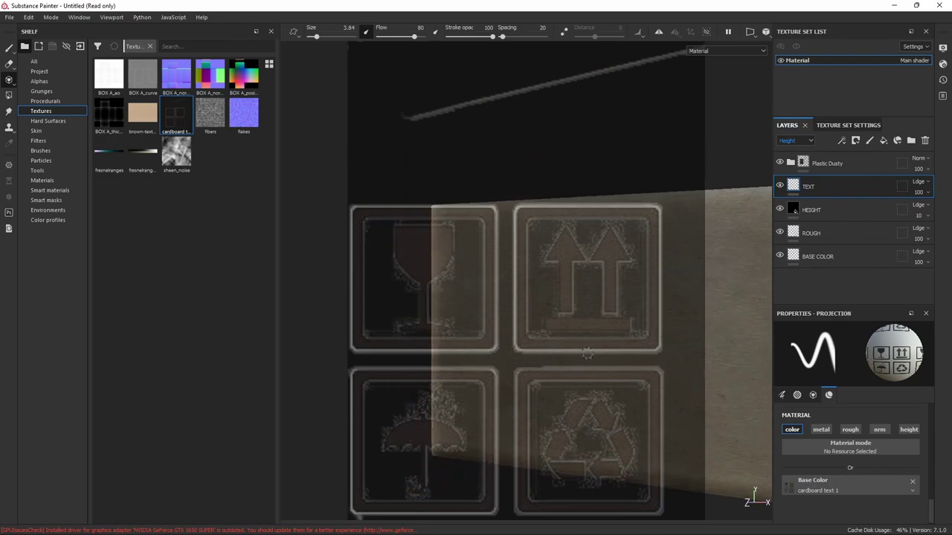
left_click_drag(587, 354, 586, 380, "alt")
mouse_move(536, 408)
left_mouse_down("alt")
mouse_move(565, 206)
mouse_move(528, 276)
mouse_move(584, 256)
mouse_move(587, 240)
left_mouse_up("alt")
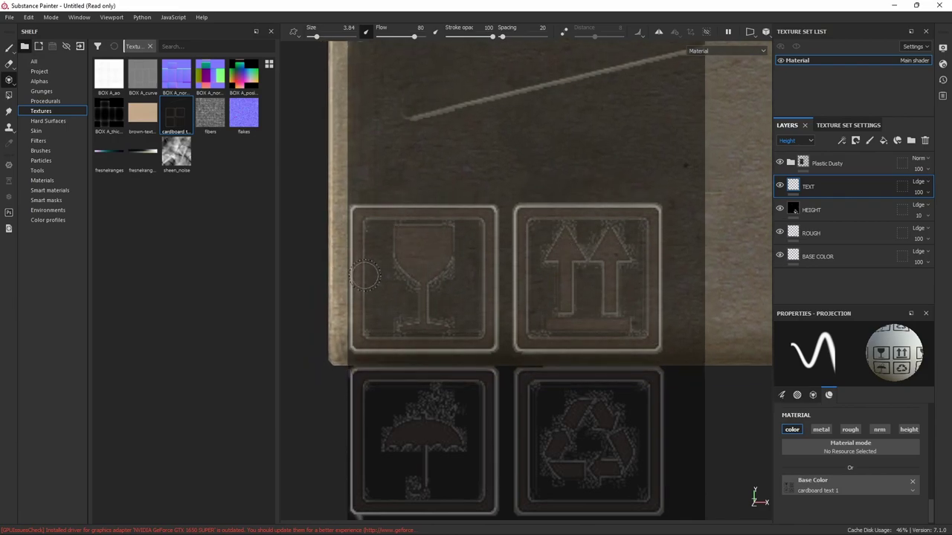
Step: Paint the framed wine-glass icon and the arrows frame on the new face
mouse_move(365, 276)
left_mouse_down()
mouse_move(359, 305)
mouse_move(382, 340)
mouse_move(476, 338)
left_mouse_up()
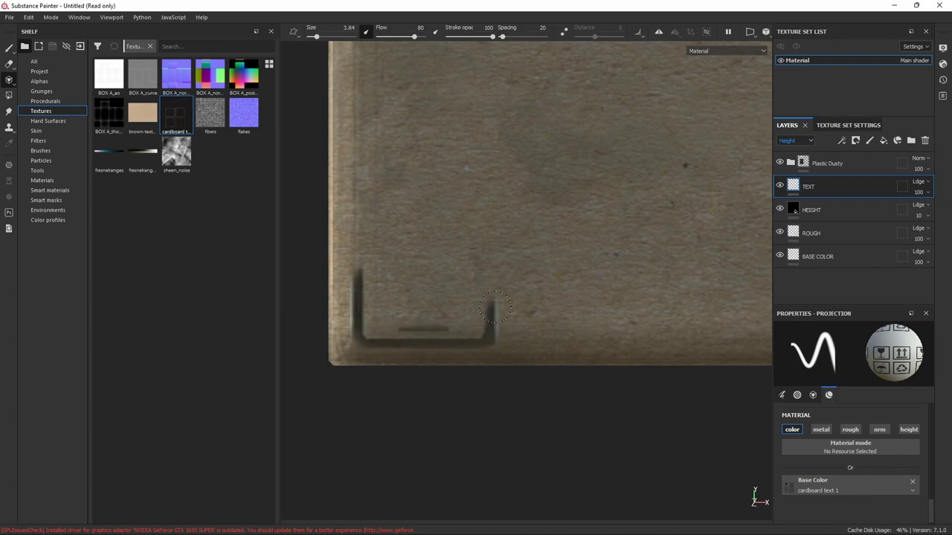
mouse_move(495, 307)
left_mouse_down()
mouse_move(495, 252)
mouse_move(446, 211)
mouse_move(368, 212)
mouse_move(357, 290)
left_mouse_up()
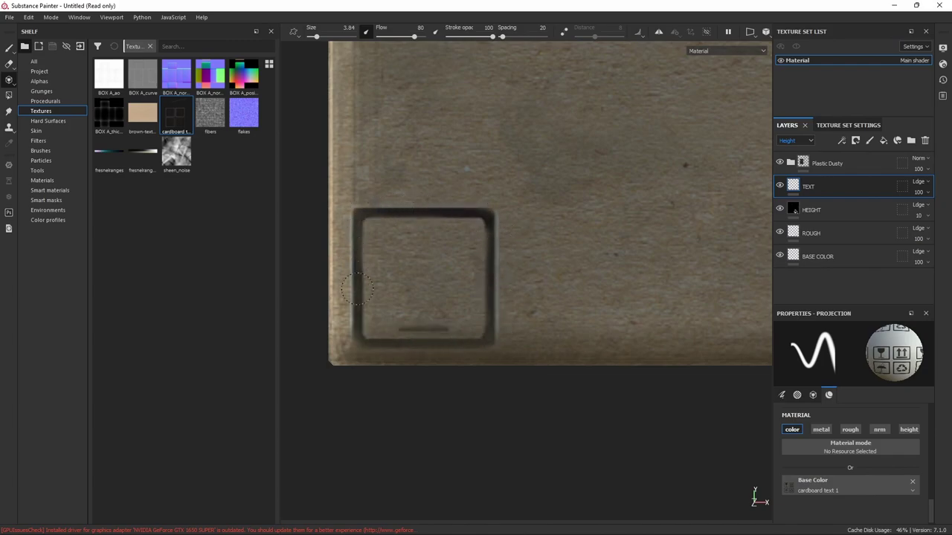
mouse_move(387, 325)
left_mouse_down()
mouse_move(423, 290)
mouse_move(439, 245)
mouse_move(417, 283)
mouse_move(383, 243)
mouse_move(470, 224)
mouse_move(474, 339)
left_mouse_up()
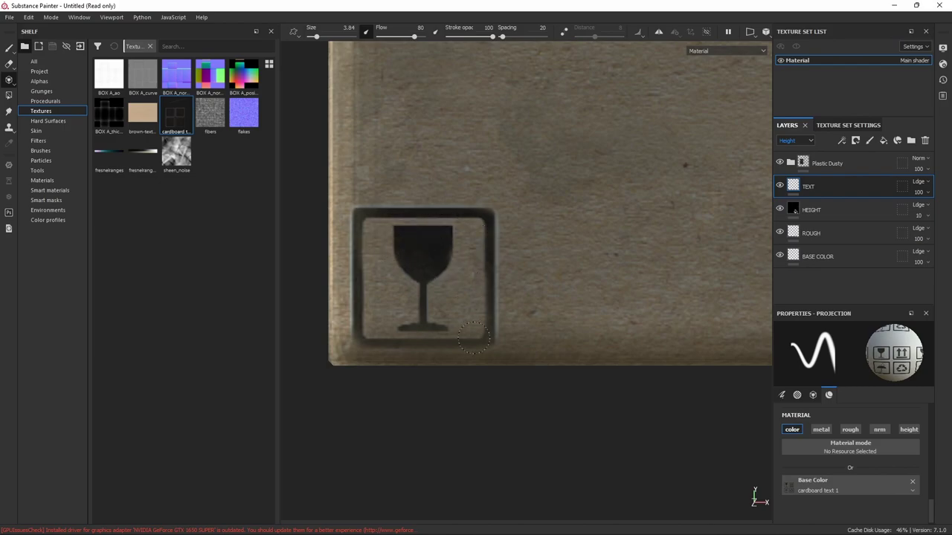
mouse_move(524, 215)
left_mouse_down()
mouse_move(524, 315)
mouse_move(563, 333)
mouse_move(618, 327)
left_mouse_up()
mouse_move(524, 216)
left_mouse_down()
mouse_move(646, 220)
mouse_move(654, 339)
mouse_move(580, 344)
mouse_move(617, 321)
mouse_move(586, 299)
mouse_move(621, 242)
left_mouse_up()
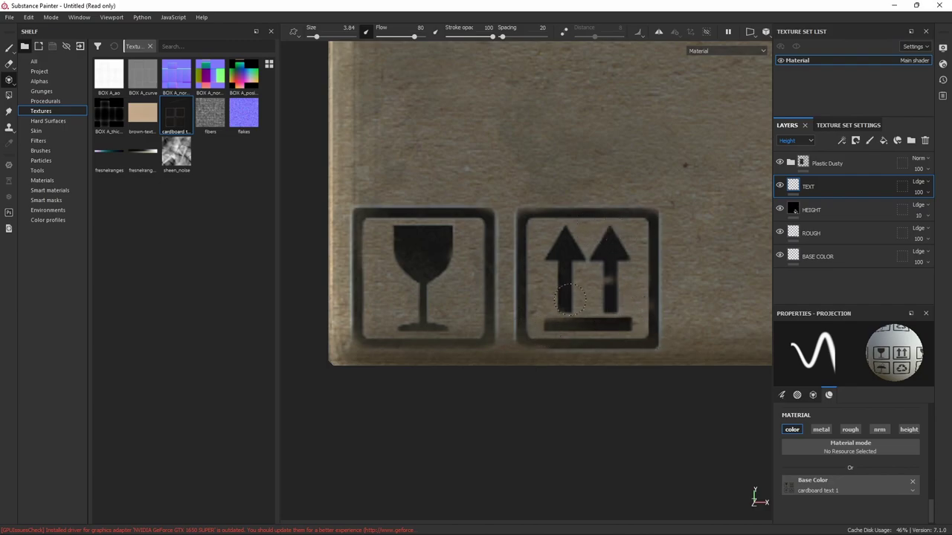
left_click_drag(534, 226, 619, 217)
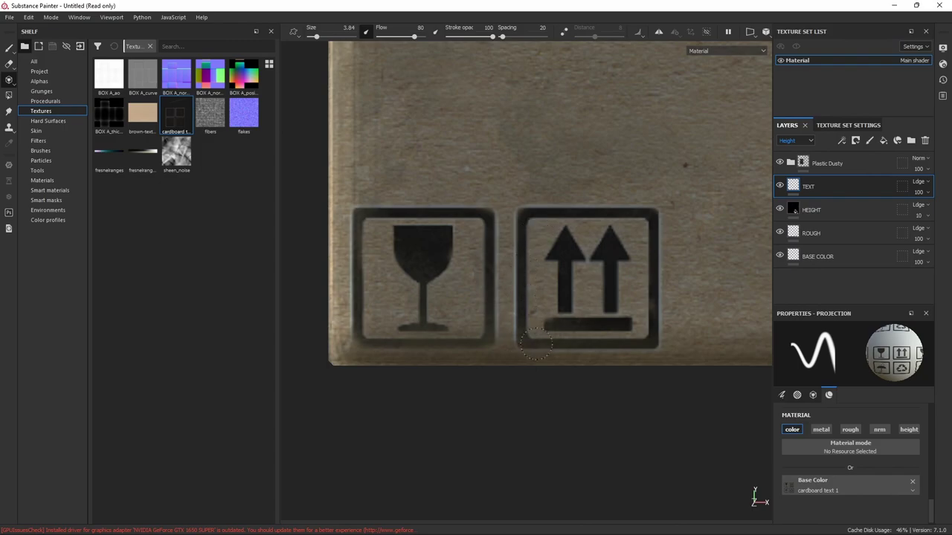
Step: Realign the stencil and paint the framed umbrella and recycling icons
key("s")
mouse_move(615, 292)
middle_mouse_down("alt")
mouse_move(406, 351)
mouse_move(294, 452)
middle_mouse_up("alt")
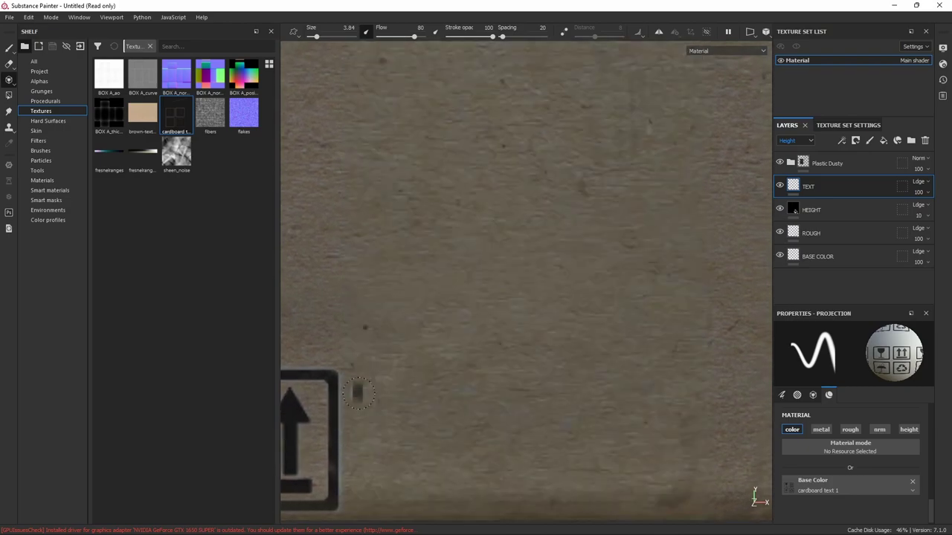
mouse_move(357, 444)
left_mouse_down()
mouse_move(411, 374)
mouse_move(420, 508)
mouse_move(362, 427)
mouse_move(381, 446)
left_mouse_up()
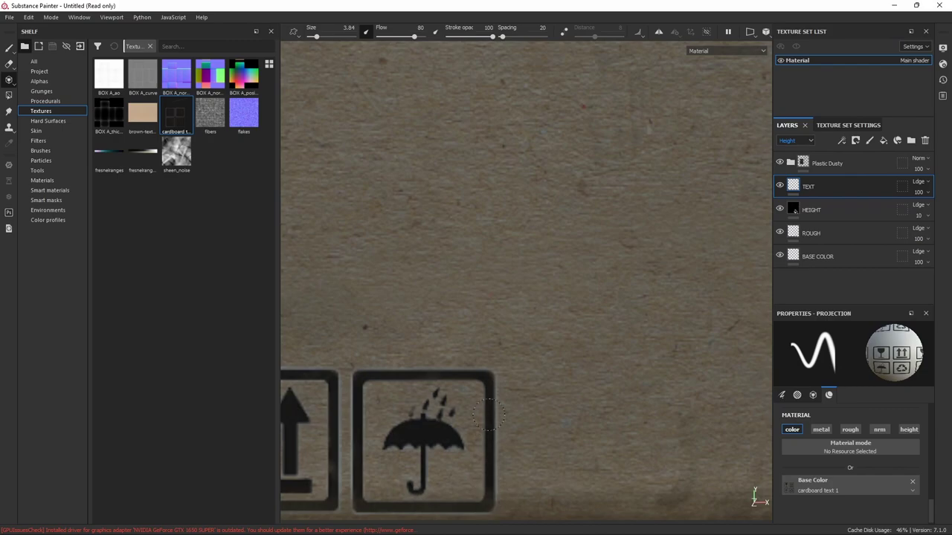
key("s")
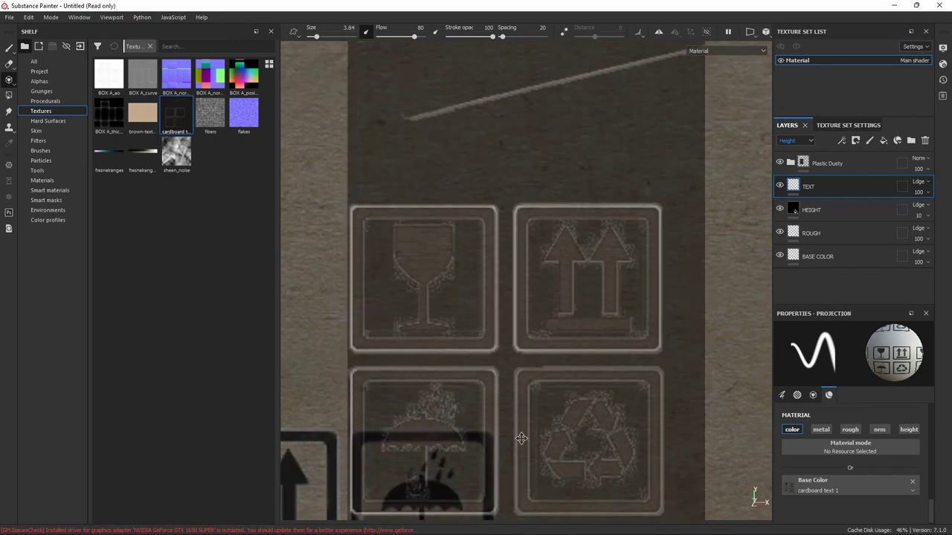
mouse_move(521, 438)
left_mouse_down()
mouse_move(523, 383)
mouse_move(654, 396)
mouse_move(581, 376)
mouse_move(521, 383)
left_mouse_up()
mouse_move(557, 458)
left_mouse_down()
mouse_move(576, 424)
mouse_move(578, 453)
mouse_move(617, 469)
mouse_move(584, 411)
left_mouse_up()
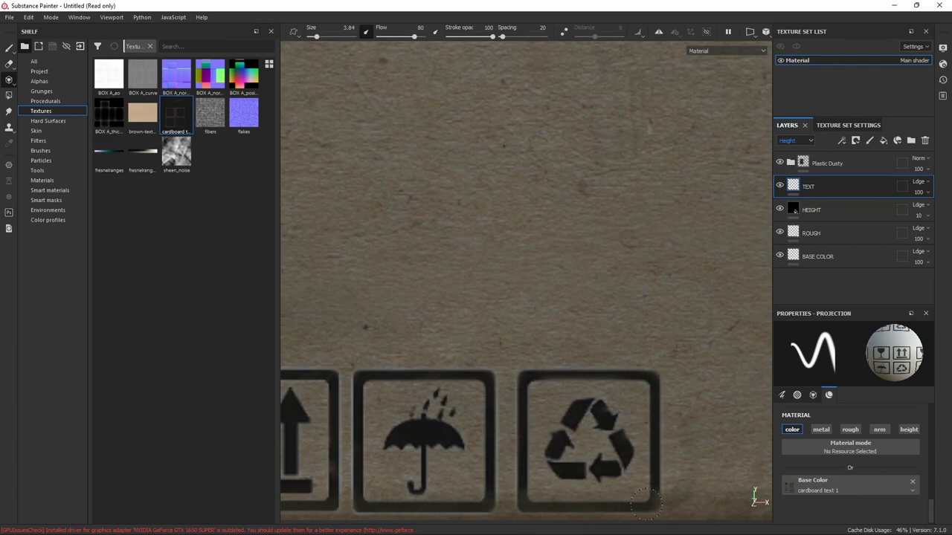
left_click_drag(603, 413, 596, 409)
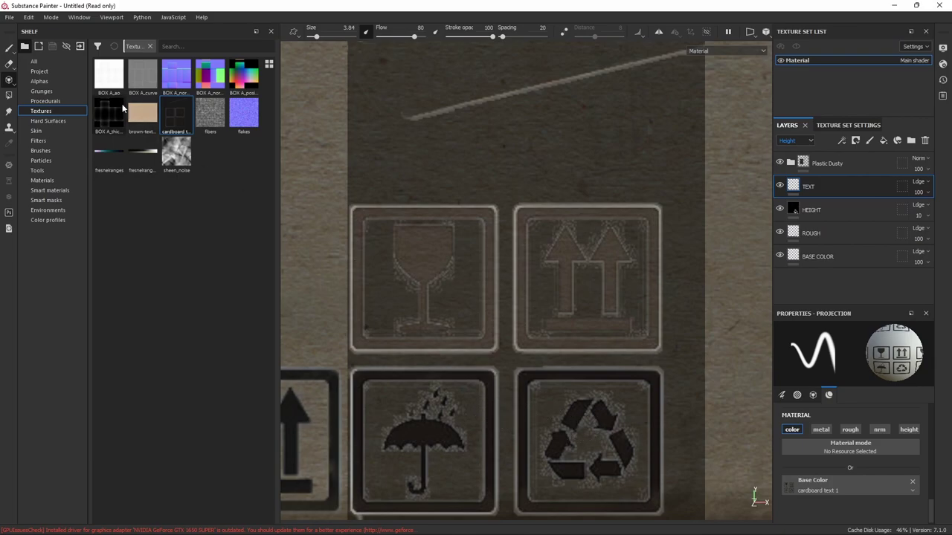
left_click(7, 49)
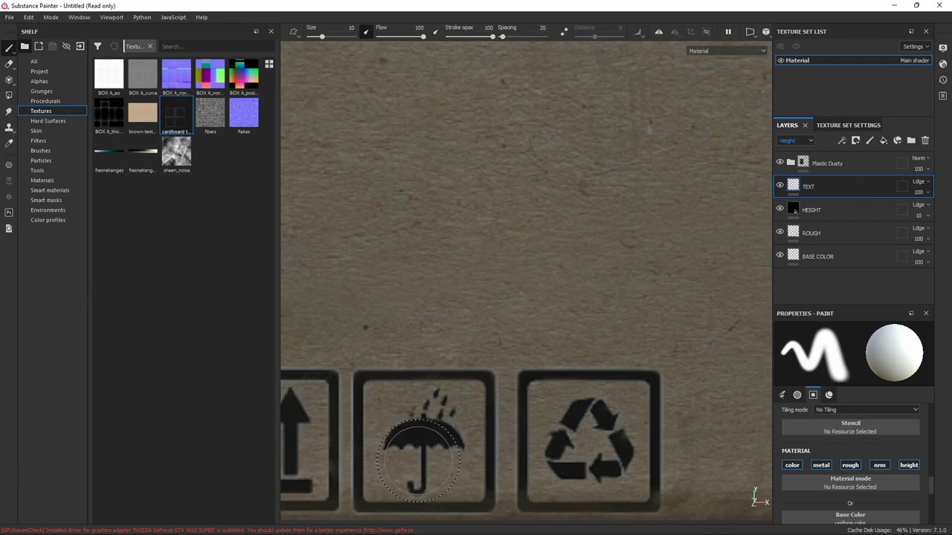
Step: Search the brush alphas for 'CAU' and load Text Caution into the paint brush
middle_click_drag(419, 460, 521, 427, "alt")
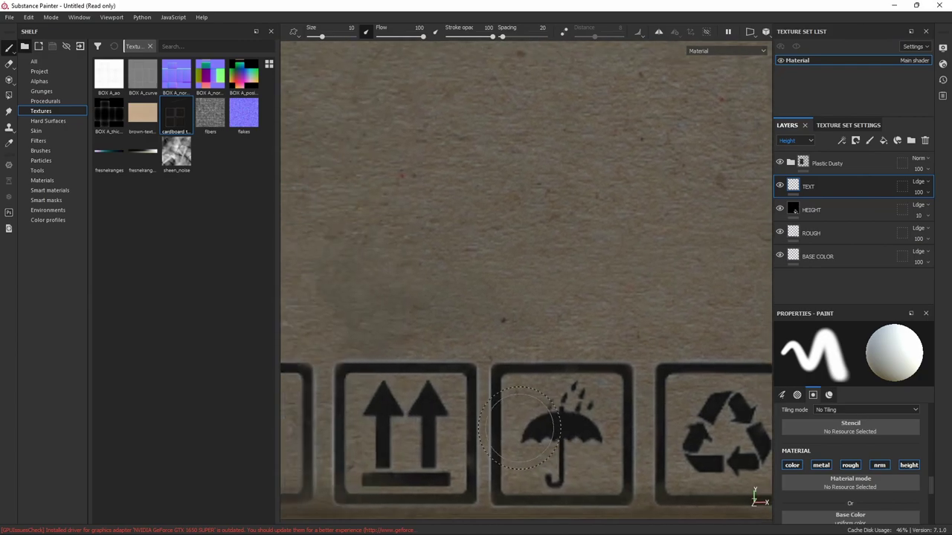
mouse_move(520, 428)
right_mouse_down("ctrl")
mouse_move(535, 427)
mouse_move(513, 428)
right_mouse_up("ctrl")
scroll(519, 429, "down", 2)
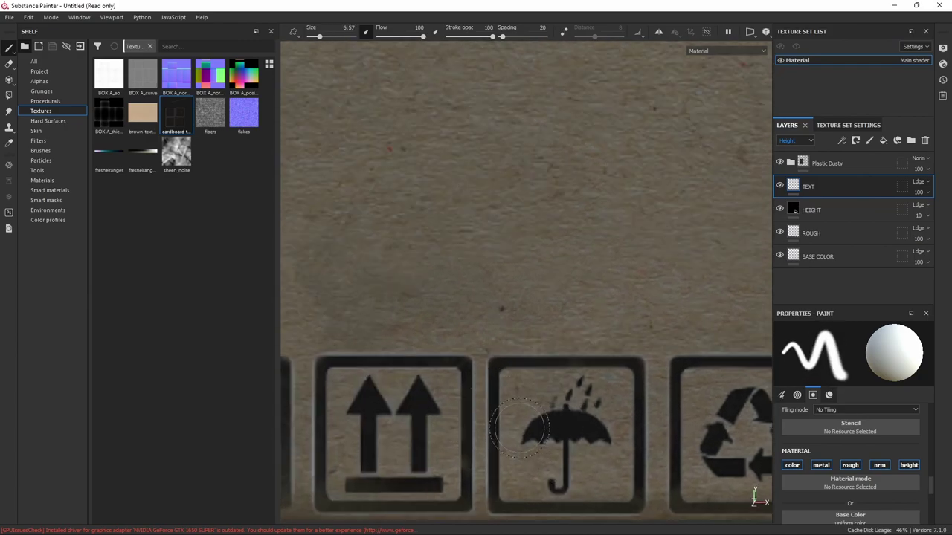
scroll(518, 428, "down", 2)
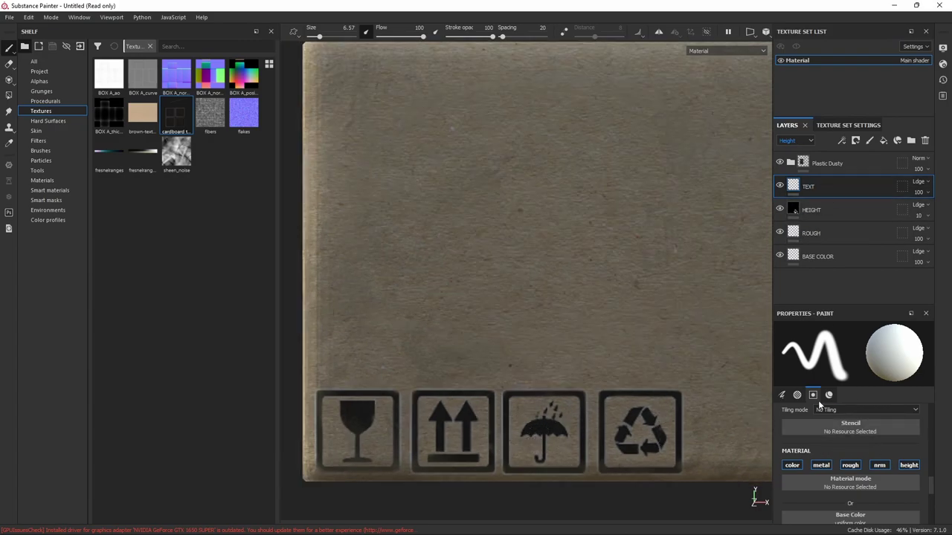
scroll(858, 443, "up", 2)
scroll(858, 443, "up", 2)
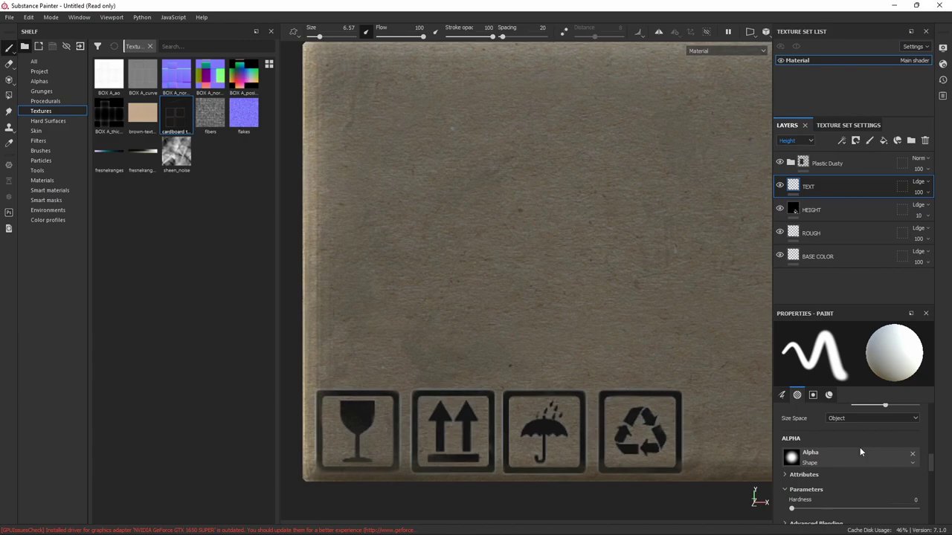
left_click(860, 452)
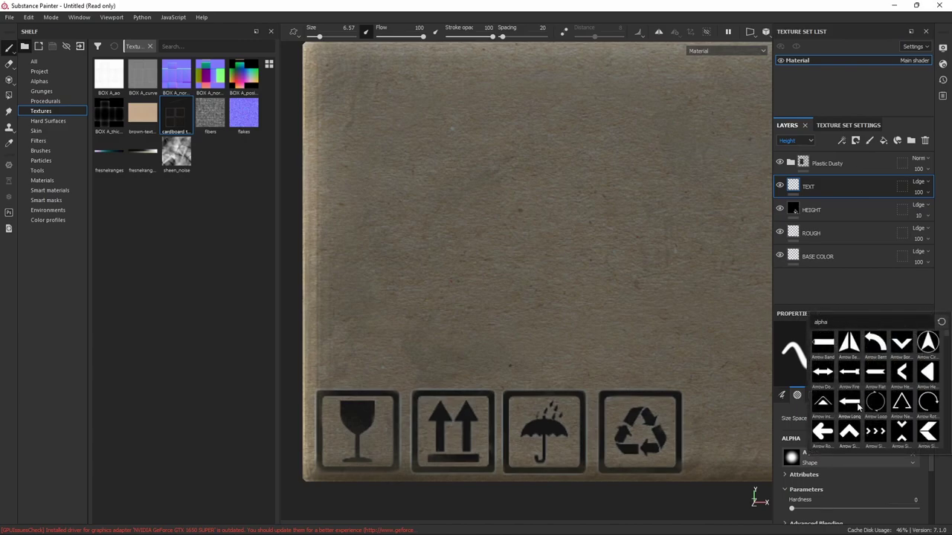
left_click(874, 325)
type("U")
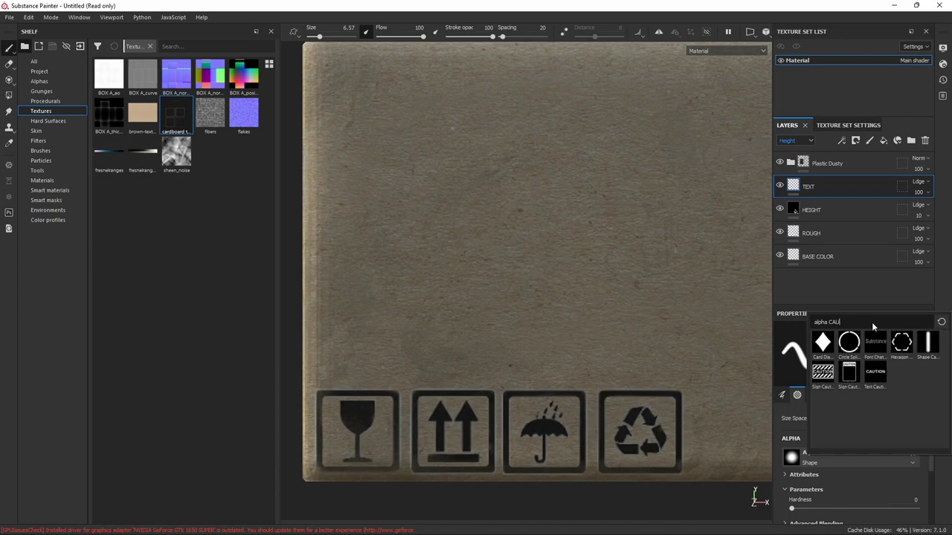
left_click(874, 370)
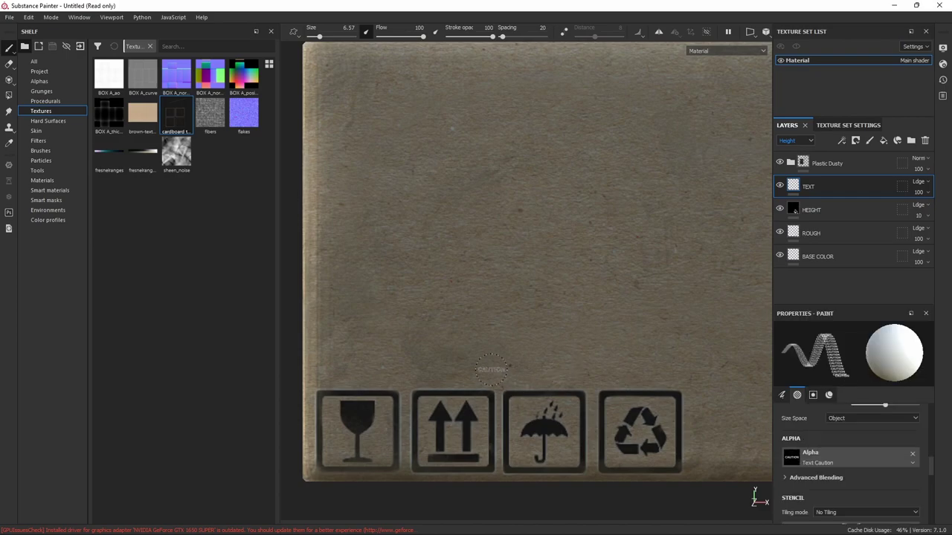
Step: Set brush size about 31, disable metal, rough, normal and height, and make Base Color black
right_click_drag(491, 370, 554, 370, "ctrl")
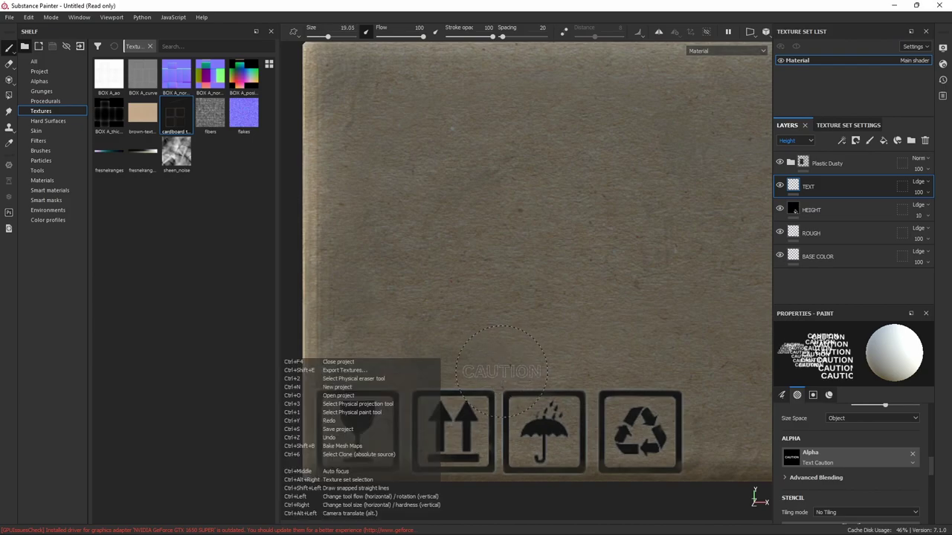
left_click(502, 372)
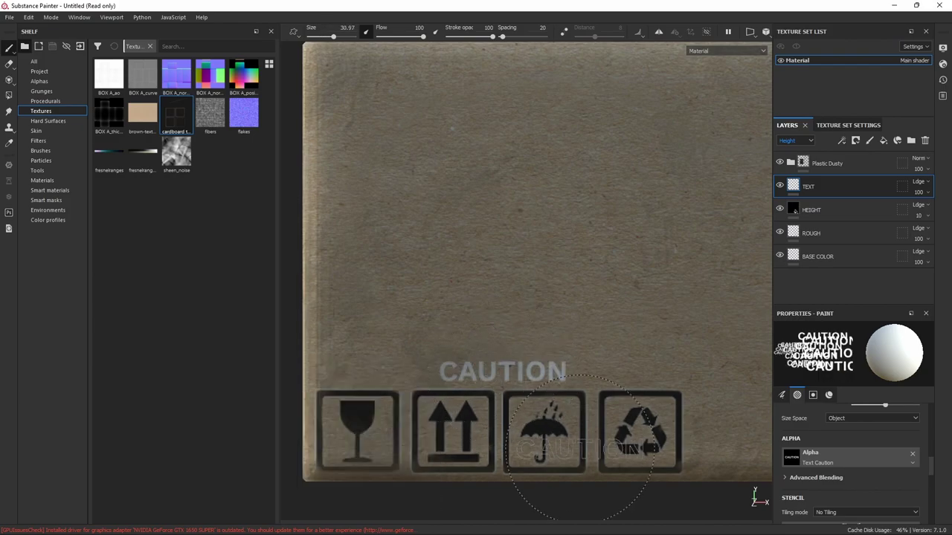
scroll(851, 476, "down", 5)
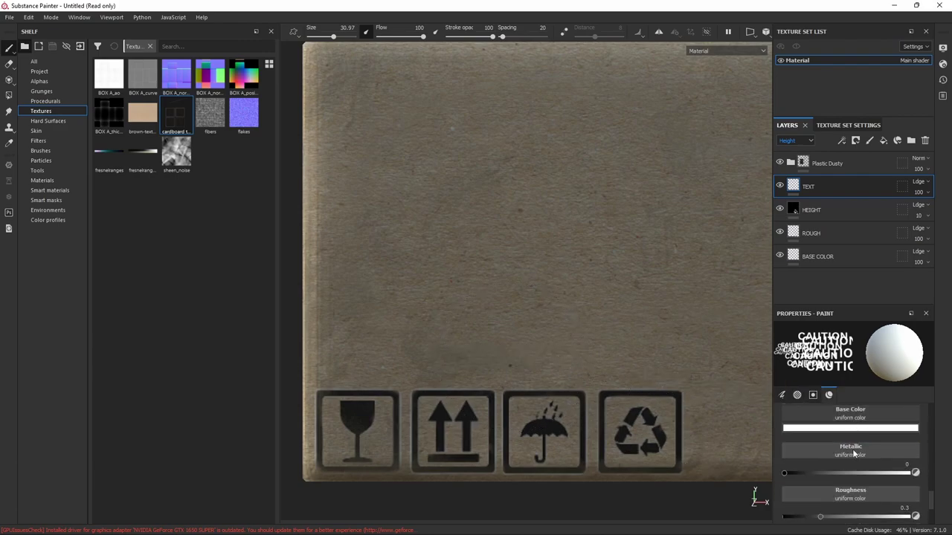
scroll(859, 464, "up", 3)
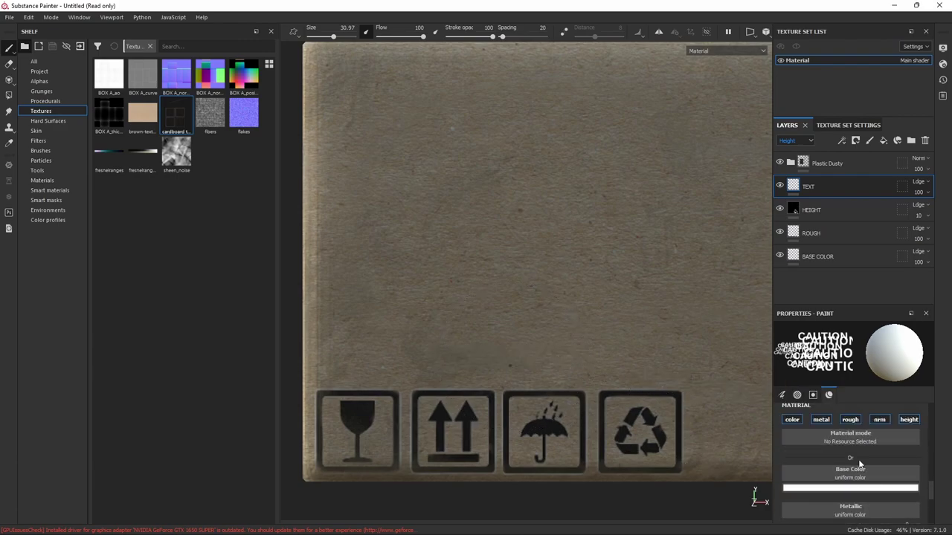
left_click(820, 422)
left_click(849, 422)
left_click(880, 422)
left_click(909, 423)
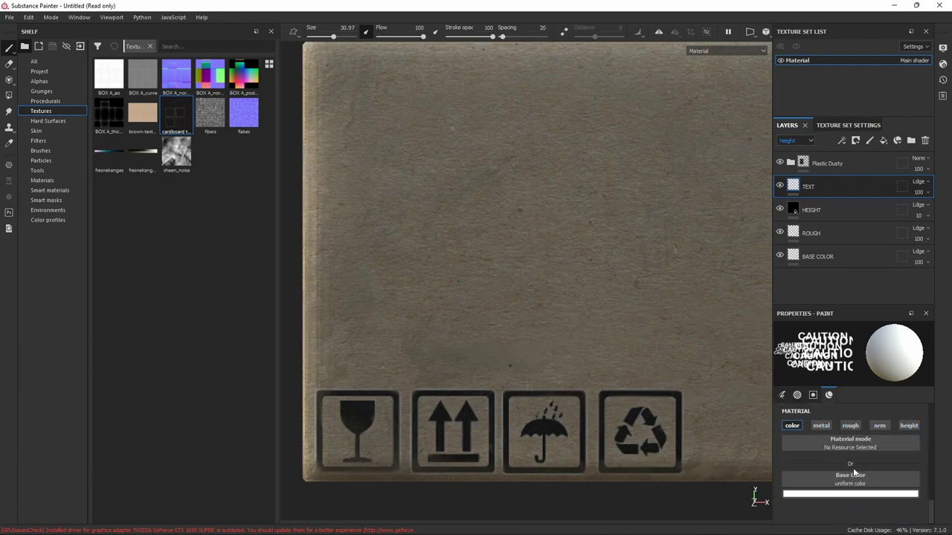
left_click(850, 493)
left_click_drag(844, 445, 816, 478)
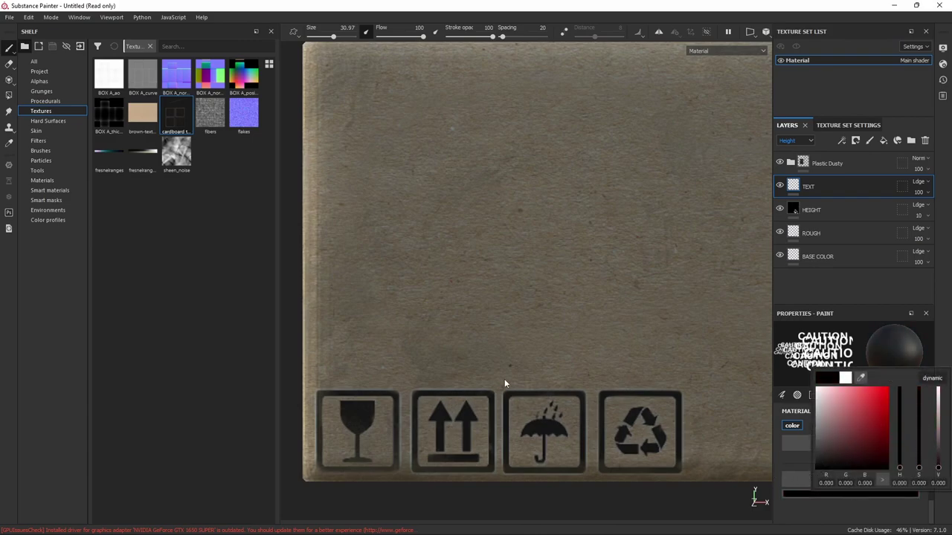
left_click(691, 505)
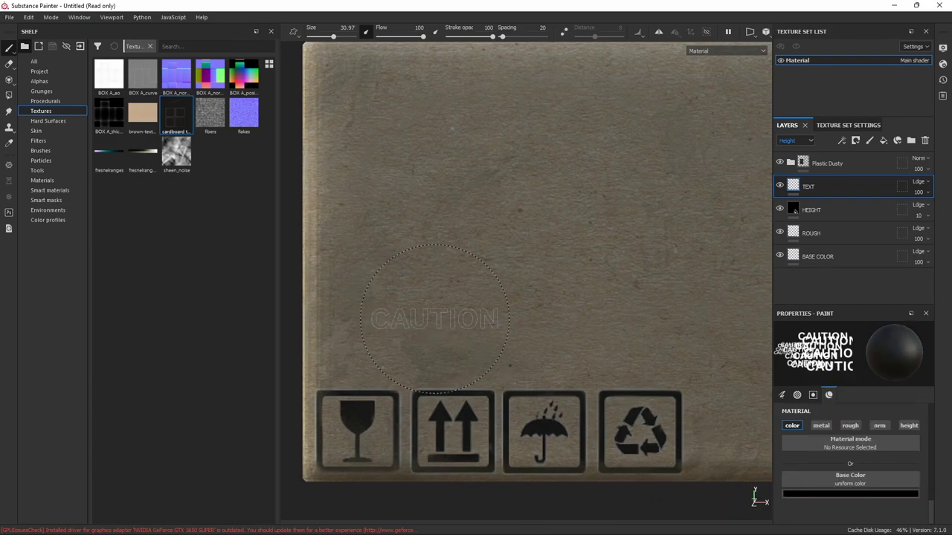
Step: Recentre the view and stamp black CAUTION text just above the handling icons
right_click_drag(494, 369, 497, 370, "ctrl")
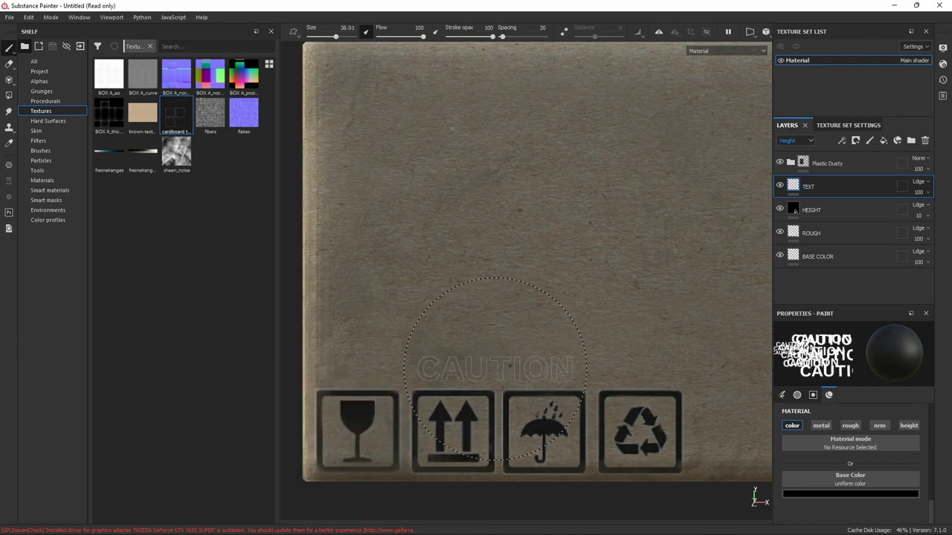
left_click(497, 370)
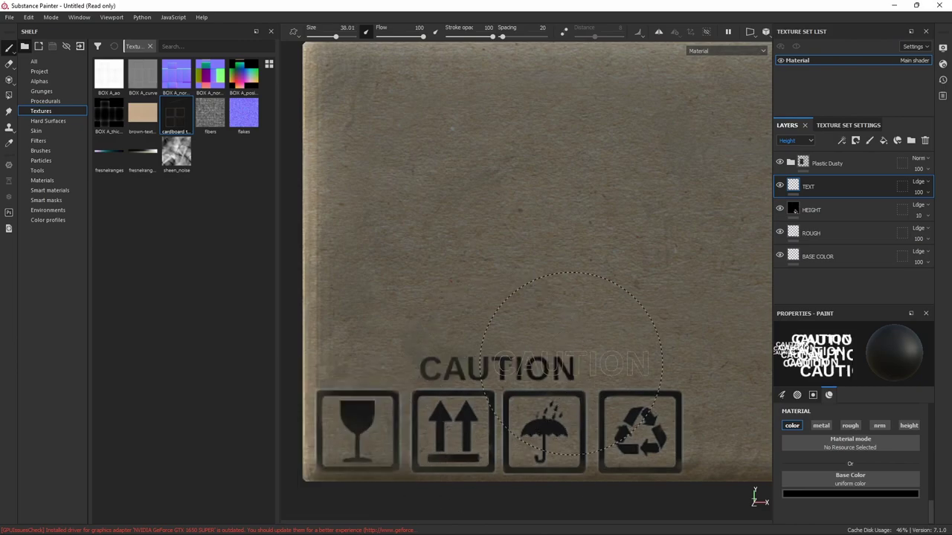
scroll(594, 363, "down", 5)
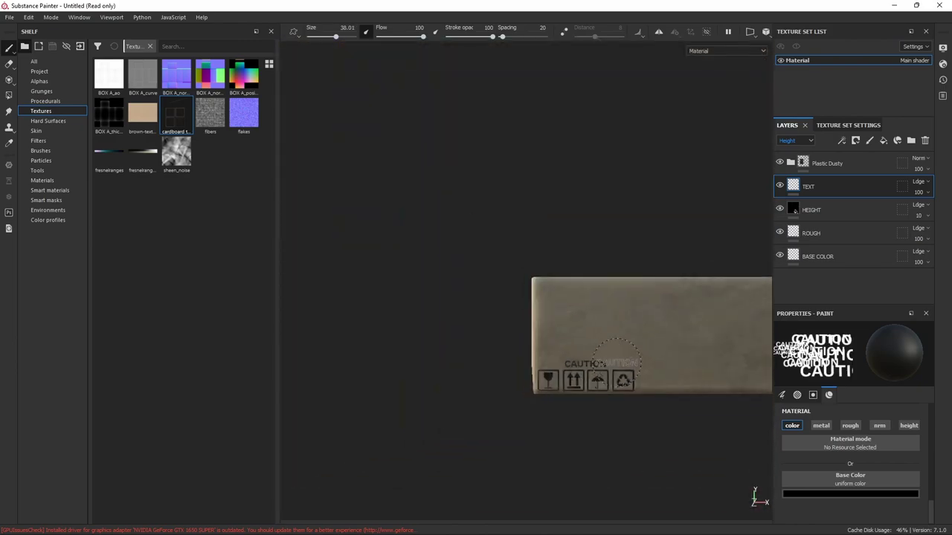
mouse_move(617, 363)
left_mouse_down("alt")
mouse_move(673, 328)
mouse_move(495, 333)
left_mouse_up("alt")
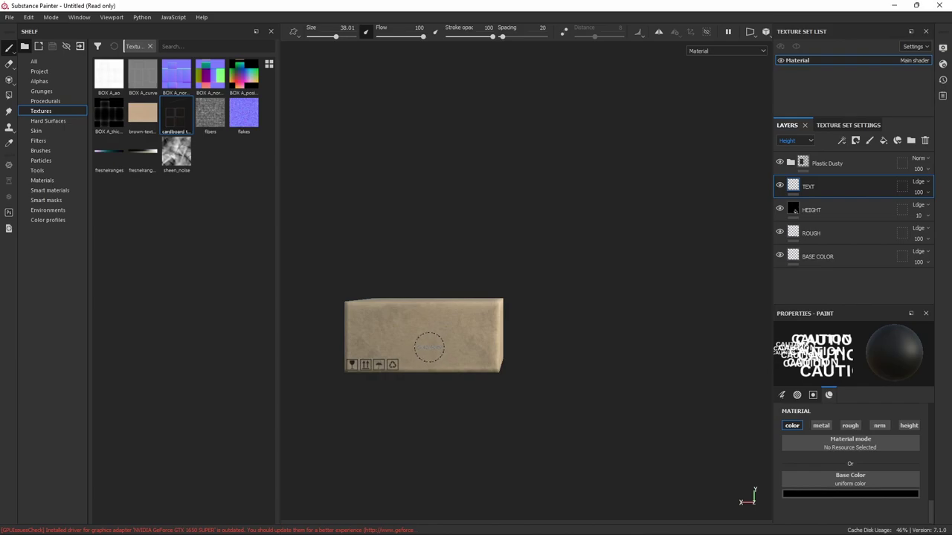
middle_click_drag(429, 340, 546, 330, "alt")
scroll(521, 332, "up", 2)
scroll(506, 327, "up", 4)
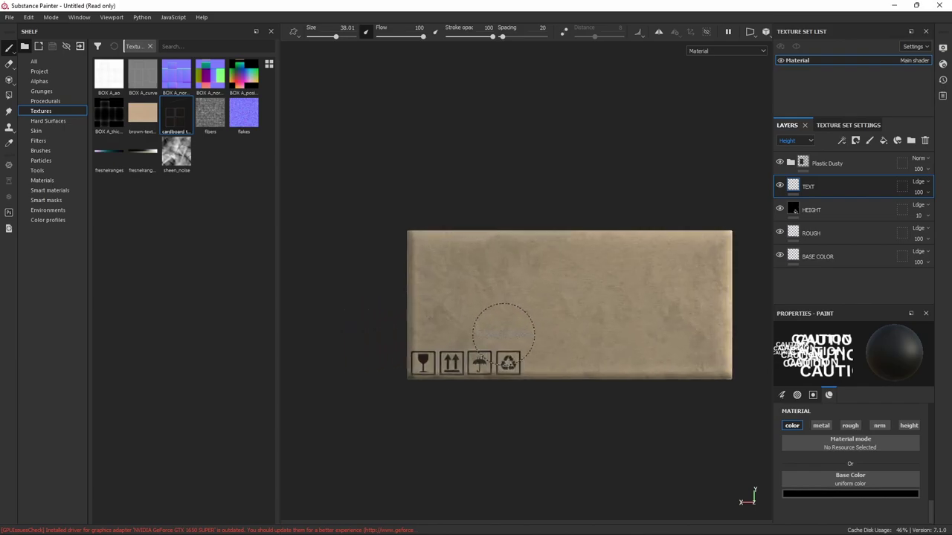
scroll(499, 339, "up", 5)
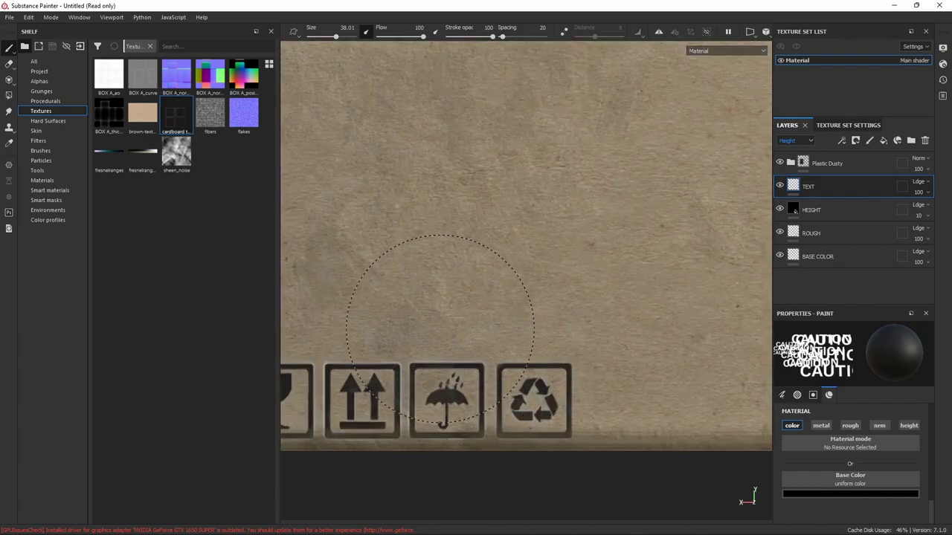
middle_click_drag(438, 328, 554, 328, "alt")
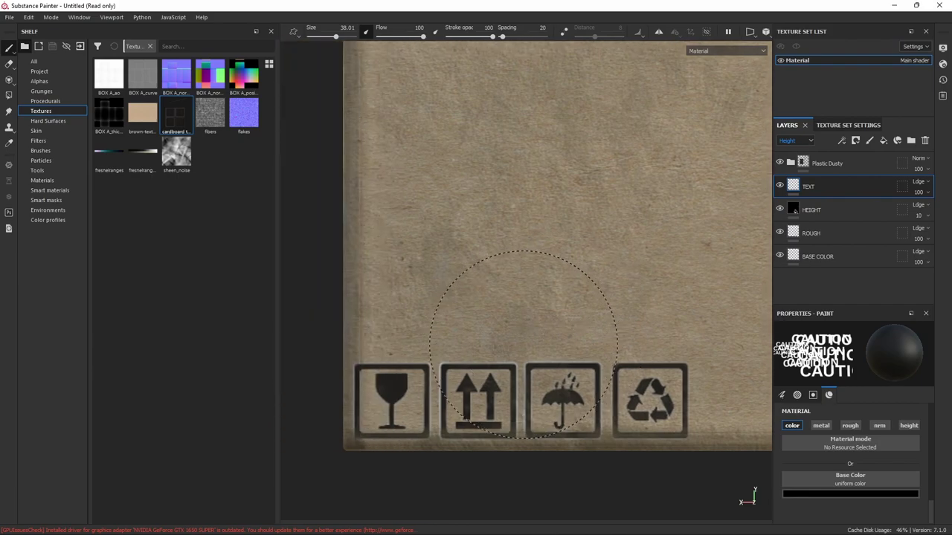
right_click_drag(523, 344, 514, 341, "ctrl")
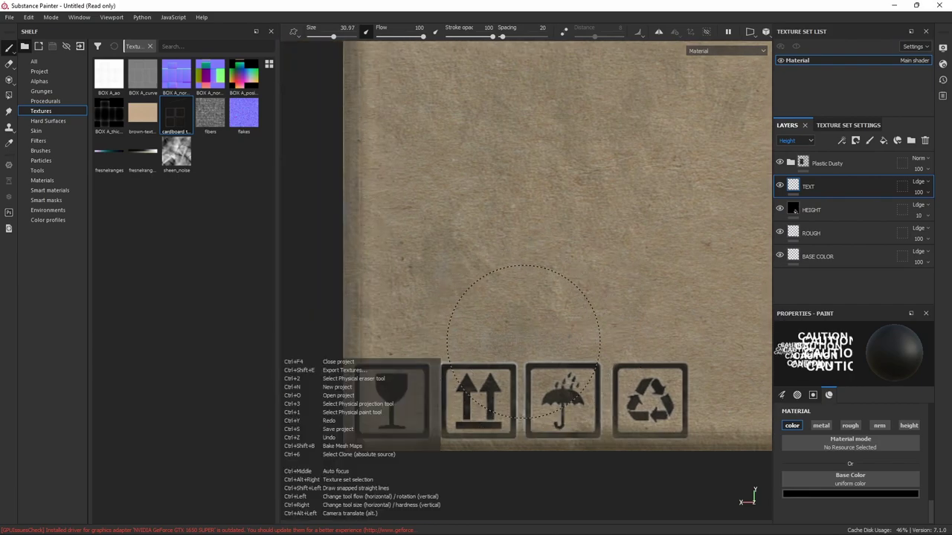
left_click(519, 343)
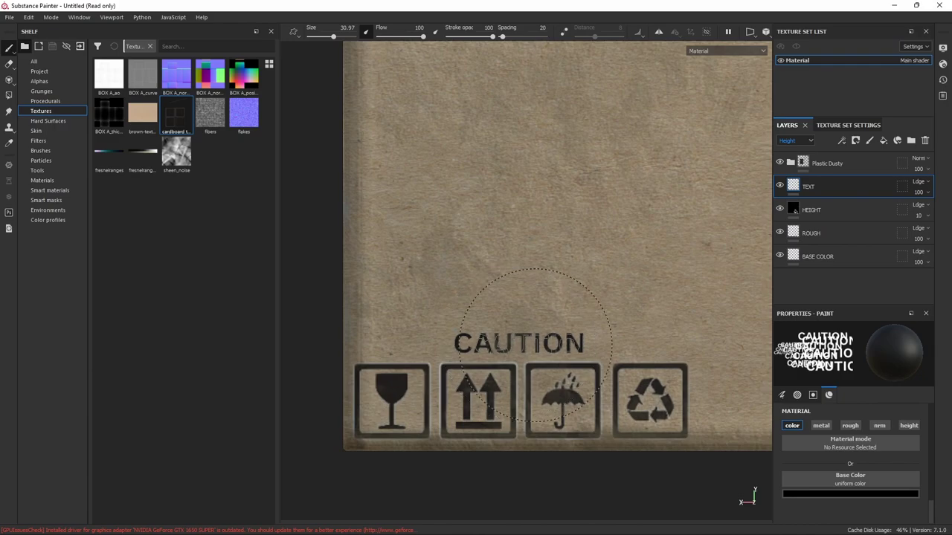
right_click_drag(572, 352, 524, 386, "ctrl")
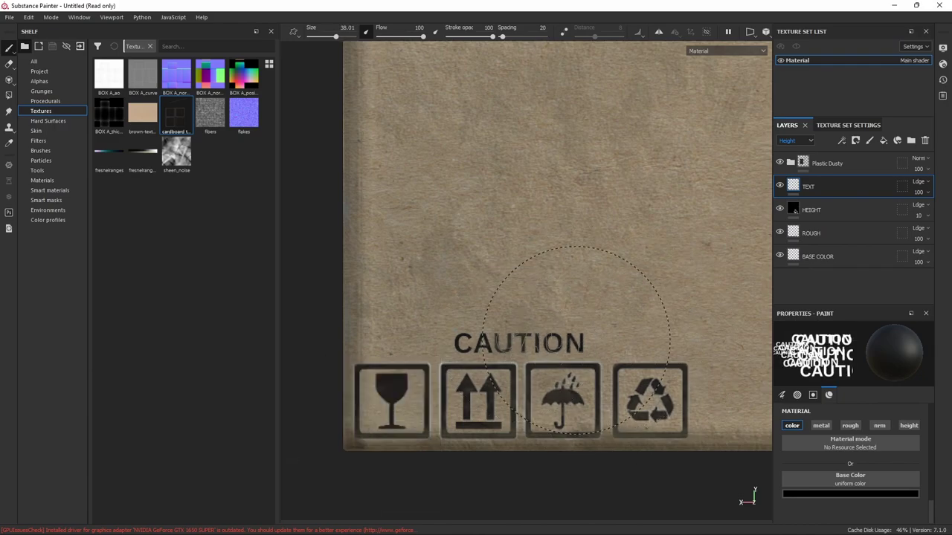
Step: Switch the brush alpha to Barcode and stamp a black barcode near the face's top-right corner
scroll(848, 446, "up", 3)
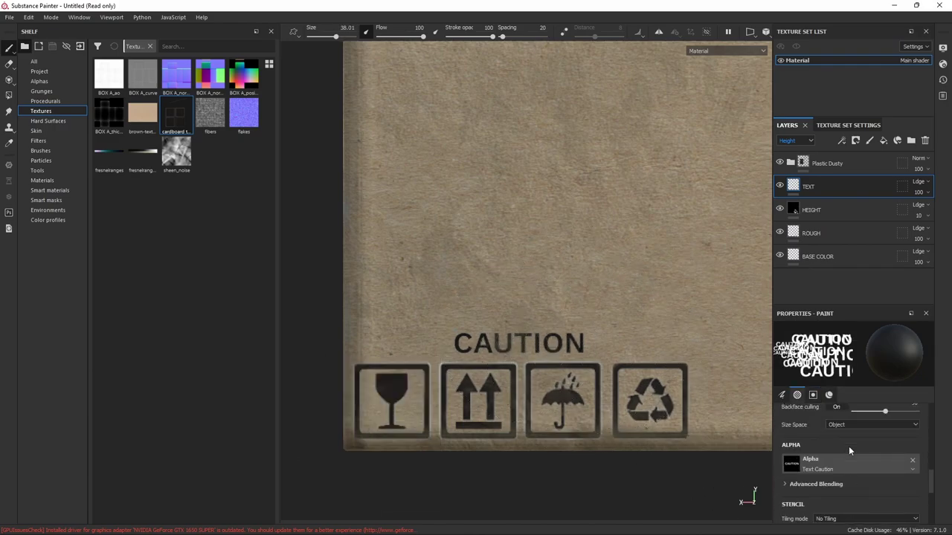
left_click(828, 458)
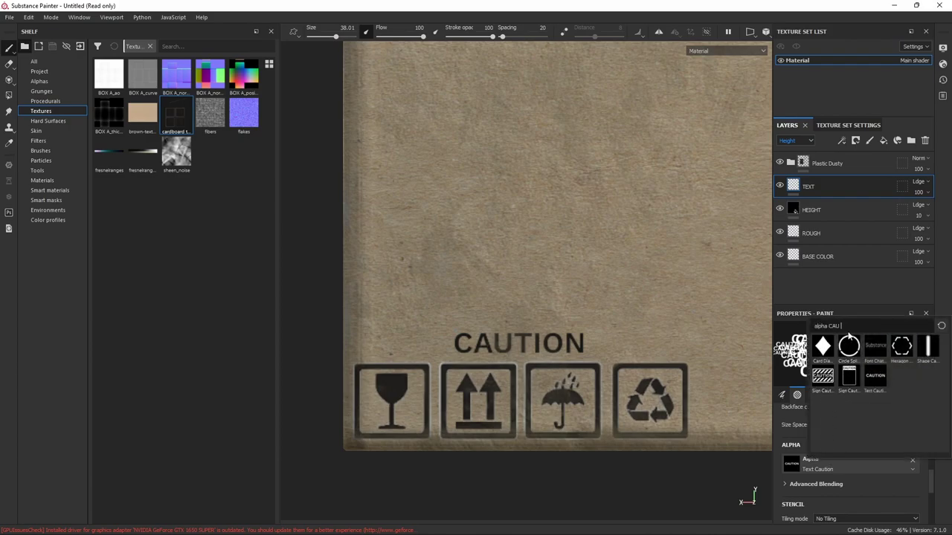
key("BackSpace")
key("BackSpace")
key("BackSpace")
scroll(848, 357, "down", 3)
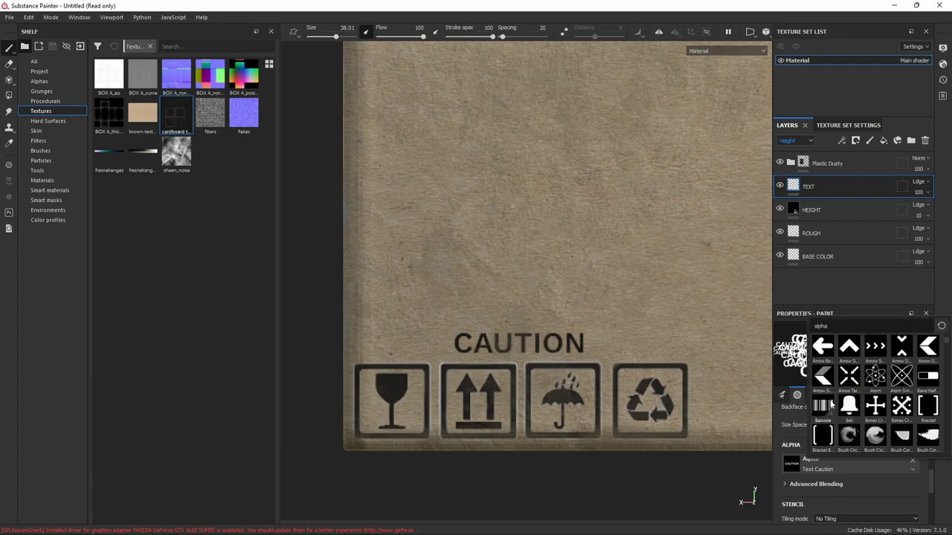
left_click(848, 371)
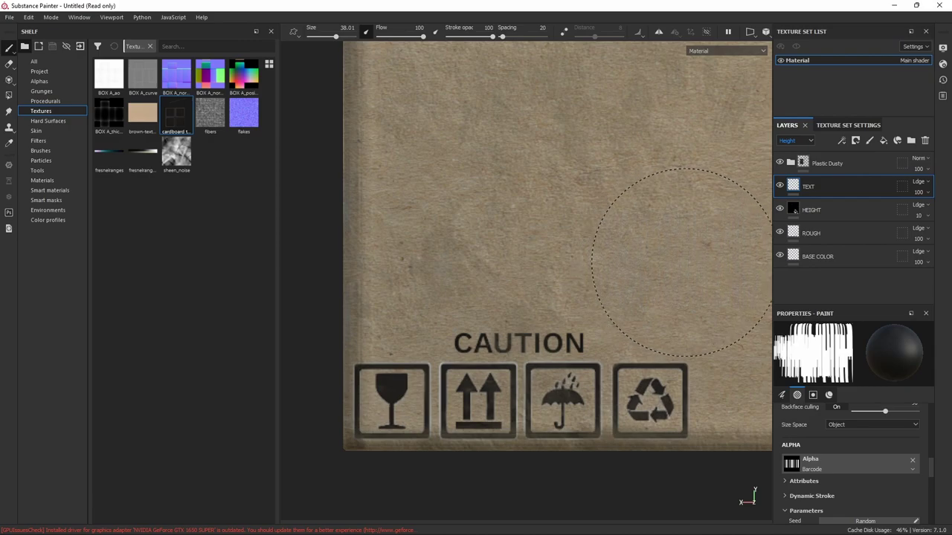
middle_click_drag(683, 249, 287, 351)
middle_click_drag(562, 282, 424, 303)
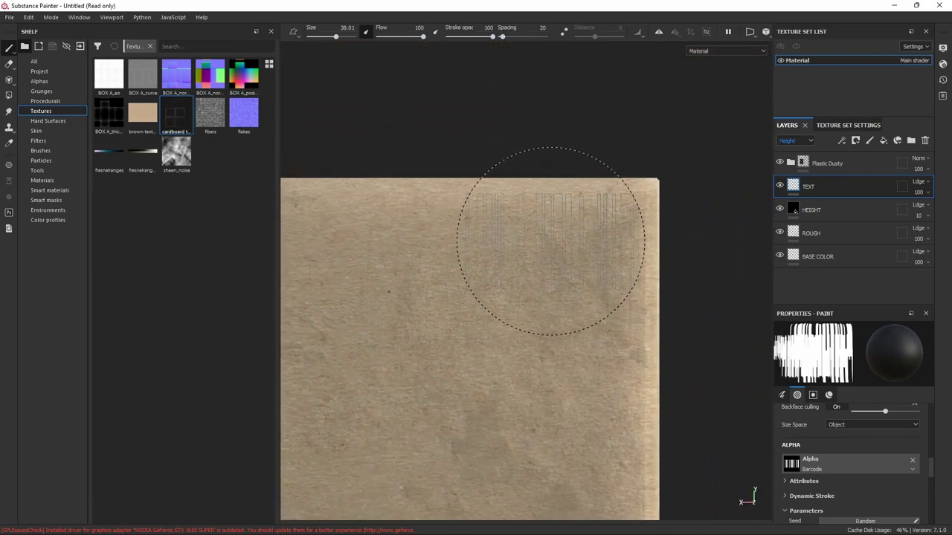
left_click(551, 240)
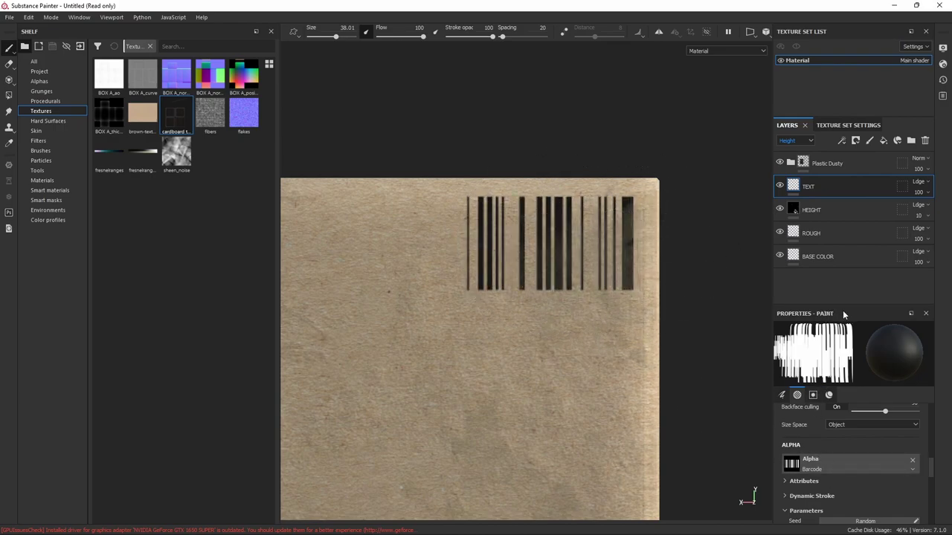
Step: Switch the brush alpha to Font Chathura and change its text to 48DT5PD22W
left_click(820, 460)
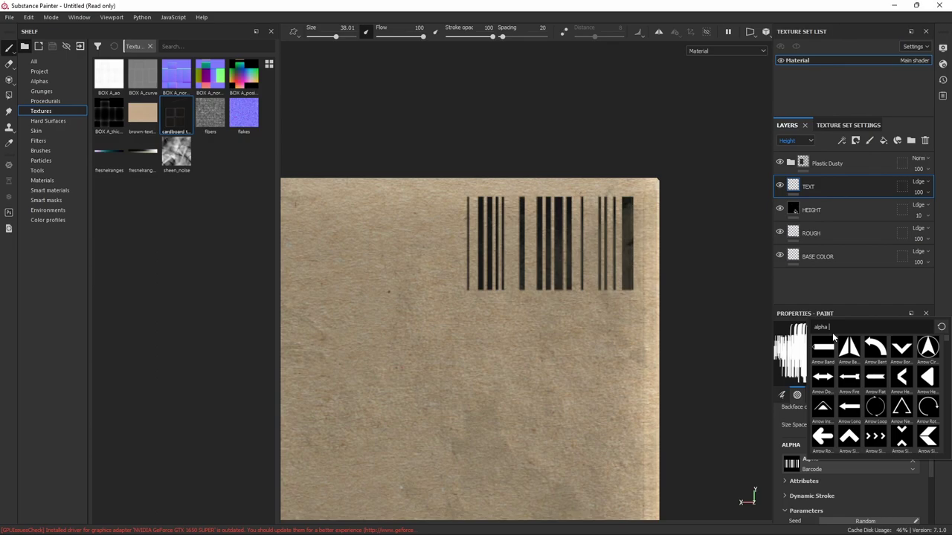
type("FONT")
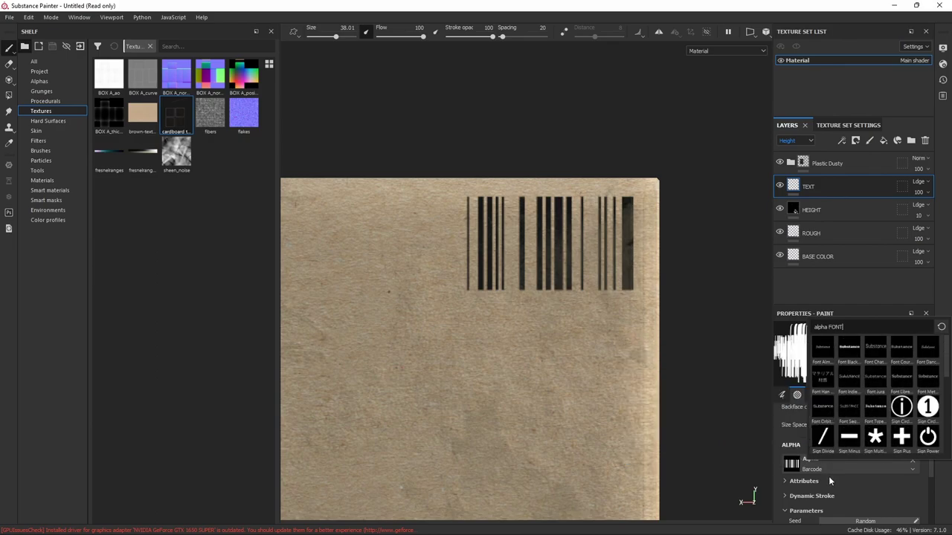
left_click(880, 356)
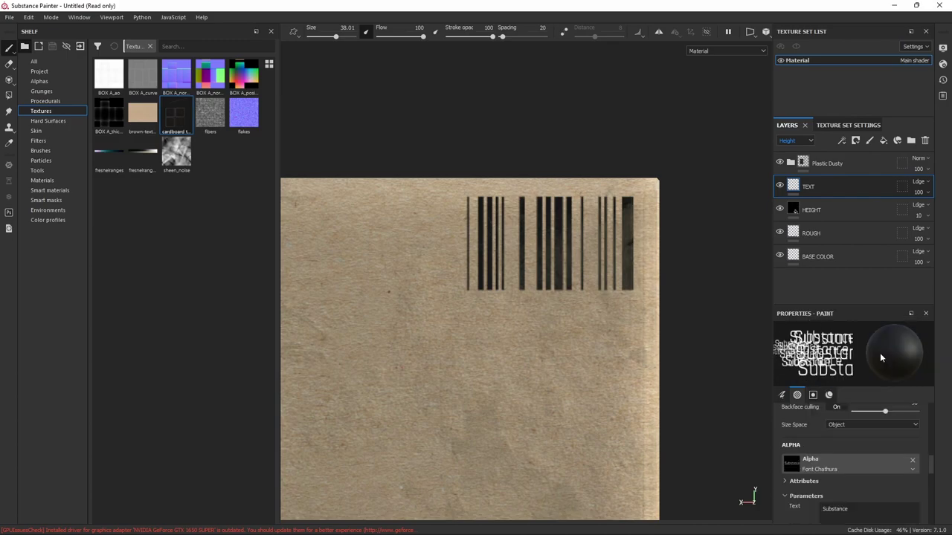
scroll(841, 489, "down", 1)
double_click(850, 485)
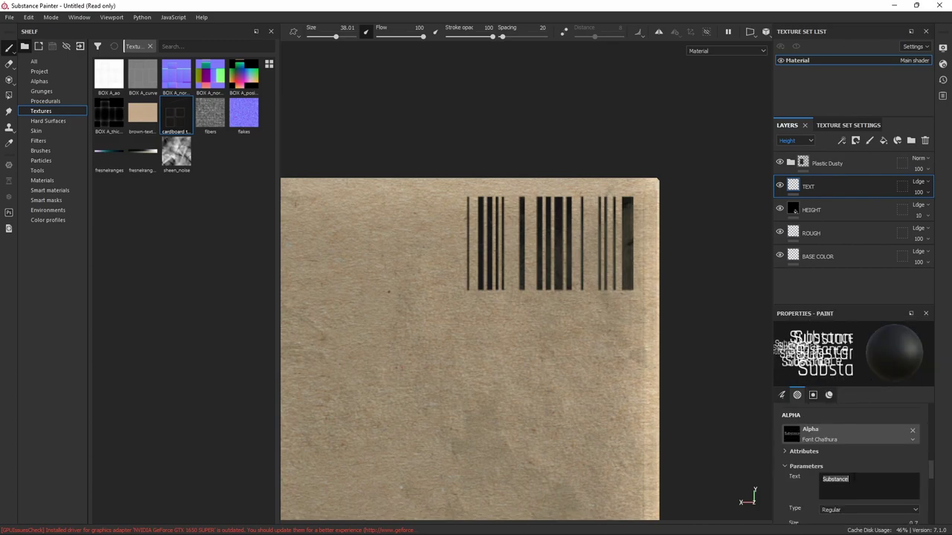
type("48")
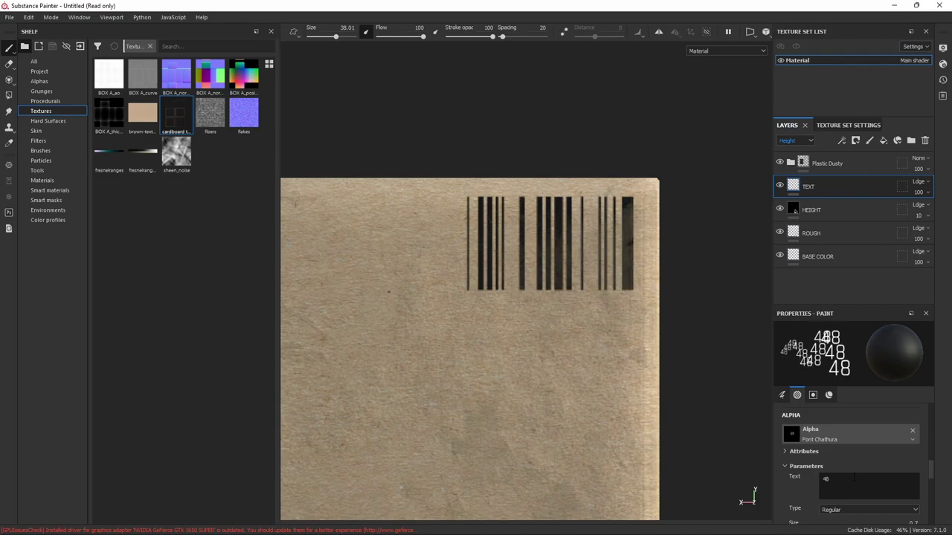
type("D")
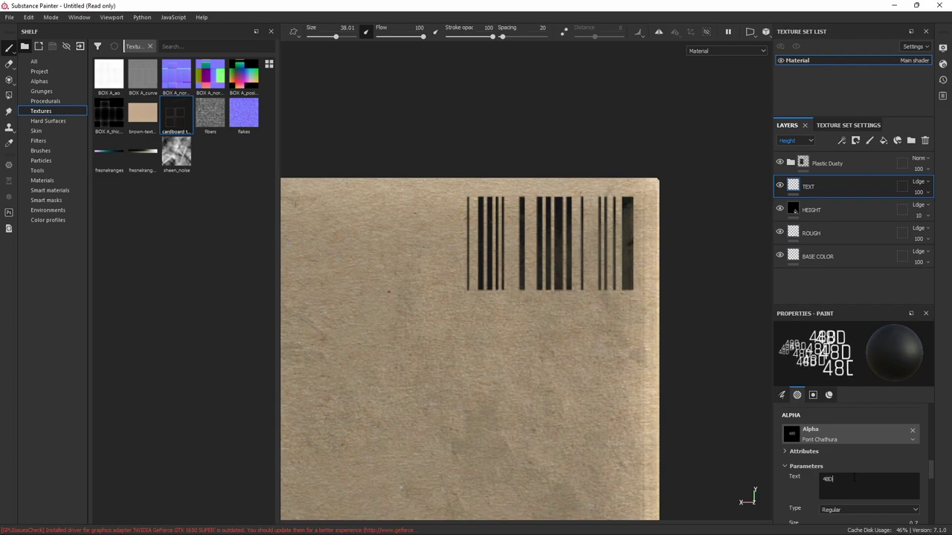
type("TS")
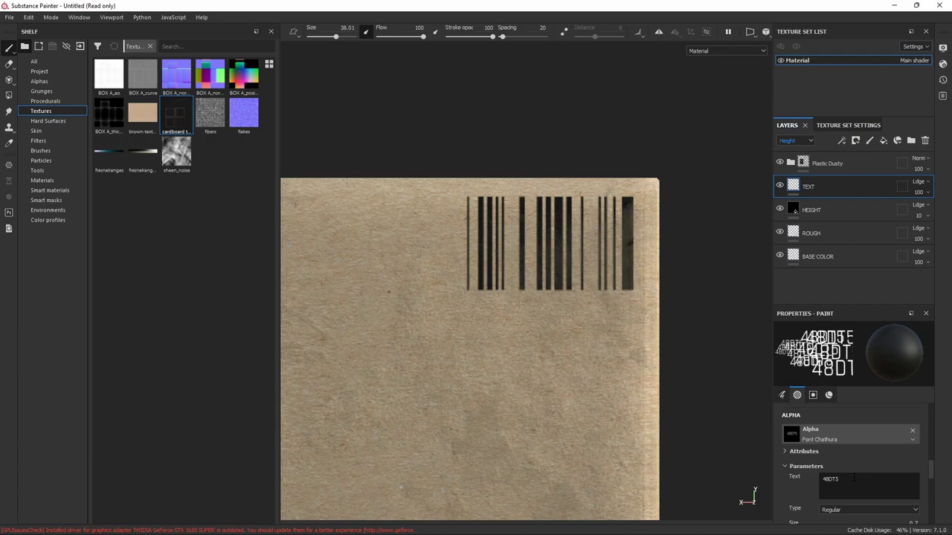
type("PD2")
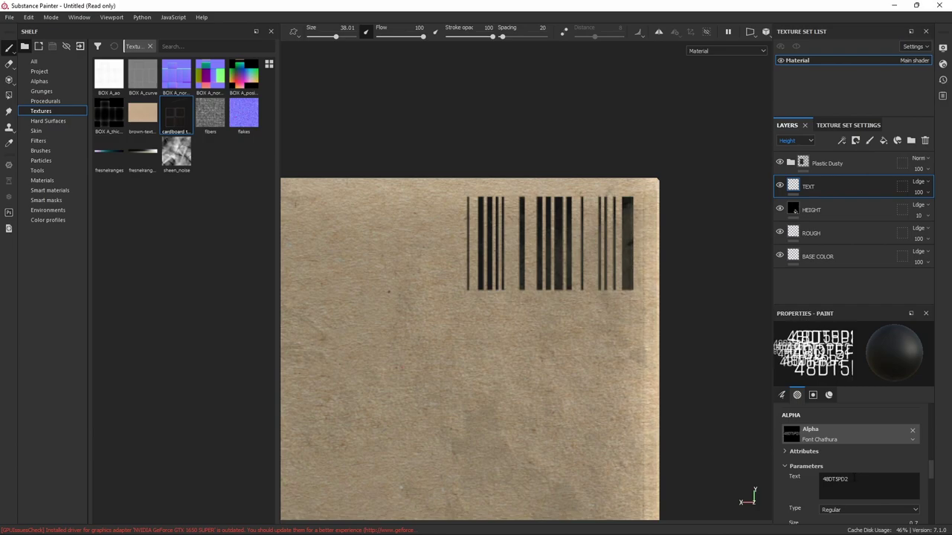
type("2")
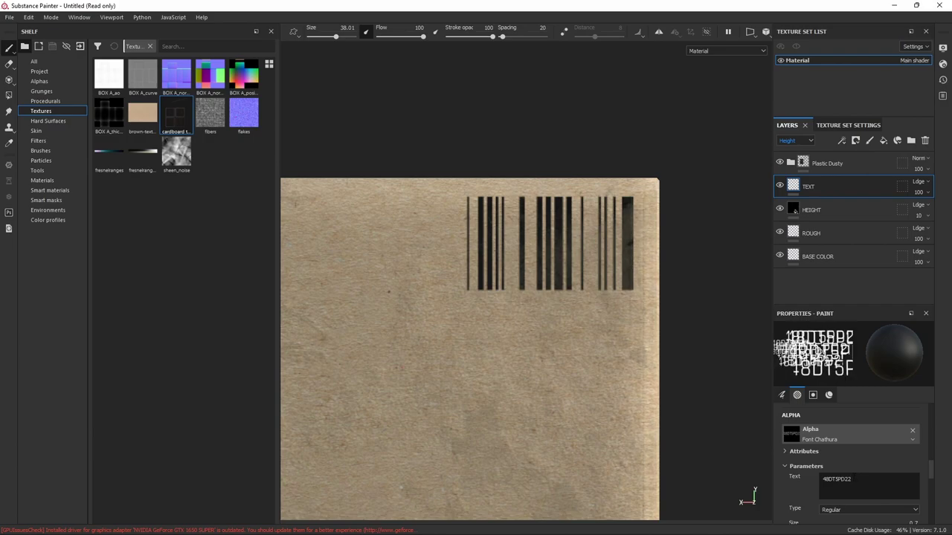
type("W")
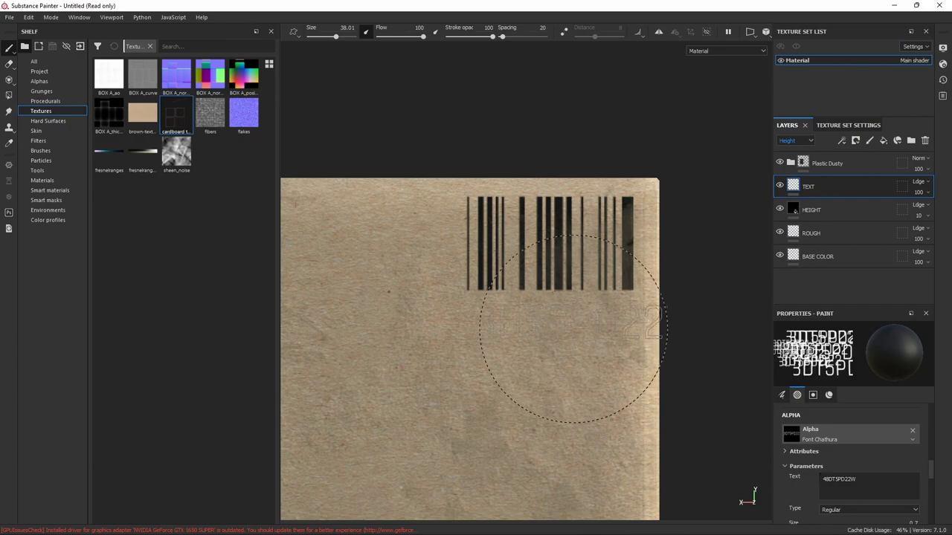
Step: Review the font alpha's Size and Alignment settings, leaving the size at 0.33
scroll(870, 464, "down", 2)
scroll(857, 448, "down", 2)
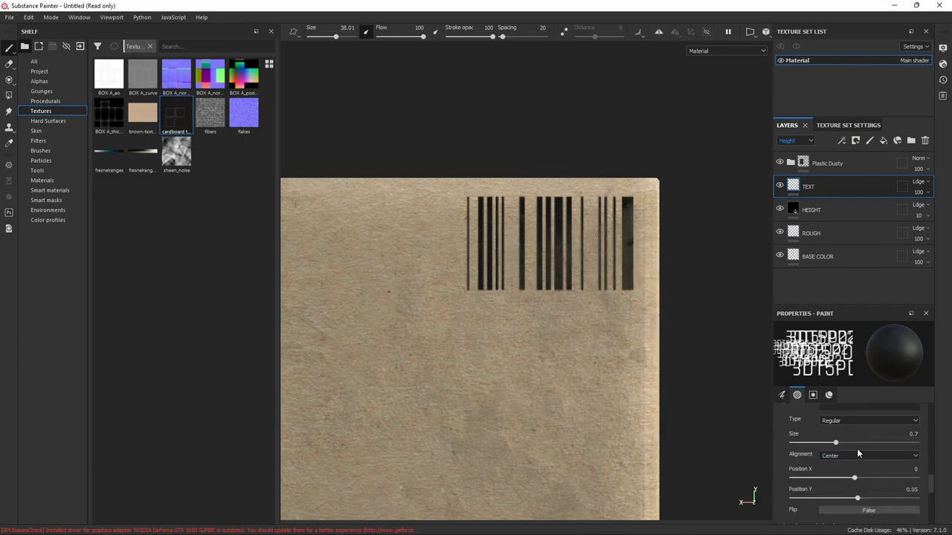
scroll(857, 448, "down", 2)
scroll(857, 448, "down", 2)
scroll(855, 451, "down", 2)
scroll(856, 451, "down", 1)
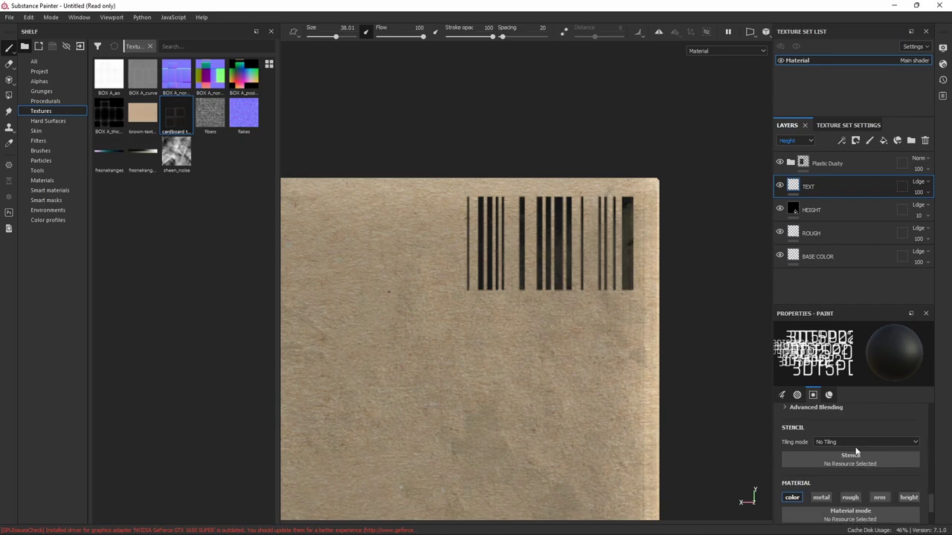
scroll(848, 449, "up", 3)
scroll(844, 450, "up", 2)
scroll(843, 450, "up", 2)
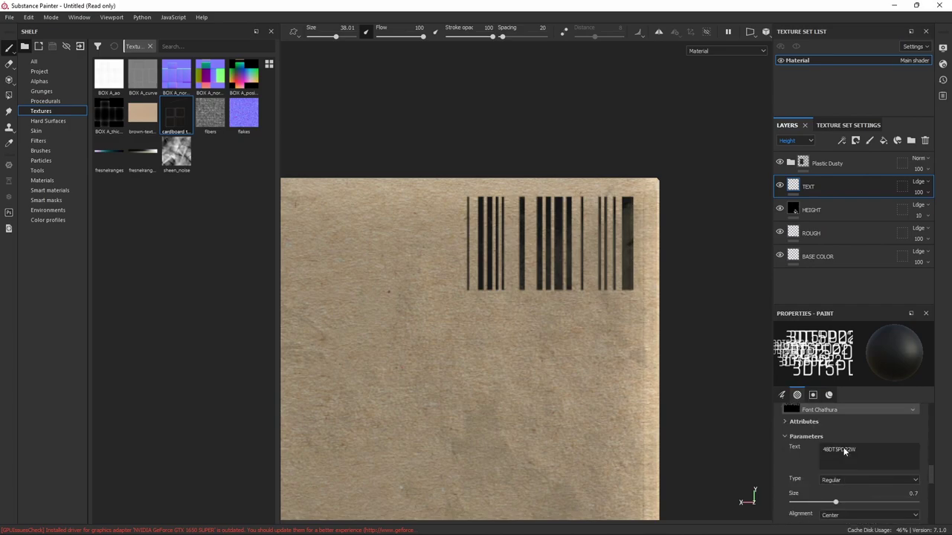
left_click_drag(835, 502, 812, 503)
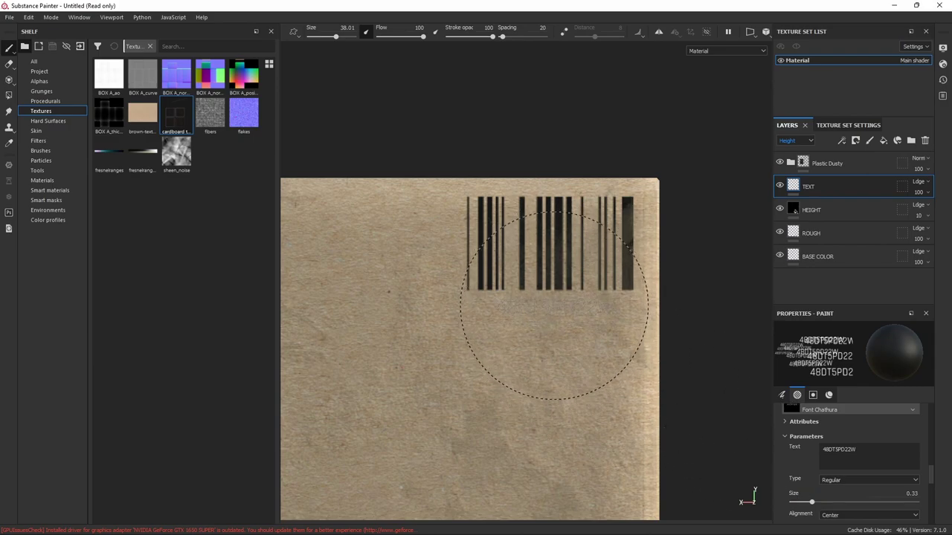
Step: Enlarge the brush and stamp 48DT5PD22W below the barcode on the TEXT layer
right_click_drag(553, 303, 549, 301, "ctrl")
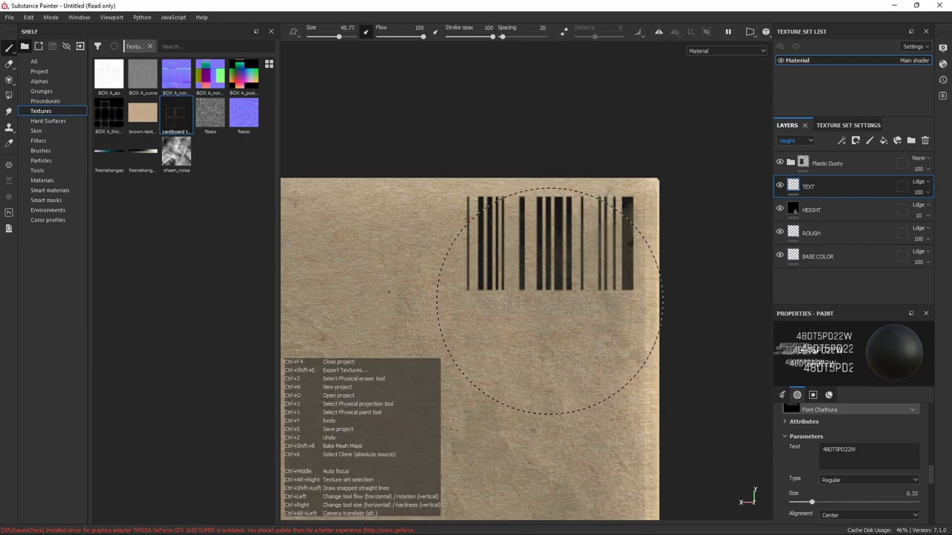
left_click(550, 302)
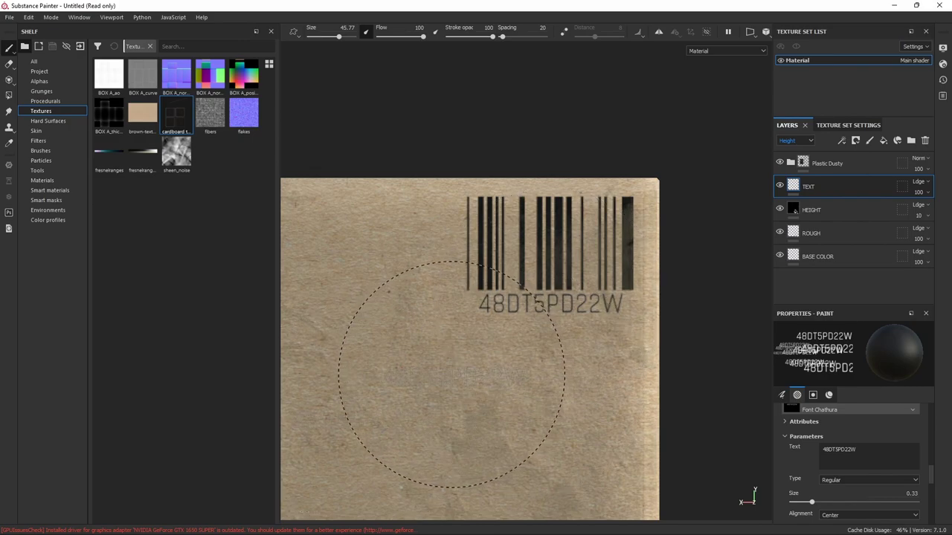
scroll(446, 375, "down", 1)
scroll(431, 376, "down", 1)
scroll(416, 376, "down", 1)
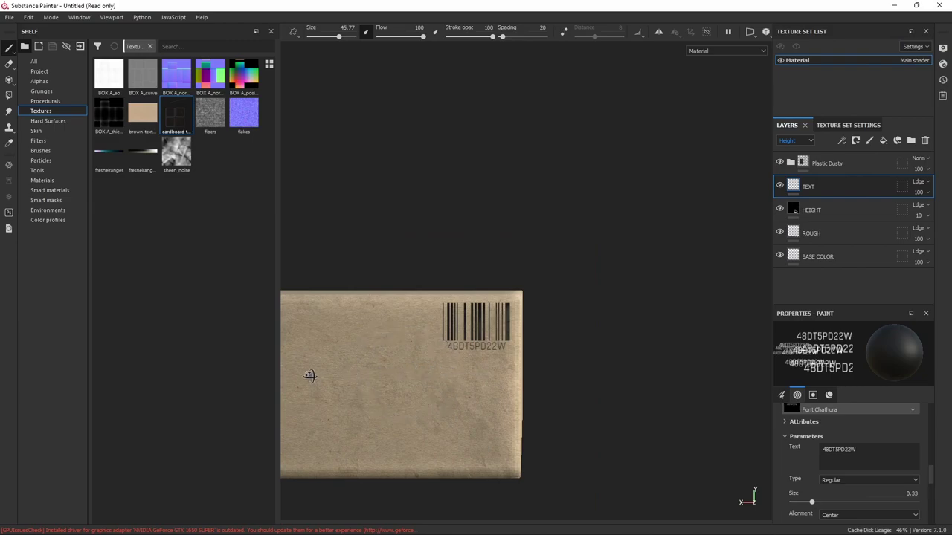
left_click_drag(472, 376, 361, 340, "alt")
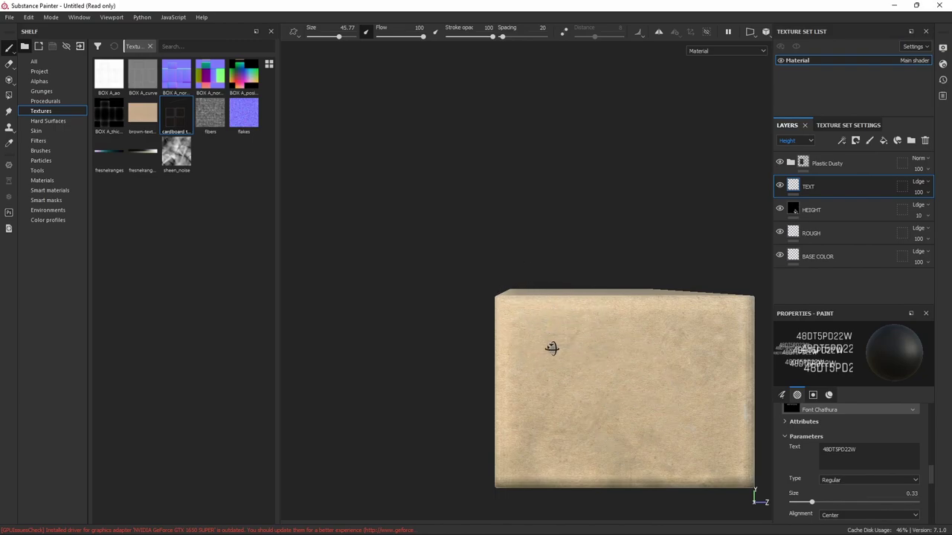
left_click_drag(548, 344, 563, 404, "alt")
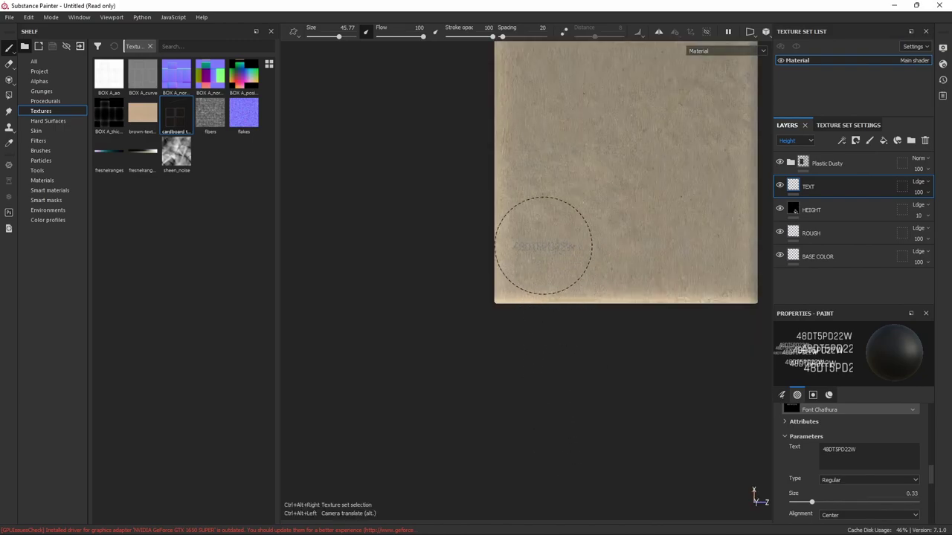
mouse_move(543, 246)
left_mouse_down("alt")
mouse_move(505, 326)
mouse_move(637, 329)
left_mouse_up("alt")
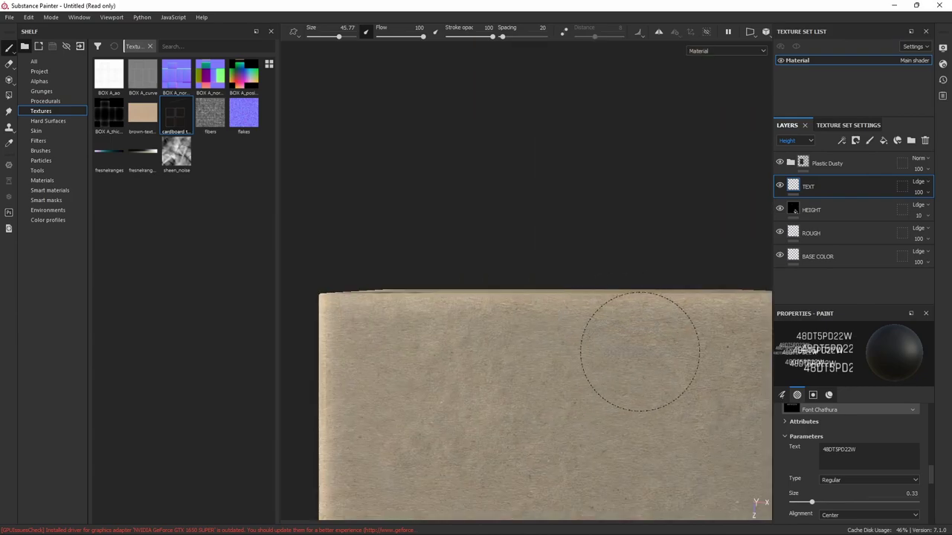
scroll(637, 342, "down", 5)
middle_click_drag(638, 361, 550, 283, "alt")
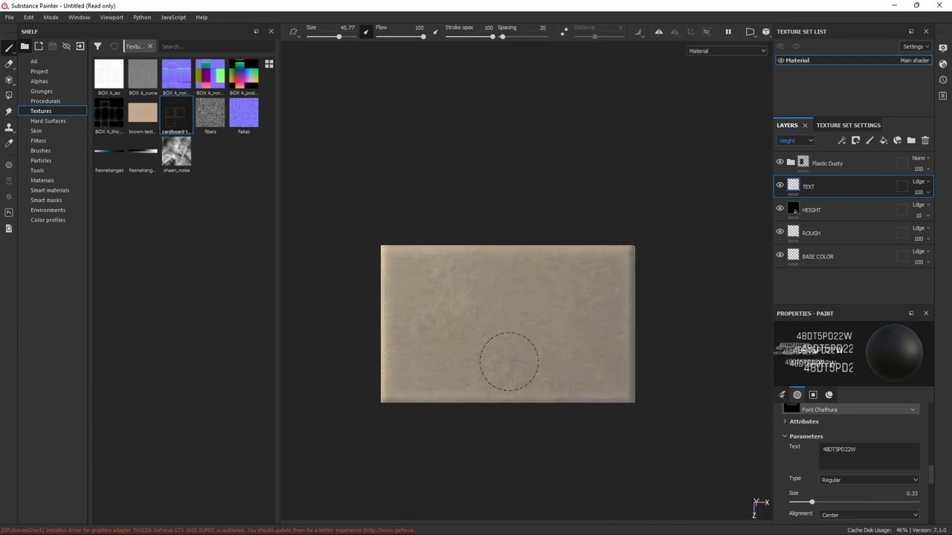
mouse_move(510, 350)
left_mouse_down("alt")
mouse_move(510, 273)
mouse_move(501, 298)
mouse_move(565, 328)
mouse_move(570, 343)
left_mouse_up("alt")
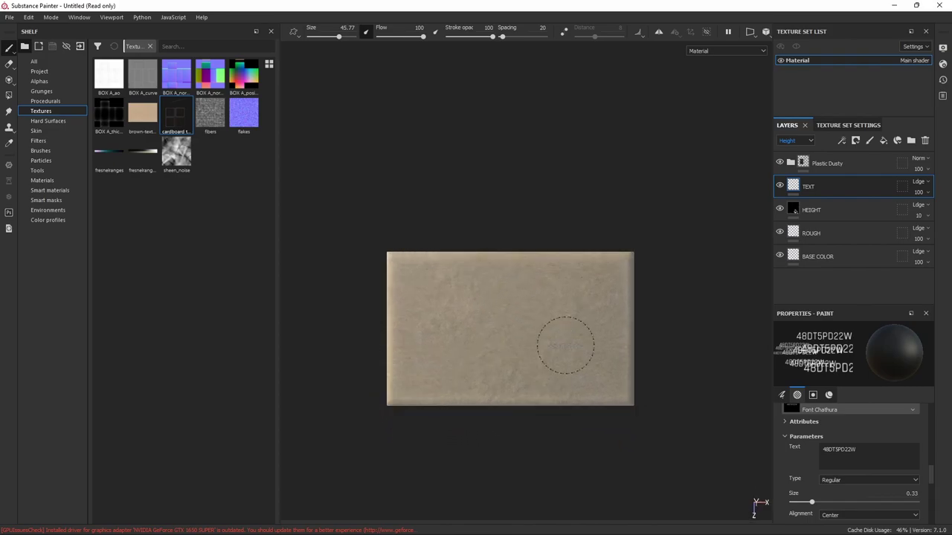
scroll(609, 395, "up", 1)
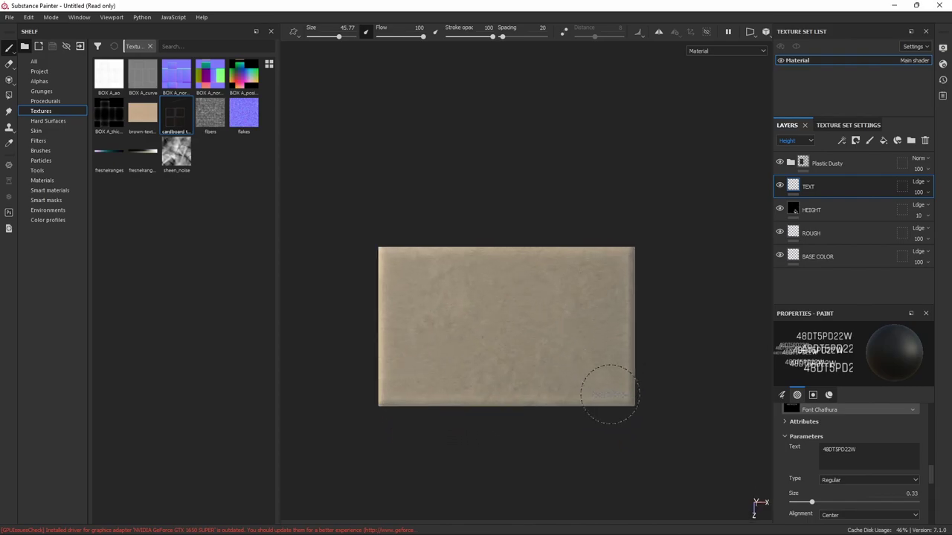
scroll(610, 394, "up", 2)
scroll(610, 394, "up", 1)
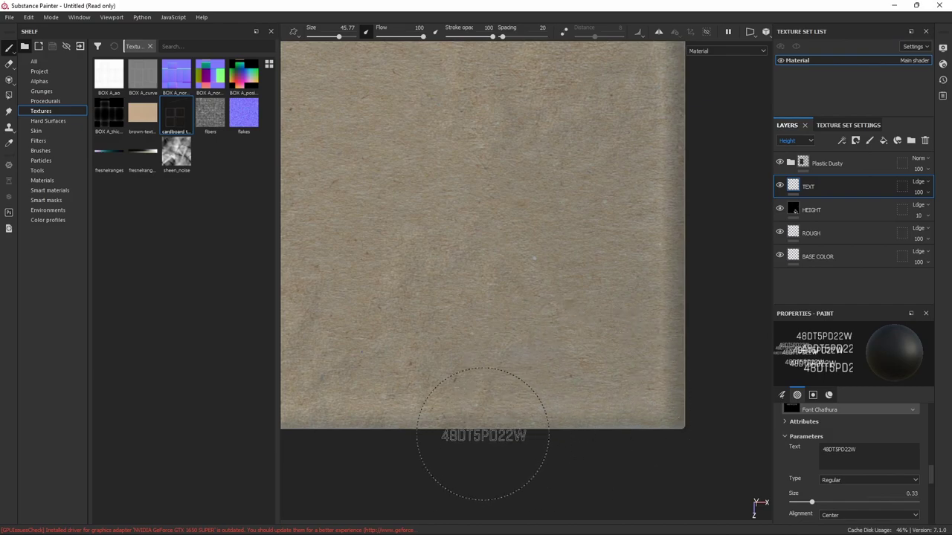
scroll(462, 414, "down", 1)
scroll(462, 414, "down", 2)
scroll(484, 409, "down", 1)
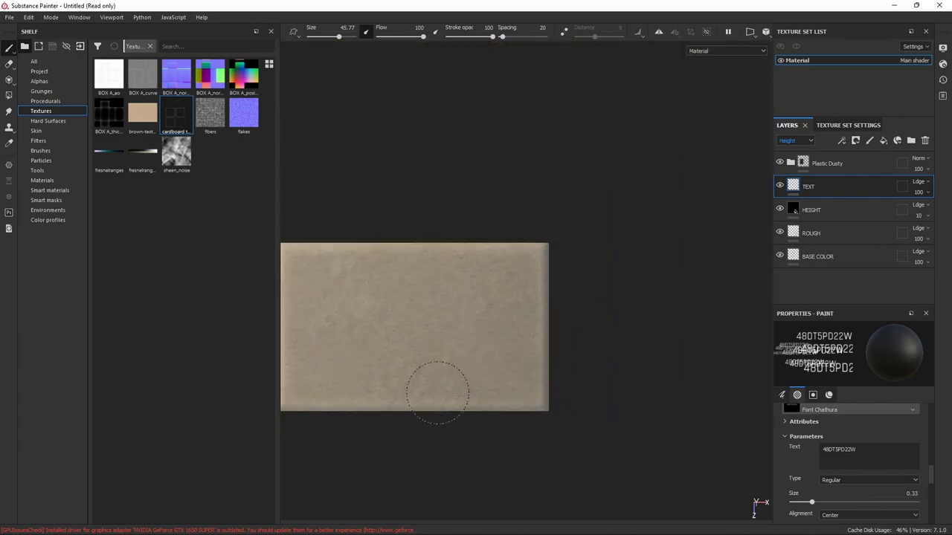
scroll(436, 393, "down", 1)
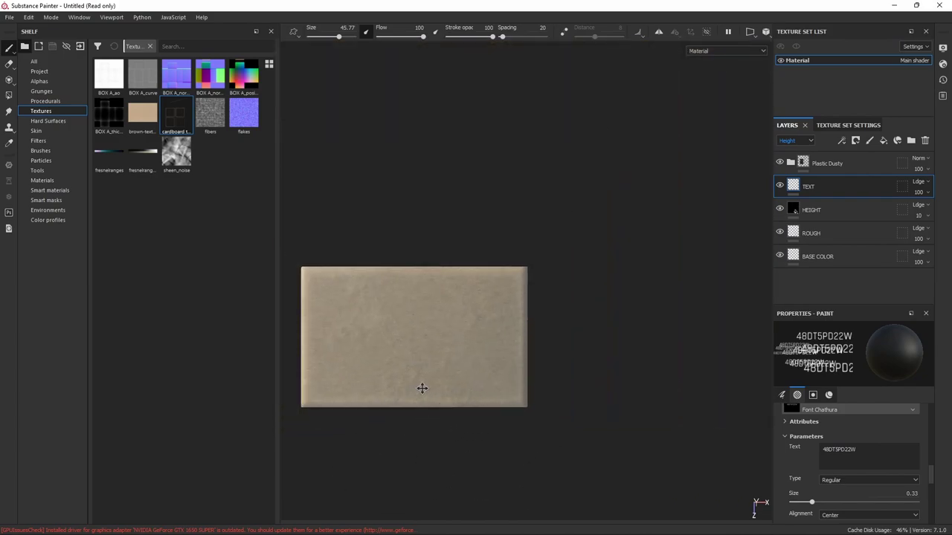
mouse_move(421, 389)
left_mouse_down("alt")
mouse_move(510, 342)
mouse_move(498, 333)
mouse_move(550, 263)
mouse_move(493, 283)
mouse_move(510, 409)
left_mouse_up("alt")
mouse_move(520, 231)
left_mouse_down("alt")
mouse_move(521, 362)
mouse_move(552, 206)
mouse_move(579, 392)
mouse_move(473, 208)
mouse_move(561, 325)
left_mouse_up("alt")
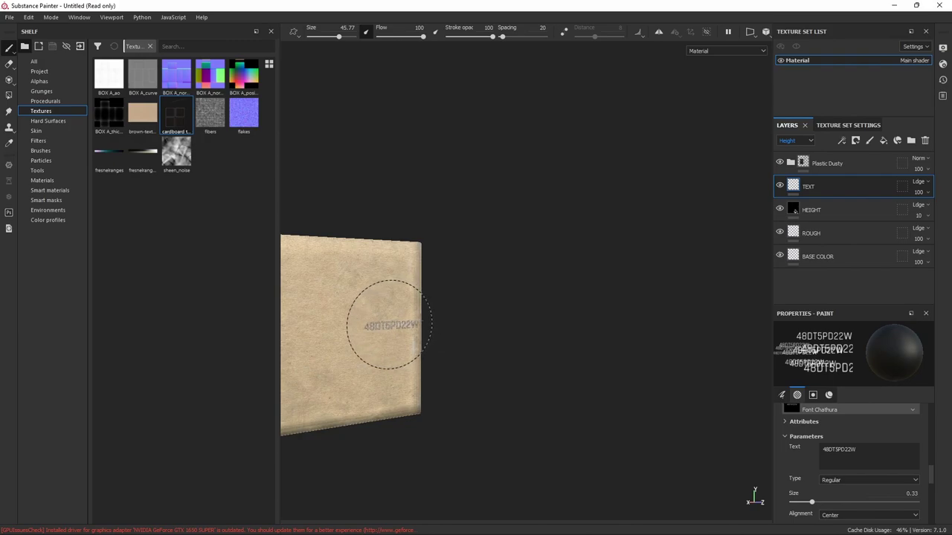
mouse_move(378, 321)
left_mouse_down("alt")
mouse_move(676, 279)
mouse_move(652, 237)
left_mouse_up("alt")
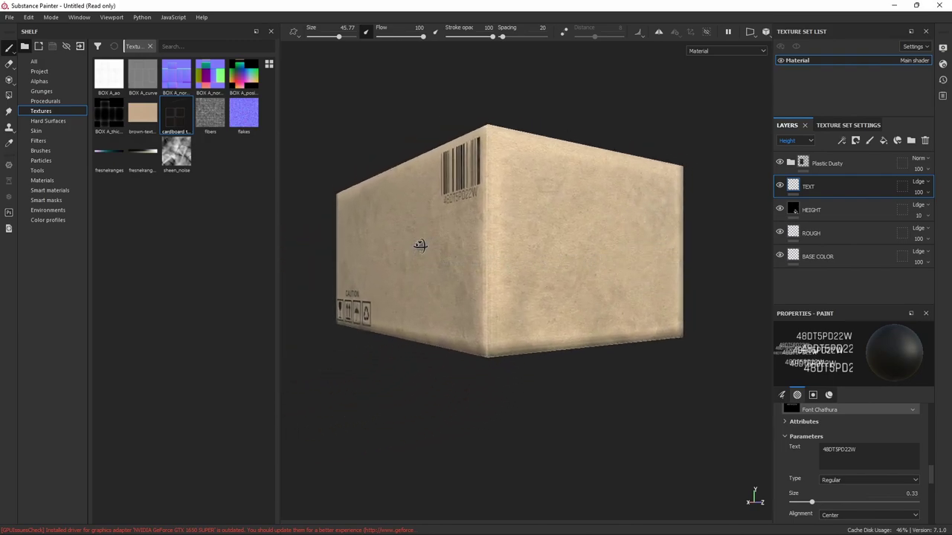
right_click_drag(652, 238, 525, 268, "alt")
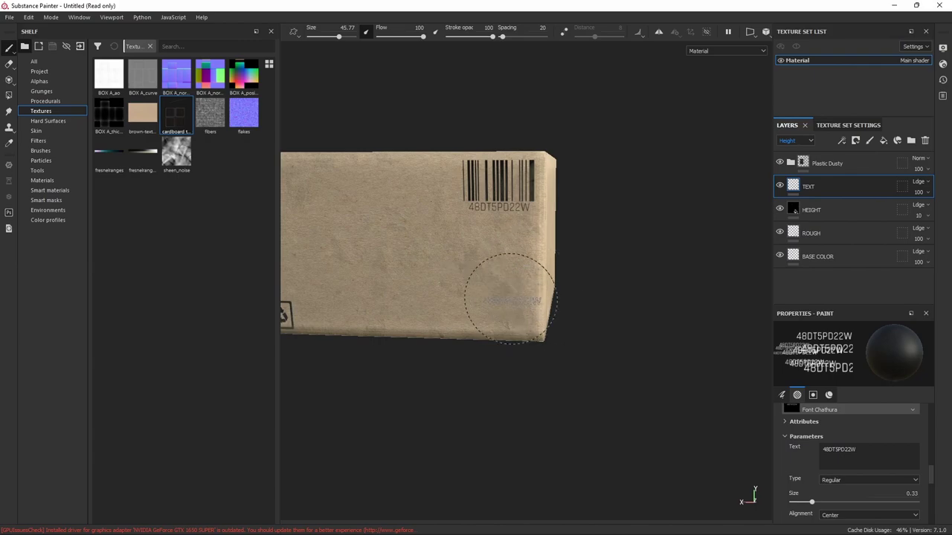
mouse_move(496, 291)
left_mouse_down("alt")
mouse_move(450, 266)
mouse_move(565, 263)
mouse_move(452, 259)
mouse_move(527, 297)
mouse_move(489, 260)
mouse_move(537, 272)
mouse_move(512, 273)
left_mouse_up("alt")
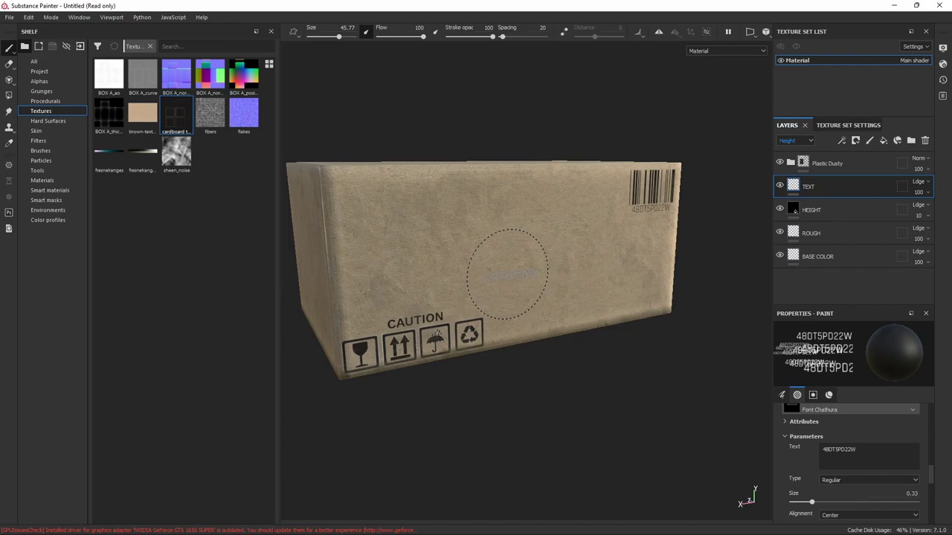
Step: Stamp '3D IDIOTS' at text size 0.53 and brush size 100 near the front face's top-left
left_click(868, 455)
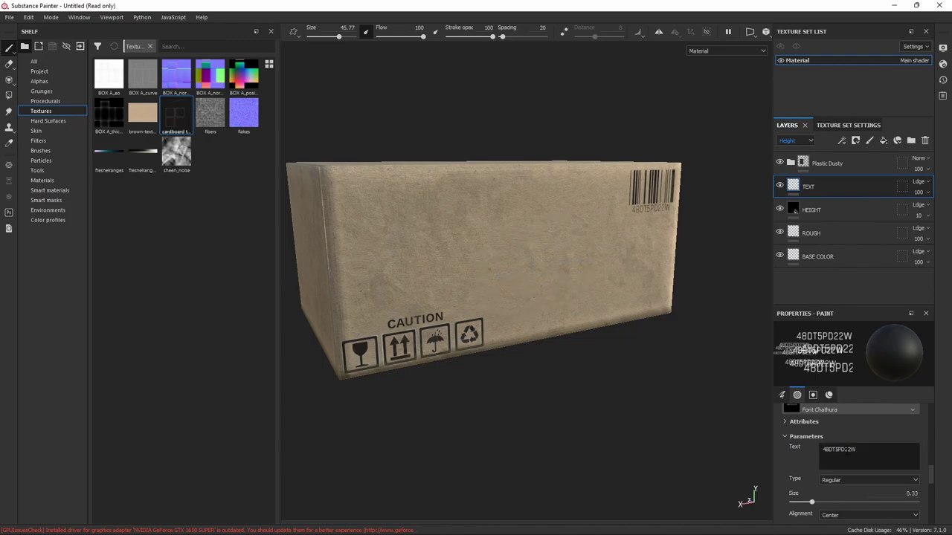
left_click_drag(857, 450, 818, 450)
type("3D ")
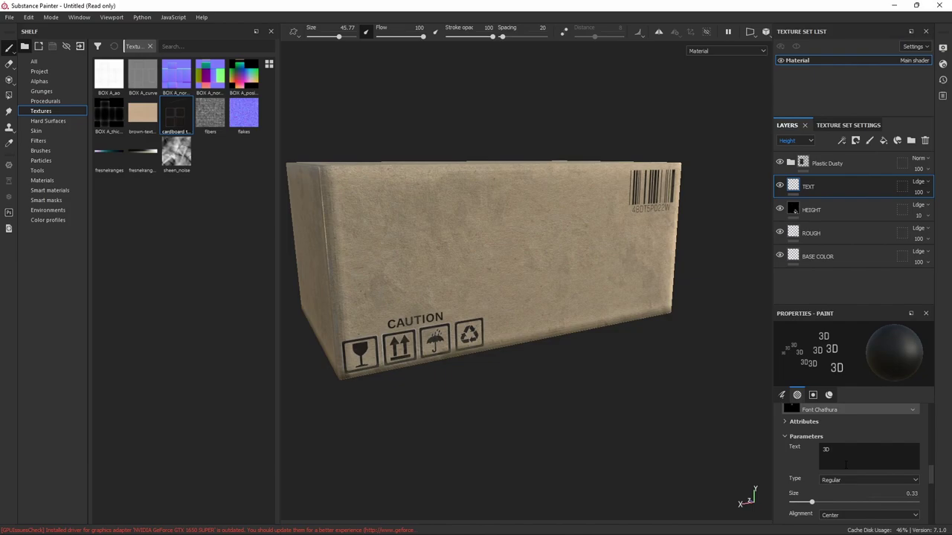
type("IDI")
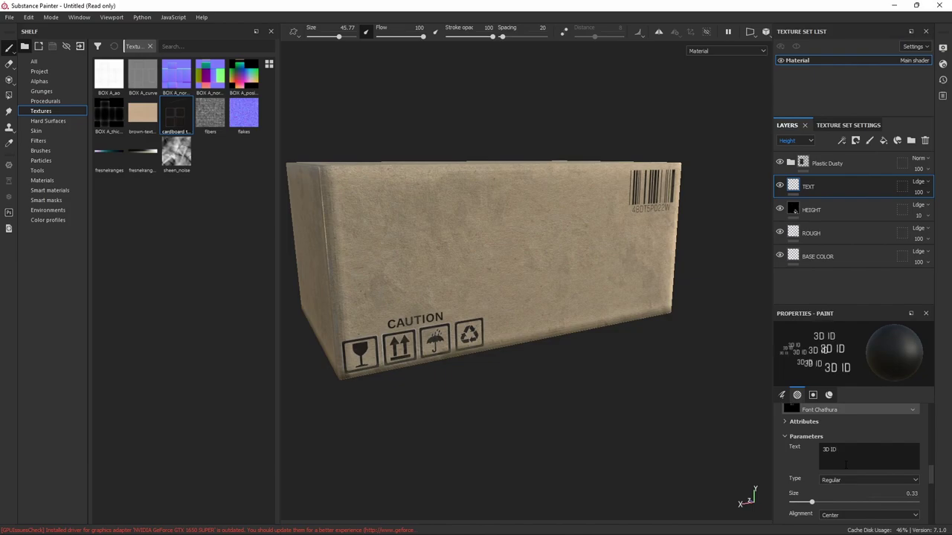
type("OTS")
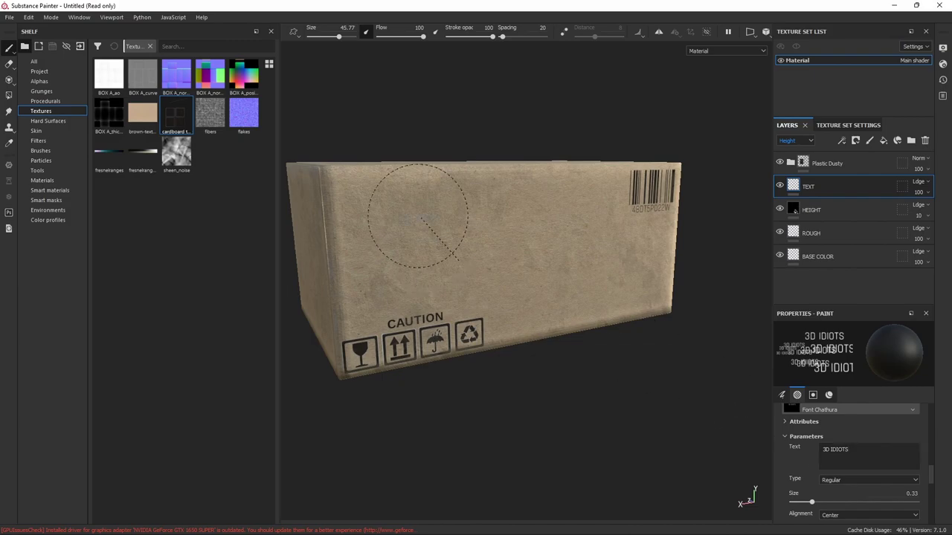
left_click_drag(418, 216, 400, 210, "alt+shift")
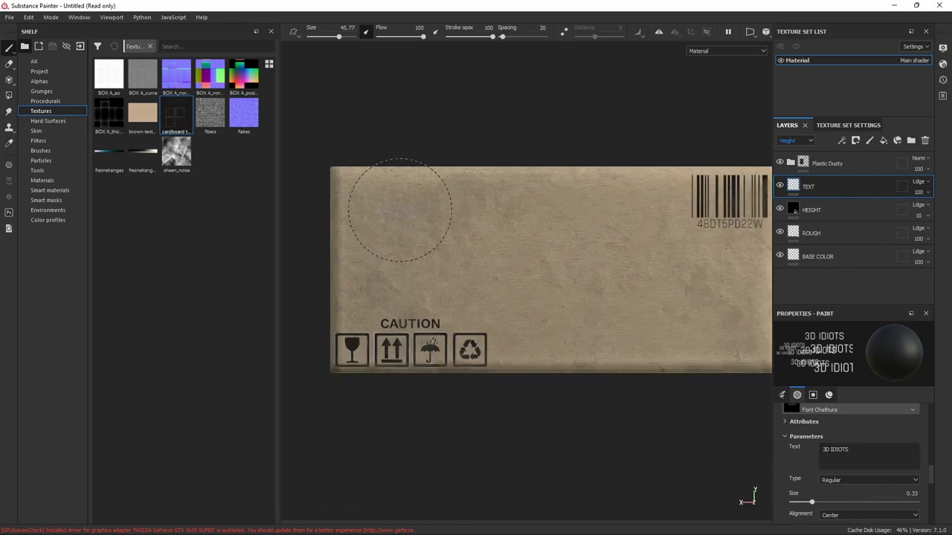
right_click_drag(399, 210, 405, 197, "ctrl")
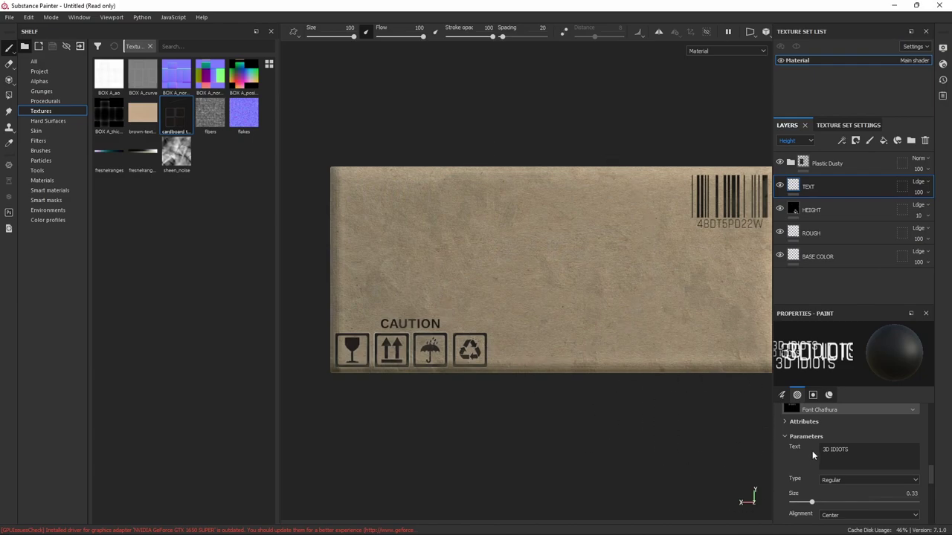
scroll(830, 483, "down", 2)
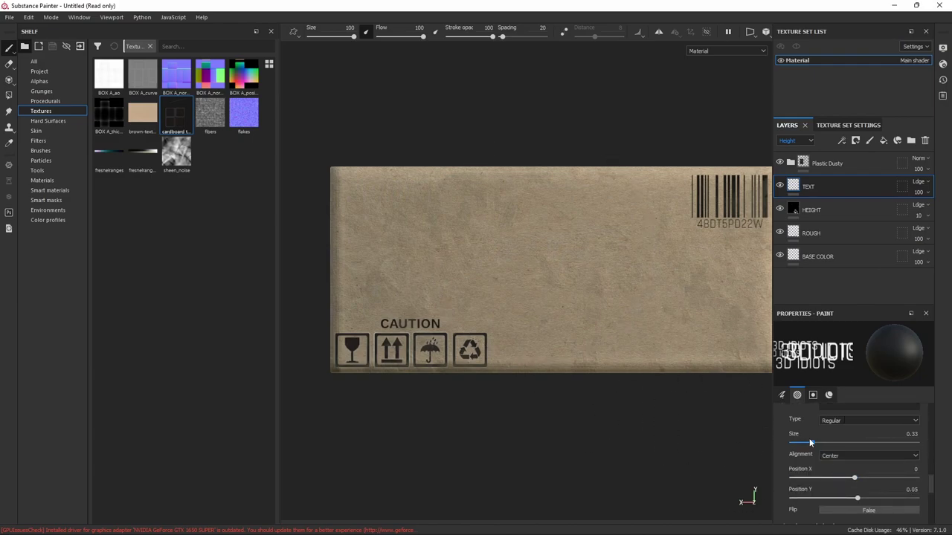
left_click_drag(811, 442, 824, 444)
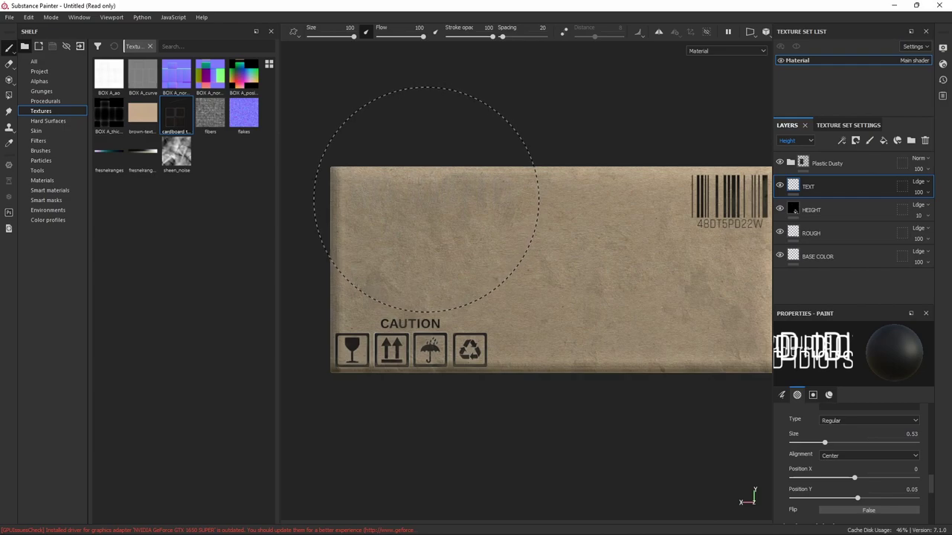
left_click(427, 193)
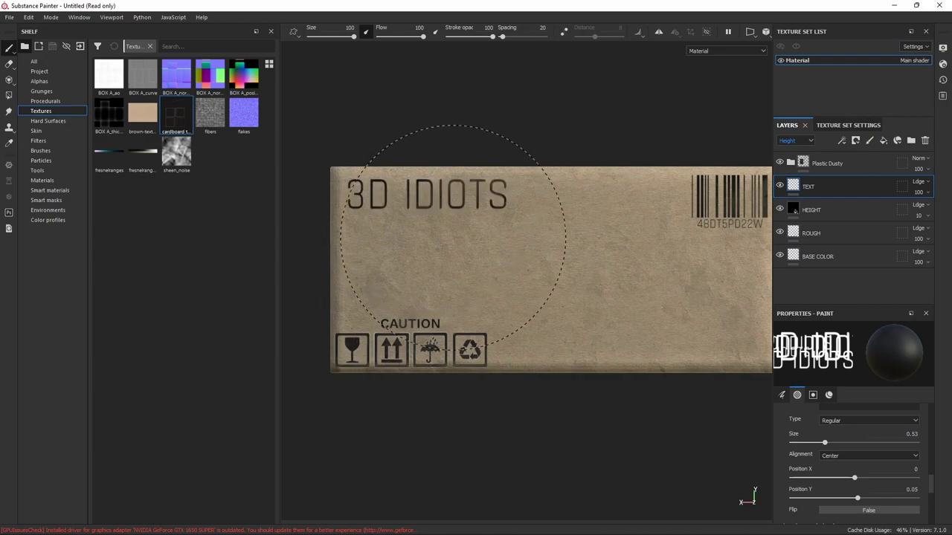
scroll(857, 423, "up", 3)
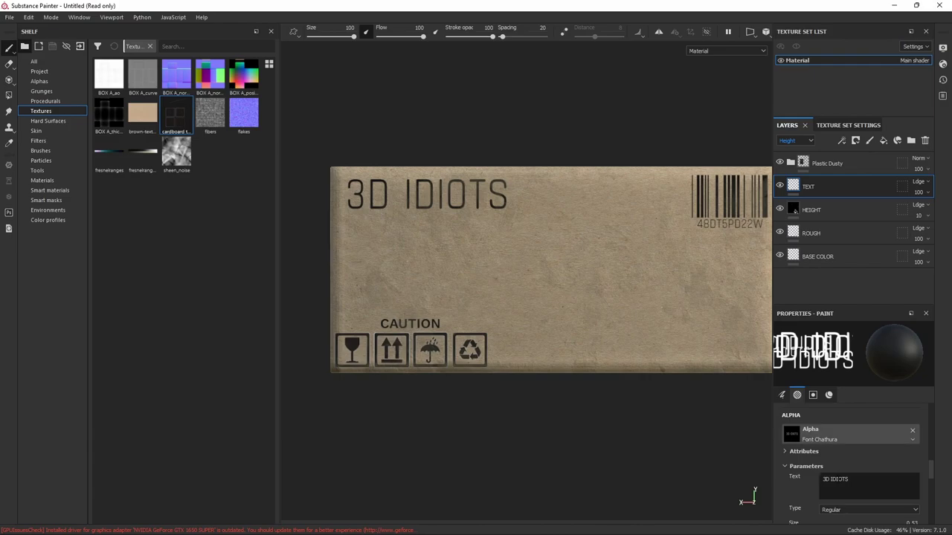
Step: Replace the stamp text with 'GAME ASSETS' at size 0.38 and stamp it directly below 3D IDIOTS
key("BackSpace")
key("BackSpace")
key("BackSpace")
key("BackSpace")
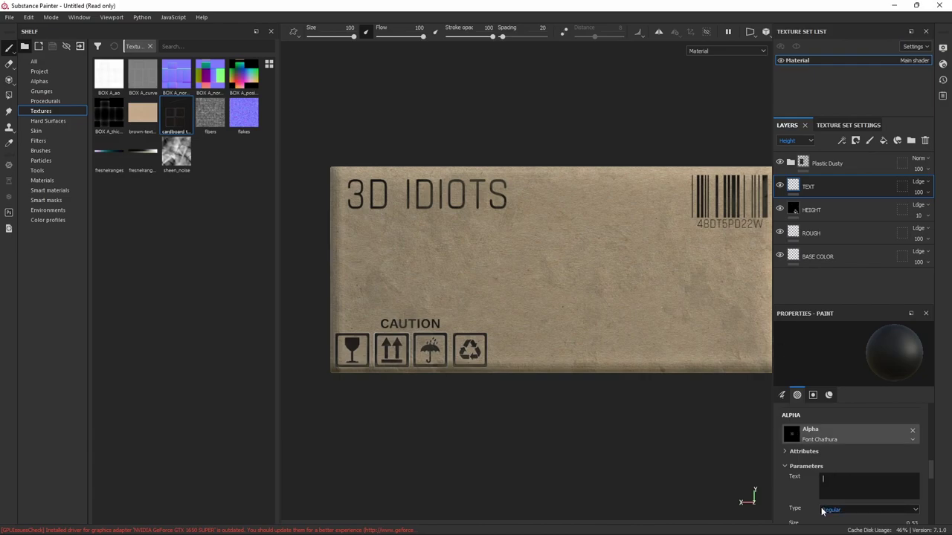
type("GAME A")
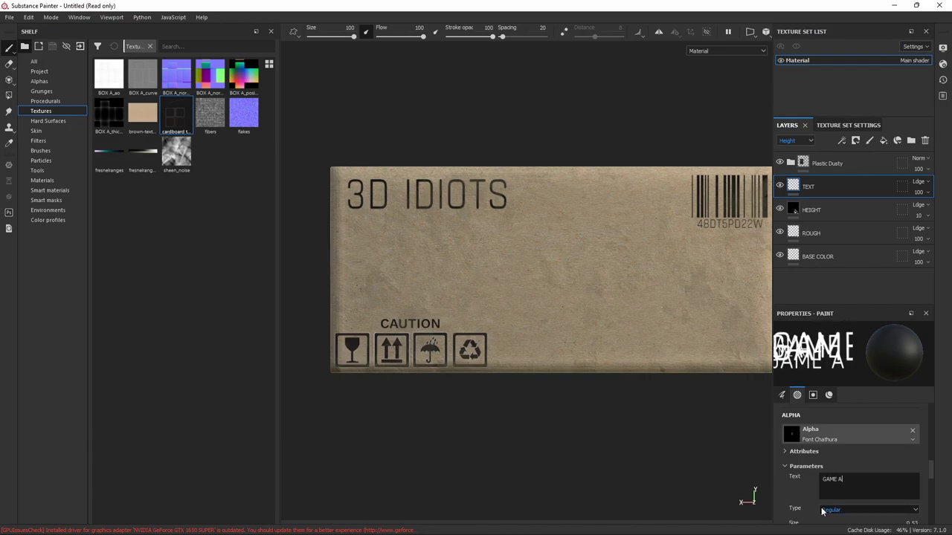
type("SSETS")
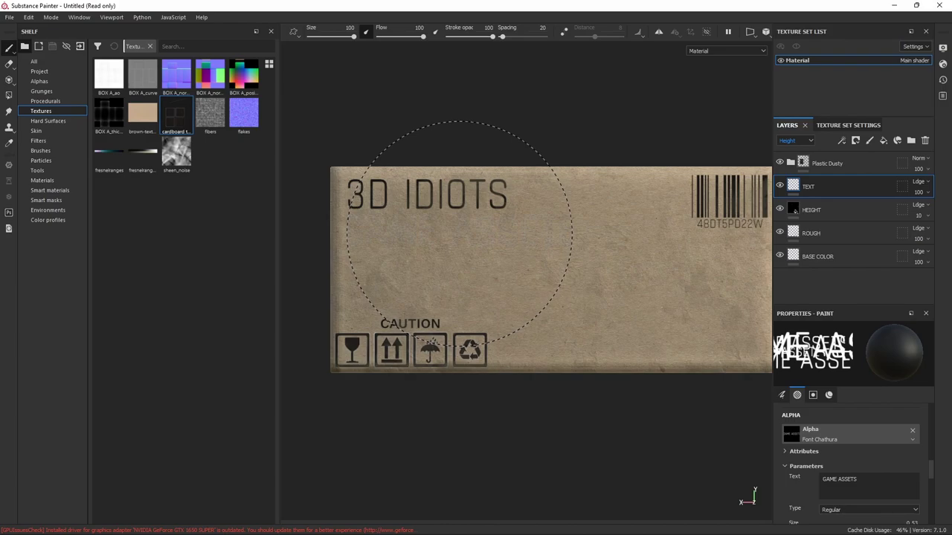
scroll(850, 457, "down", 2)
left_click_drag(824, 504, 815, 503)
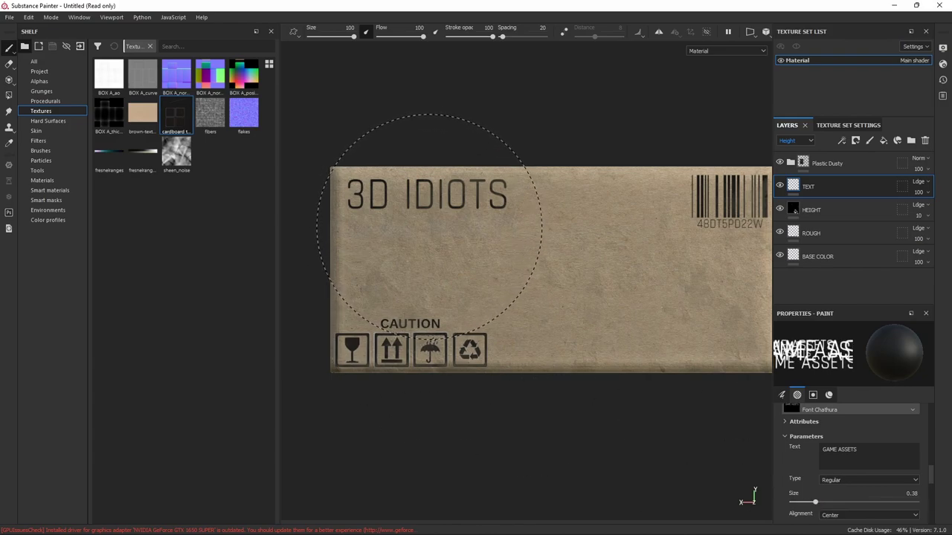
left_click(430, 226)
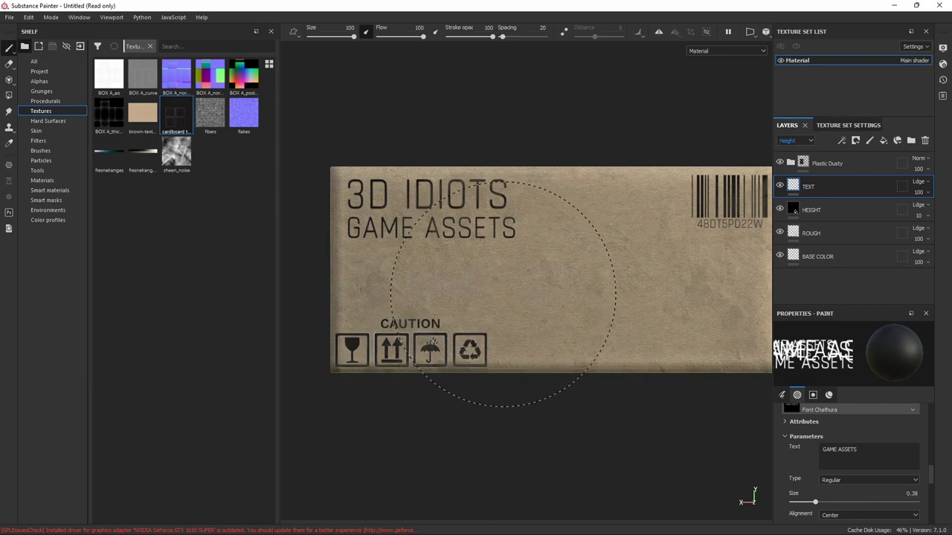
scroll(487, 296, "up", 1)
scroll(487, 296, "down", 2)
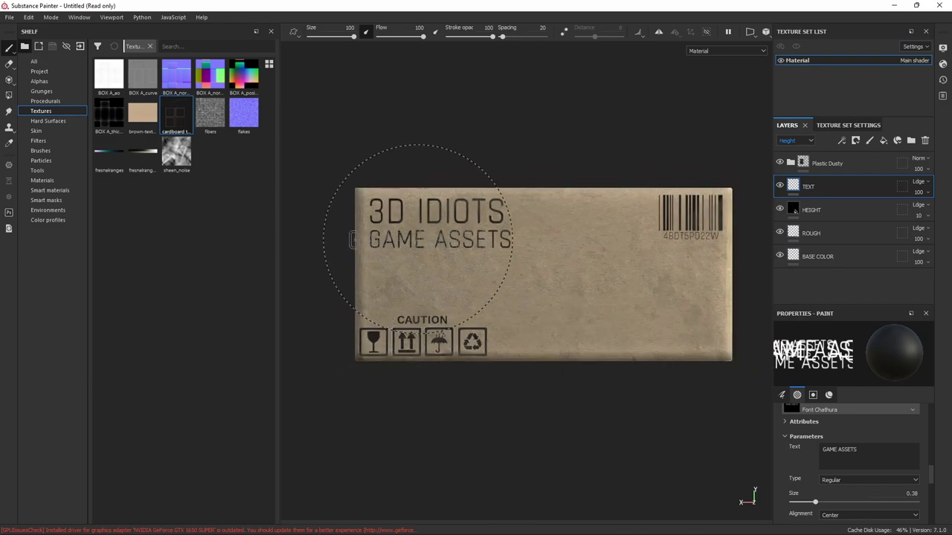
left_click_drag(404, 234, 496, 282, "alt")
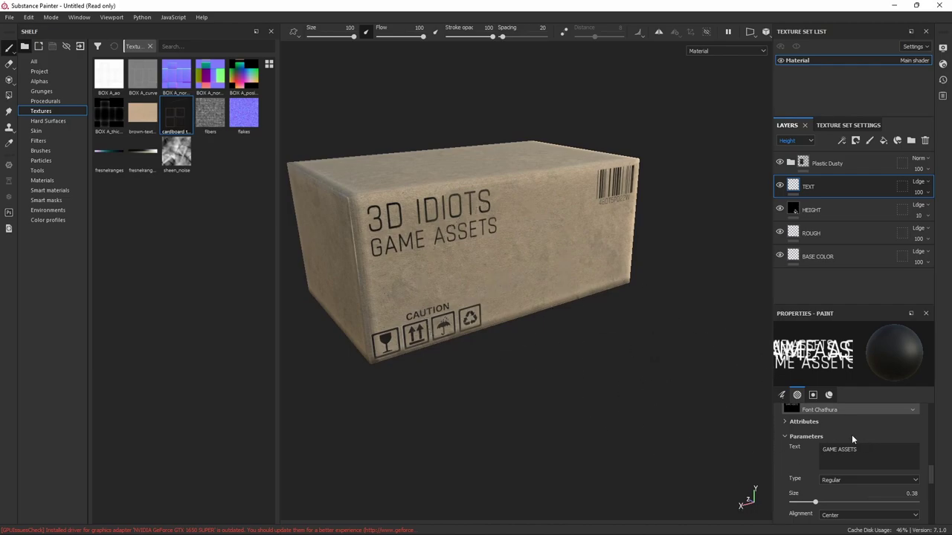
scroll(832, 420, "up", 1)
left_click(829, 431)
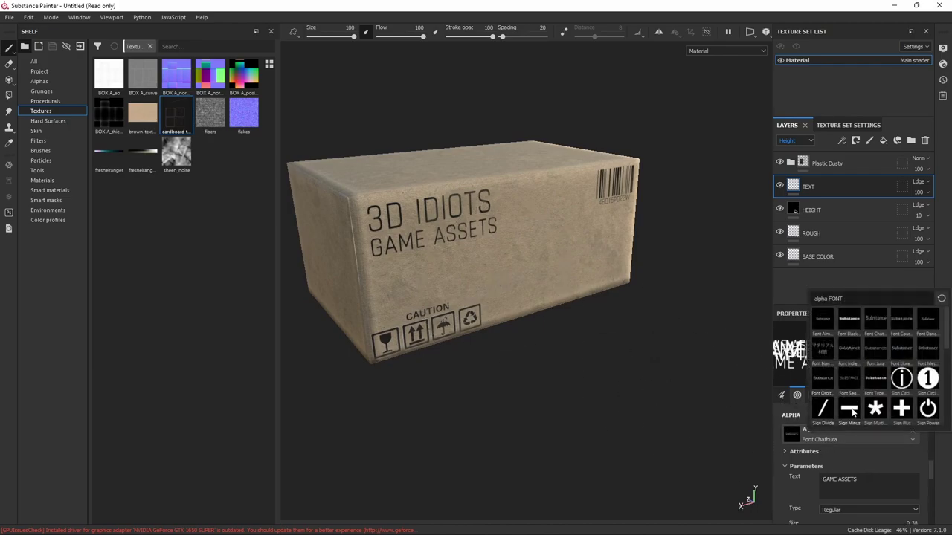
Step: Draw a straight dark seam line across the box top using the Sign Minus alpha at brush size 4.84
left_click(852, 409)
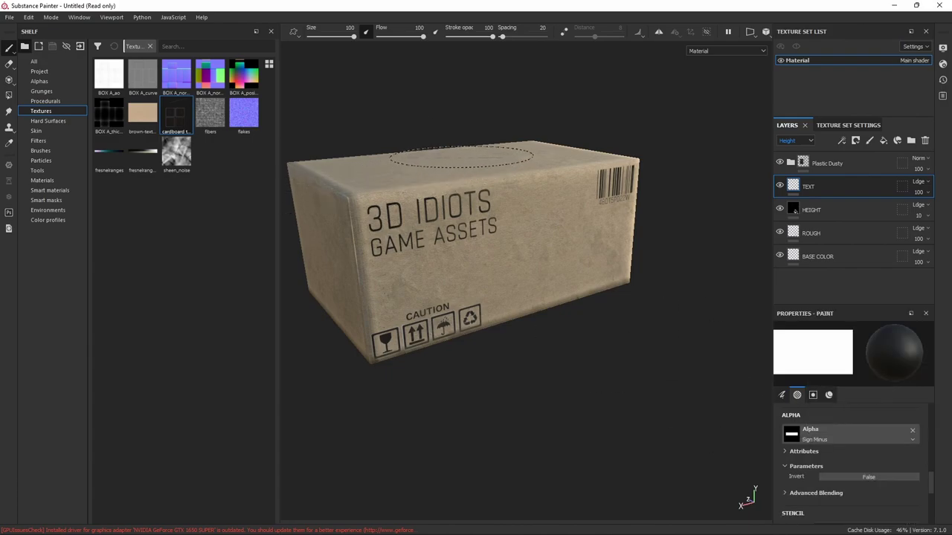
left_click_drag(451, 159, 472, 206, "alt+shift")
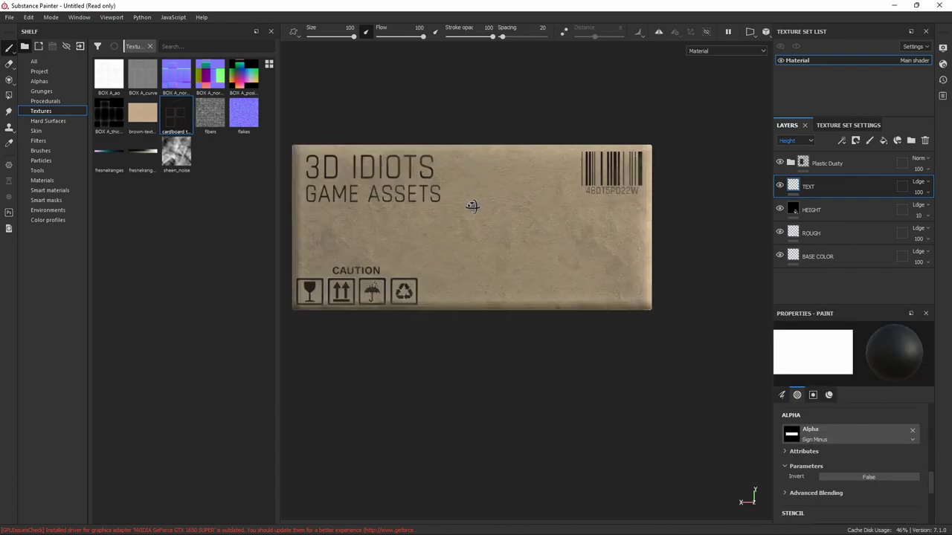
left_click_drag(467, 253, 457, 297, "alt+shift")
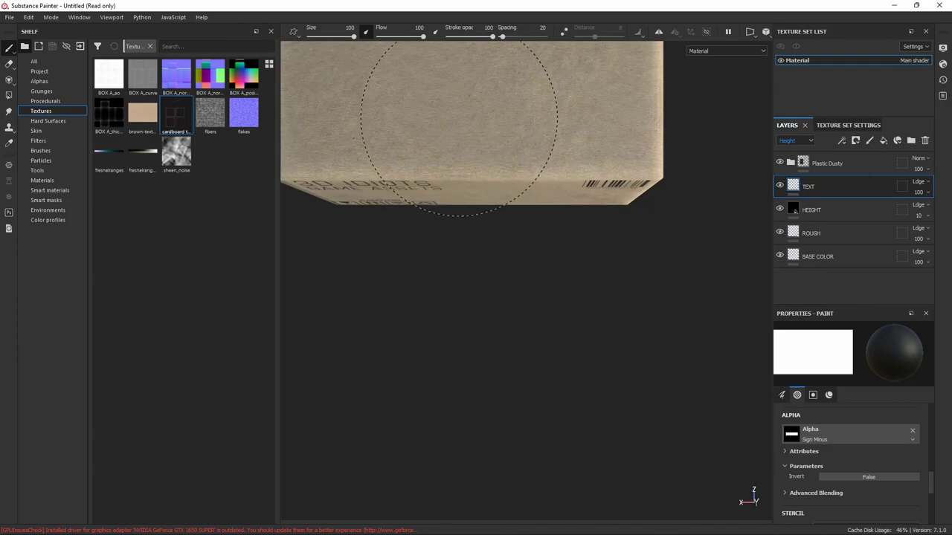
left_click_drag(461, 122, 504, 269, "alt+shift")
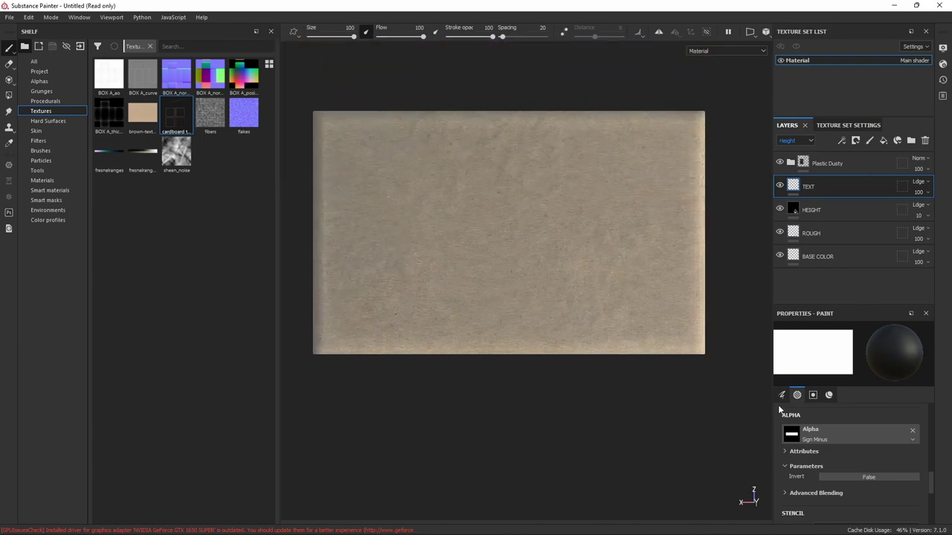
right_click_drag(429, 227, 417, 220, "ctrl")
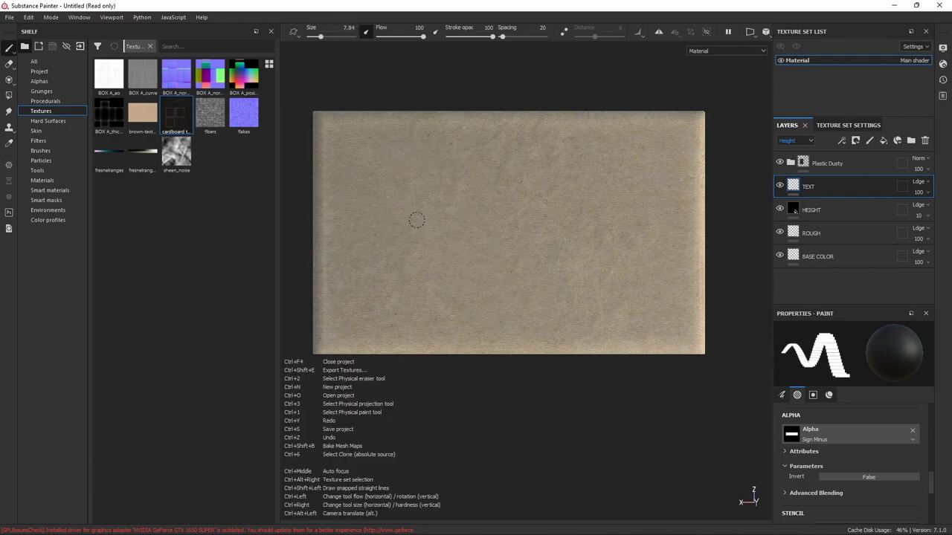
right_click_drag(343, 215, 321, 219, "ctrl")
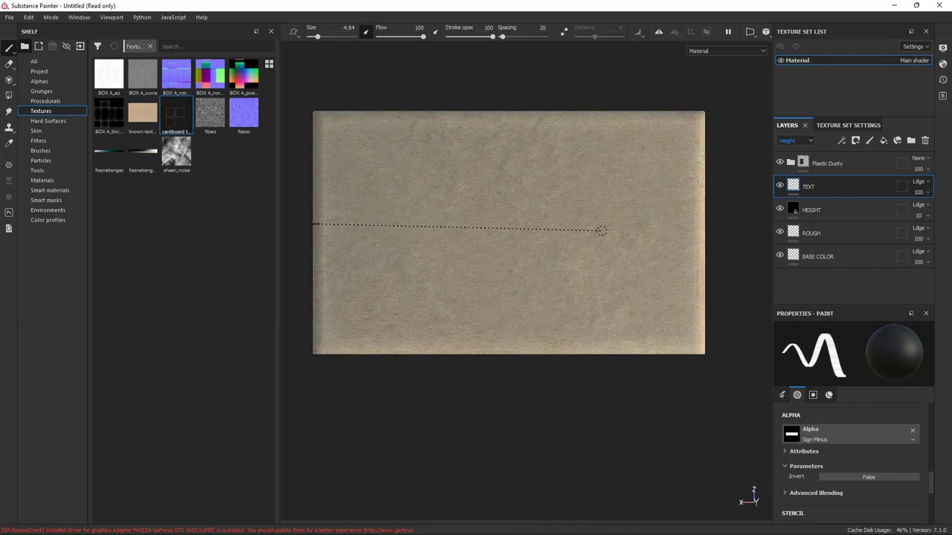
left_click(701, 225, "shift")
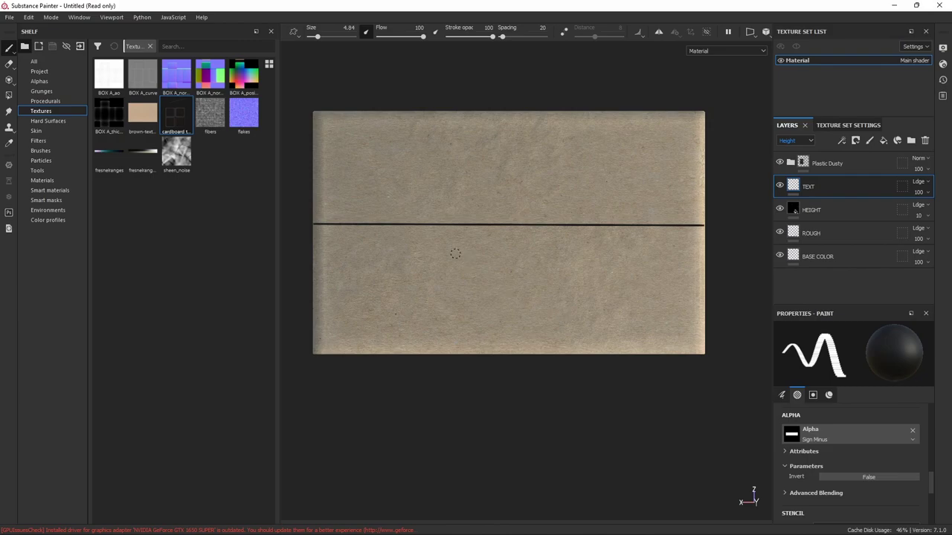
left_click(817, 435)
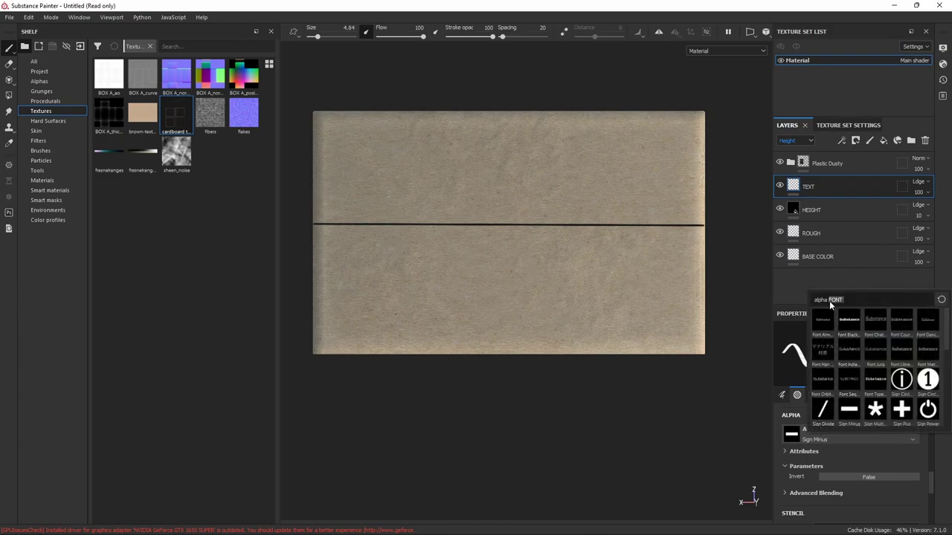
Step: Load the Text Warning alpha and set the base colour to saturated red
type("S")
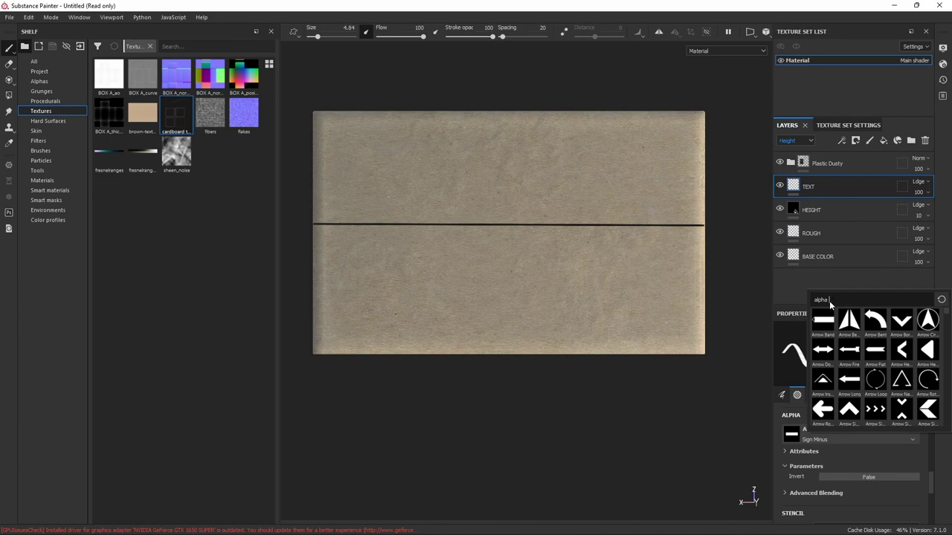
type("XT")
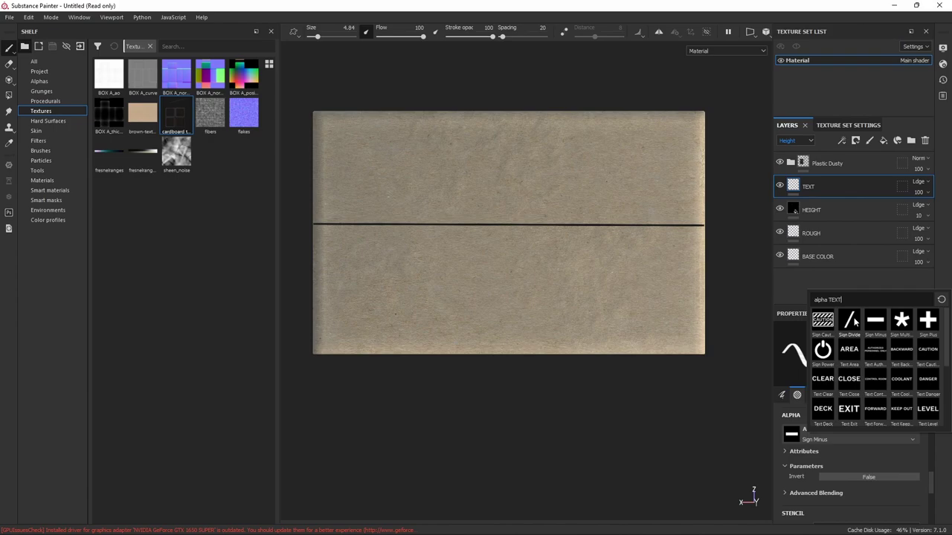
key("BackSpace")
key("BackSpace")
key("BackSpace")
key("BackSpace")
type("WAR")
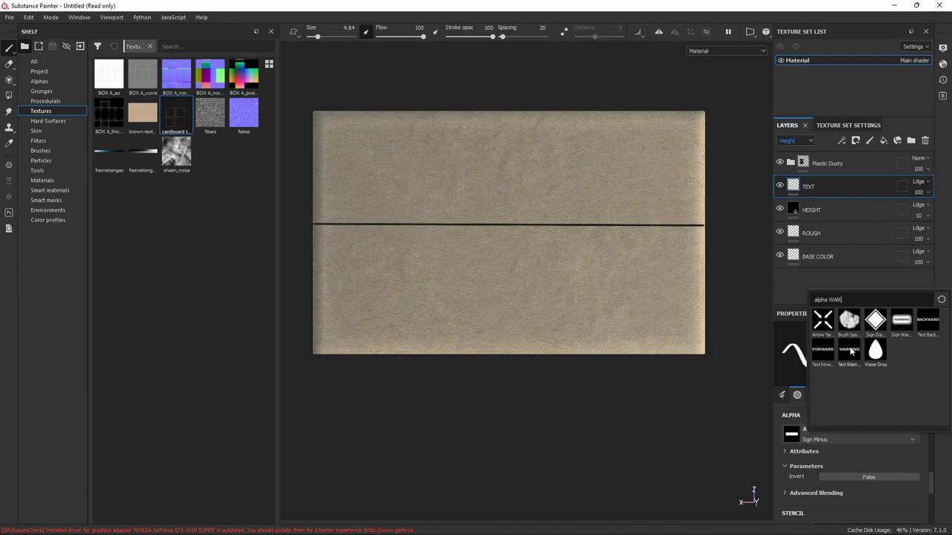
left_click(848, 349)
scroll(822, 457, "down", 5)
left_click(833, 494)
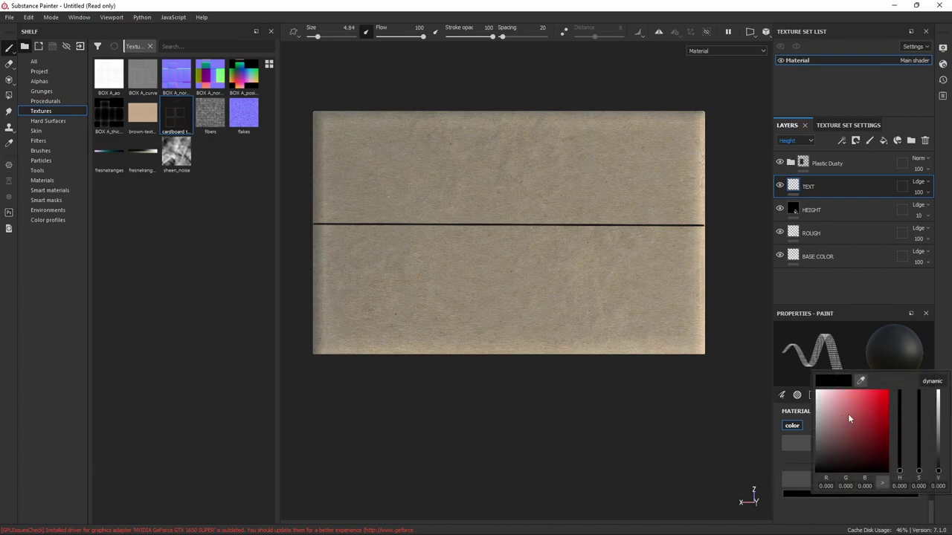
left_click_drag(848, 413, 896, 396)
left_click(454, 319)
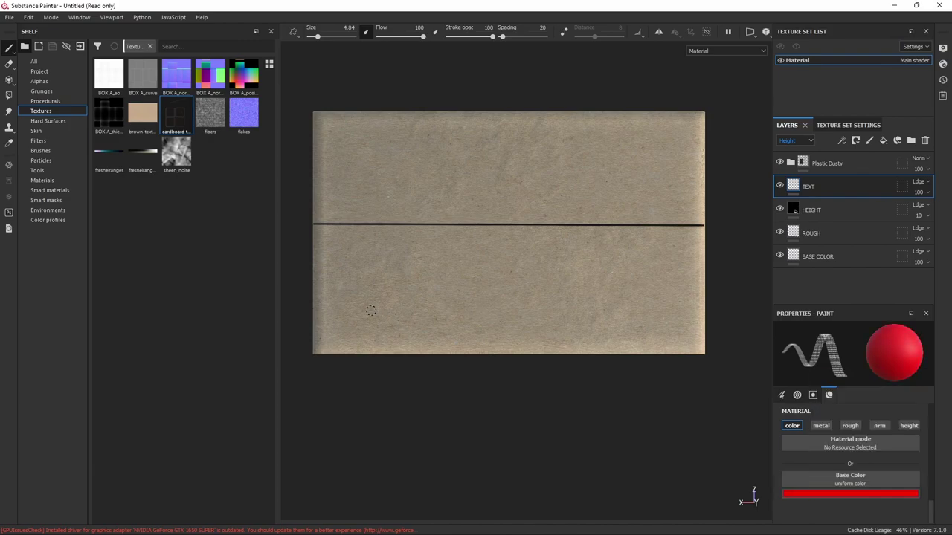
Step: Turn the box to face its plain side straight on and set brush size to 33.64
mouse_move(370, 315)
left_mouse_down("alt")
mouse_move(386, 325)
mouse_move(376, 364)
left_mouse_up("alt")
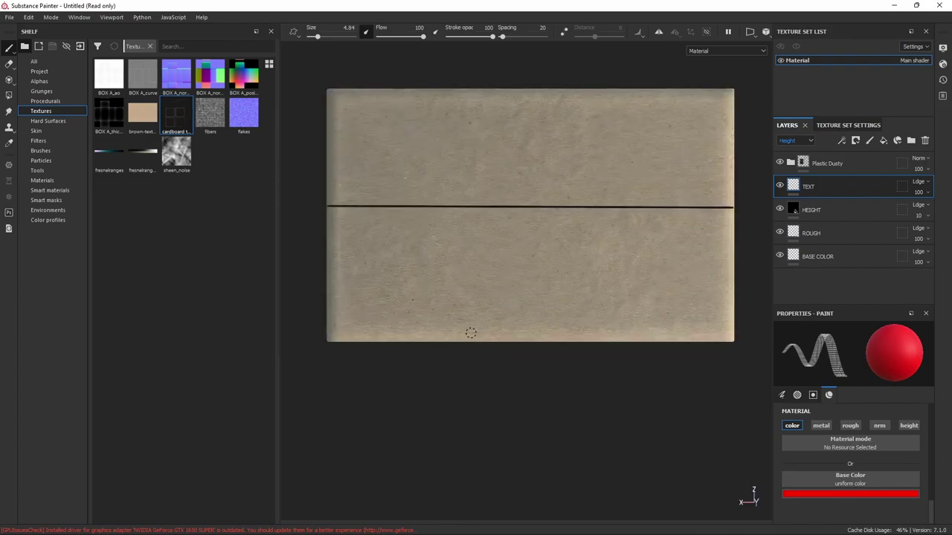
left_click_drag(344, 250, 527, 219, "alt+shift")
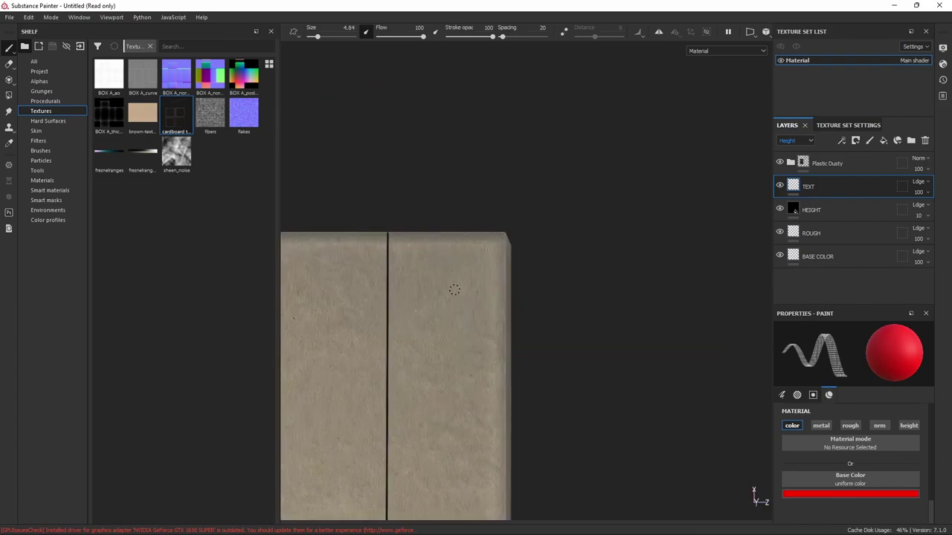
left_click_drag(426, 355, 252, 304, "alt+shift")
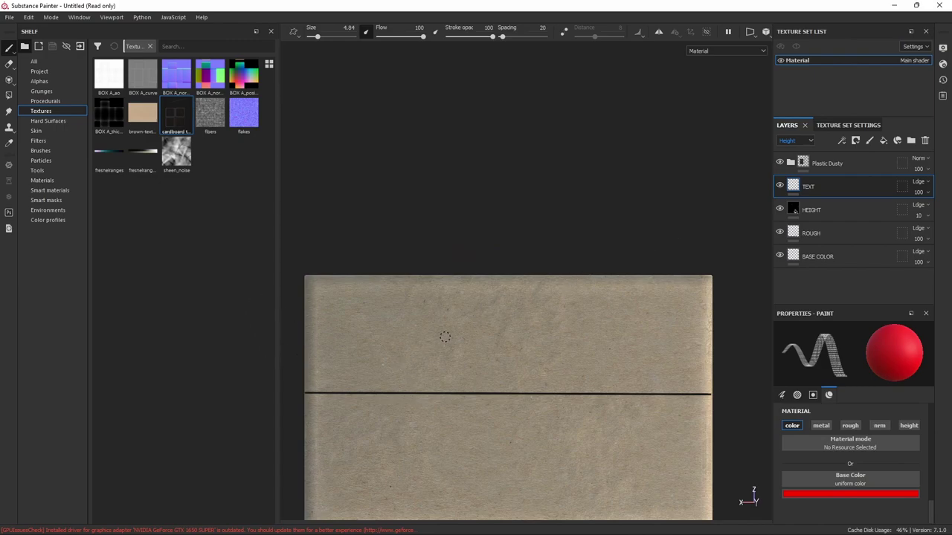
left_click_drag(444, 337, 482, 212, "alt")
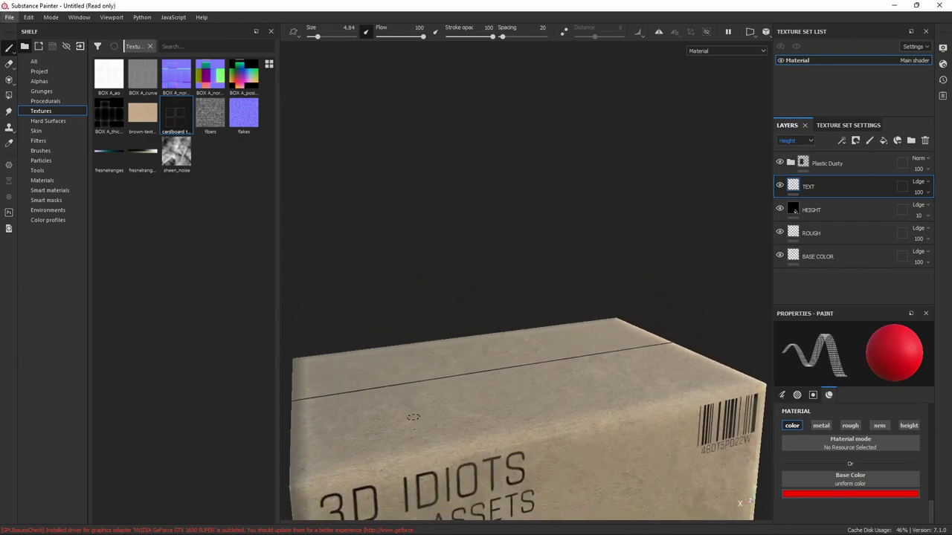
mouse_move(413, 417)
left_mouse_down("alt")
mouse_move(505, 246)
mouse_move(447, 219)
left_mouse_up("alt")
left_click_drag(397, 284, 423, 293, "alt")
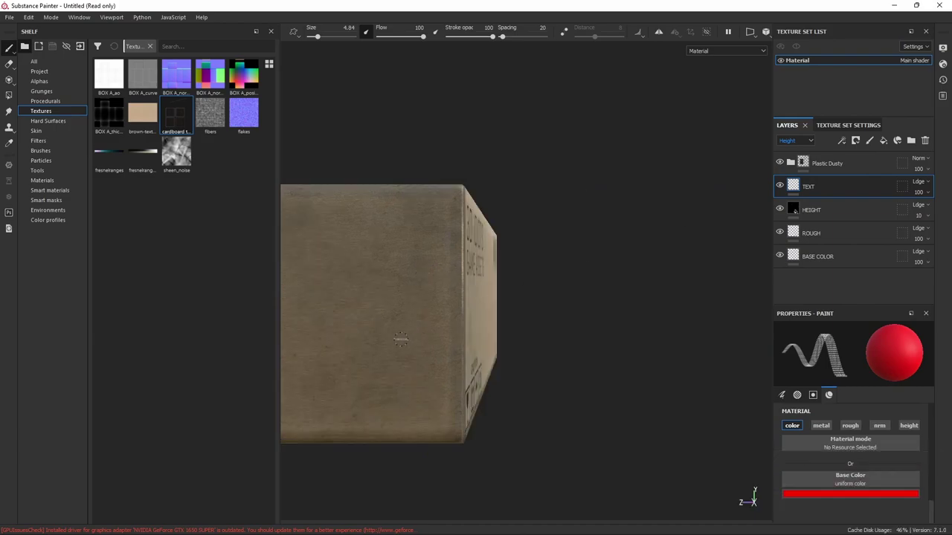
mouse_move(393, 340)
left_mouse_down("alt")
mouse_move(480, 310)
mouse_move(614, 299)
left_mouse_up("alt")
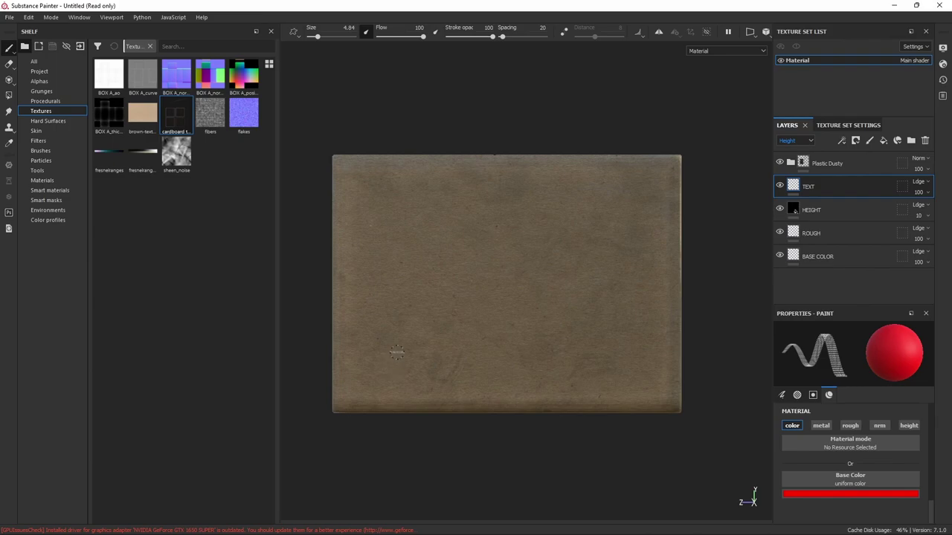
right_click_drag(397, 349, 399, 390, "ctrl")
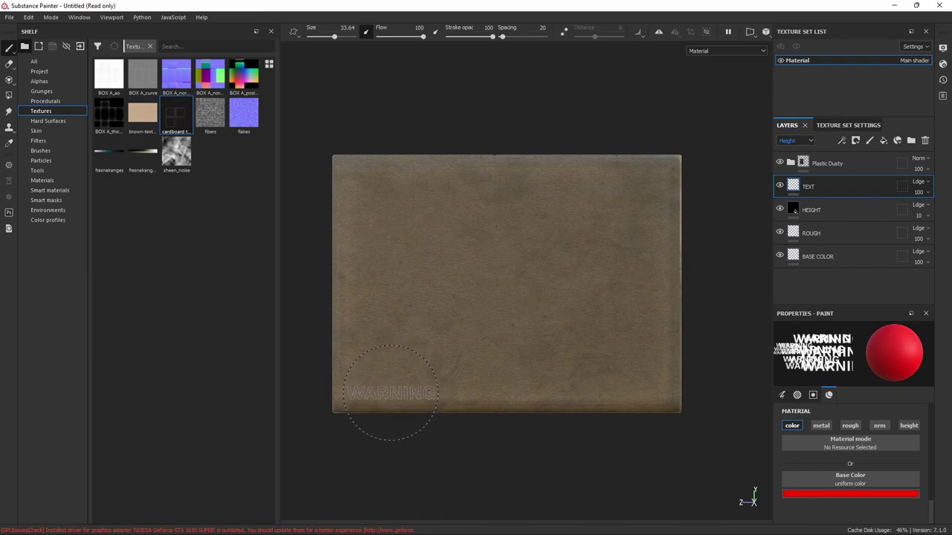
Step: Stamp the red WARNING text near the lower-left of the blank face
left_click(391, 393)
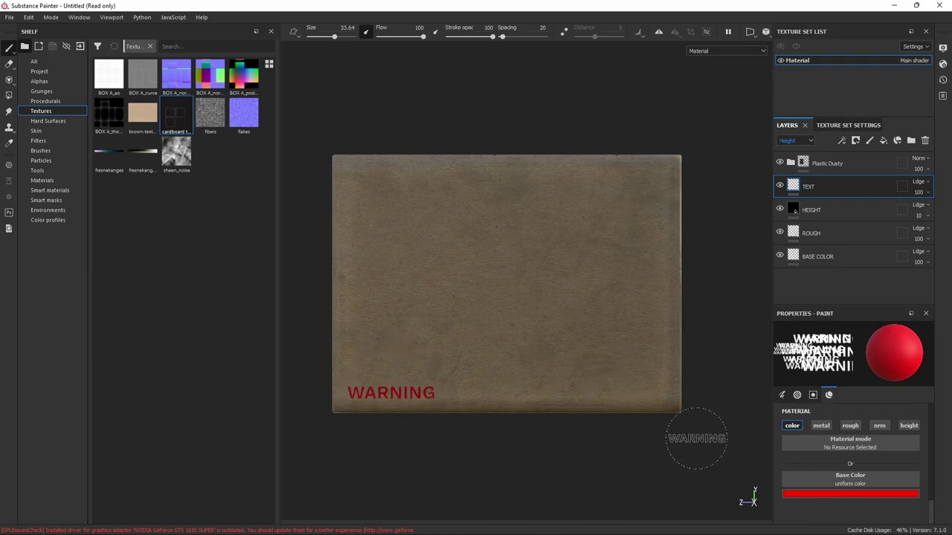
scroll(842, 468, "up", 3)
scroll(842, 468, "up", 1)
Step: Stamp the Sign Toxic skull-and-crossbones triangle above the WARNING text
left_click(821, 432)
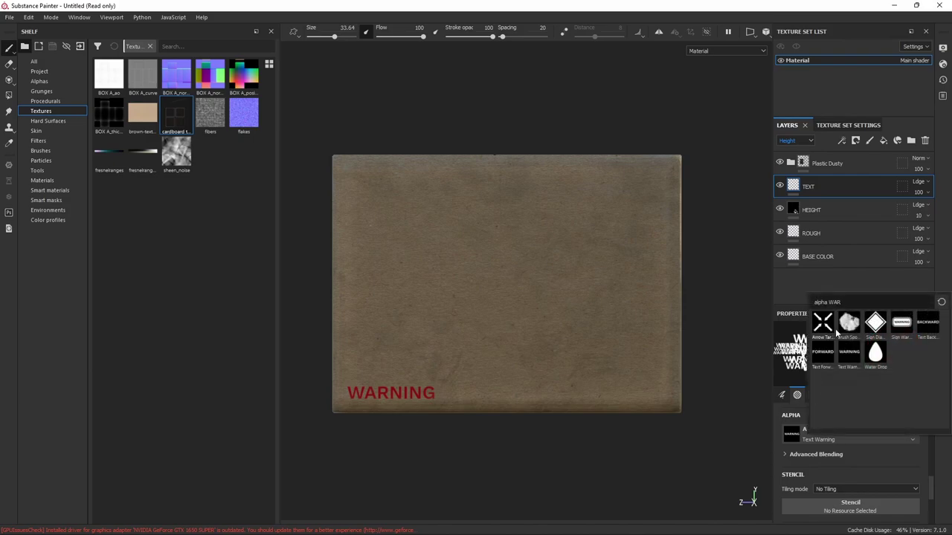
key("BackSpace")
key("BackSpace")
key("BackSpace")
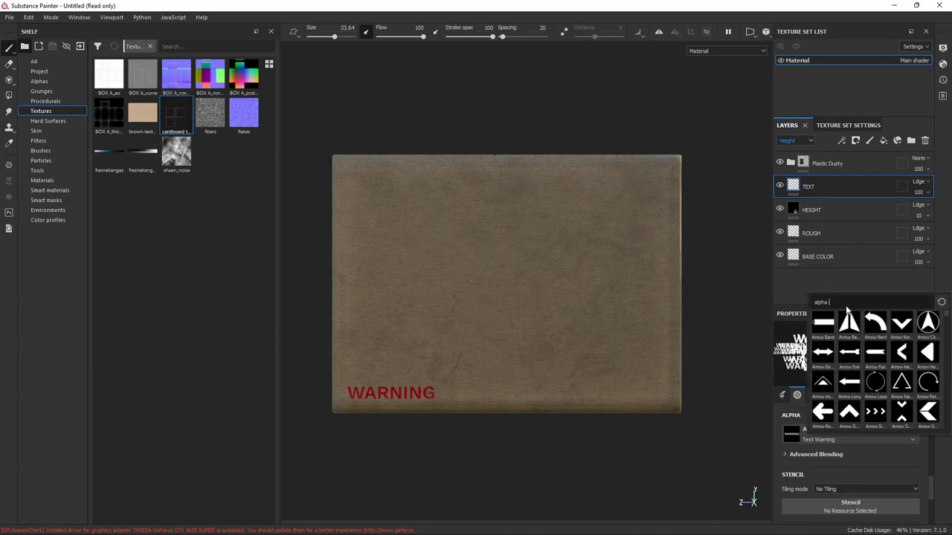
type("SIGN")
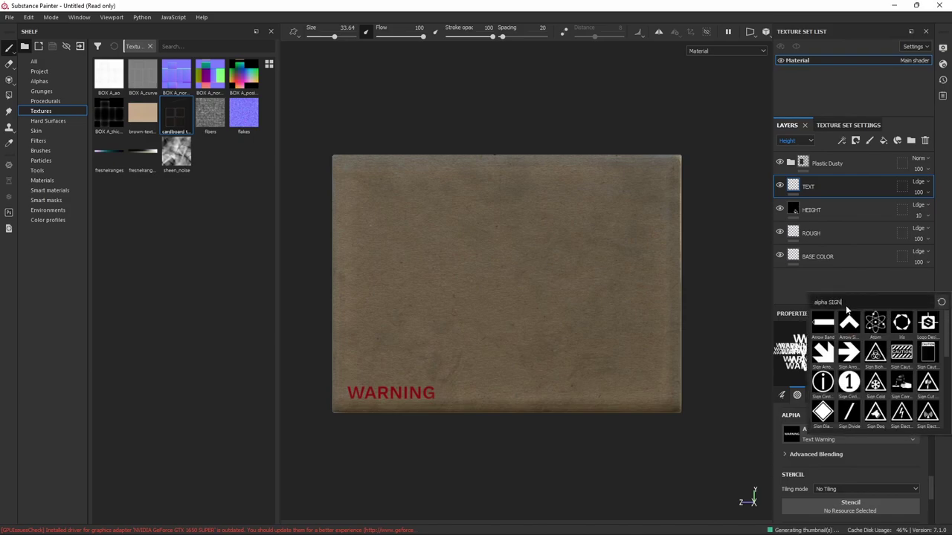
scroll(881, 395, "down", 2)
scroll(893, 395, "down", 2)
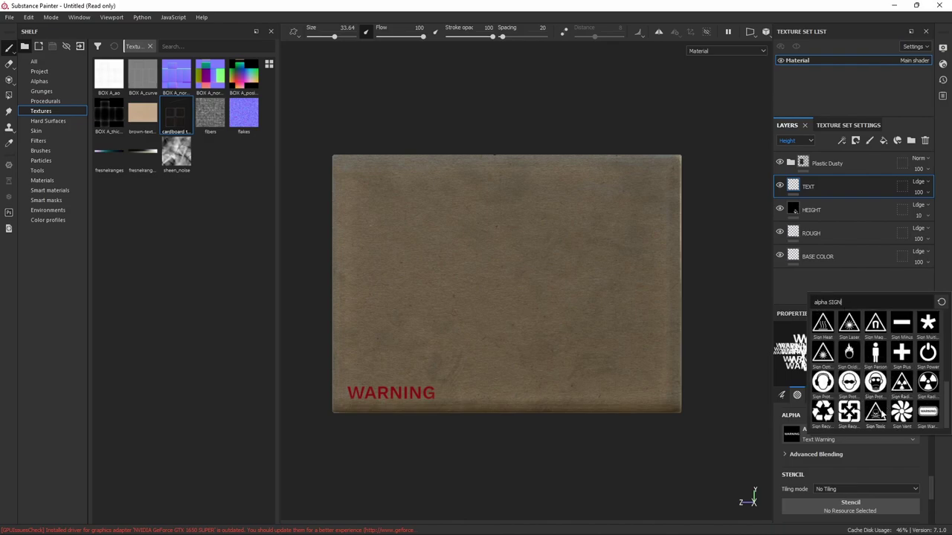
left_click(876, 412)
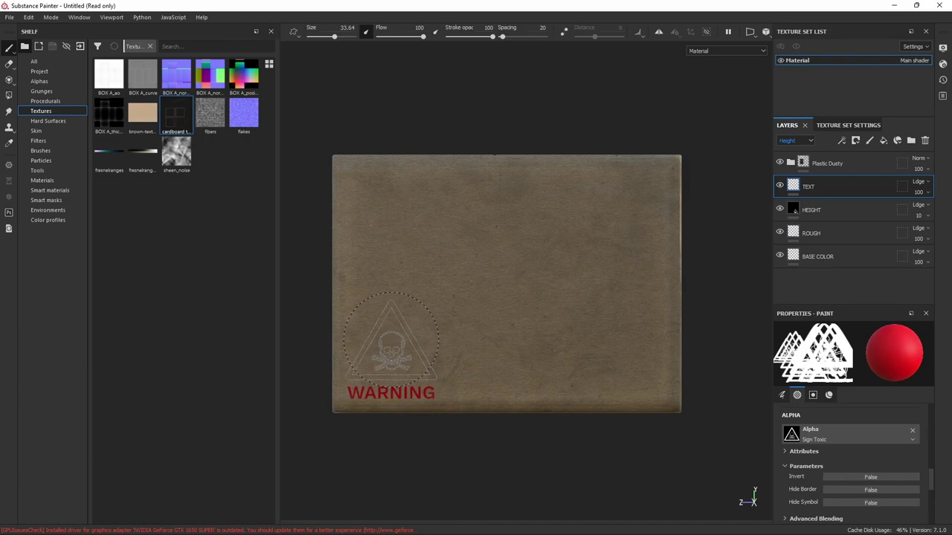
left_click(392, 339)
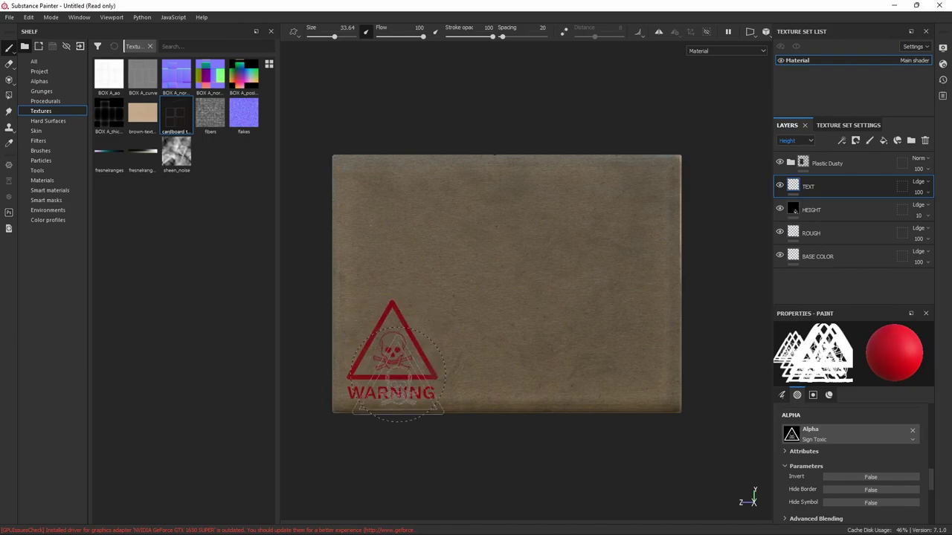
left_click(836, 433)
Step: Set up the arrow sign alpha in near-black with a 270 degree angle
left_click(847, 353)
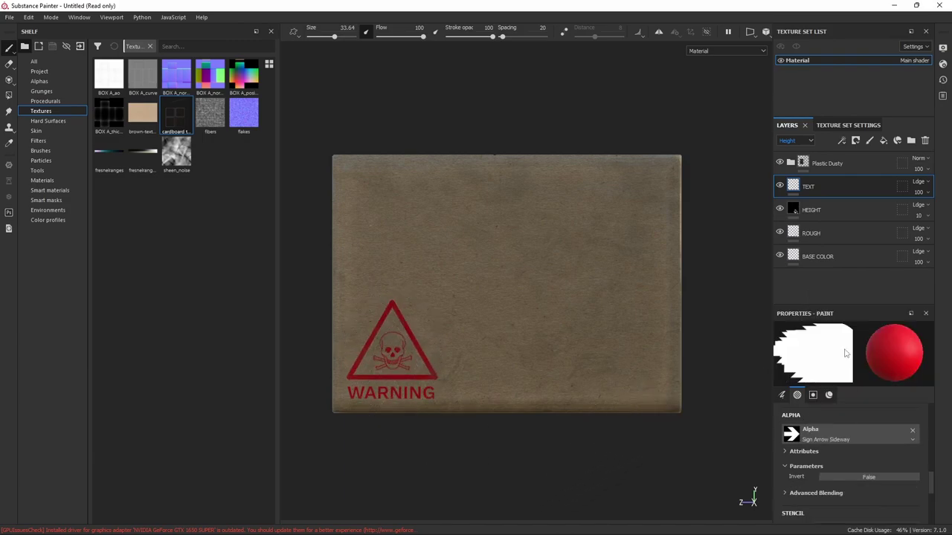
scroll(862, 450, "down", 3)
left_click(850, 503)
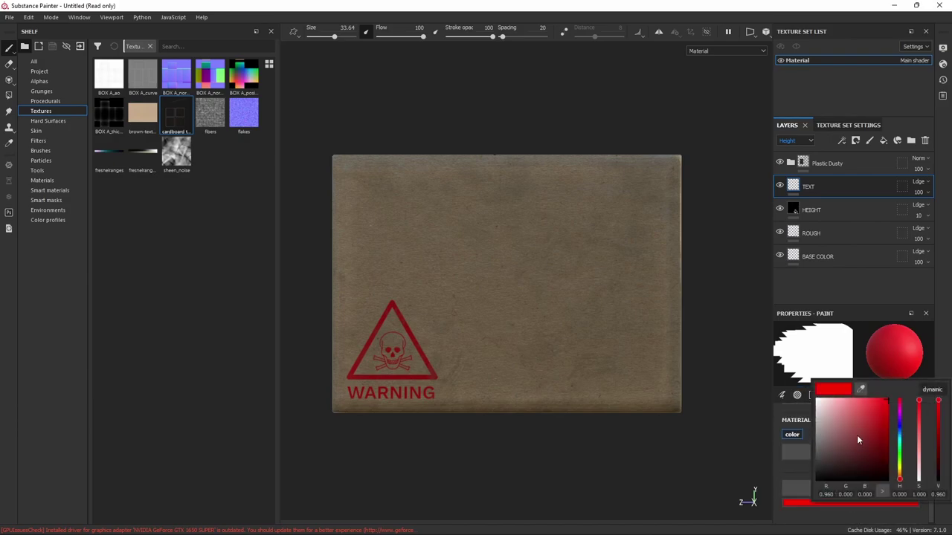
left_click_drag(856, 435, 829, 464)
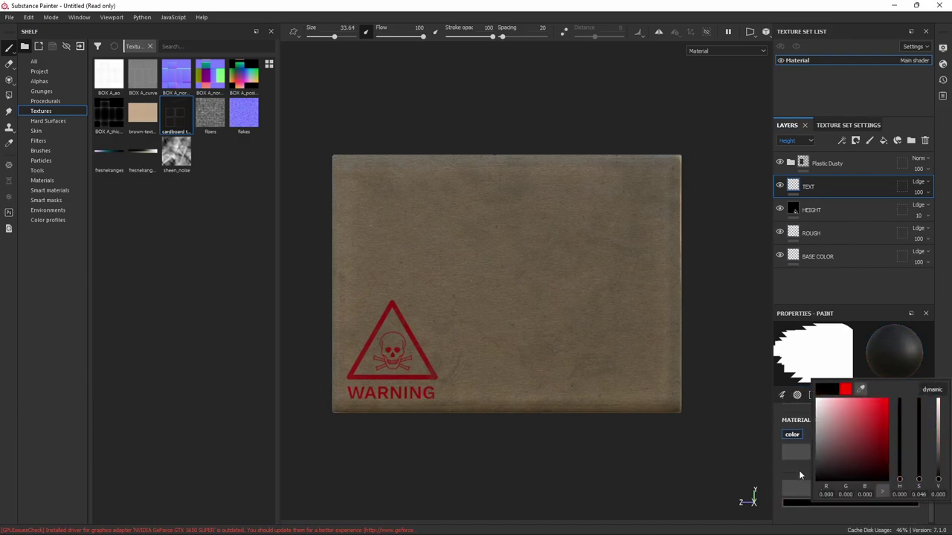
left_click(798, 470)
scroll(848, 457, "up", 2)
scroll(847, 457, "up", 2)
scroll(871, 443, "up", 2)
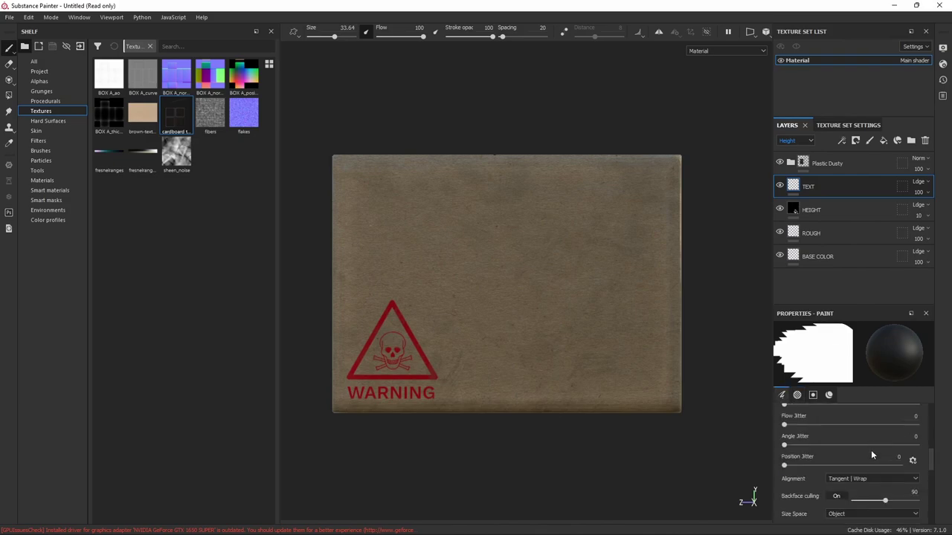
scroll(871, 450, "up", 1)
left_click(861, 424)
type("270")
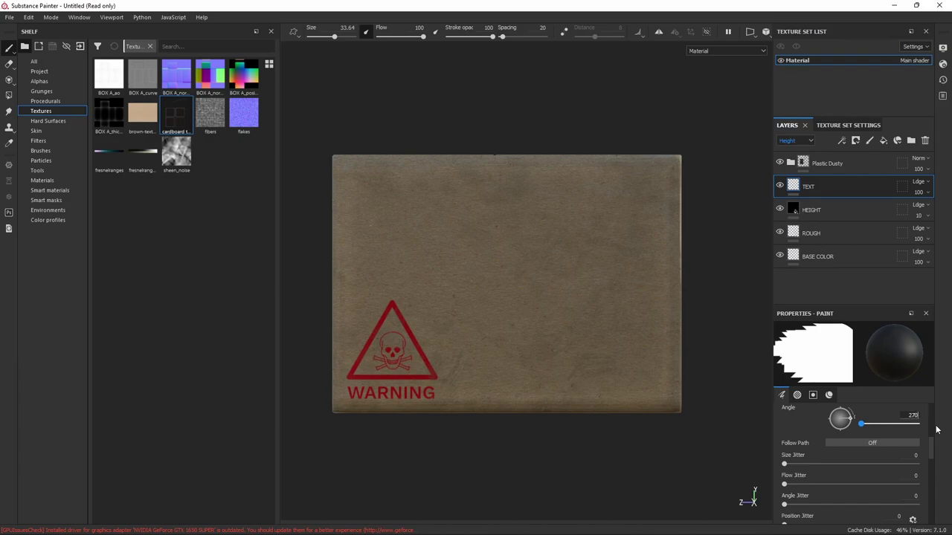
key("Return")
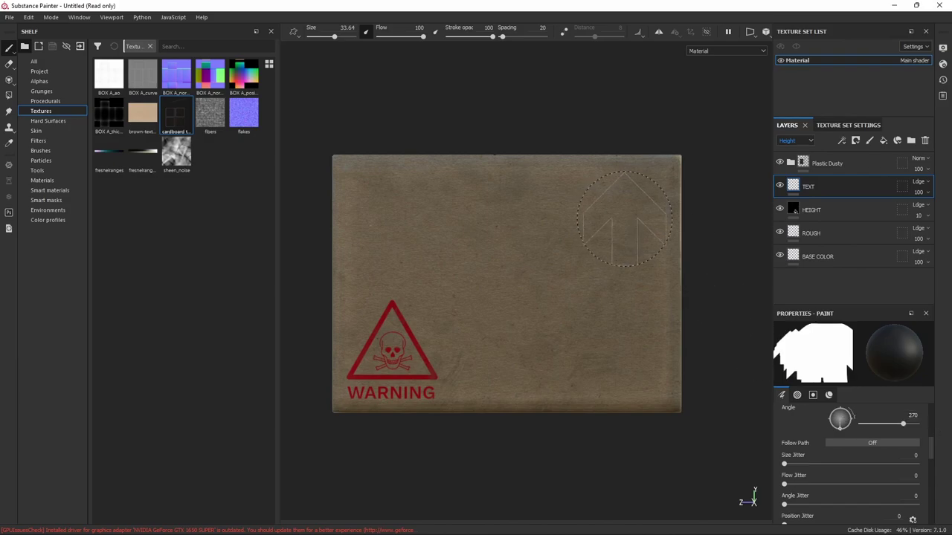
Step: Stamp two arrows at brush size 16 in the face's upper-right and upper-left corners
right_click_drag(624, 218, 642, 197, "ctrl")
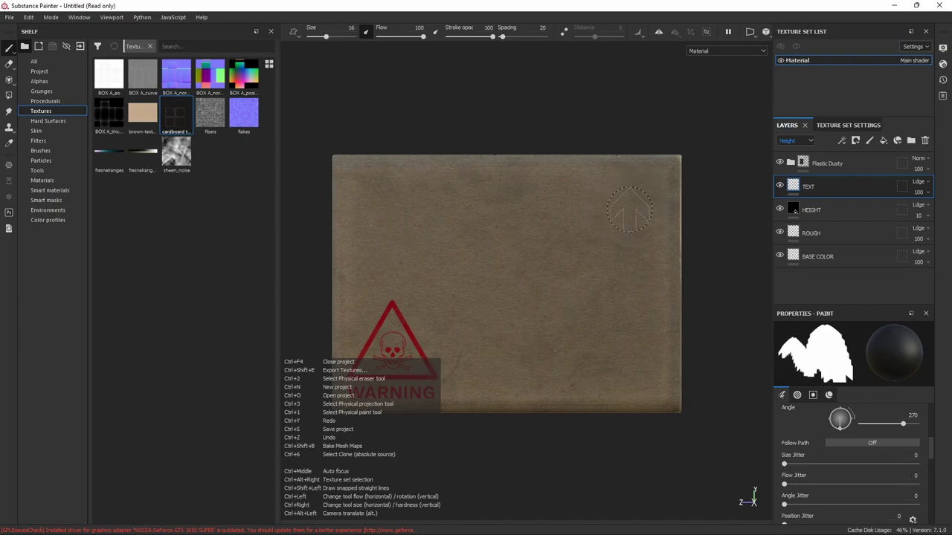
left_click(642, 197)
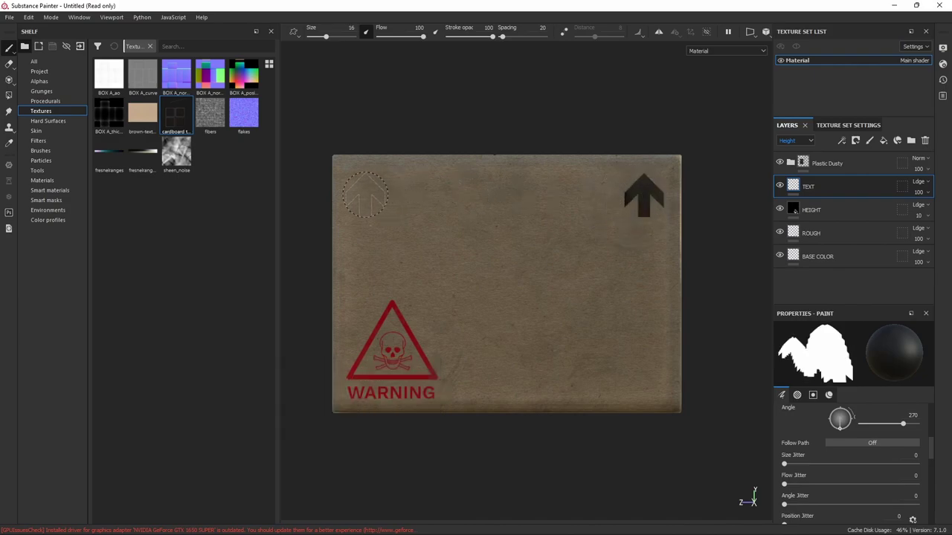
left_click(365, 195)
key("ctrl")
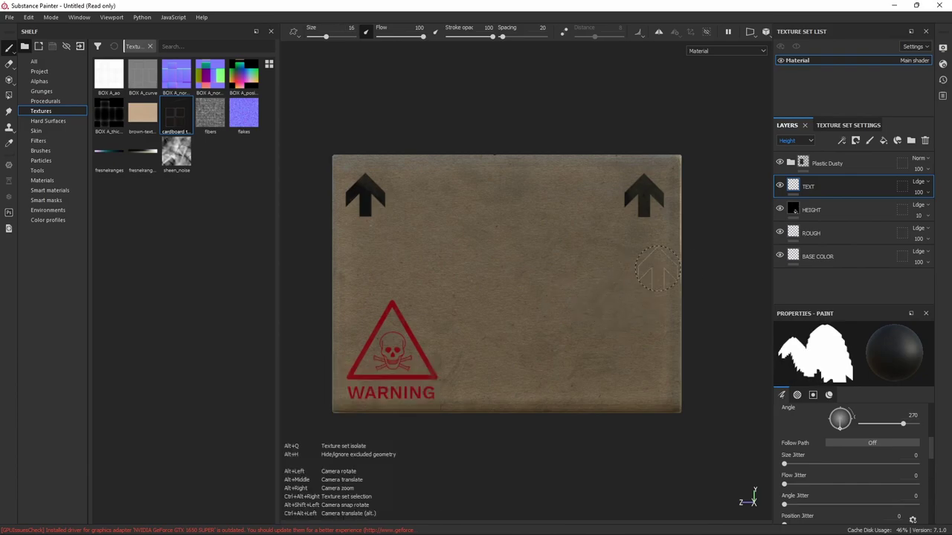
Step: Turn to another side face and stamp black arrows at its top-right and top-left corners
mouse_move(680, 267)
left_mouse_down("alt")
mouse_move(630, 268)
mouse_move(592, 294)
left_mouse_up("alt")
middle_click_drag(464, 272, 576, 273, "alt")
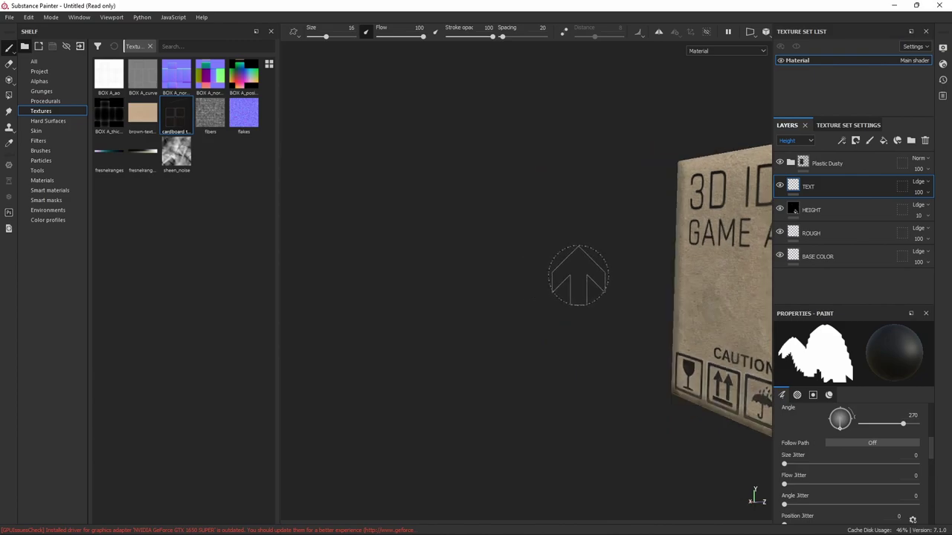
scroll(717, 282, "up", 5)
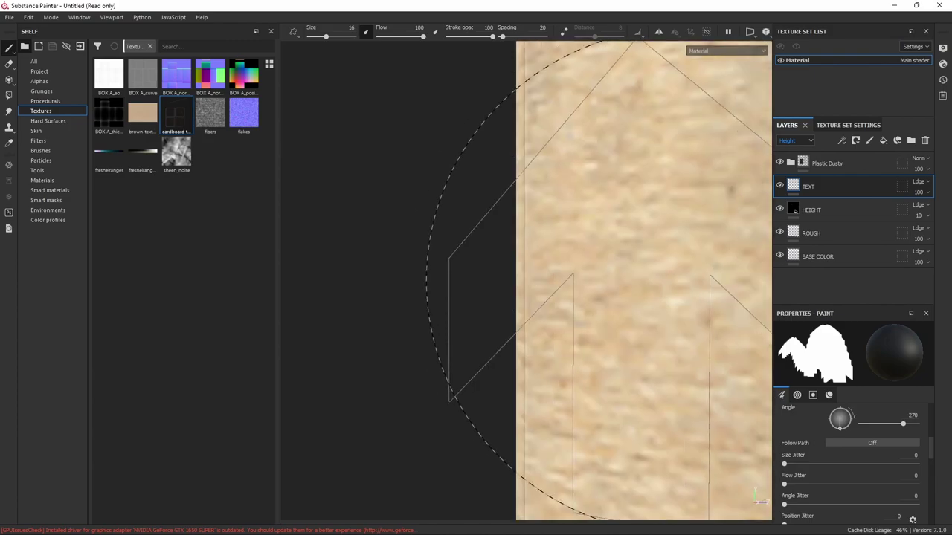
scroll(647, 294, "up", 2)
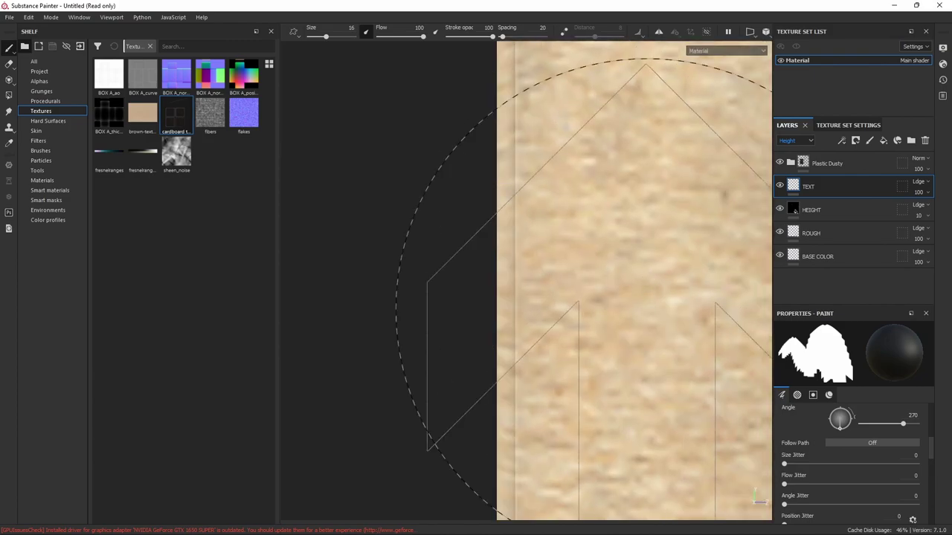
scroll(647, 309, "down", 2)
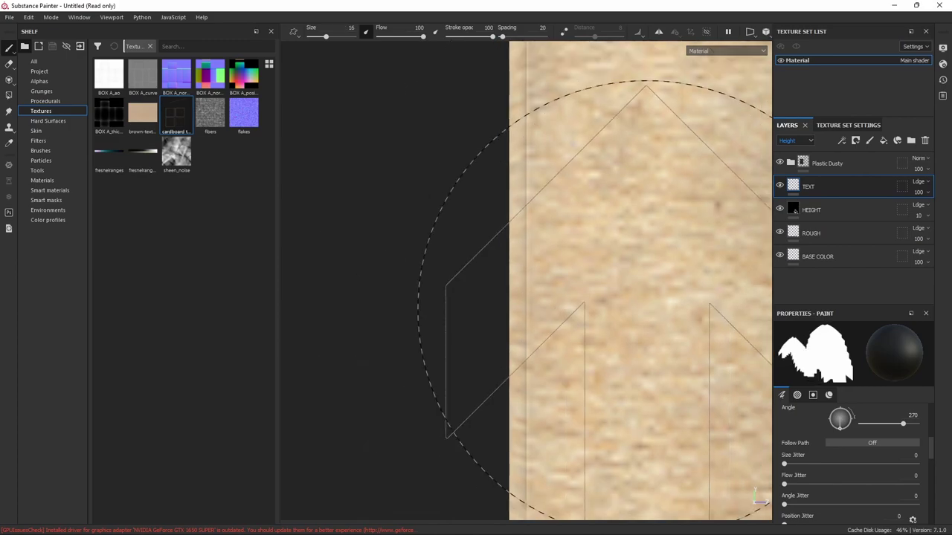
scroll(647, 301, "down", 2)
scroll(595, 298, "down", 3)
scroll(669, 308, "down", 3)
scroll(680, 298, "down", 2)
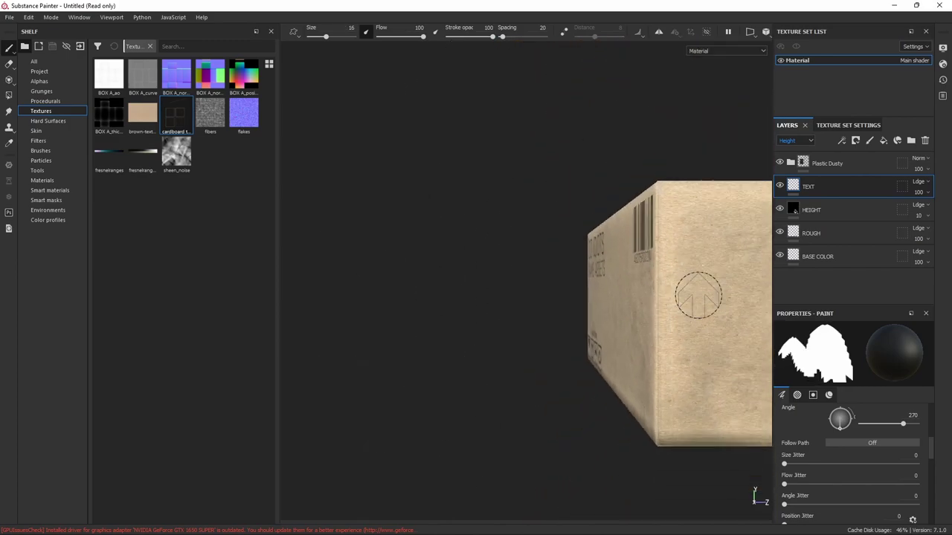
left_click_drag(698, 295, 323, 310, "alt")
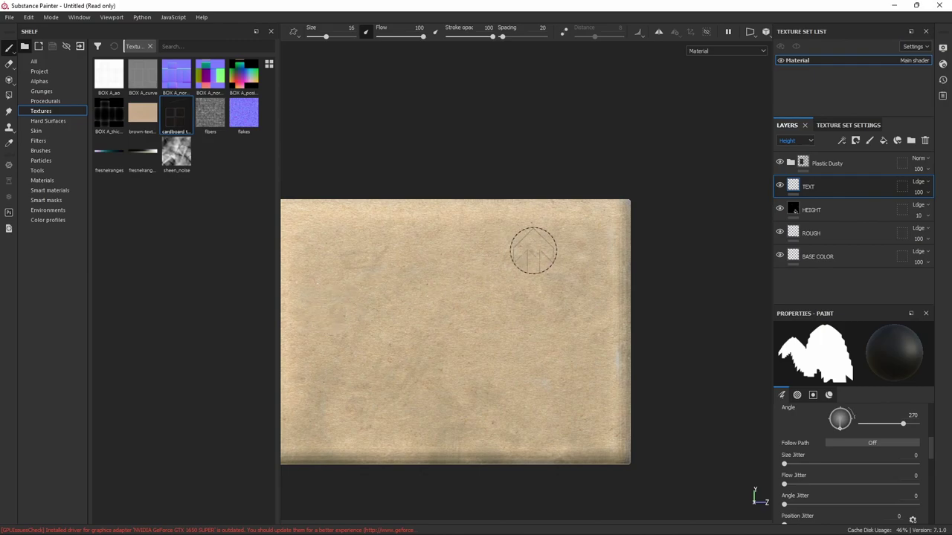
left_click(589, 241)
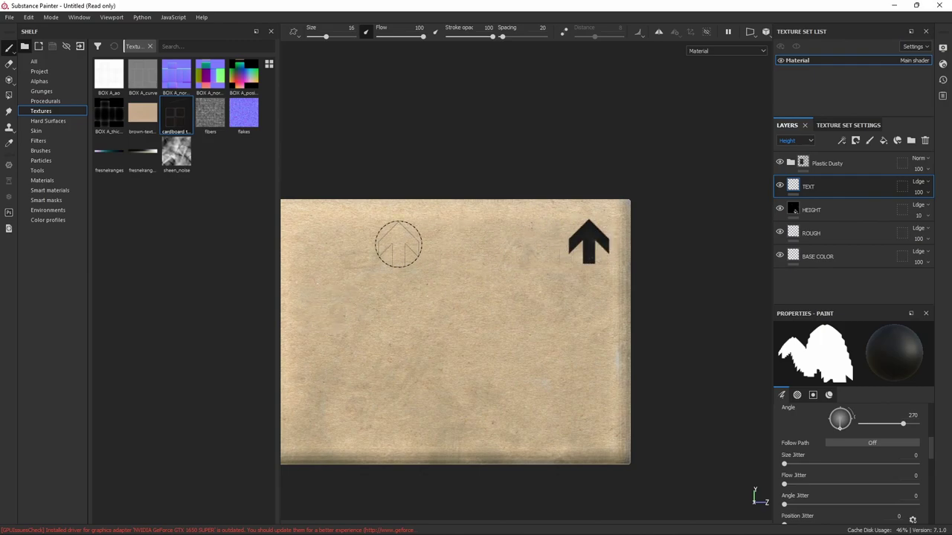
middle_click_drag(399, 244, 442, 248, "alt")
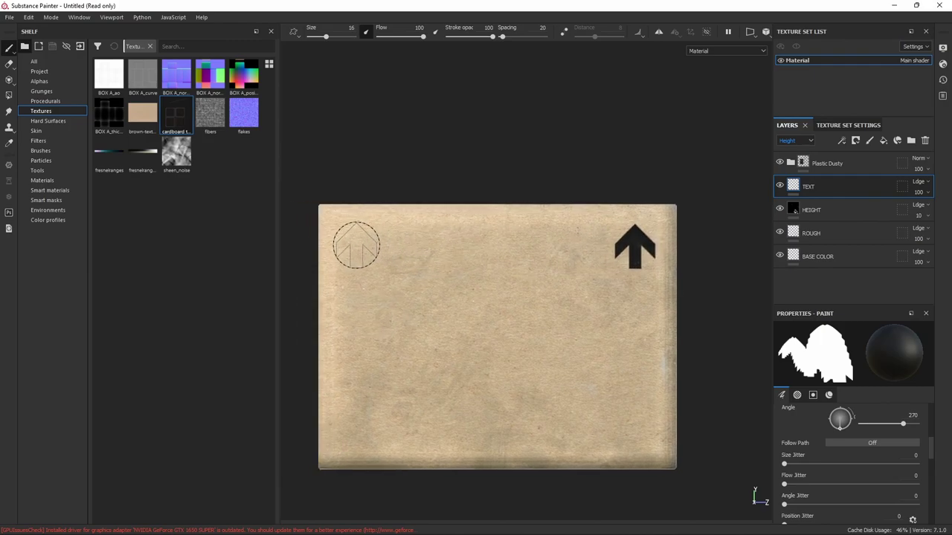
left_click(356, 245)
Step: Switch the alpha to Sign Circle Number 1 with angle 0
scroll(823, 443, "up", 3)
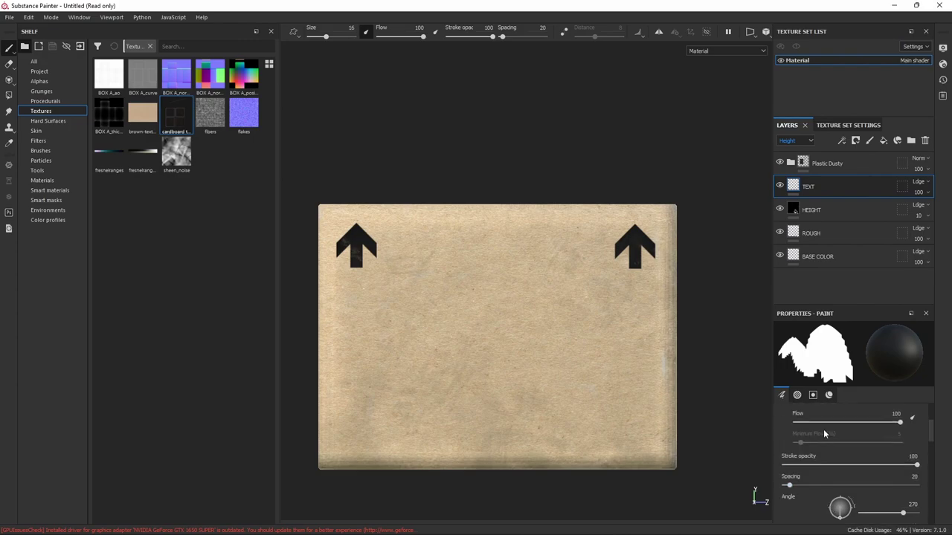
scroll(858, 424, "down", 3)
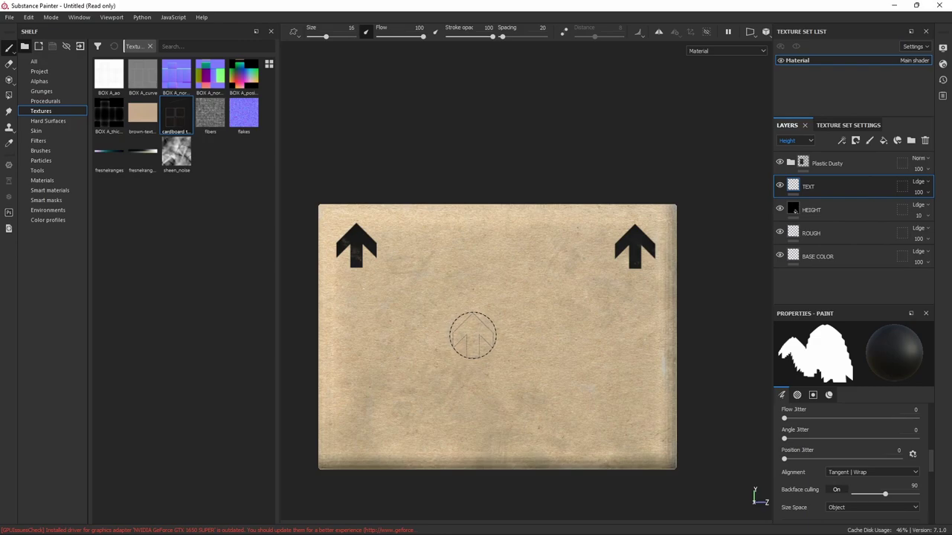
scroll(806, 466, "down", 2)
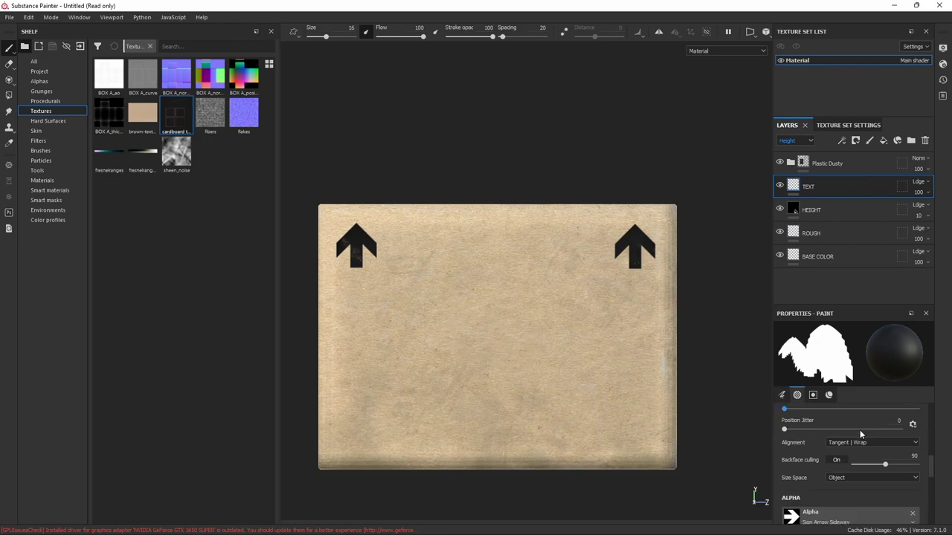
scroll(835, 466, "down", 1)
left_click(790, 487)
left_click(846, 447)
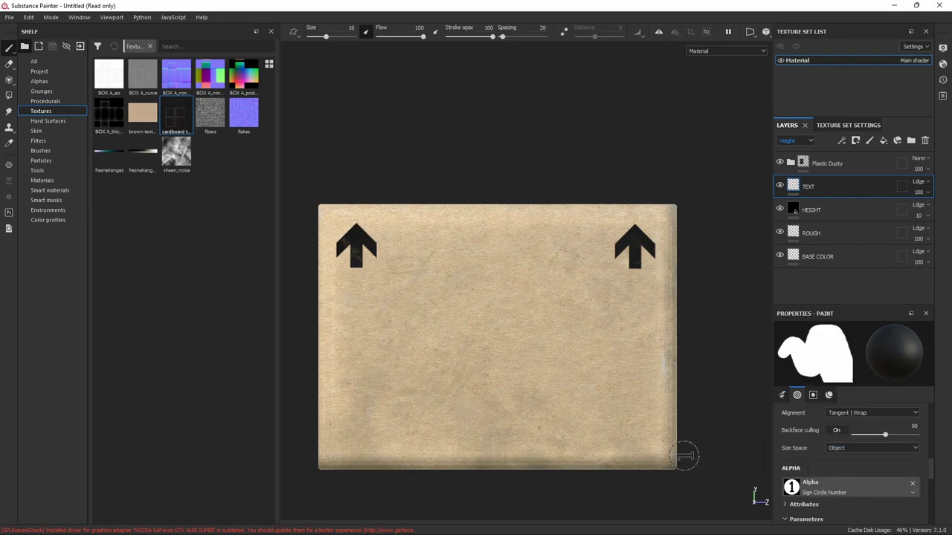
scroll(848, 467, "up", 2)
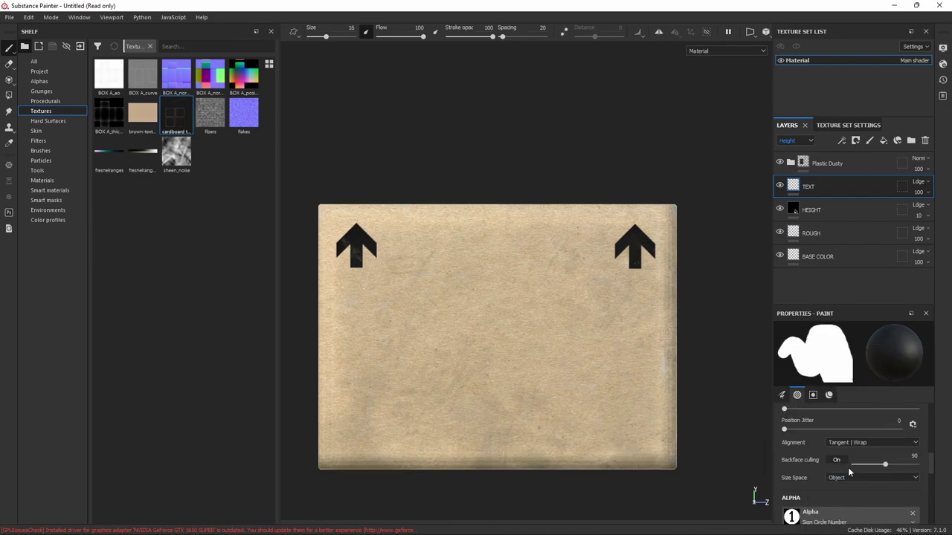
scroll(847, 467, "up", 2)
scroll(846, 448, "up", 3)
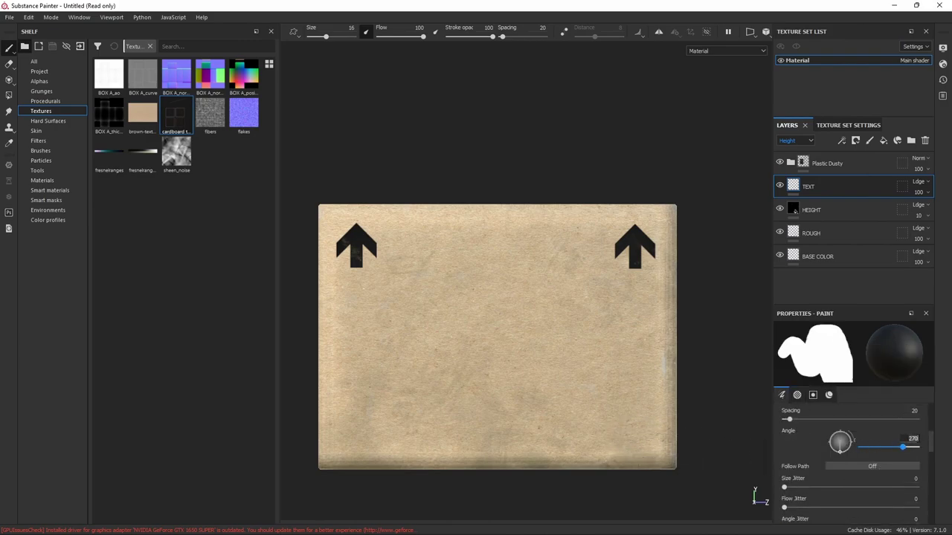
type("0")
key("Return")
Step: Stamp a number 1 badge at the bottom-right corner and undo a stray dark stroke
left_click(641, 435)
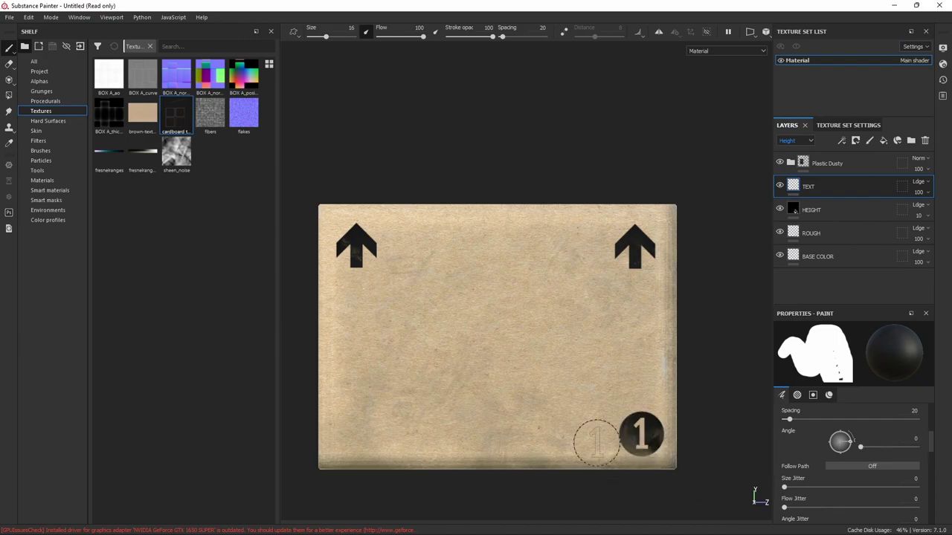
scroll(458, 384, "up", 1)
scroll(458, 384, "down", 3)
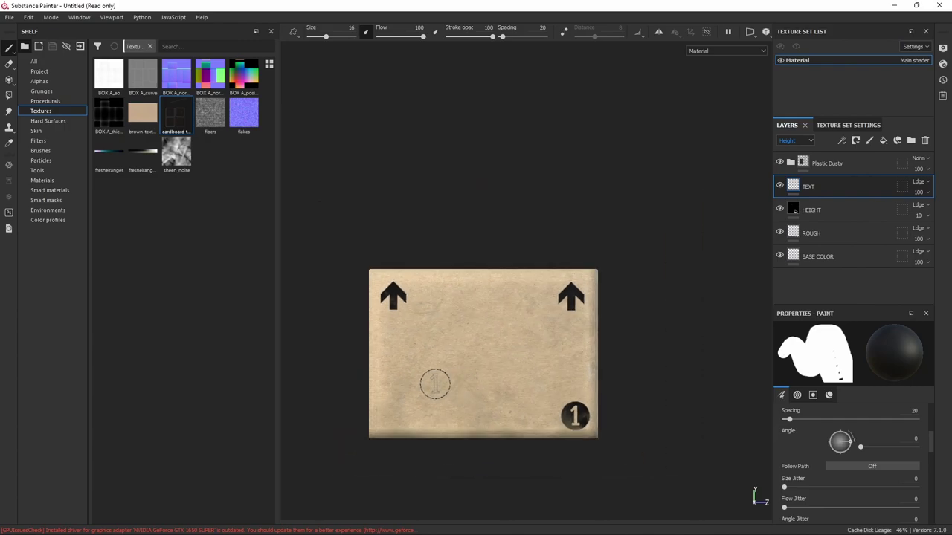
key("F2")
mouse_move(342, 359)
left_mouse_down("alt+shift")
mouse_move(327, 355)
mouse_move(437, 369)
left_mouse_up("alt+shift")
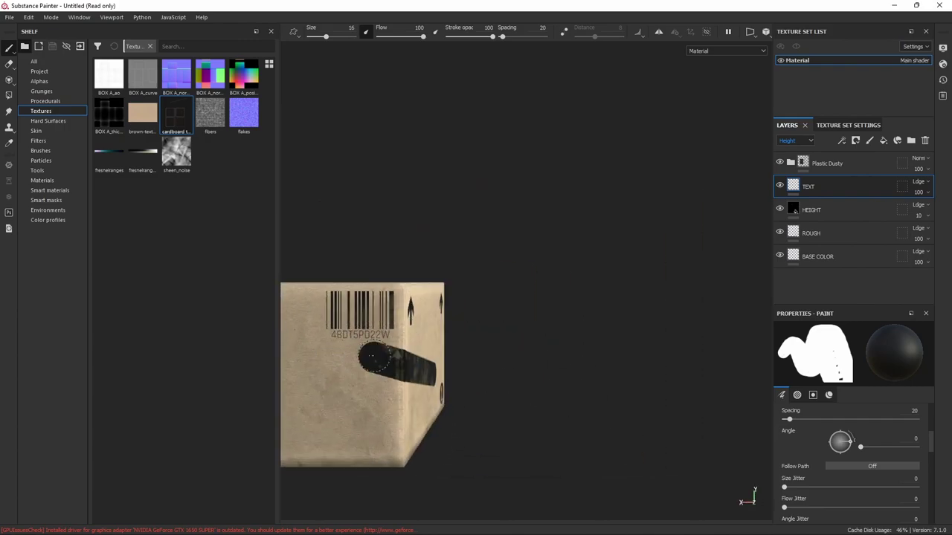
key("ctrl+z")
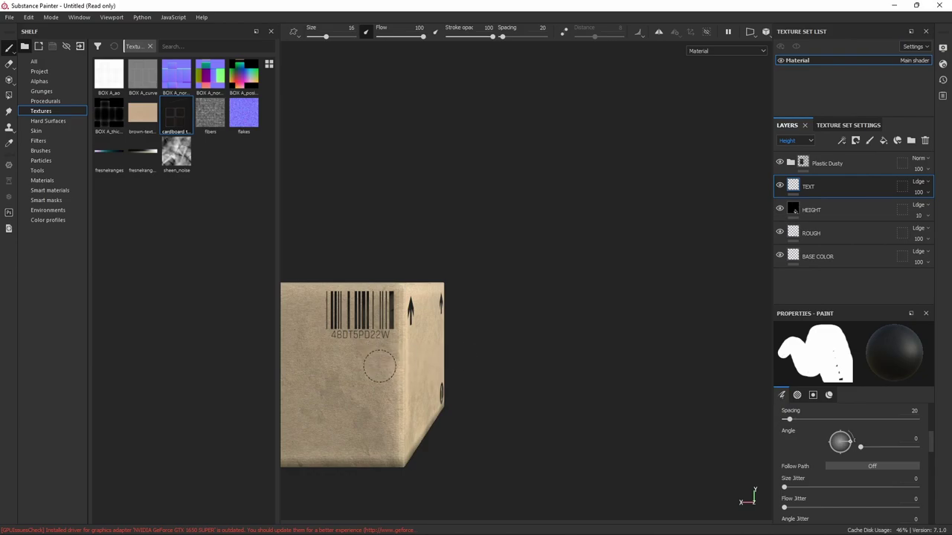
Step: Turn to the arrow-marked side and stamp another number 1 badge at its bottom-right corner
left_click_drag(379, 365, 531, 365, "alt+shift")
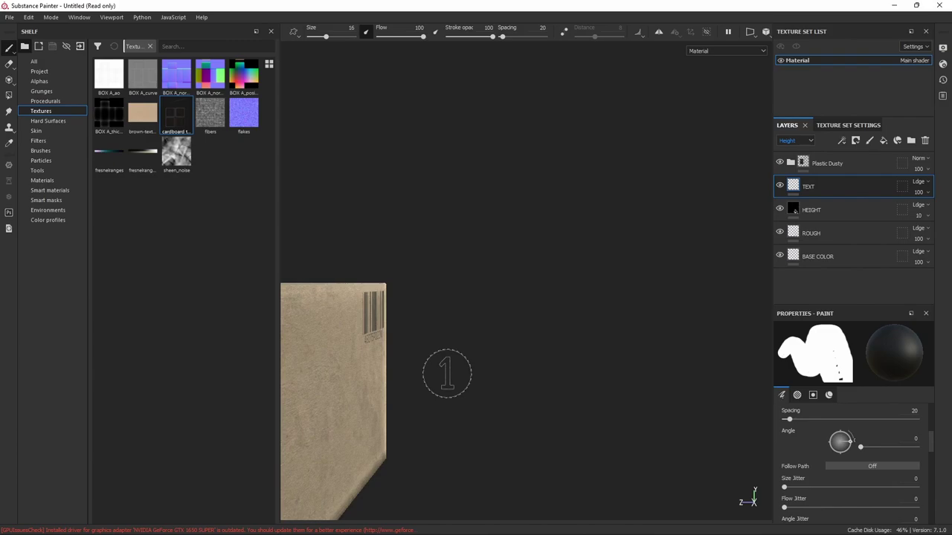
left_click_drag(446, 373, 573, 346, "alt+shift")
scroll(627, 257, "up", 5)
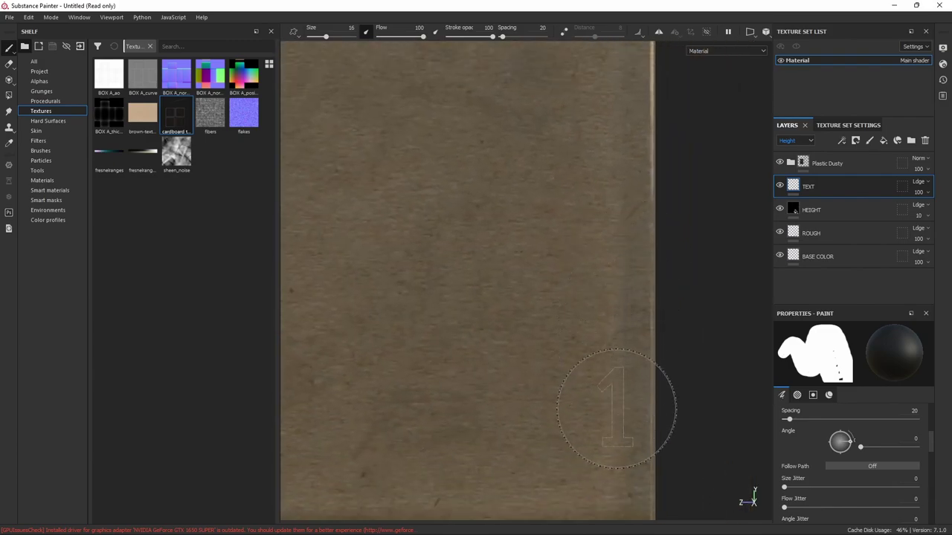
scroll(615, 408, "up", 1)
scroll(607, 409, "down", 3)
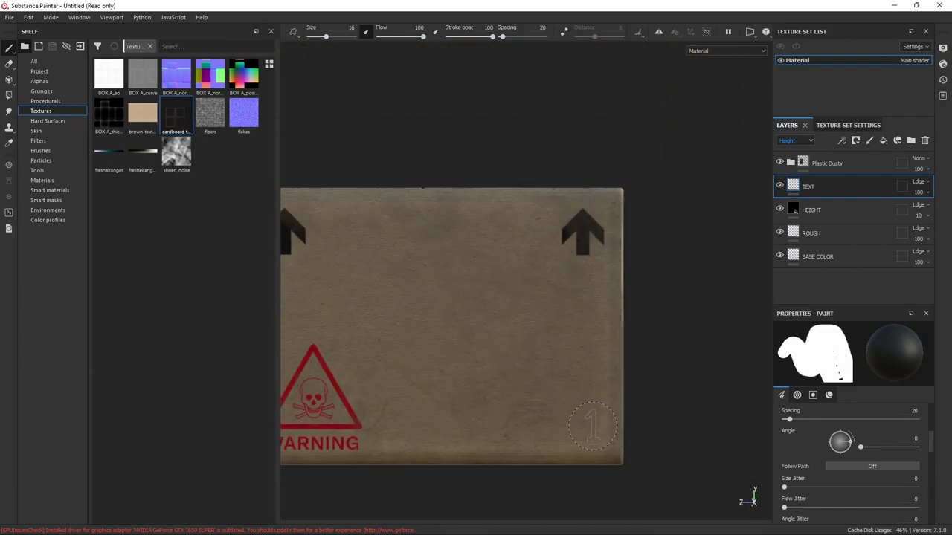
scroll(589, 429, "down", 1)
left_click(588, 429)
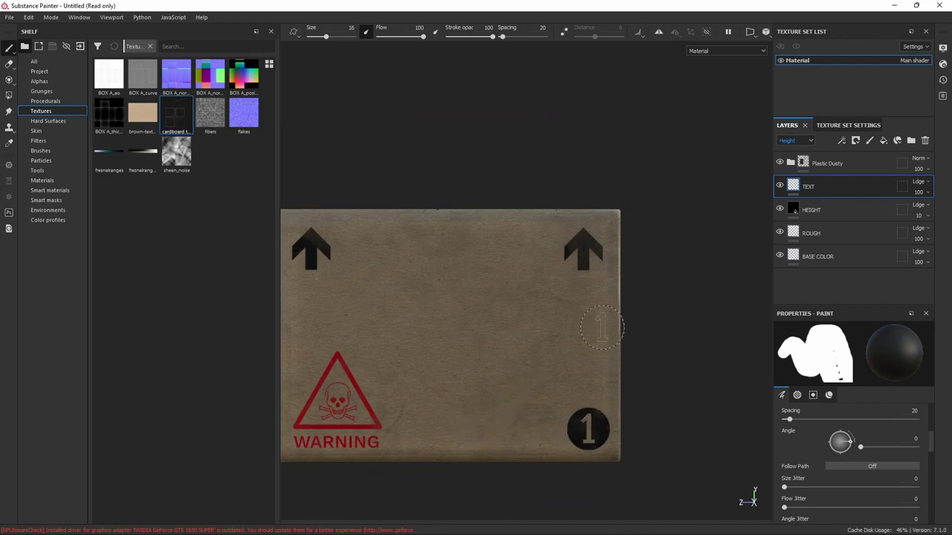
mouse_move(488, 411)
left_mouse_down("alt")
mouse_move(510, 350)
mouse_move(504, 344)
mouse_move(497, 364)
left_mouse_up("alt")
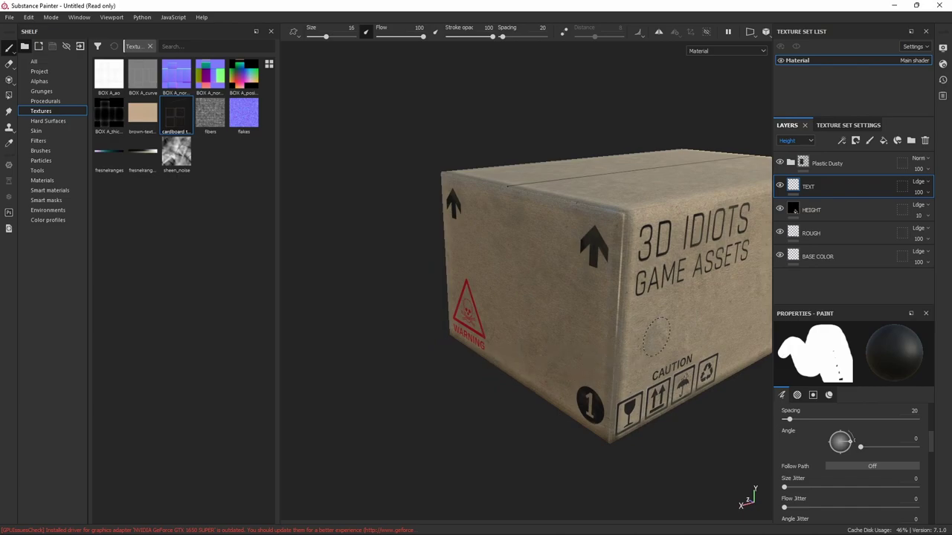
Step: Save the project over the existing BOX A file, confirming the replacement
left_click_drag(609, 350, 656, 334, "alt+shift")
middle_click_drag(656, 337, 441, 303, "alt")
scroll(441, 303, "down", 3)
mouse_move(441, 302)
left_mouse_down("alt")
mouse_move(433, 278)
mouse_move(521, 321)
left_mouse_up("alt")
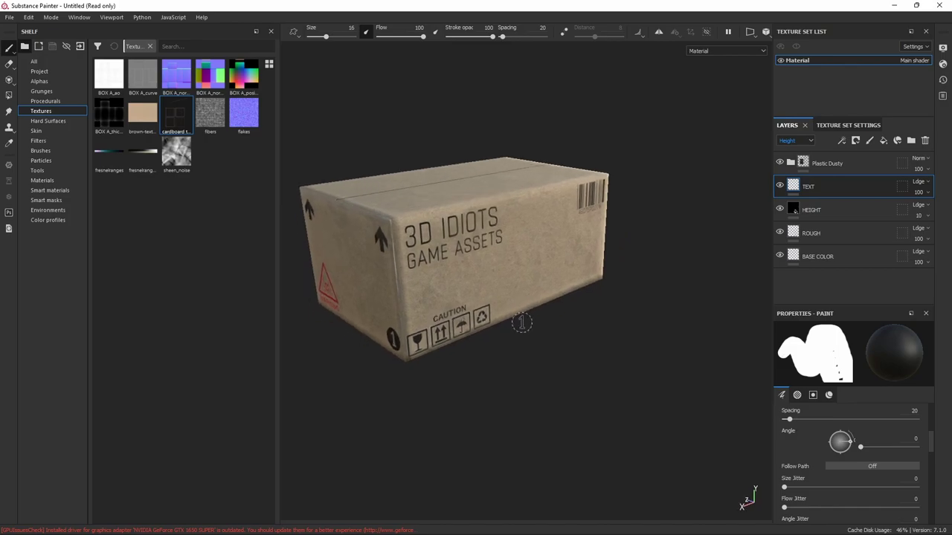
key("ctrl+s")
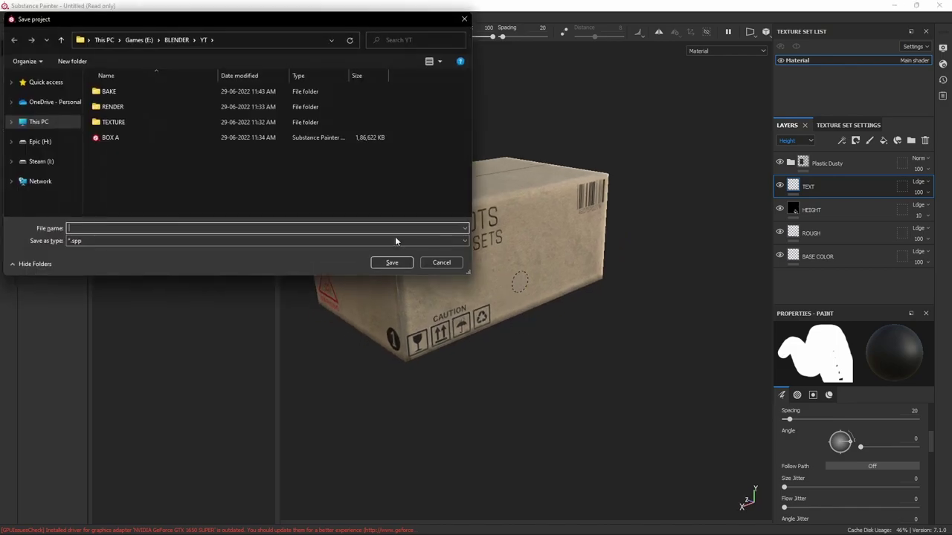
left_click(120, 140)
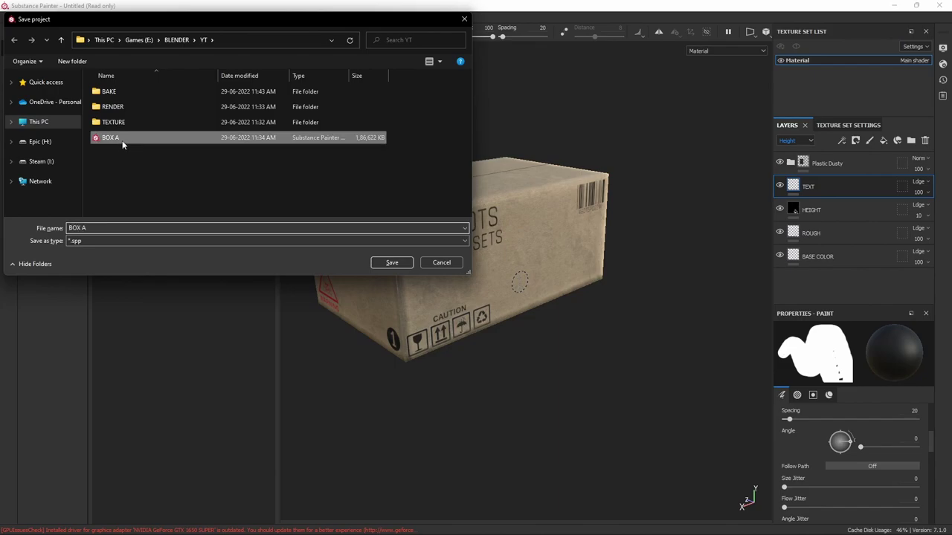
left_click(392, 262)
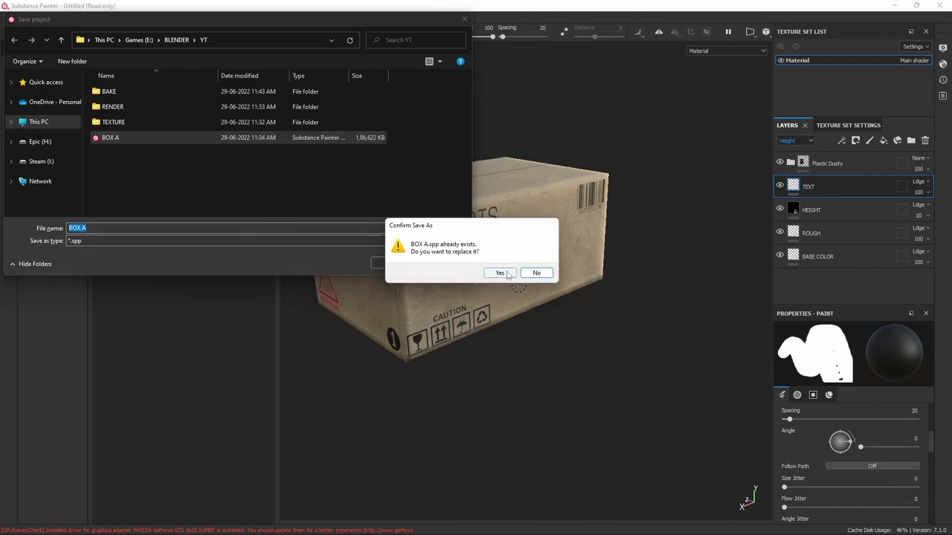
left_click(500, 273)
Step: Orbit around the finished box and rotate the environment lighting to inspect it
left_click_drag(546, 268, 510, 261, "alt+shift")
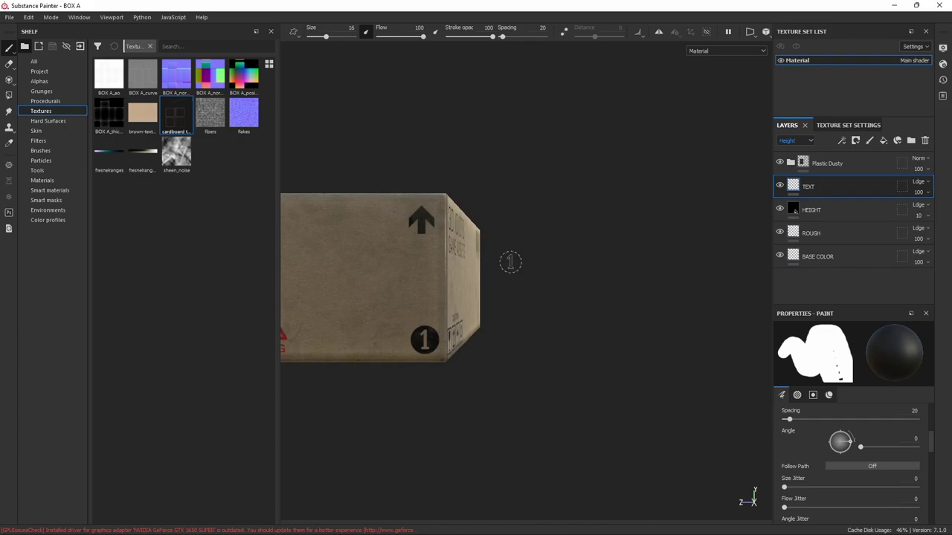
mouse_move(497, 253)
left_mouse_down("alt")
mouse_move(394, 302)
mouse_move(402, 280)
left_mouse_up("alt")
mouse_move(446, 279)
middle_mouse_down("alt")
mouse_move(558, 294)
mouse_move(542, 305)
middle_mouse_up("alt")
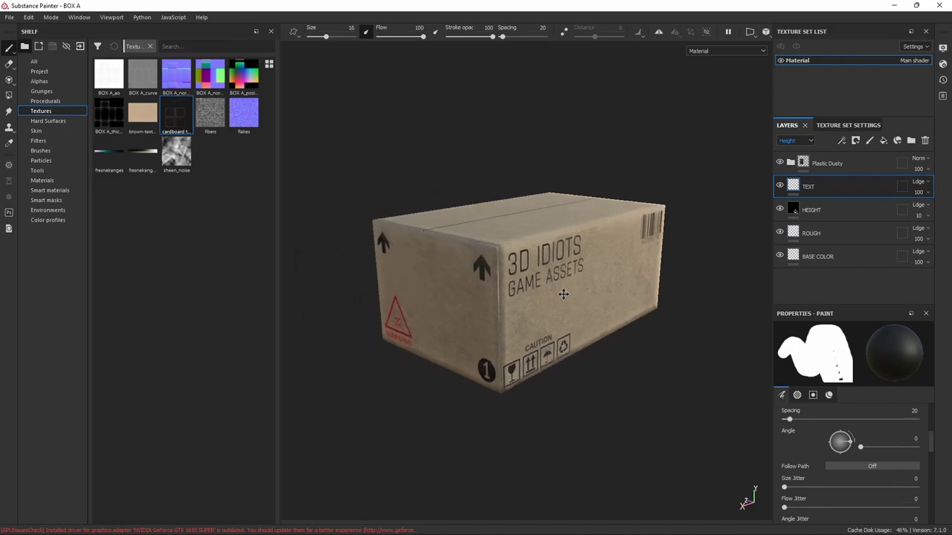
mouse_move(529, 261)
left_mouse_down("alt")
mouse_move(539, 272)
mouse_move(532, 275)
left_mouse_up("alt")
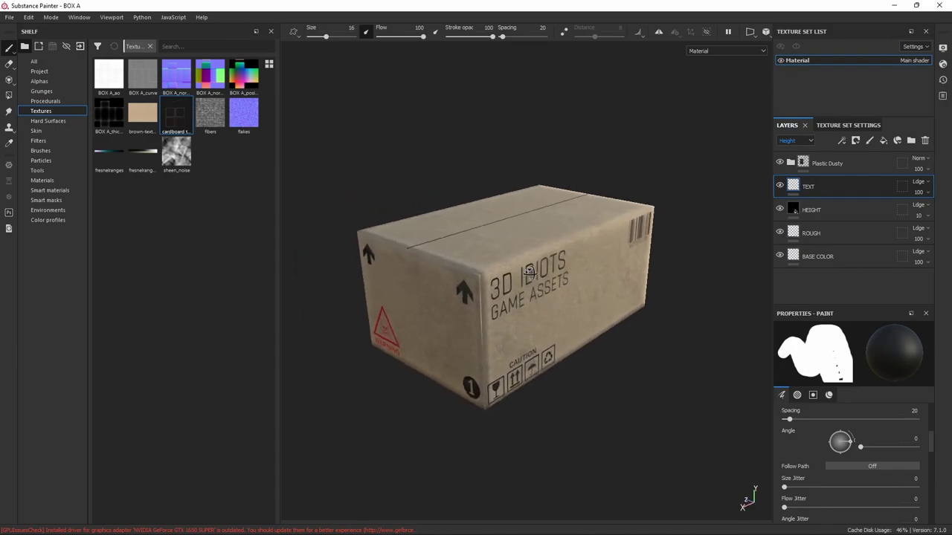
mouse_move(554, 284)
right_mouse_down("shift")
mouse_move(515, 303)
mouse_move(506, 292)
right_mouse_up("shift")
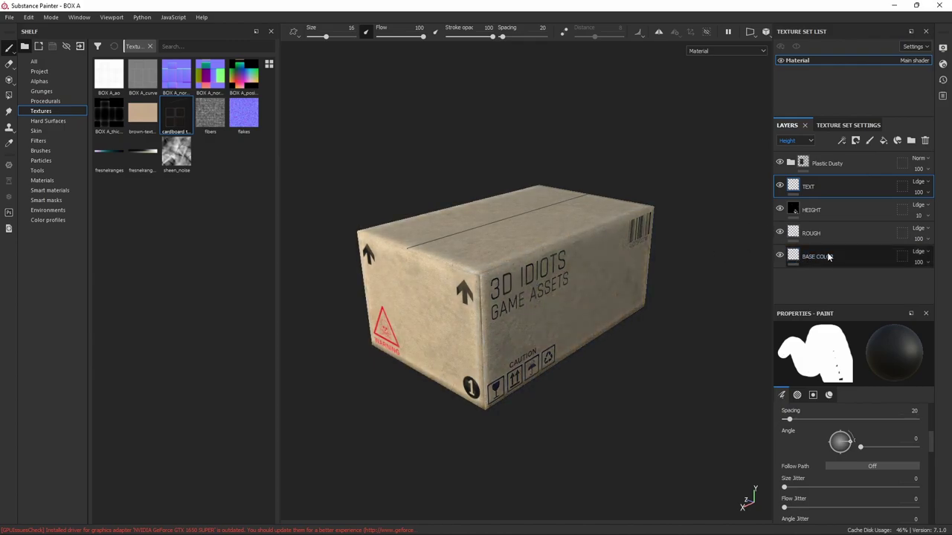
Step: On the BASE COLOR layer, try projecting the brown texture image, then return to painting
left_click(824, 256)
left_click(805, 141)
left_click(792, 150)
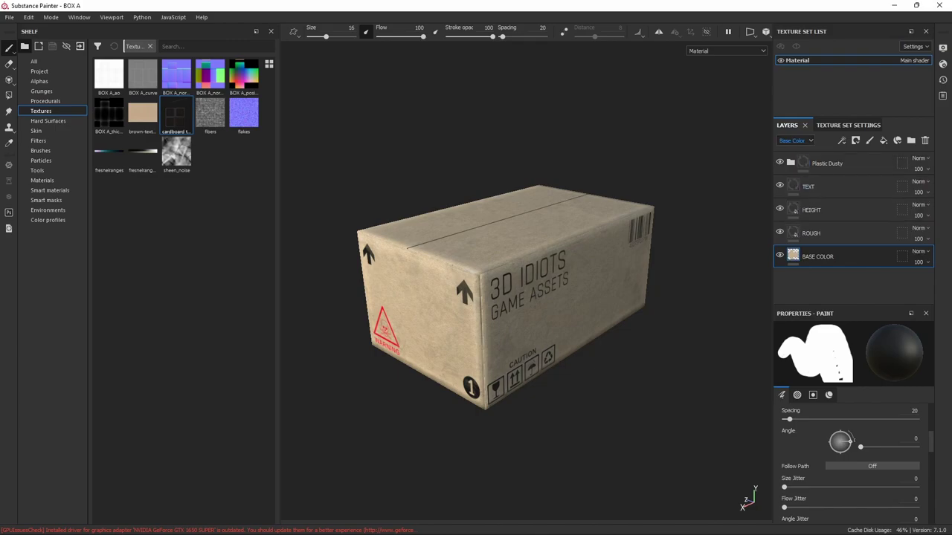
left_click(9, 79)
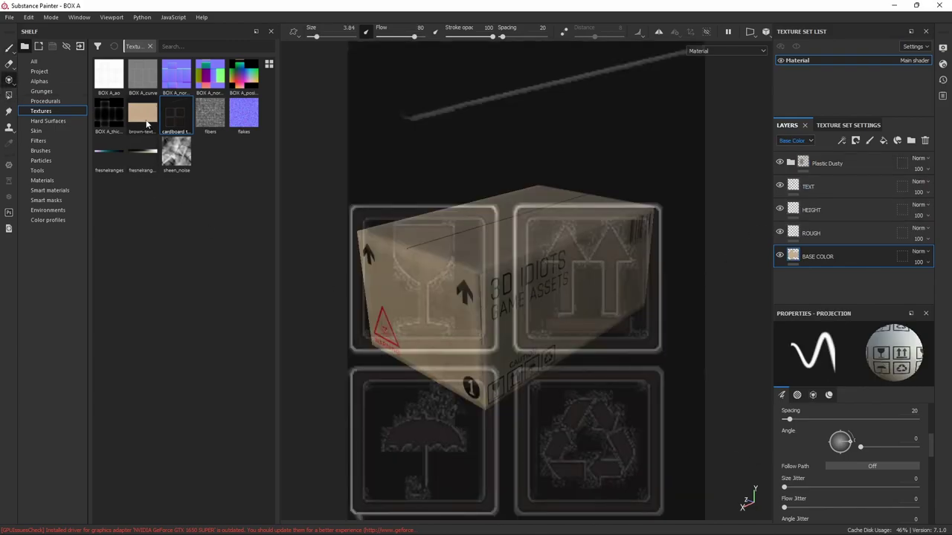
scroll(858, 427, "down", 5)
scroll(859, 426, "down", 5)
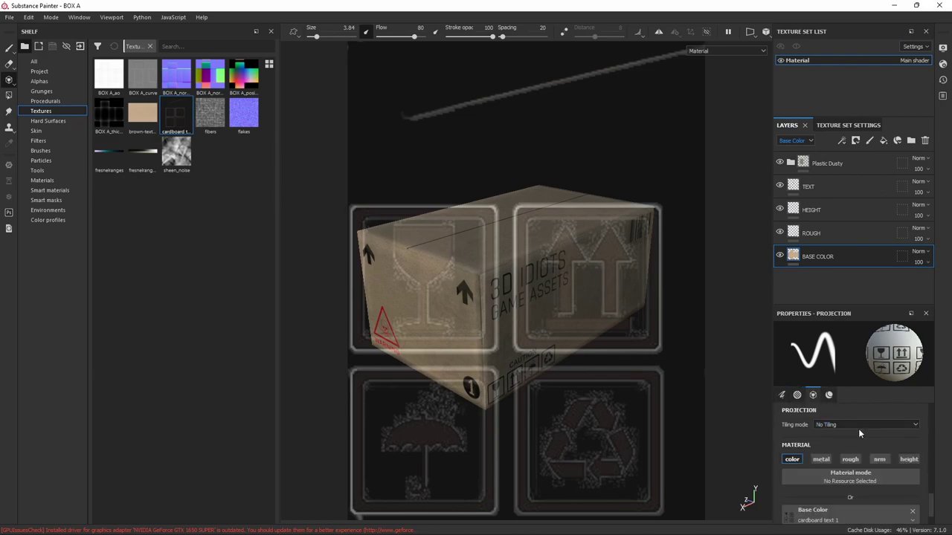
mouse_move(142, 113)
left_mouse_down()
mouse_move(424, 370)
mouse_move(832, 489)
left_mouse_up()
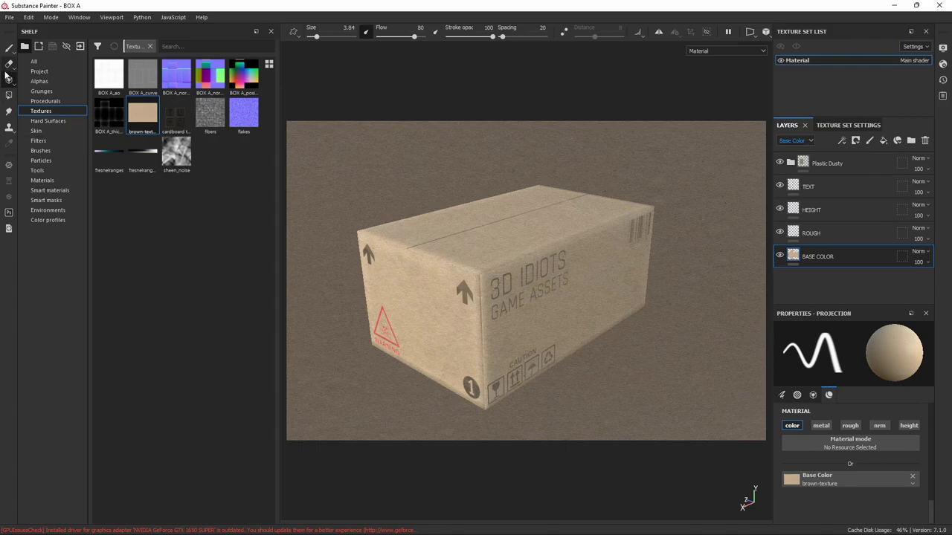
key("1")
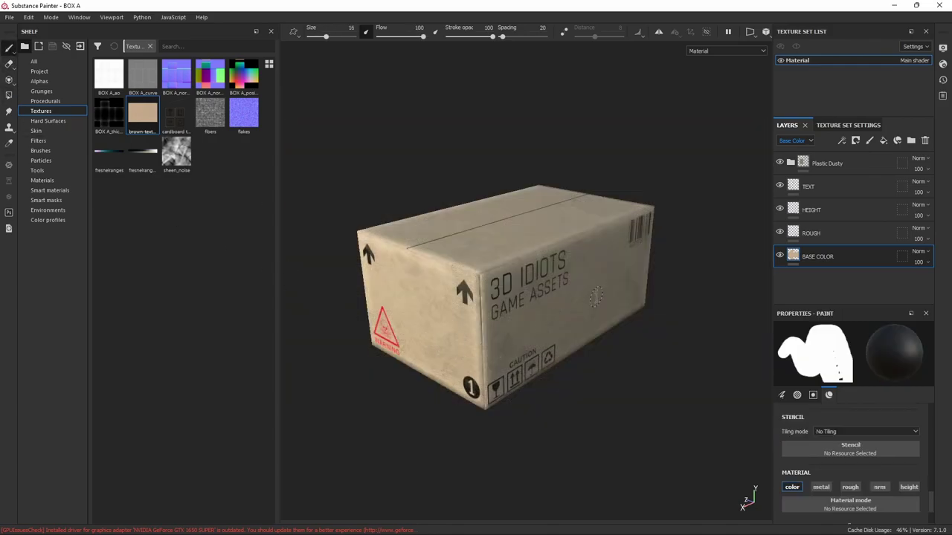
mouse_move(596, 297)
left_mouse_down("alt")
mouse_move(532, 226)
mouse_move(576, 263)
left_mouse_up("alt")
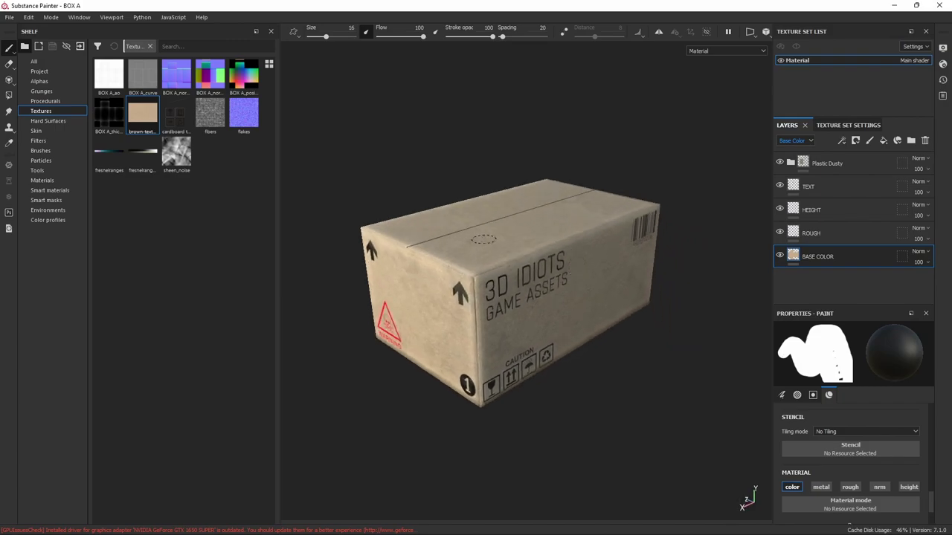
Step: Export the texture maps as 2048 PNGs to E:/BLENDER/YT/TEXTURE and switch to Marmoset Toolbag
left_click(8, 17)
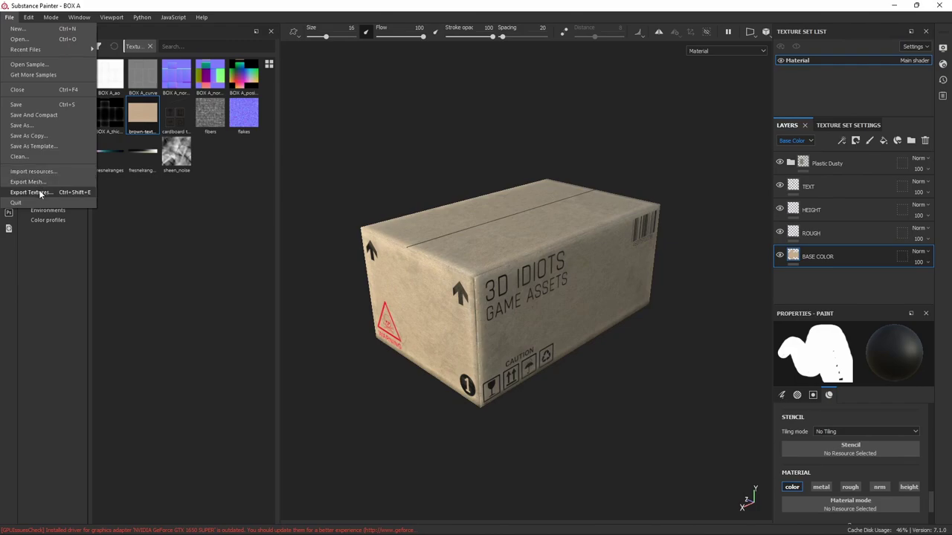
left_click(30, 192)
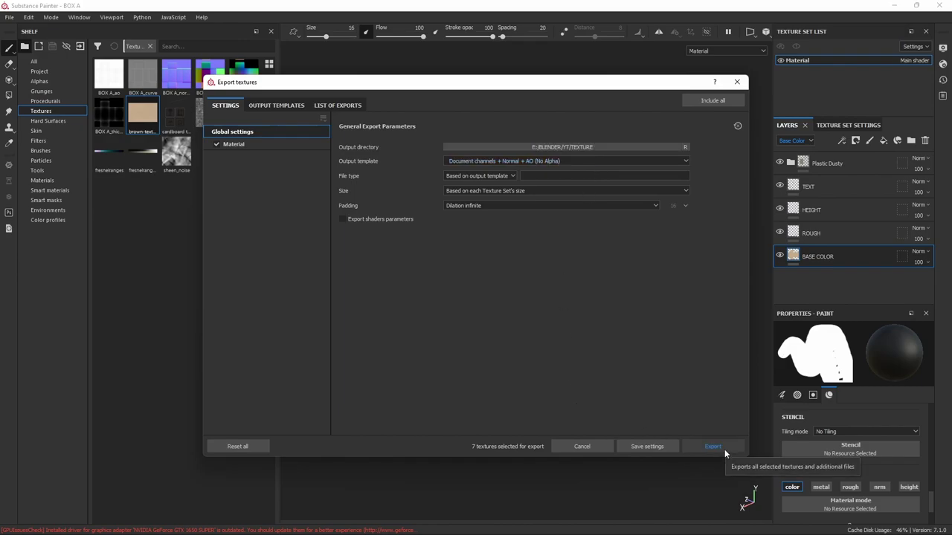
left_click(713, 446)
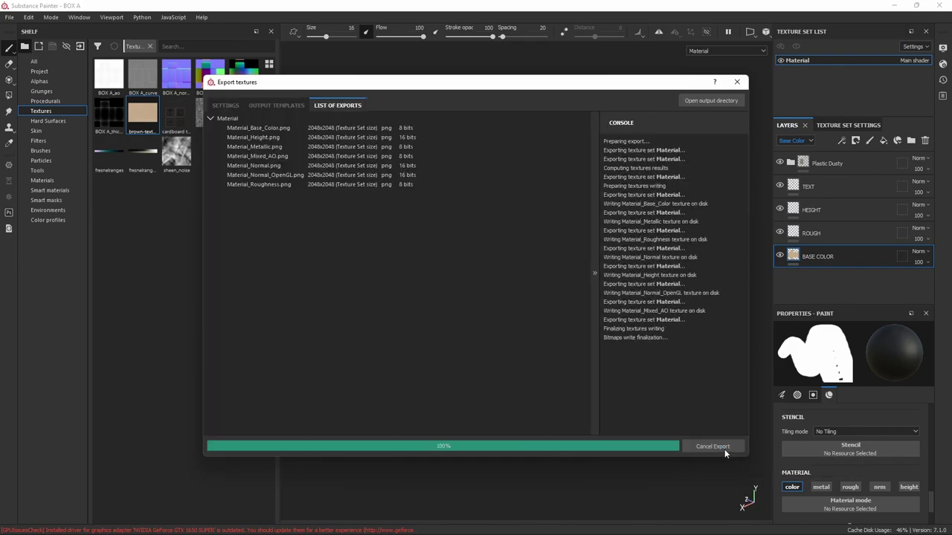
left_click(654, 446)
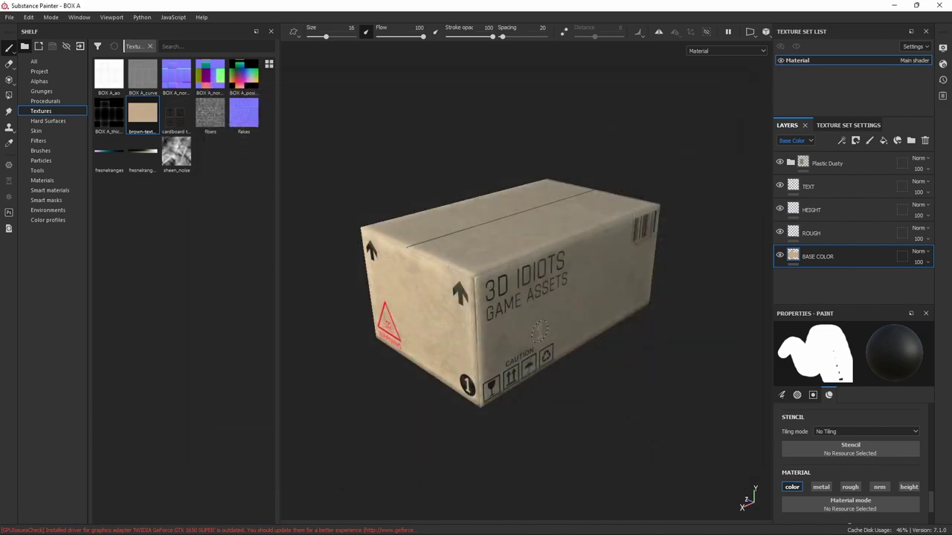
key("alt+Tab")
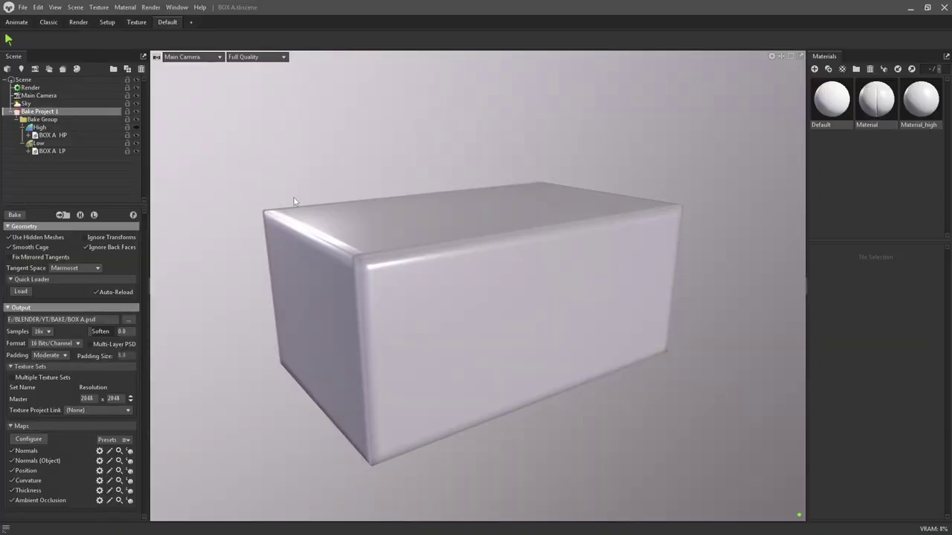
Step: Delete the Bake Project and import the low-poly BOX A LP.fbx model
left_click(140, 69)
left_click(7, 68)
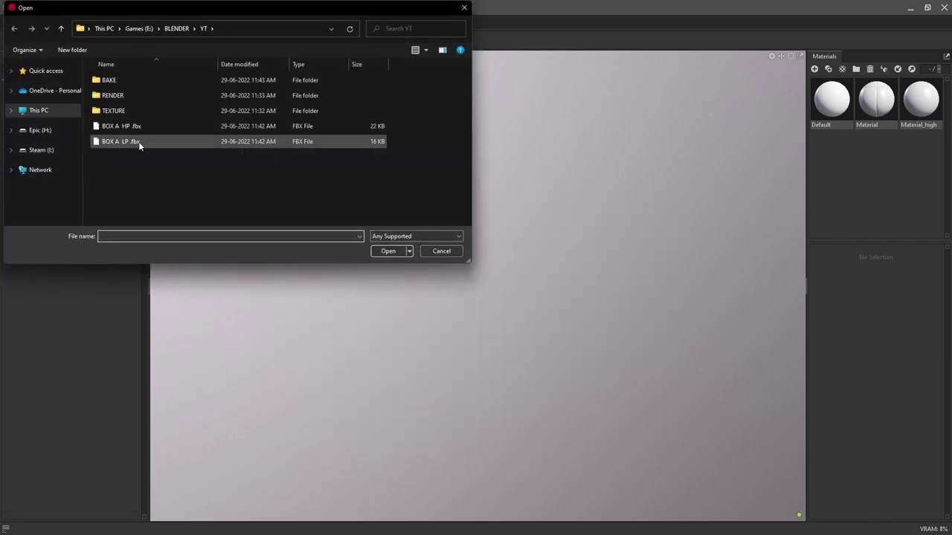
left_click(138, 141)
left_click(391, 251)
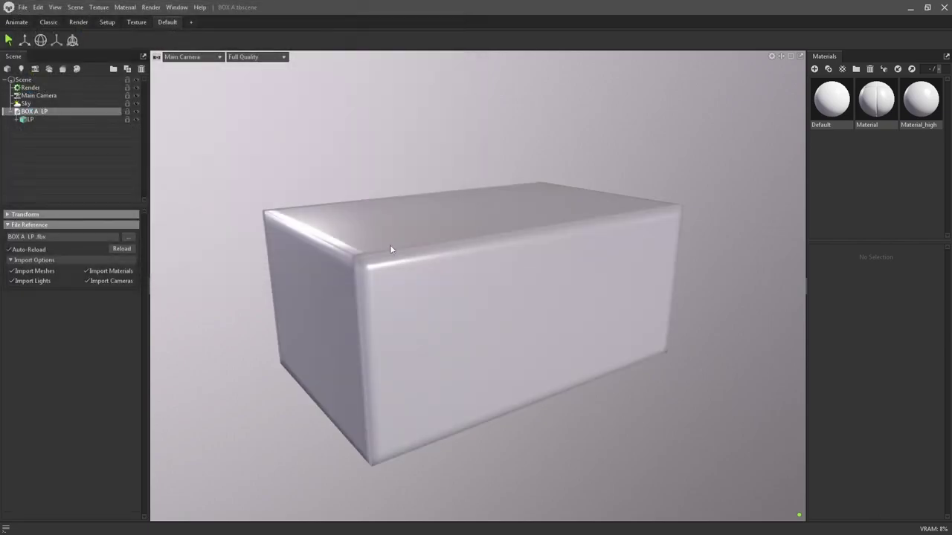
Step: Delete Material and Material_high so only the Default material remains
left_click(875, 88)
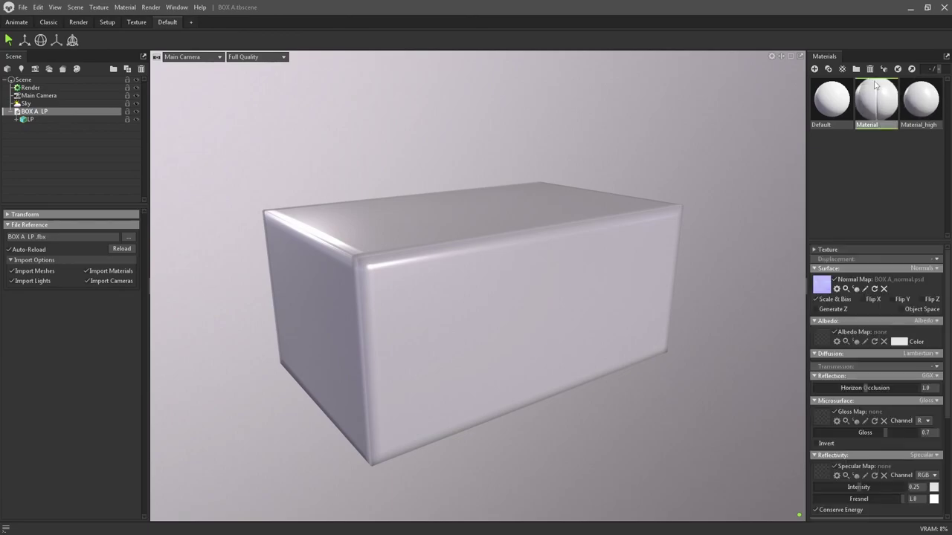
key("Delete")
left_click(883, 96)
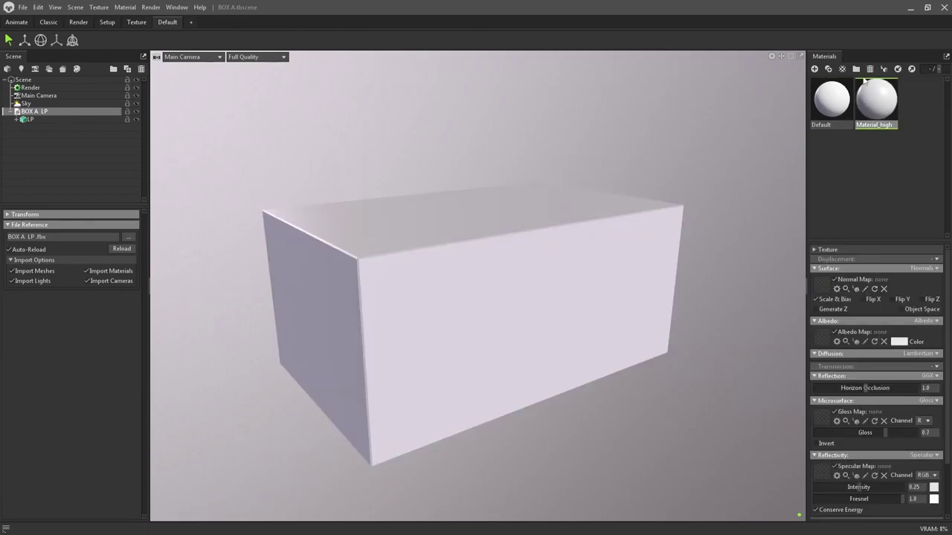
key("Delete")
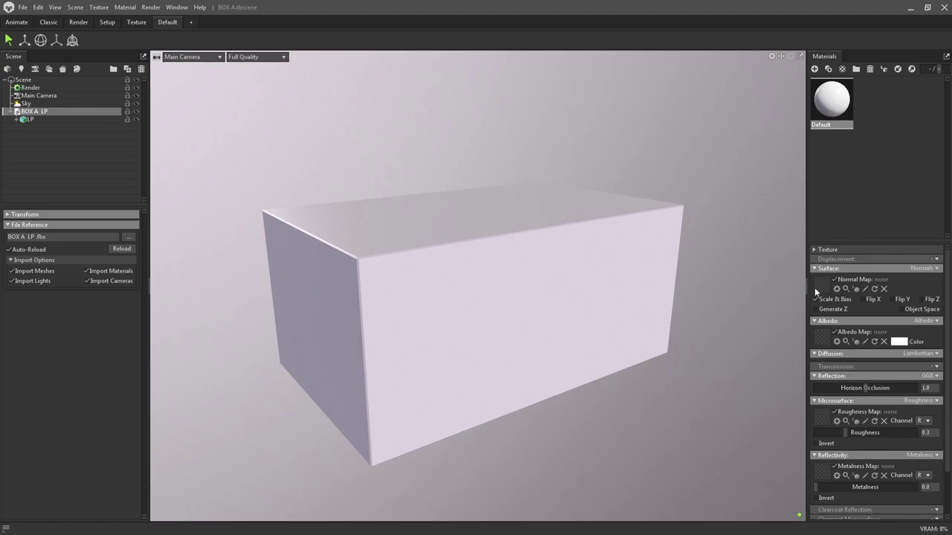
left_click(814, 287)
Step: Load Material_Normal_OpenGL as the normal map and Material_Base_Color as the albedo
double_click(133, 107)
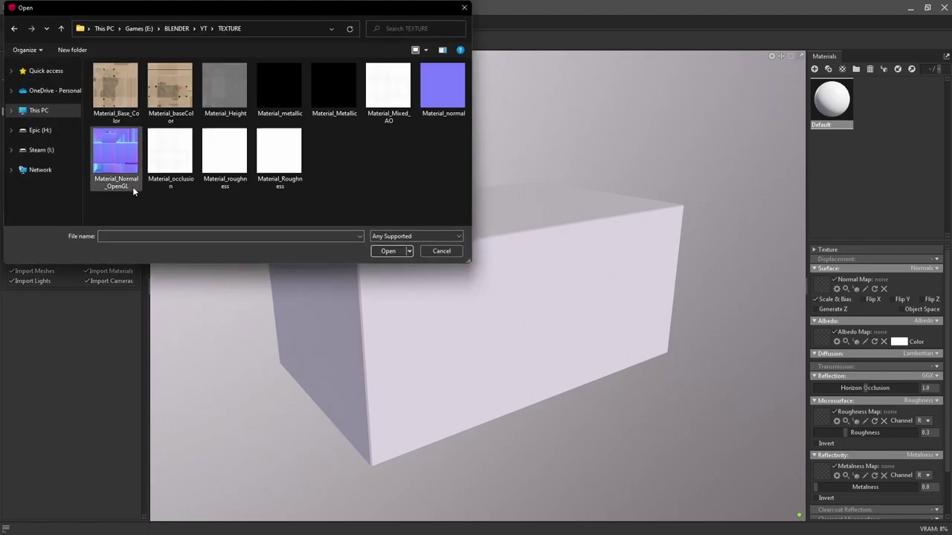
left_click(122, 160)
left_click(388, 250)
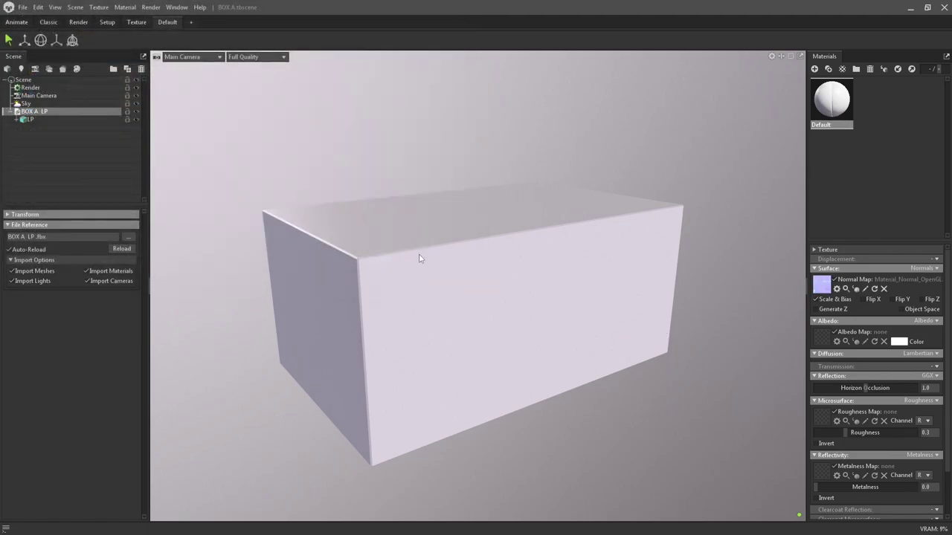
mouse_move(418, 258)
left_mouse_down()
mouse_move(472, 276)
mouse_move(451, 306)
mouse_move(431, 311)
mouse_move(467, 284)
left_mouse_up()
left_click(822, 337)
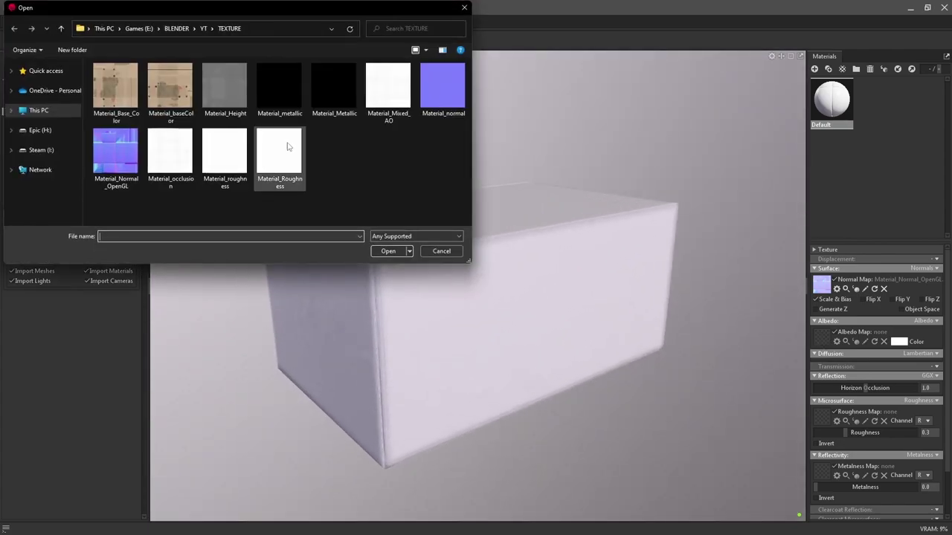
left_click(123, 93)
left_click(402, 253)
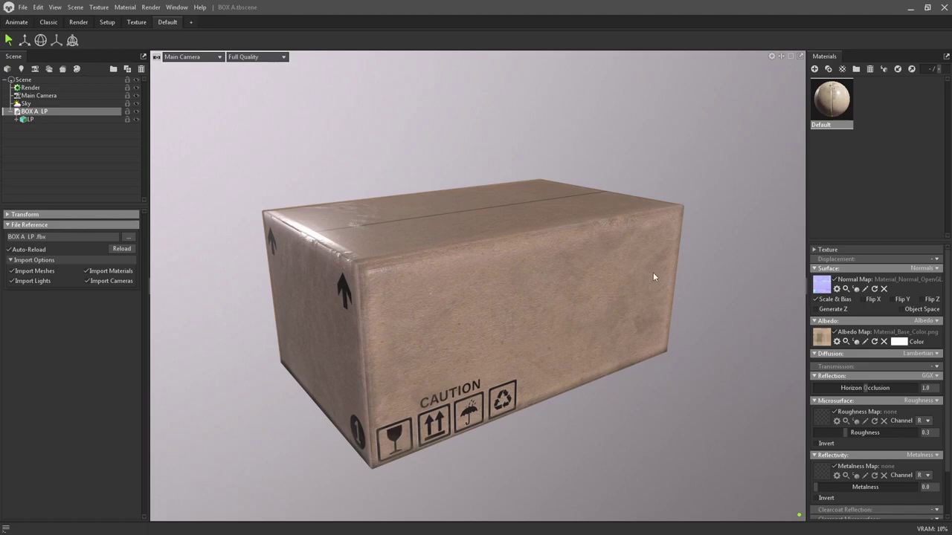
Step: Load Material_roughness into Microsurface and Material_metallic into Reflectivity
mouse_move(570, 270)
left_mouse_down()
mouse_move(600, 260)
mouse_move(568, 262)
mouse_move(540, 286)
mouse_move(530, 271)
mouse_move(523, 283)
mouse_move(304, 279)
mouse_move(587, 278)
mouse_move(684, 291)
mouse_move(658, 285)
left_mouse_up()
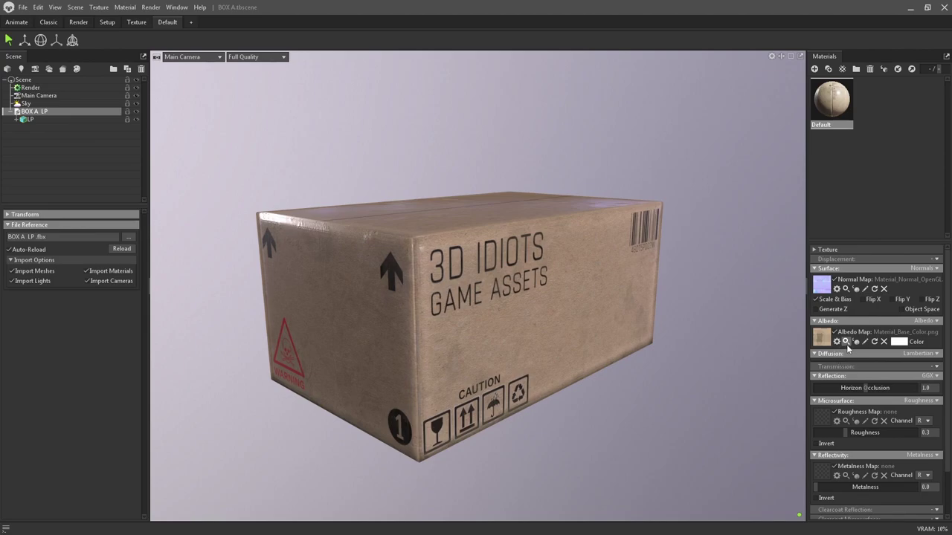
scroll(847, 348, "down", 2)
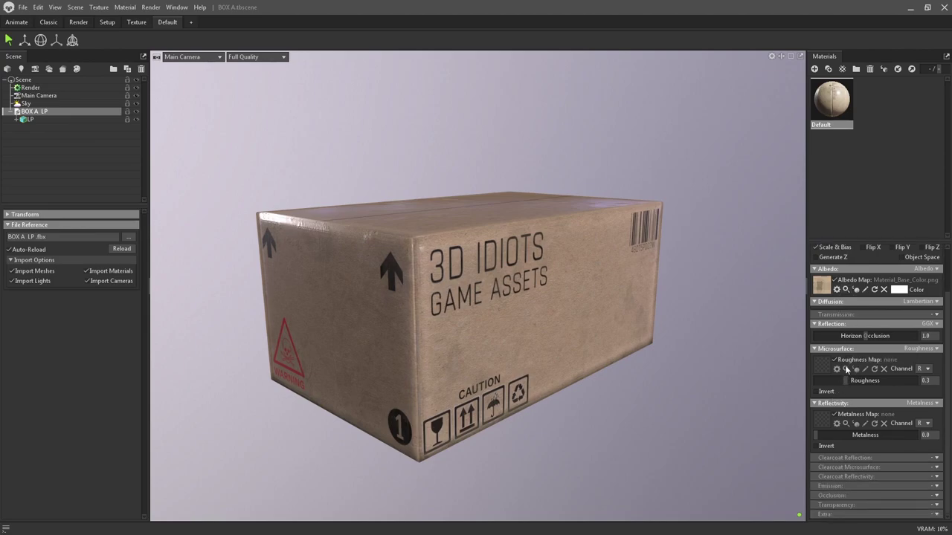
left_click(823, 365)
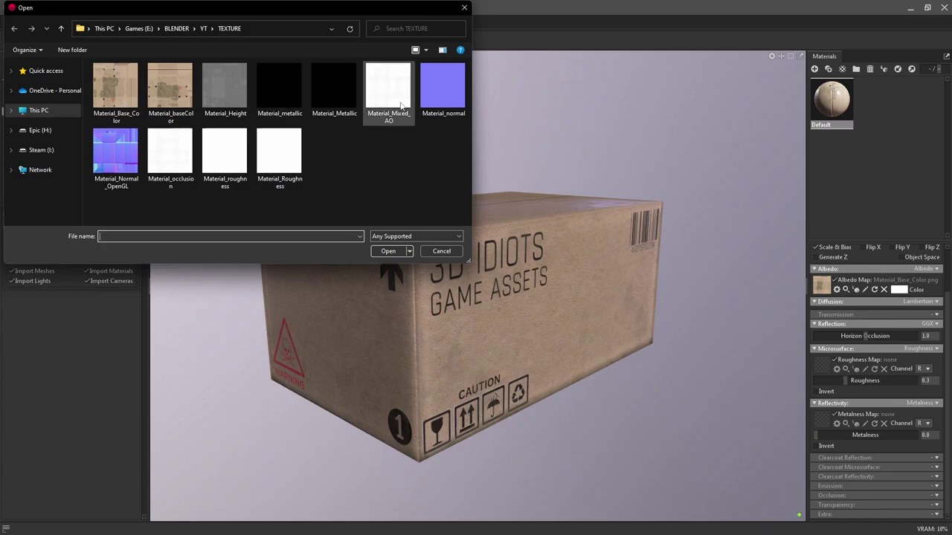
left_click(227, 149)
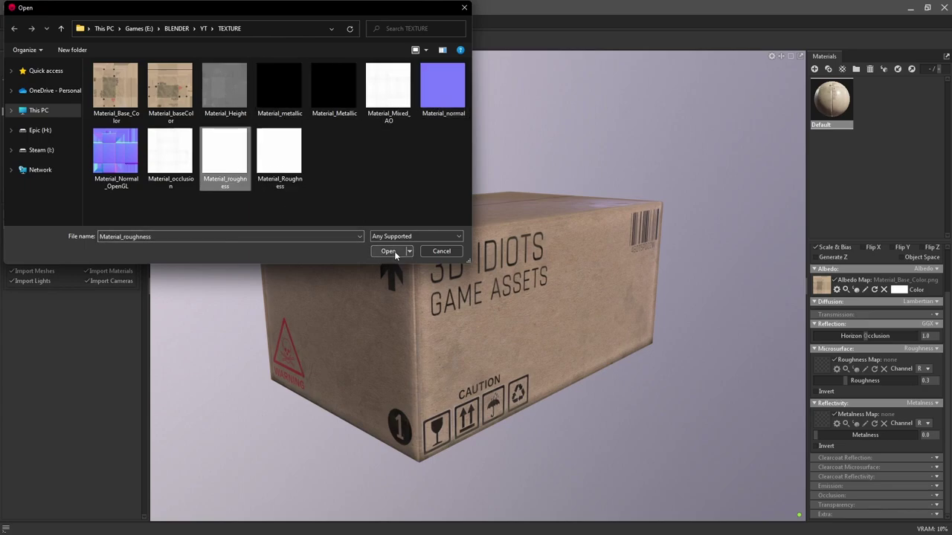
left_click(388, 251)
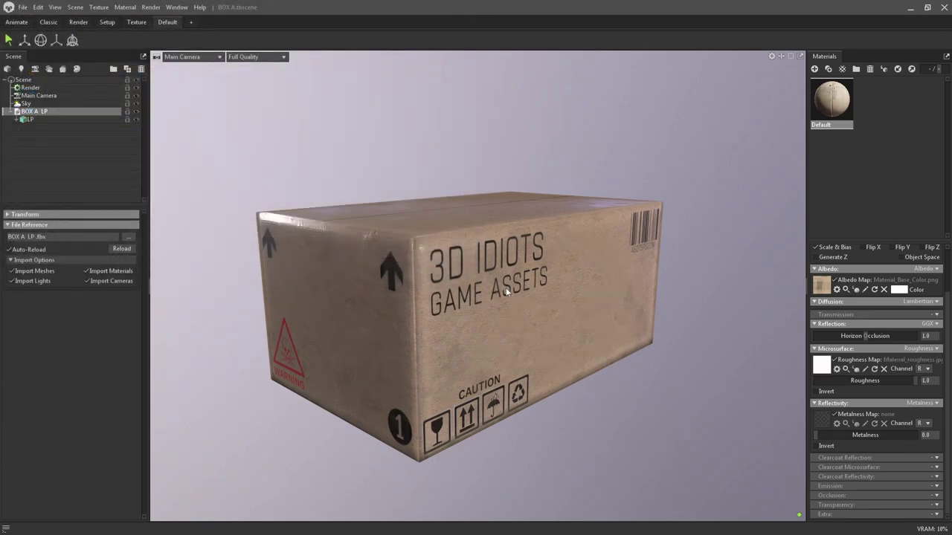
mouse_move(493, 298)
left_mouse_down()
mouse_move(490, 306)
mouse_move(492, 289)
left_mouse_up()
left_click(820, 422)
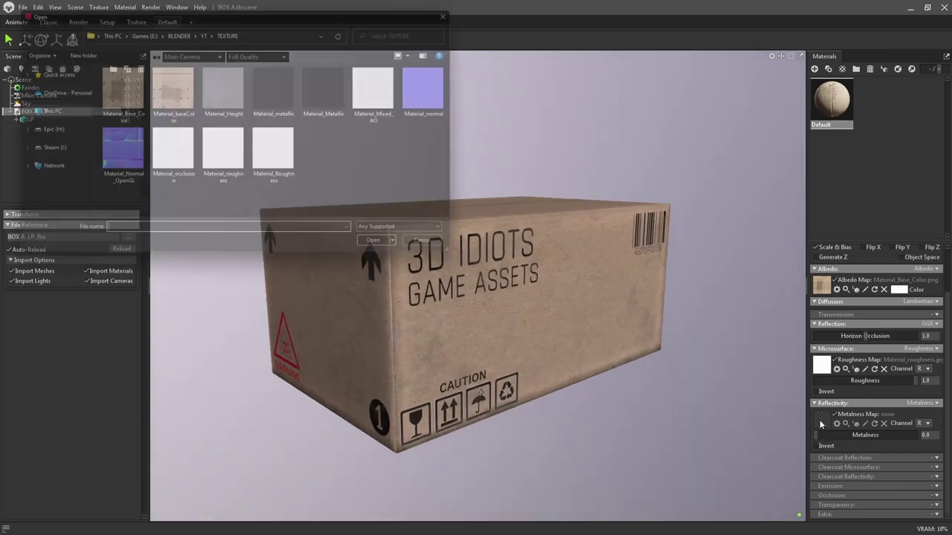
left_click(279, 88)
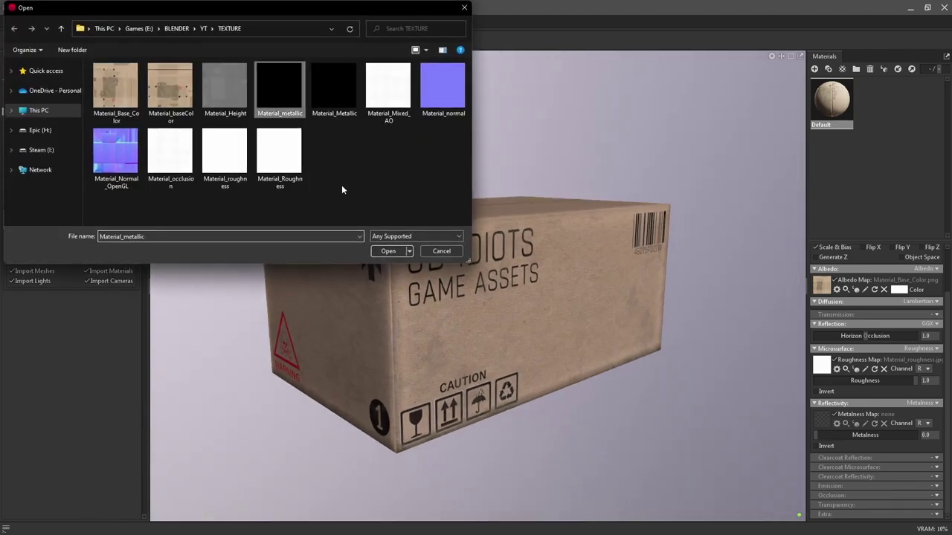
left_click(388, 251)
mouse_move(416, 268)
left_mouse_down()
mouse_move(507, 284)
mouse_move(415, 304)
mouse_move(508, 209)
mouse_move(436, 244)
mouse_move(480, 303)
mouse_move(458, 304)
left_mouse_up()
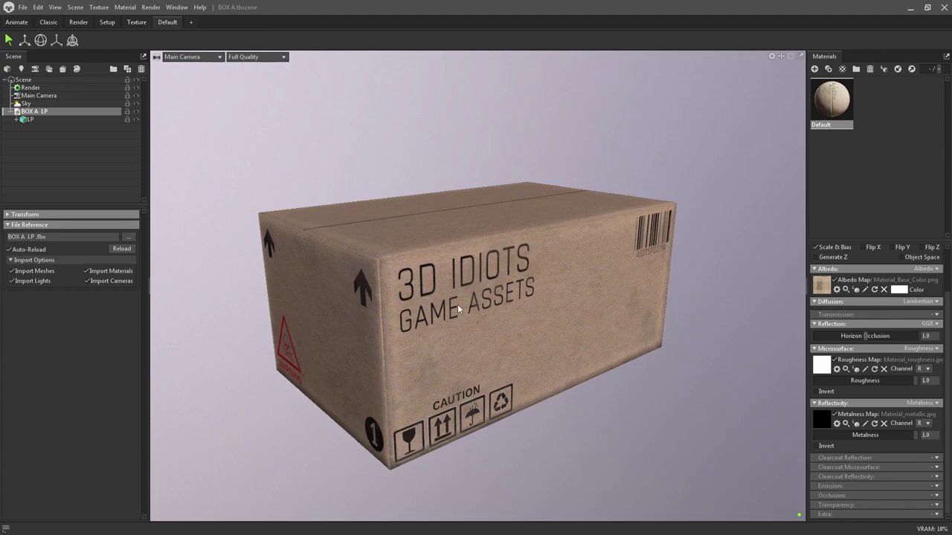
Step: Set the render output image to BOX A in the E:/BLENDER/YT/RENDER folder
left_click(31, 87)
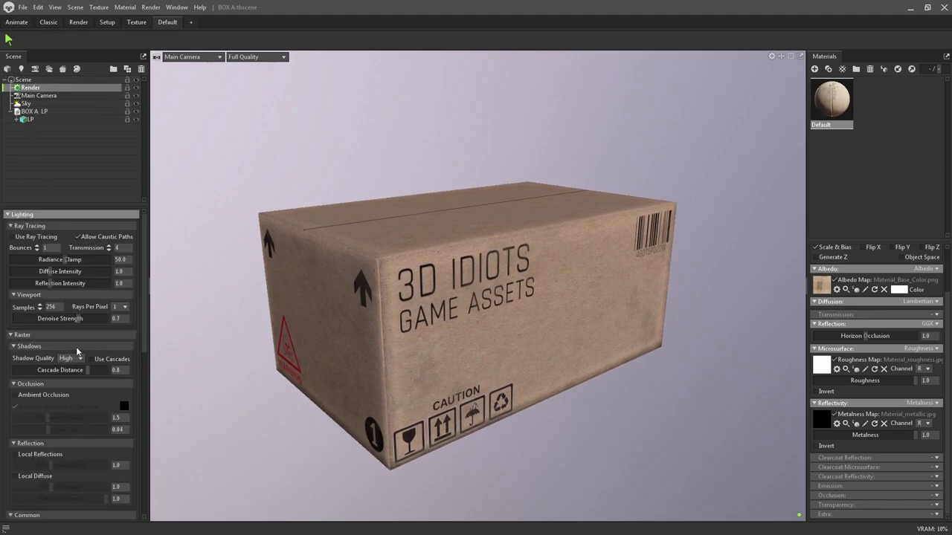
scroll(49, 327, "down", 2)
scroll(71, 328, "down", 1)
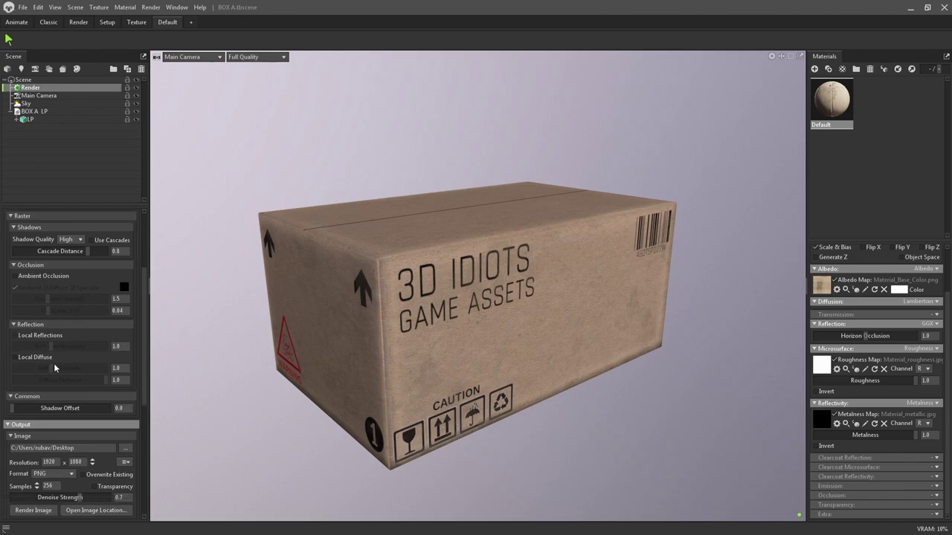
scroll(53, 363, "down", 1)
left_click(125, 424)
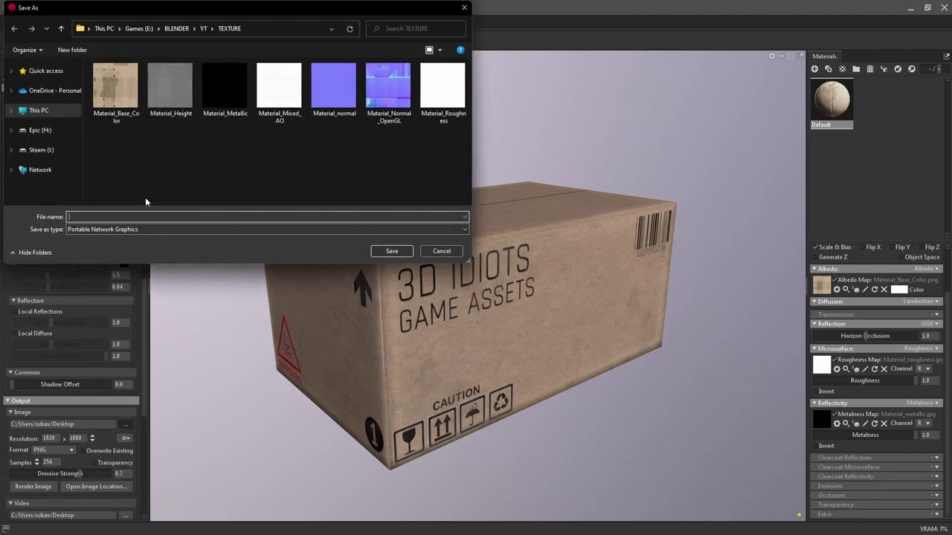
left_click(203, 29)
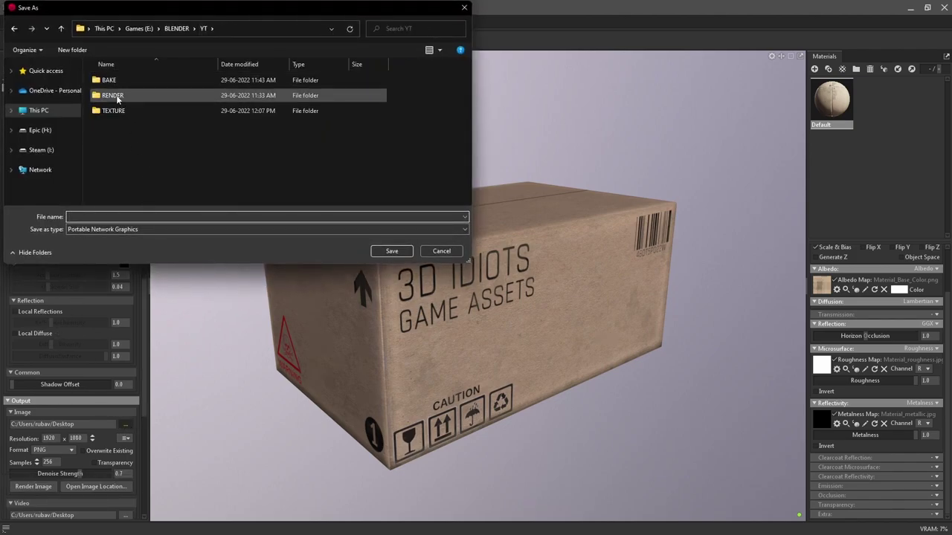
double_click(113, 95)
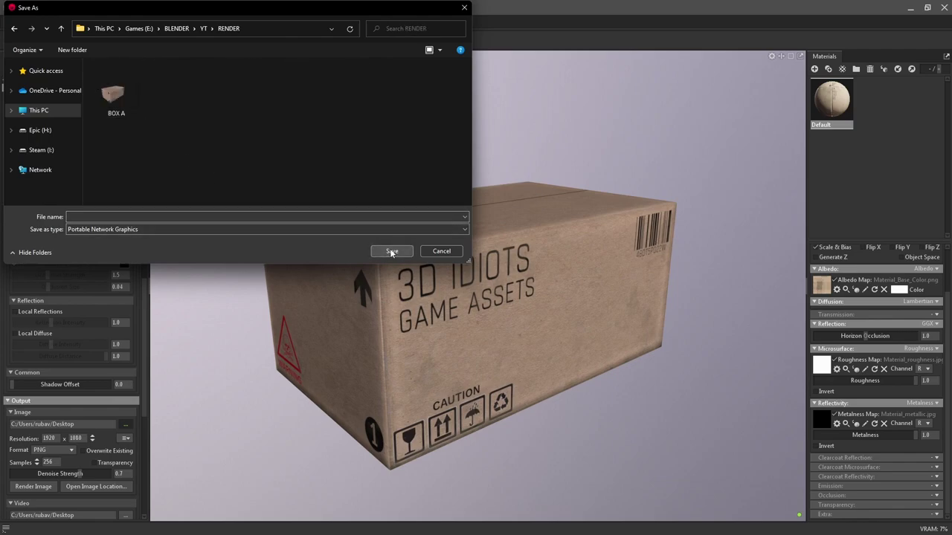
left_click(113, 93)
left_click(389, 251)
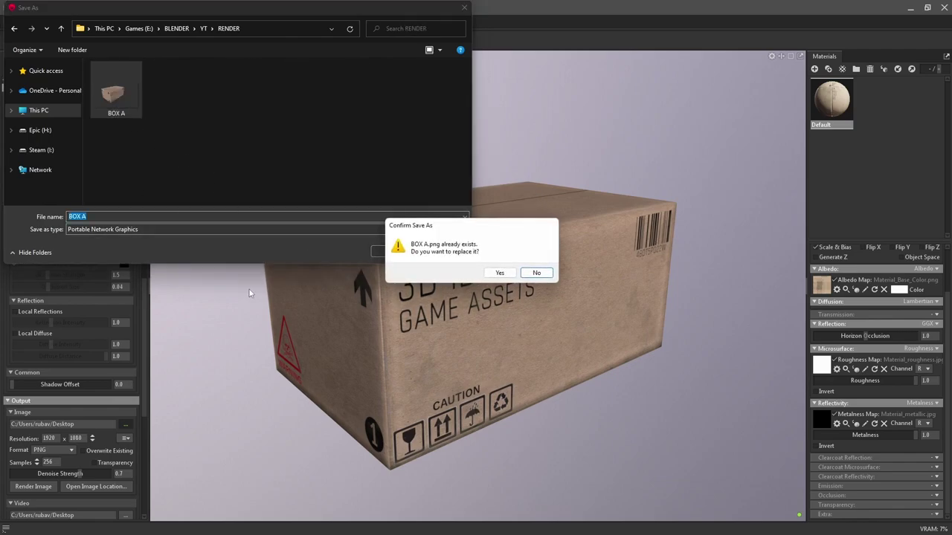
left_click(500, 273)
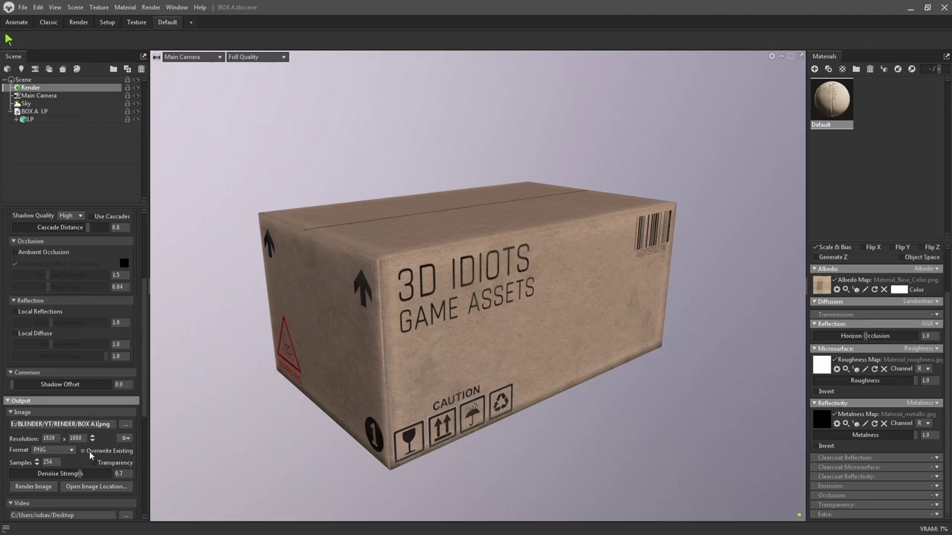
Step: Enable Use Ray Tracing and orbit the camera so the box faces forward
scroll(45, 334, "up", 2)
scroll(30, 275, "up", 2)
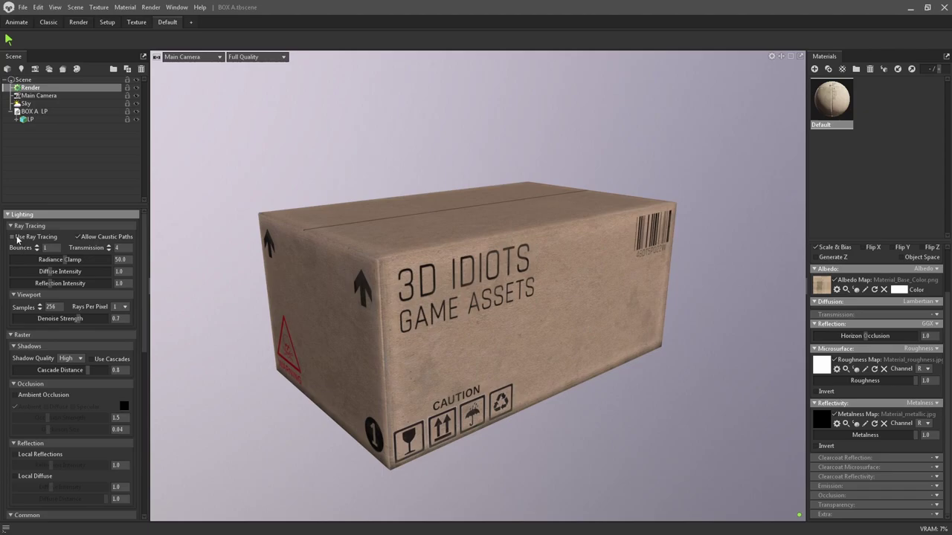
left_click(14, 236)
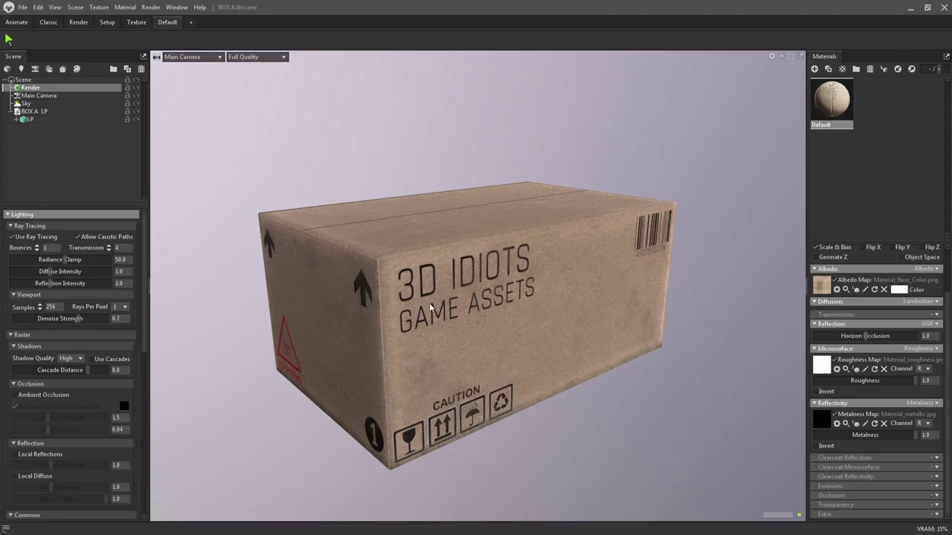
left_click_drag(429, 302, 431, 345)
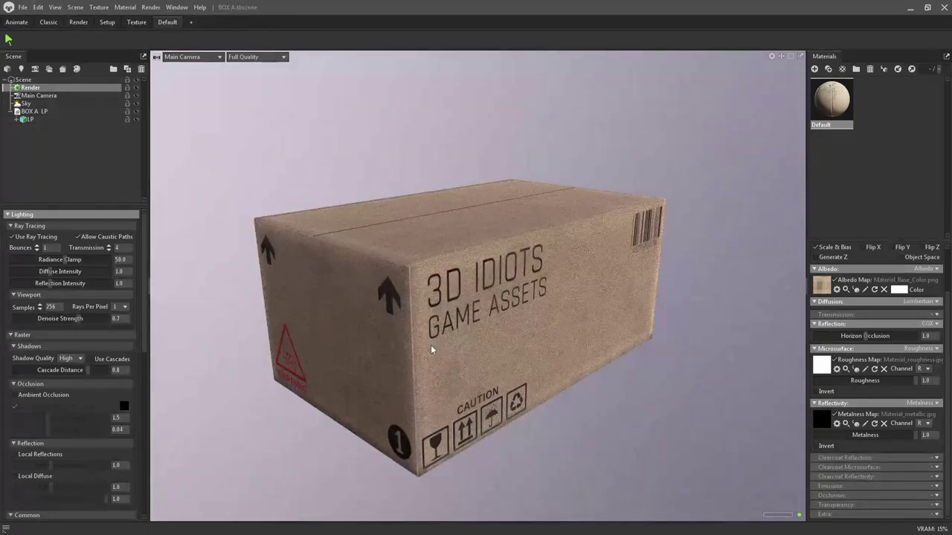
Step: Render the final image to BOX A1.png, skipping the video render
scroll(53, 429, "down", 4)
scroll(48, 428, "down", 4)
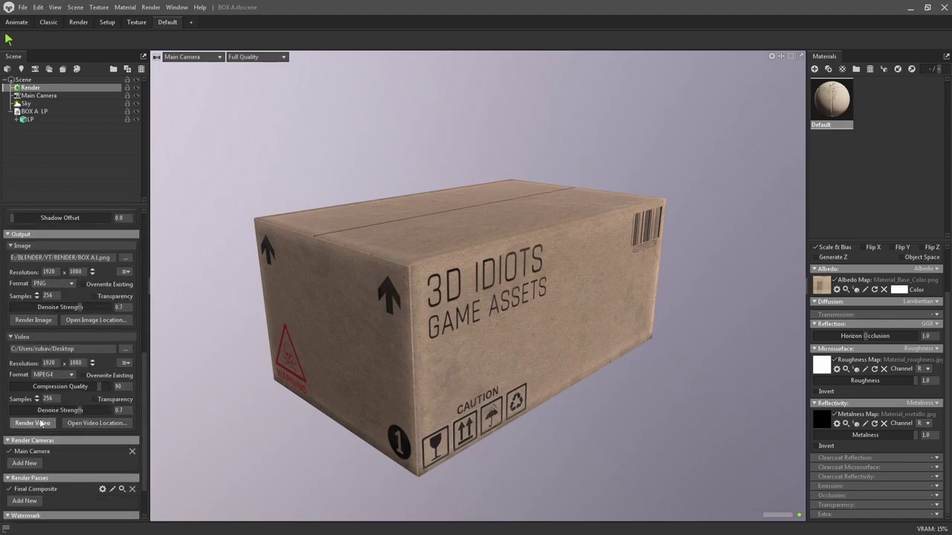
left_click(32, 423)
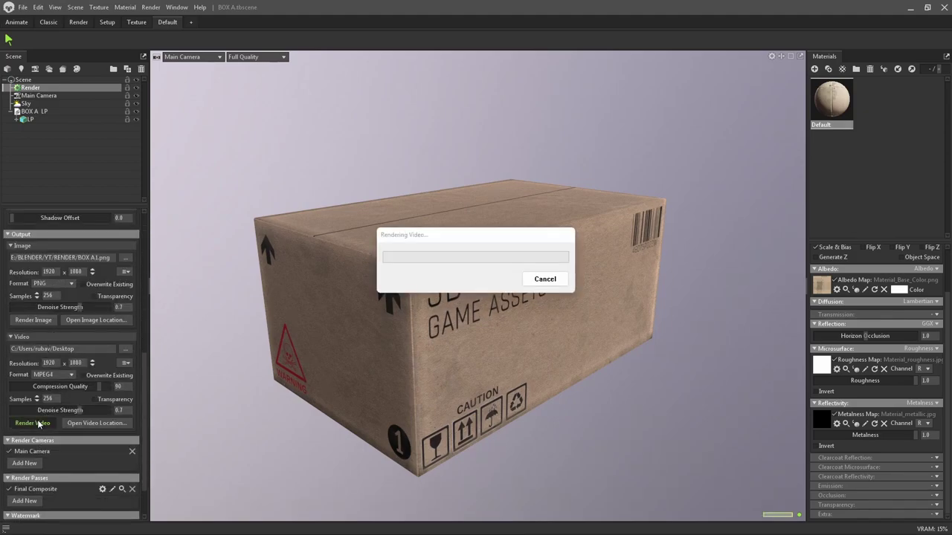
left_click(545, 279)
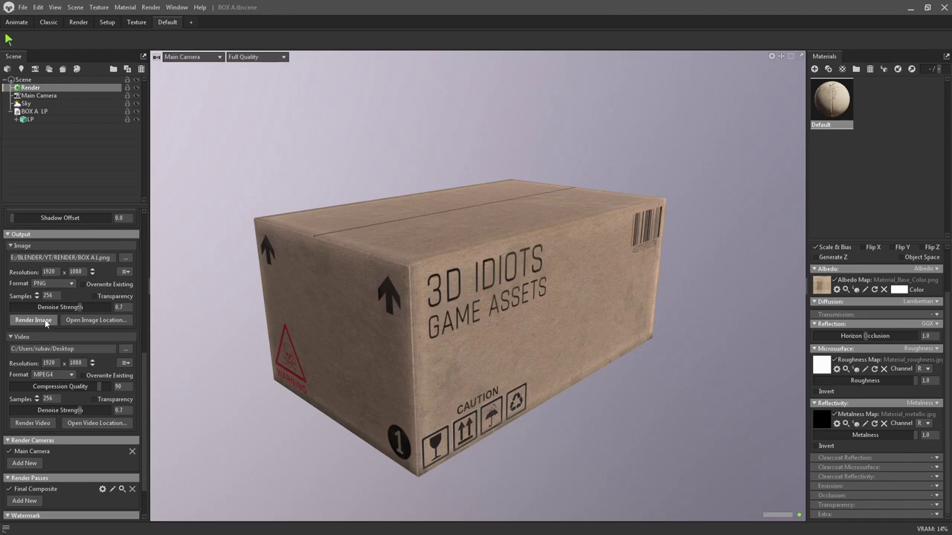
scroll(46, 331, "up", 1)
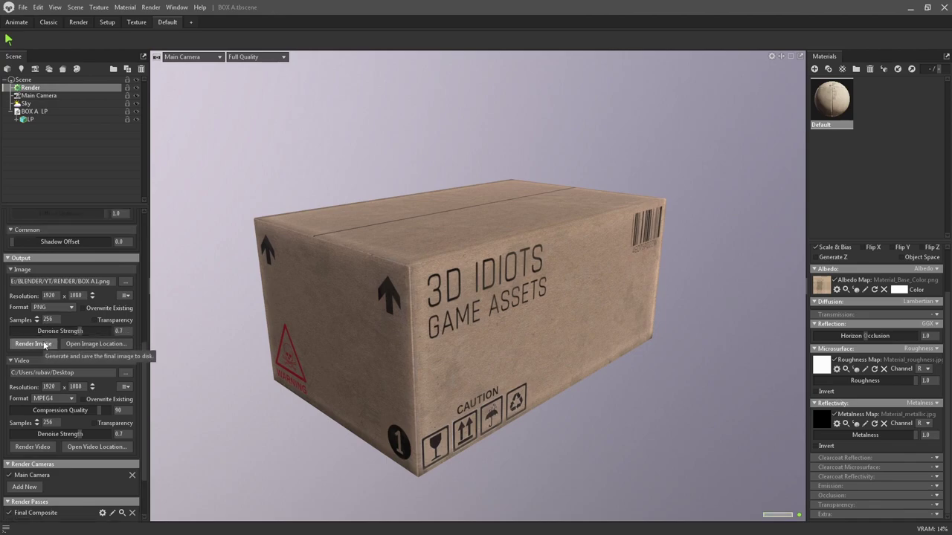
left_click(45, 344)
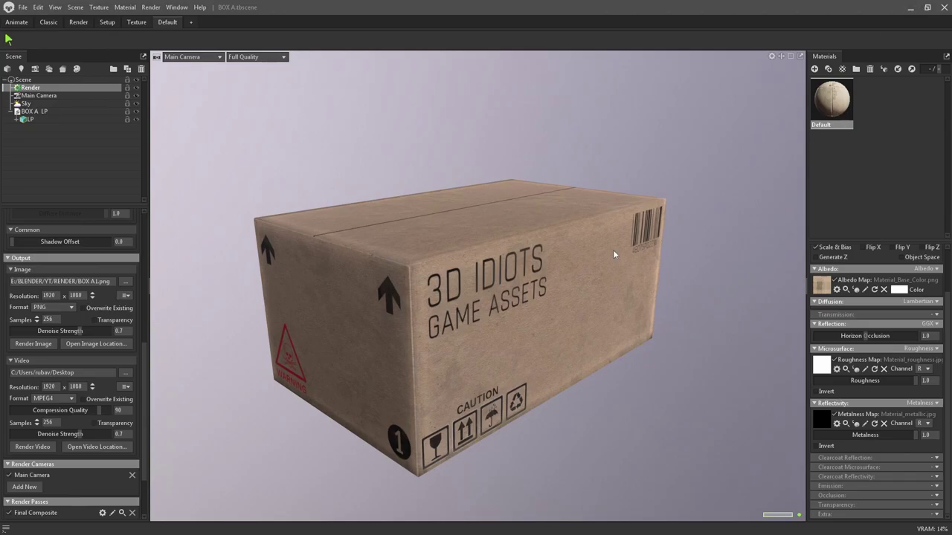
Step: Preview BOX A1.png from the RENDER folder in Photos, then return to Marmoset Toolbag
key("alt+Tab")
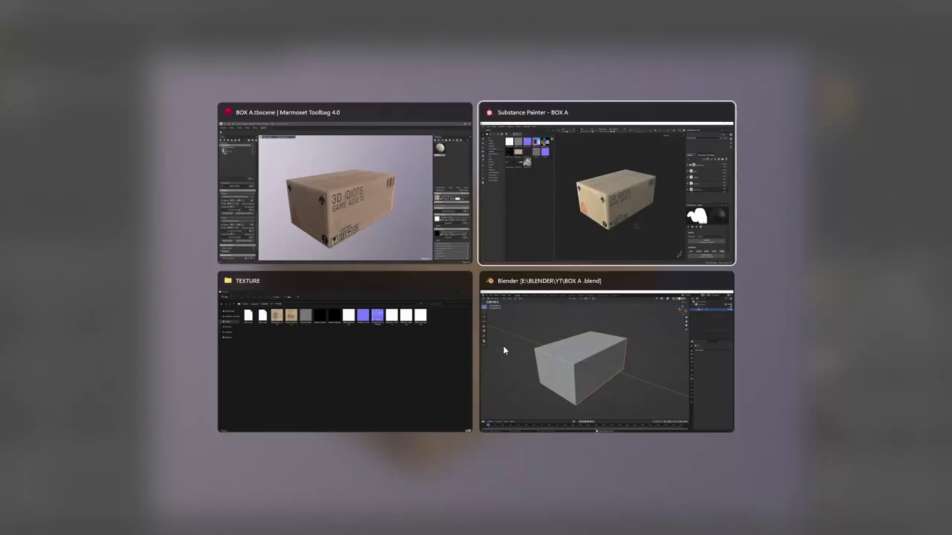
key("alt+Tab")
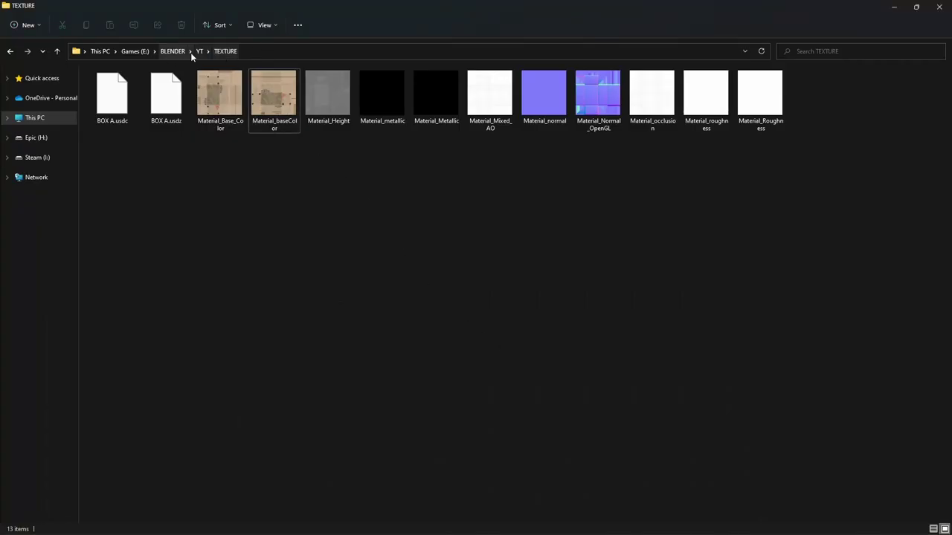
left_click(200, 51)
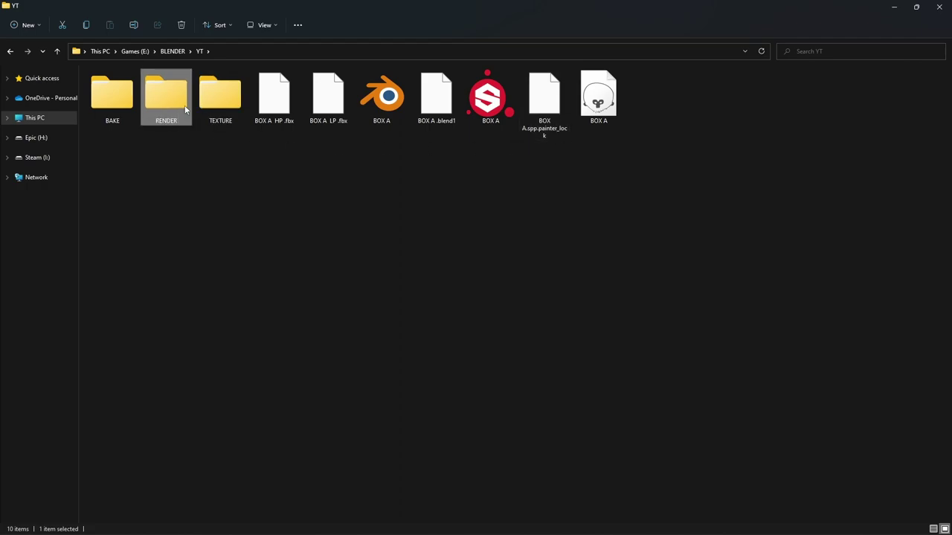
double_click(165, 97)
double_click(163, 100)
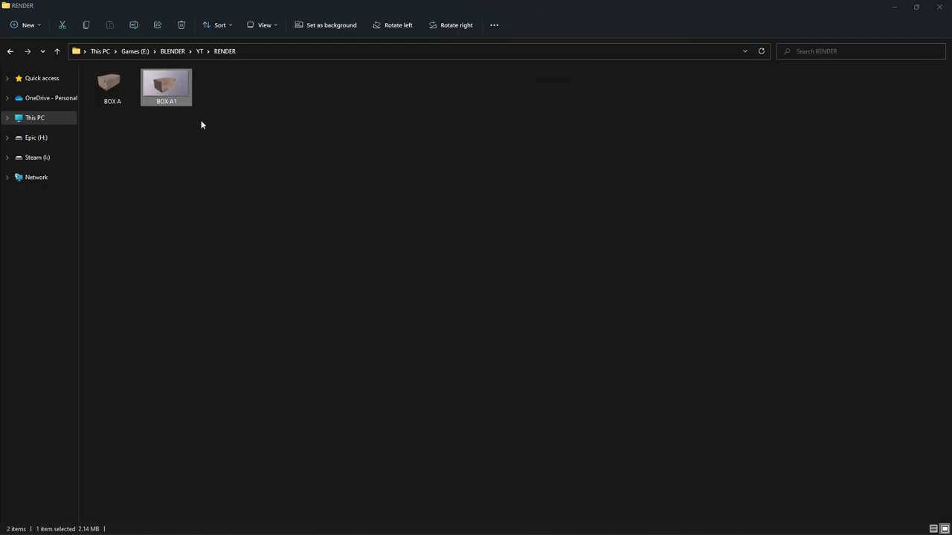
scroll(510, 335, "up", 3)
scroll(510, 337, "down", 1)
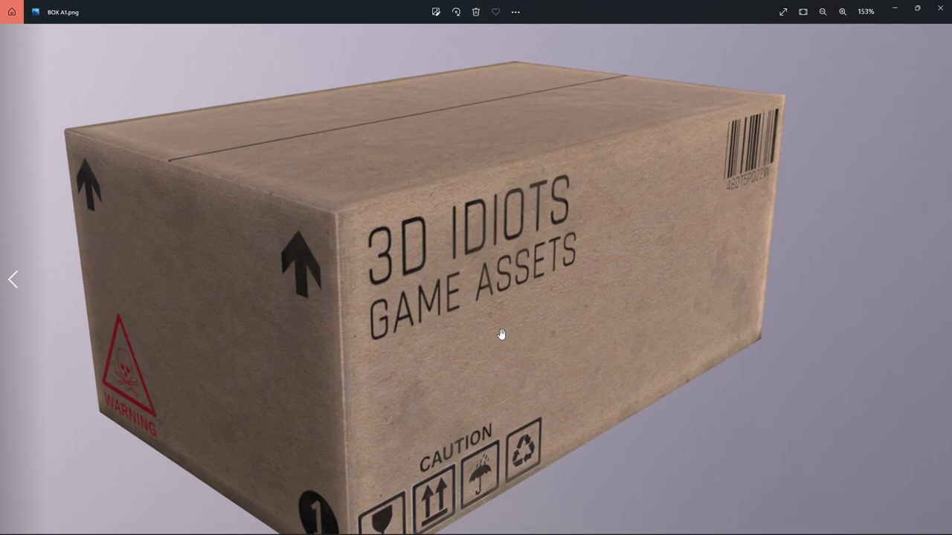
scroll(520, 323, "down", 1)
scroll(548, 310, "down", 1)
key("alt+Tab")
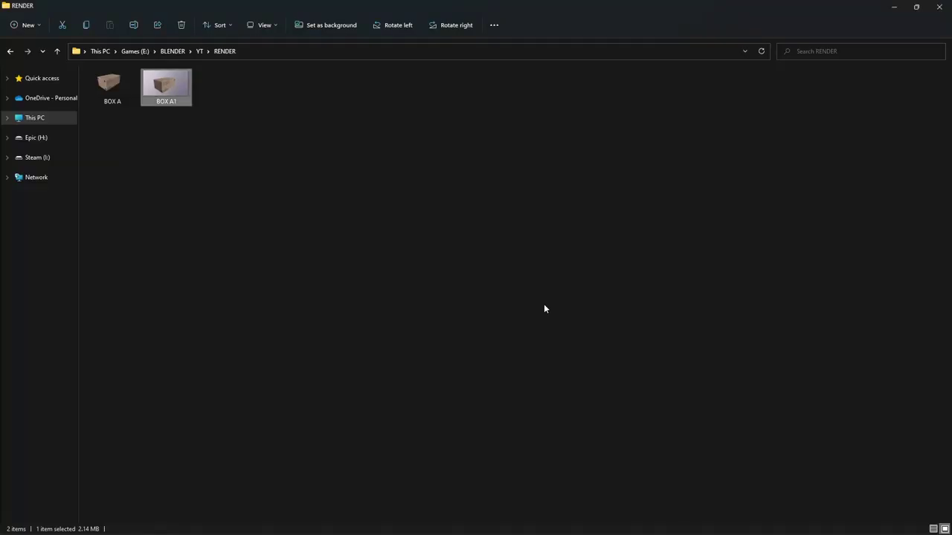
key("alt+Tab")
key("alt+Tab")
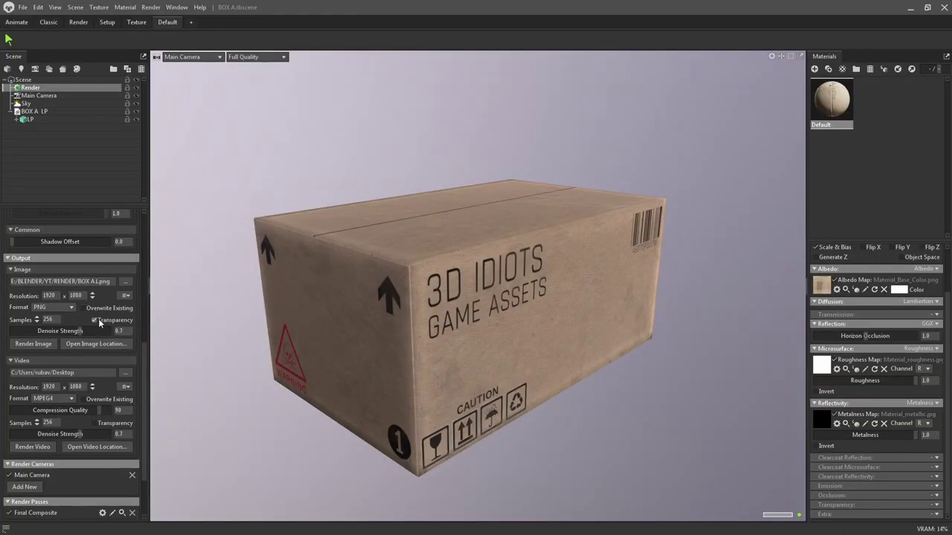
Step: Re-render the box with transparency and open the resulting BOX A1001.png to check it
left_click(32, 344)
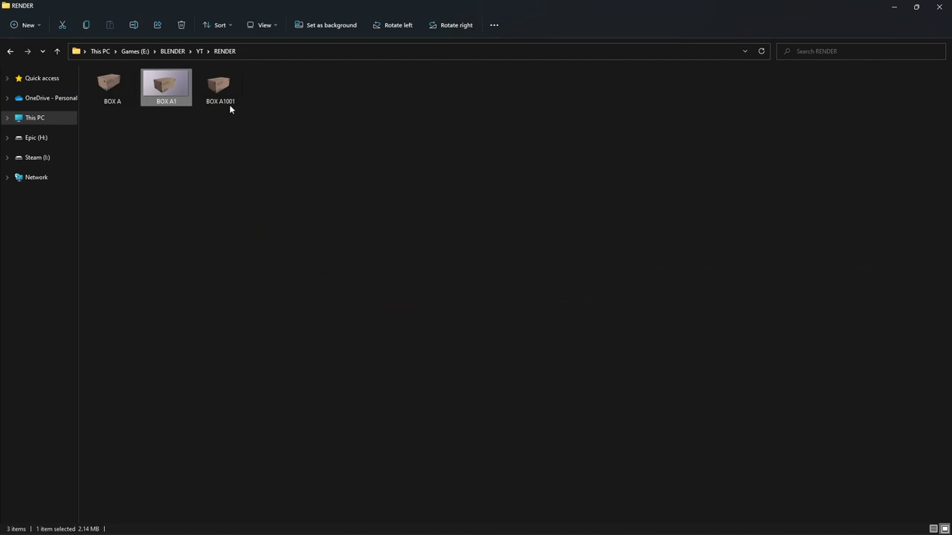
left_click(203, 178)
double_click(219, 85)
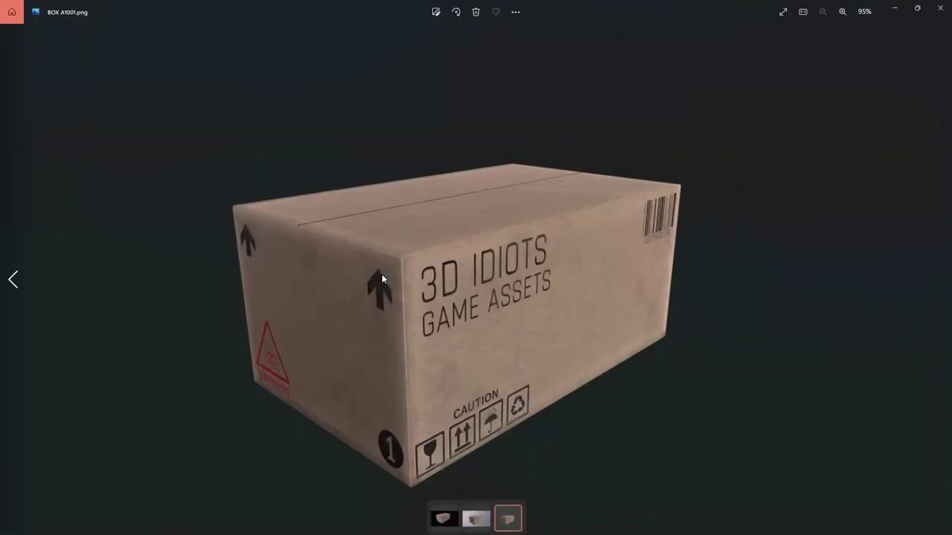